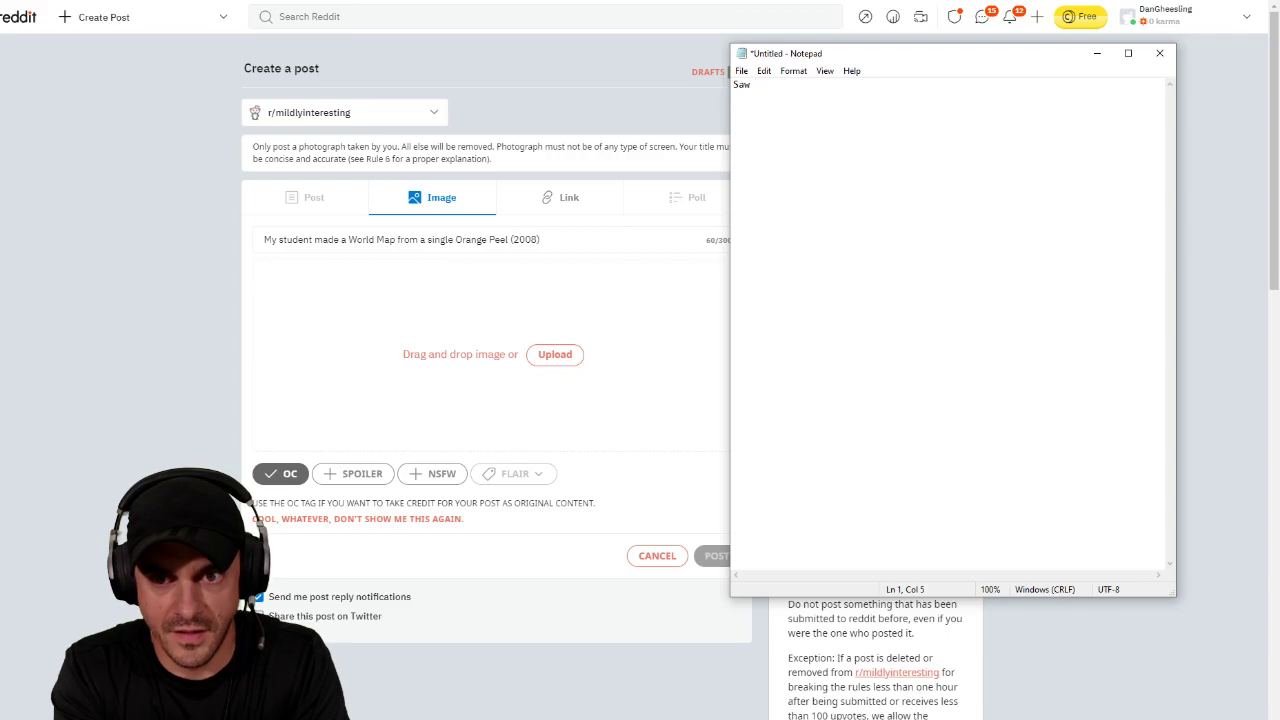
Step: Continue the opening sentence of the note with "a student of mine at the lunchroom table"
type("a studenty")
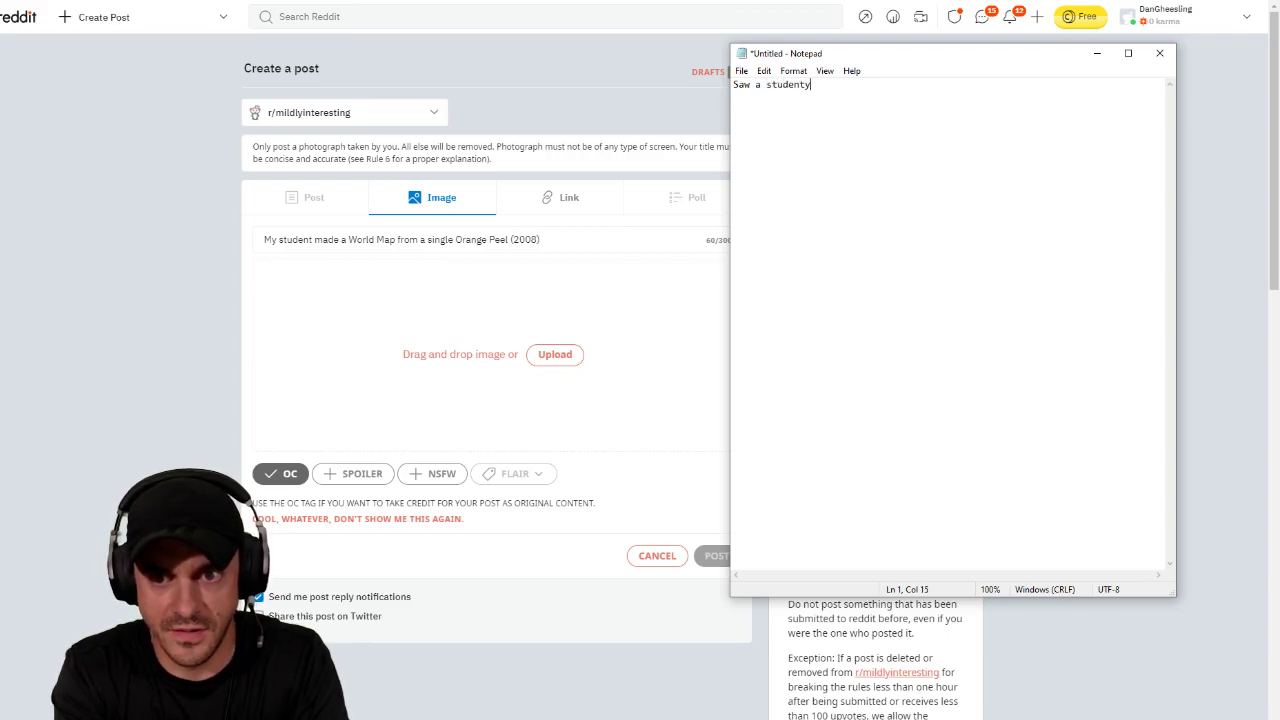
key("BackSpace")
type("of mine at")
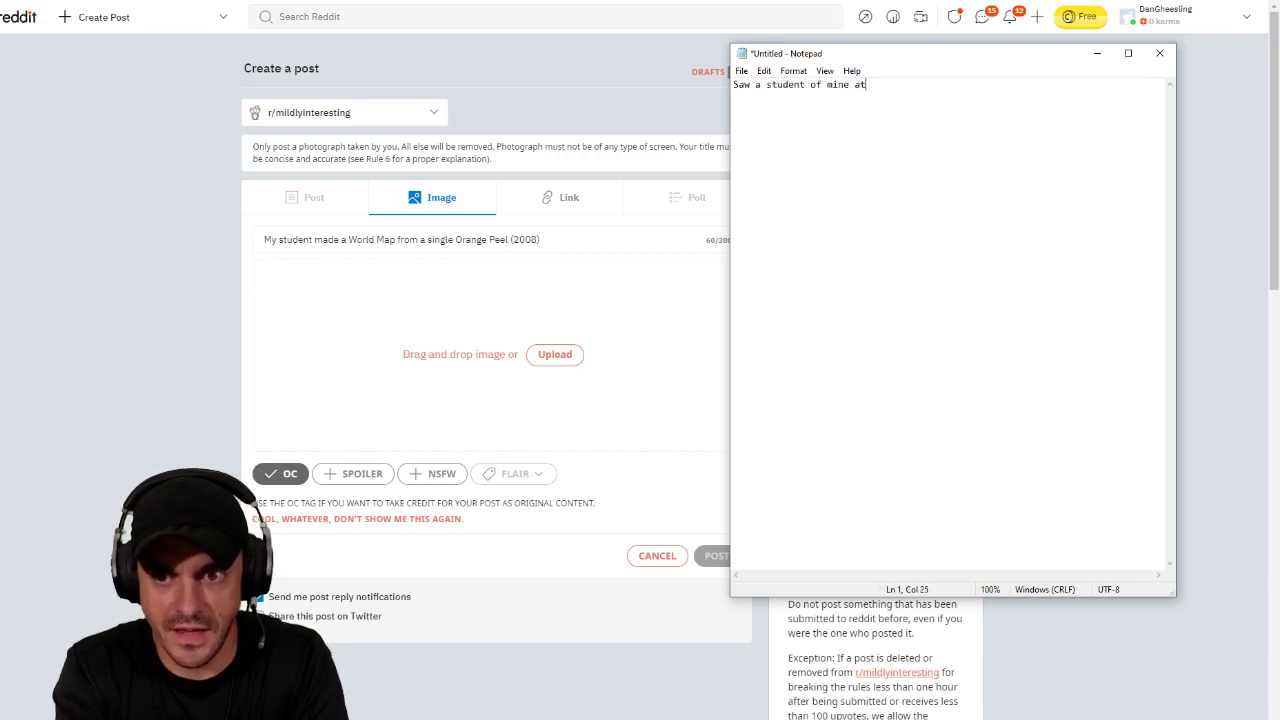
type(" the lunchroom")
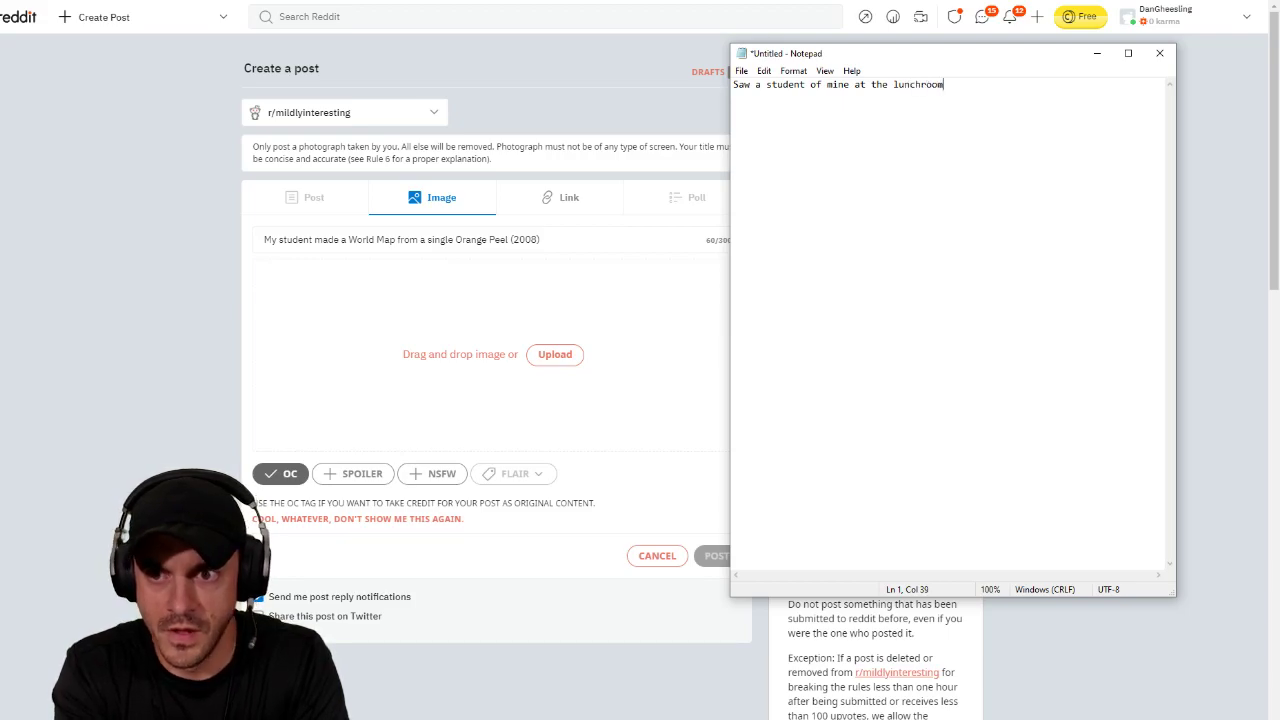
type(" table ")
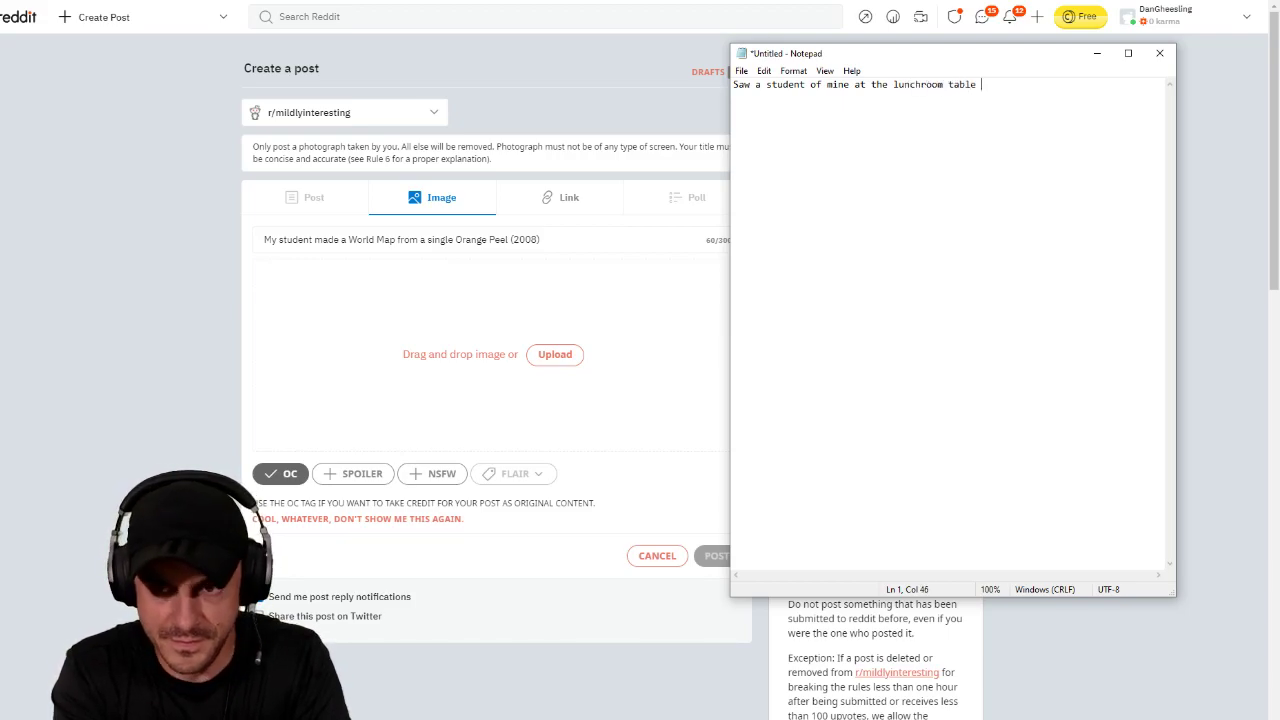
type("making something")
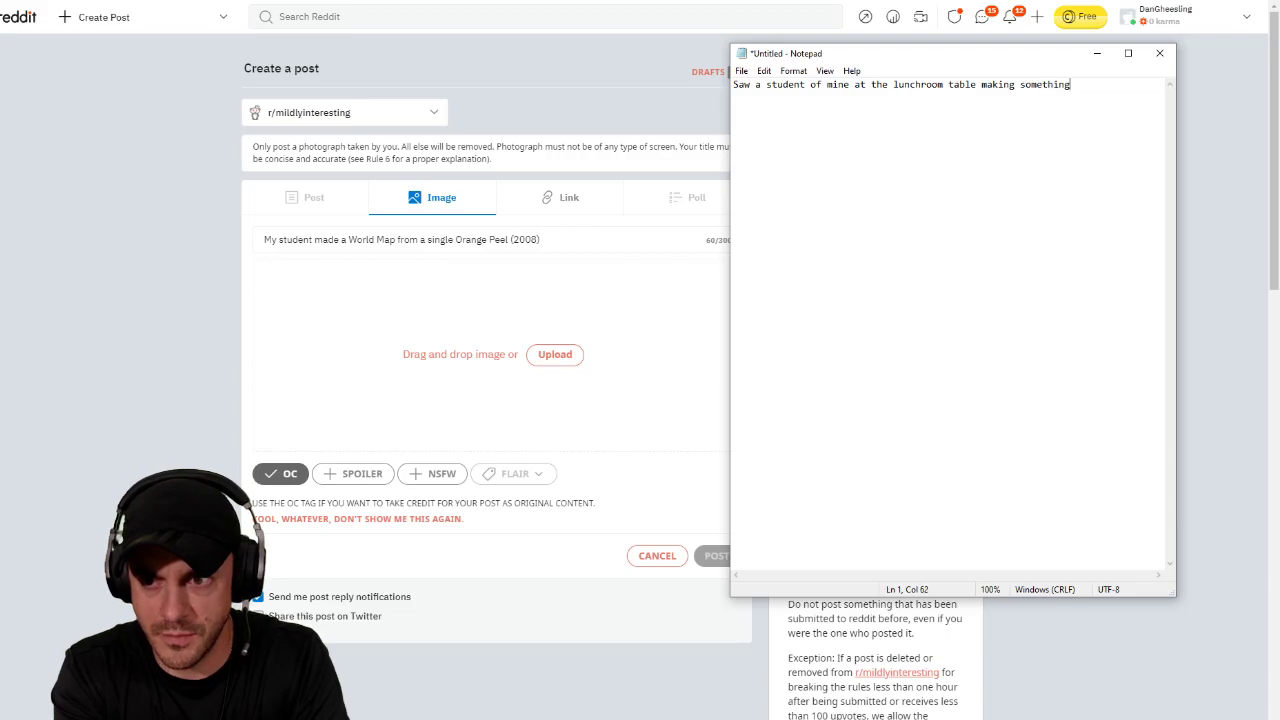
type(" with")
key("BackSpace")
key("BackSpace")
key("BackSpace")
key("BackSpace")
key("BackSpace")
key("BackSpace")
key("BackSpace")
key("BackSpace")
key("BackSpace")
key("BackSpace")
key("BackSpace")
key("BackSpace")
key("BackSpace")
key("BackSpace")
key("BackSpace")
key("BackSpace")
key("BackSpace")
key("BackSpace")
key("BackSpace")
key("BackSpace")
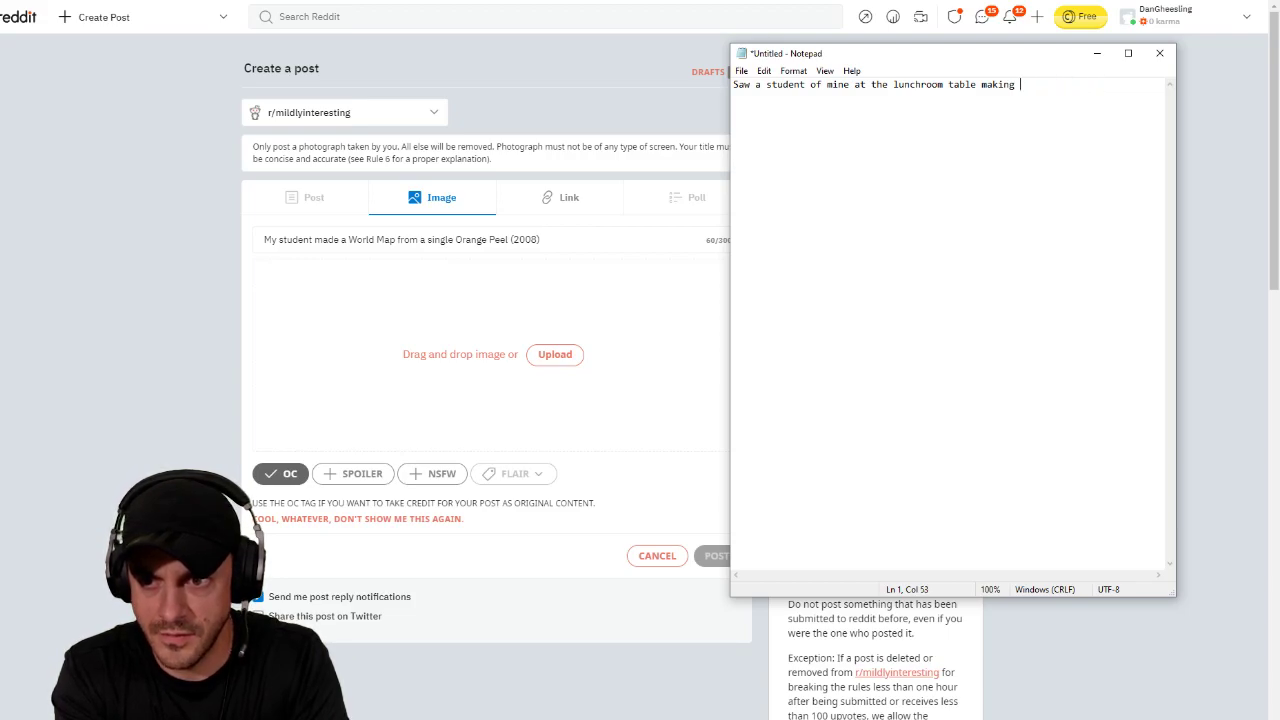
Step: Complete the first sentence of the note with "messing around with an orange."
type("essing around with ")
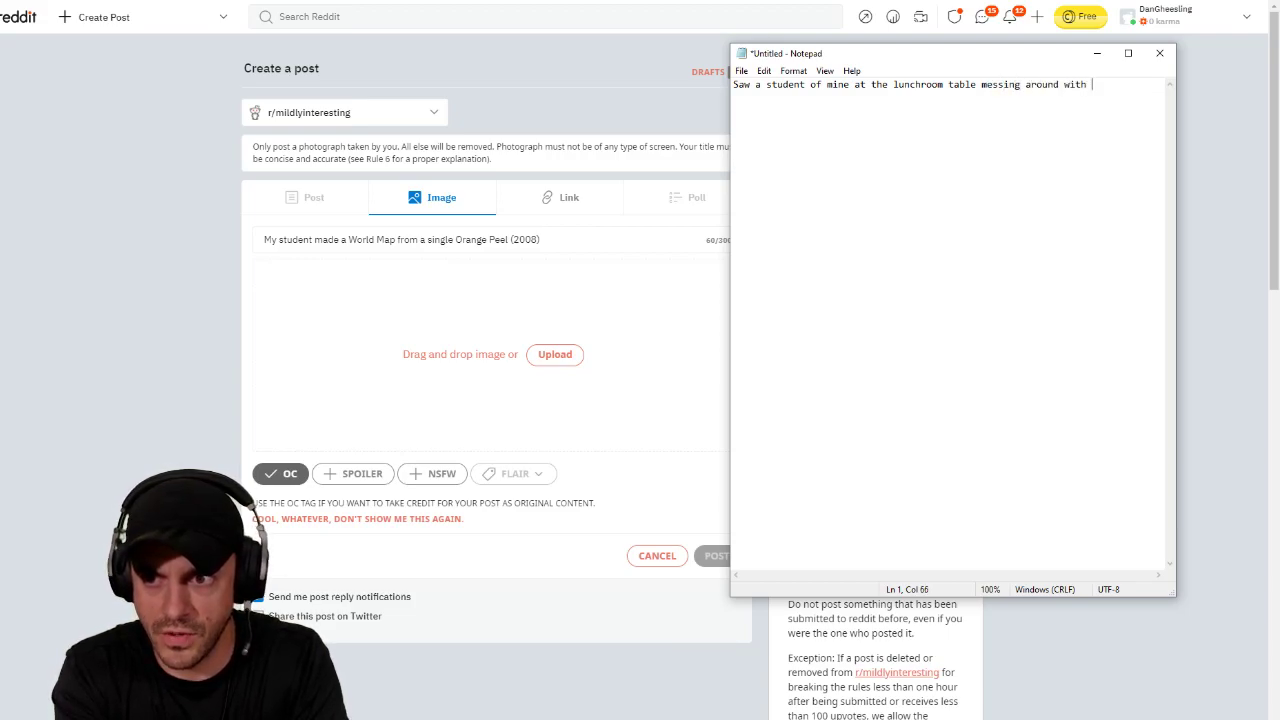
type("an orange. I walked")
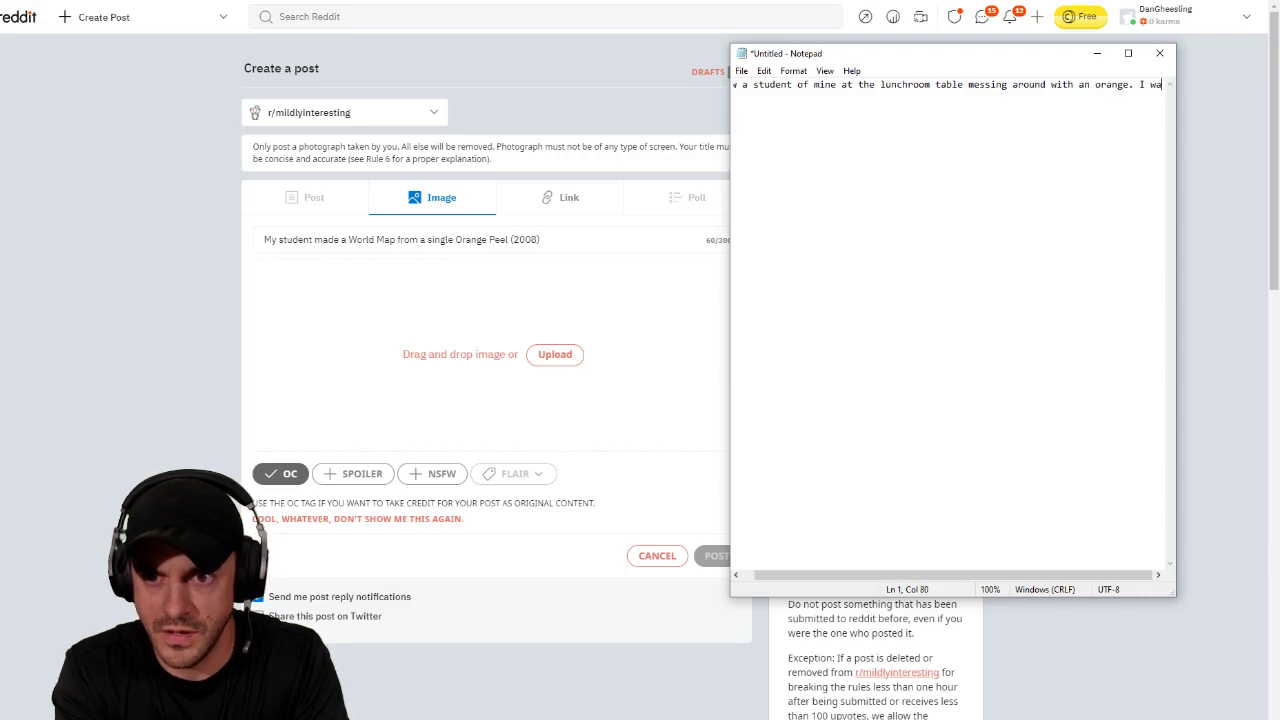
key("BackSpace")
key("BackSpace")
key("BackSpace")
key("BackSpace")
key("BackSpace")
key("BackSpace")
key("BackSpace")
key("BackSpace")
key("BackSpace")
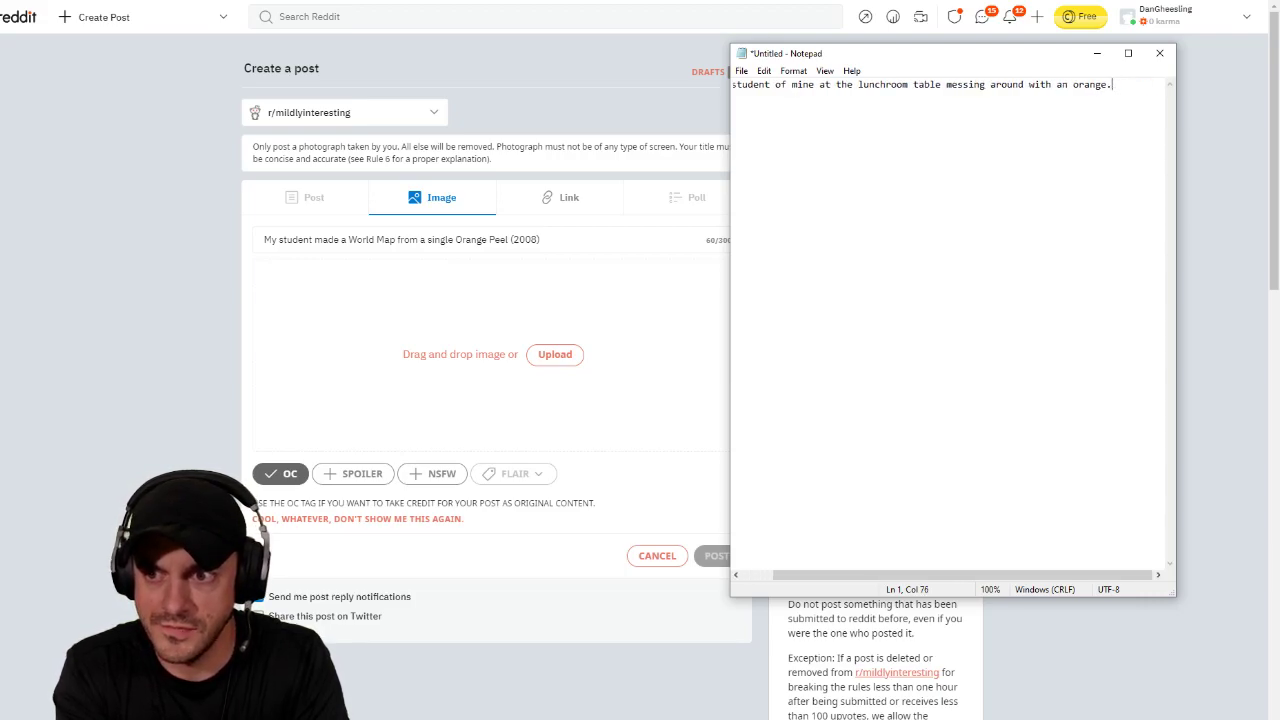
Step: Add a second line reading "I walked over and was stunned to see this map on the table."
key("Return")
type("I walked ov")
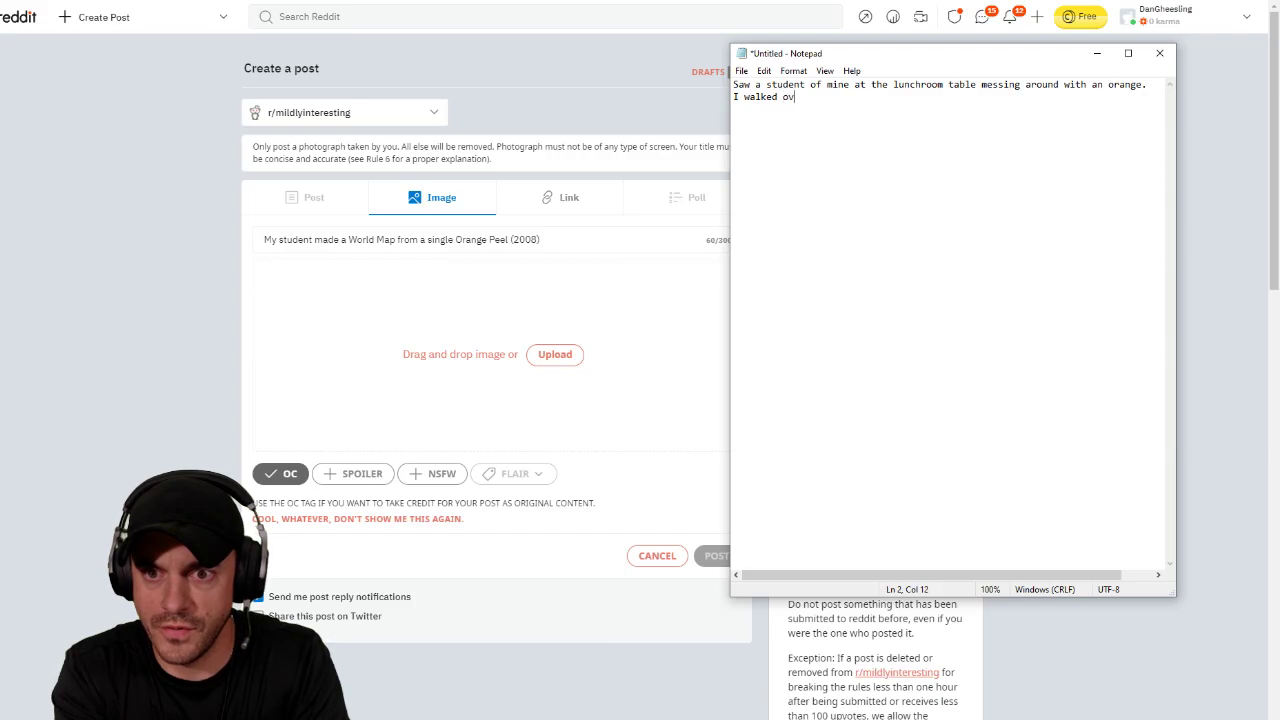
type("er and was stunned to see")
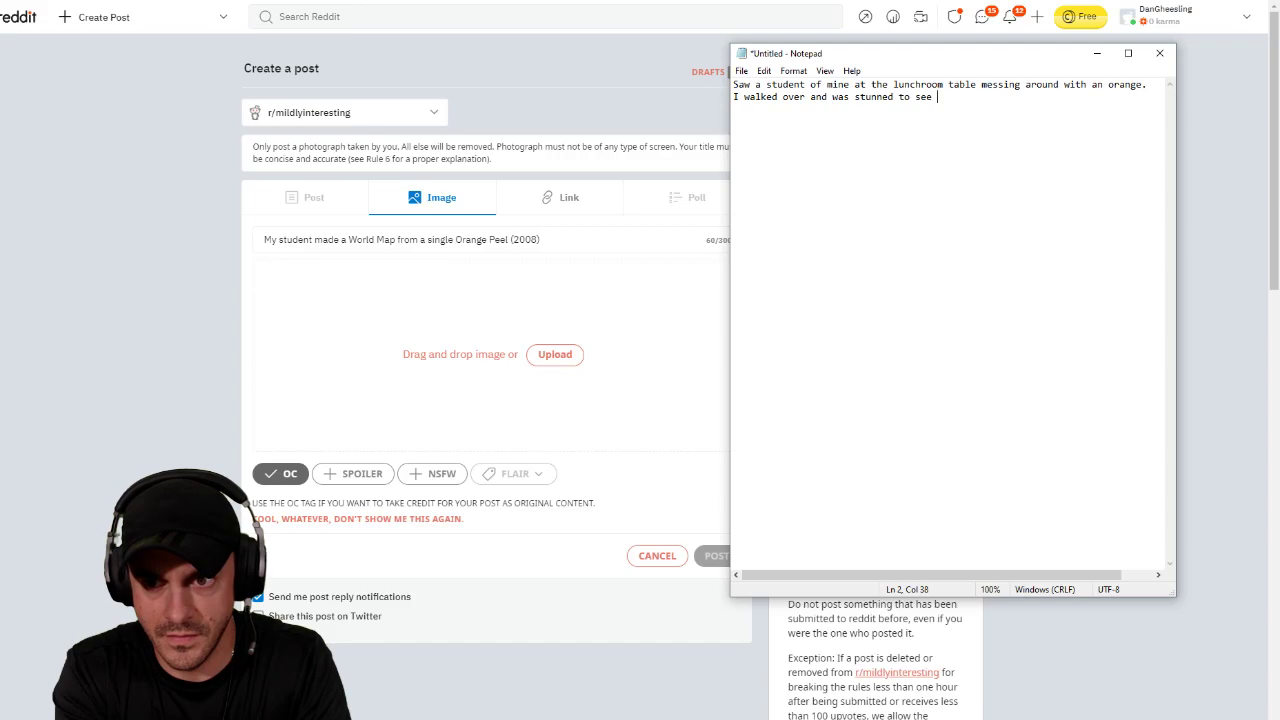
type("this map on the t")
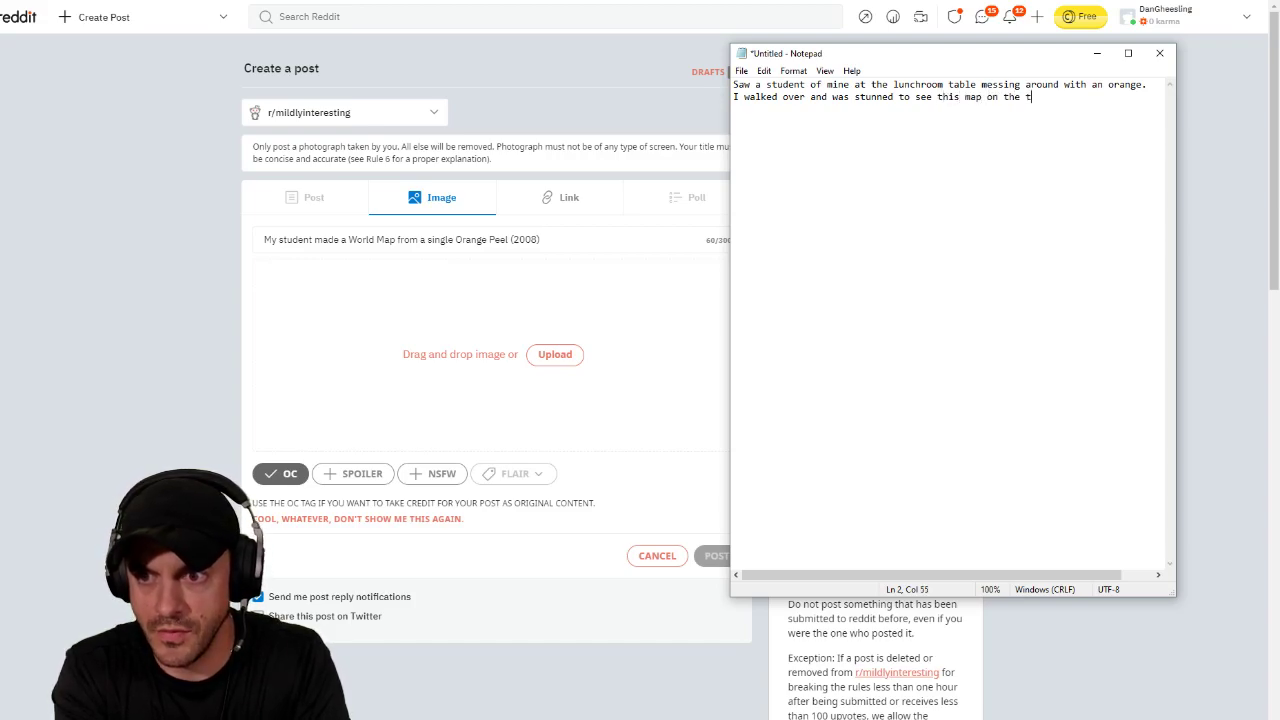
type("able. ")
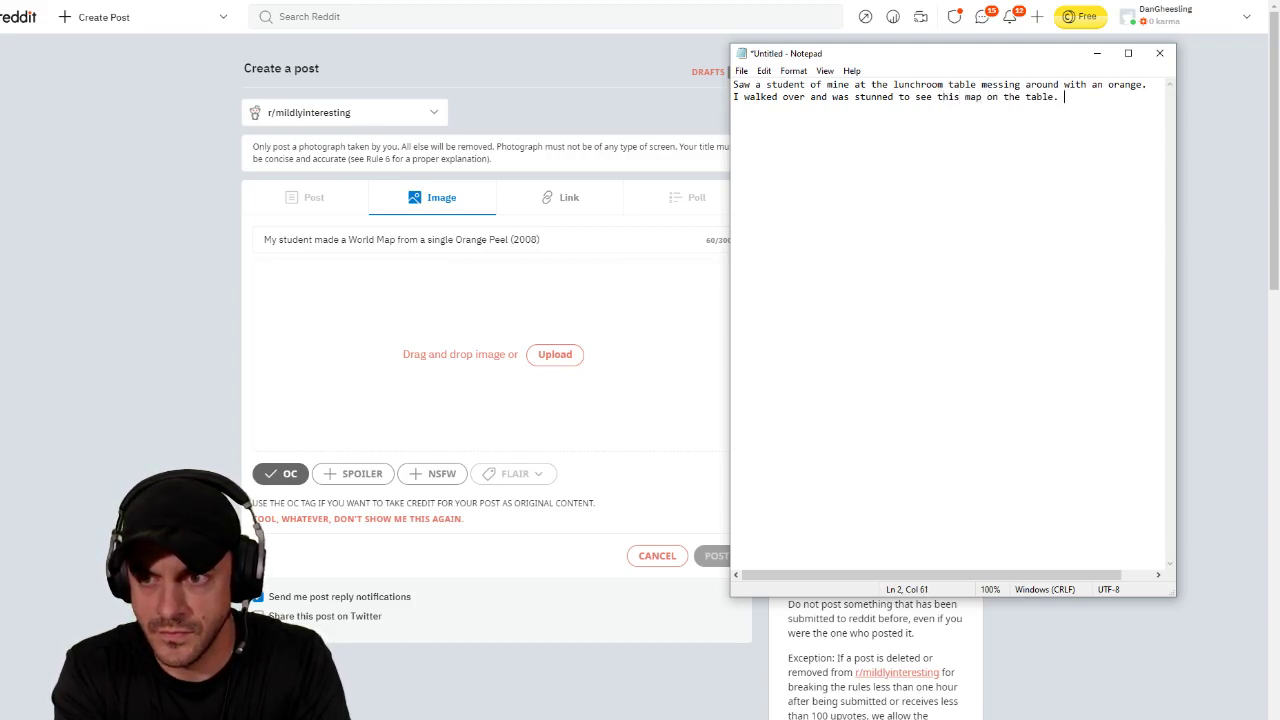
Step: Continue with "The student", the student's first name in parentheses, and on a new line "was an international student,"
type("The sut")
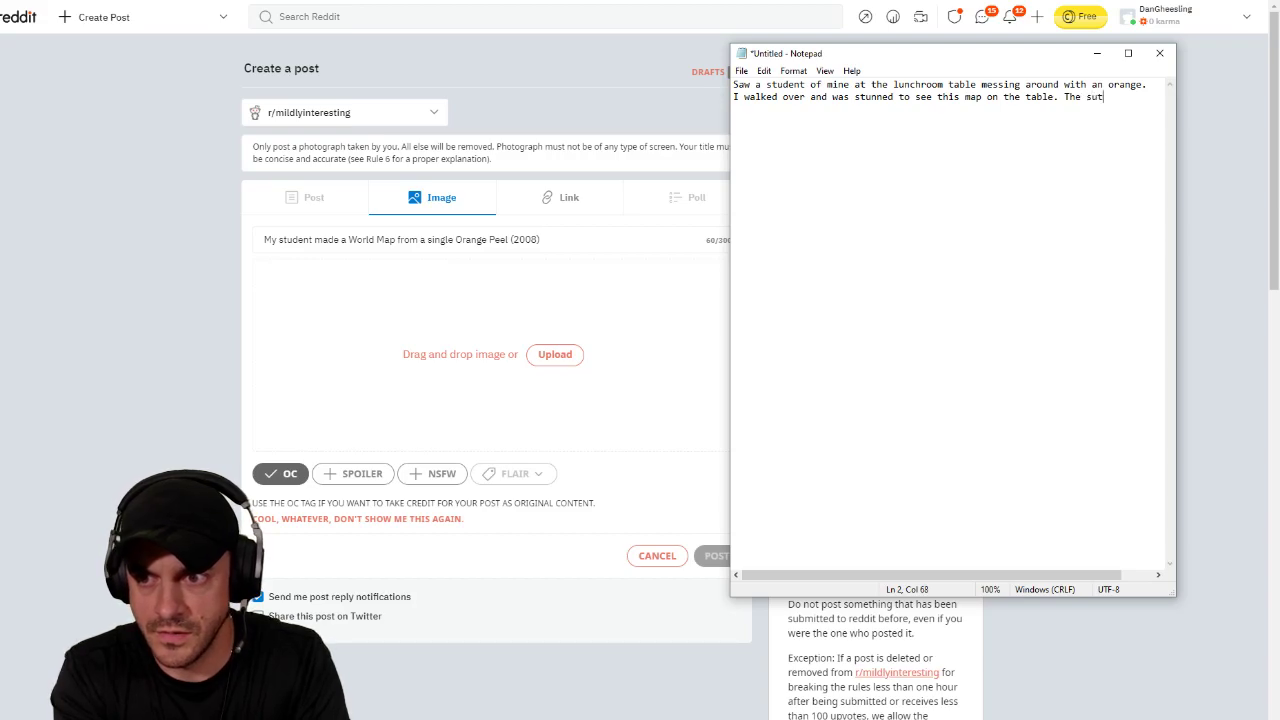
key("BackSpace")
key("BackSpace")
type("tudent ")
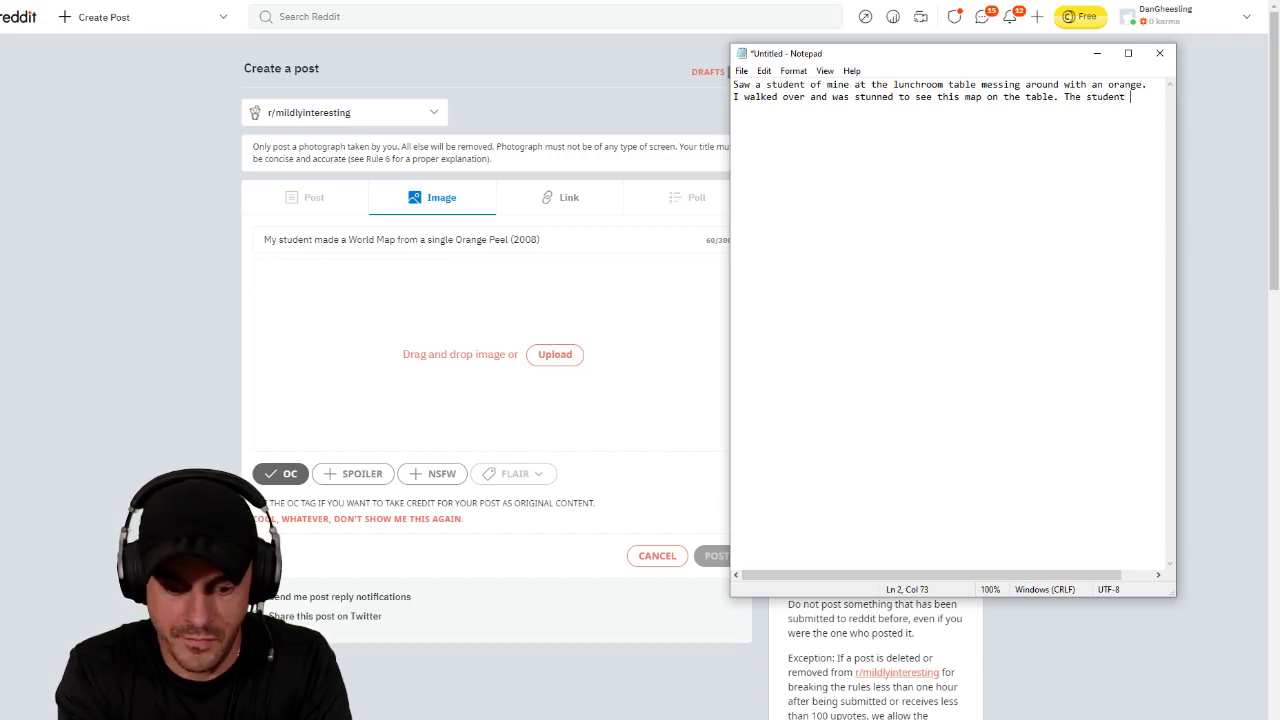
type("(Paul)")
key("Return")
type("W")
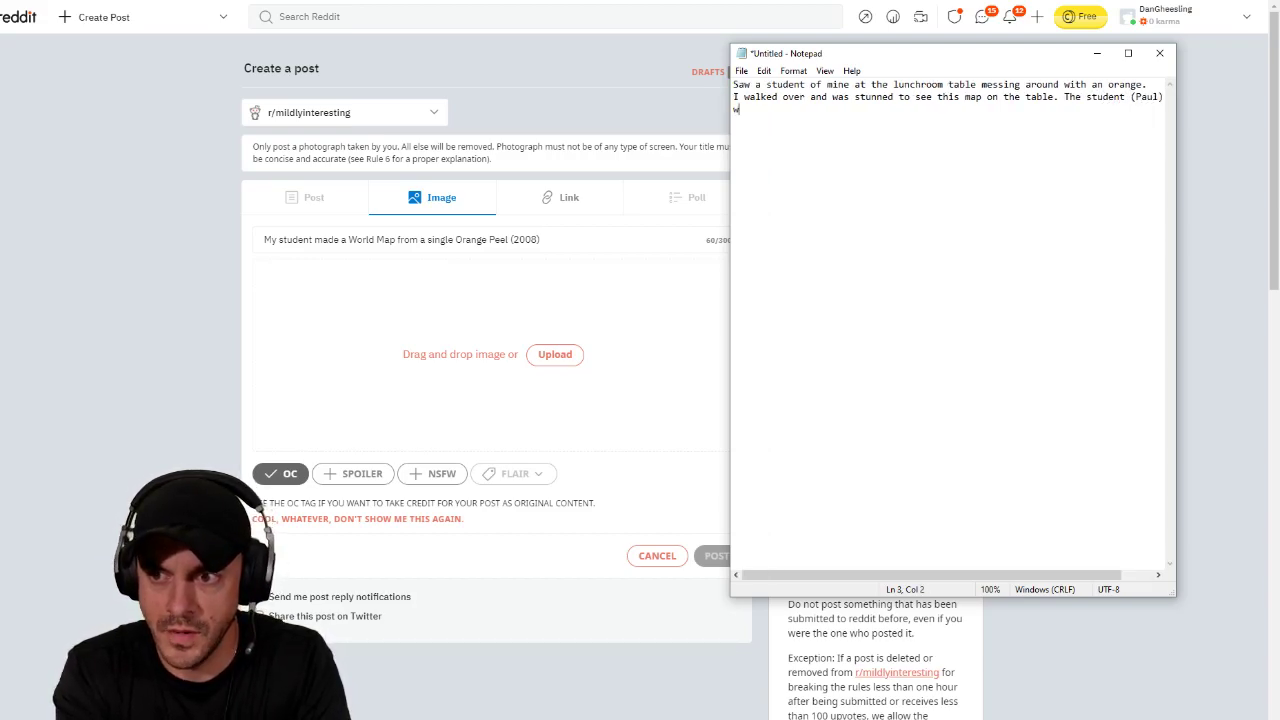
type("as an internation")
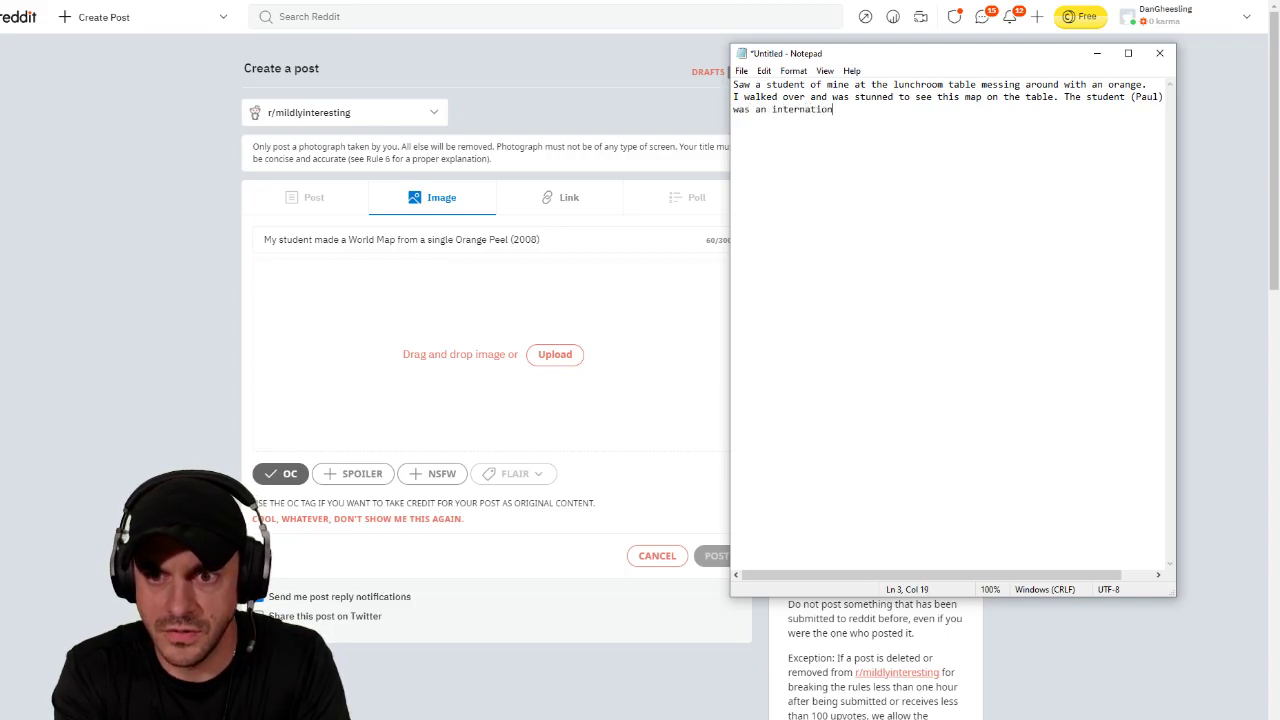
type("al stu")
key("BackSpace")
key("BackSpace")
key("BackSpace")
key("BackSpace")
key("BackSpace")
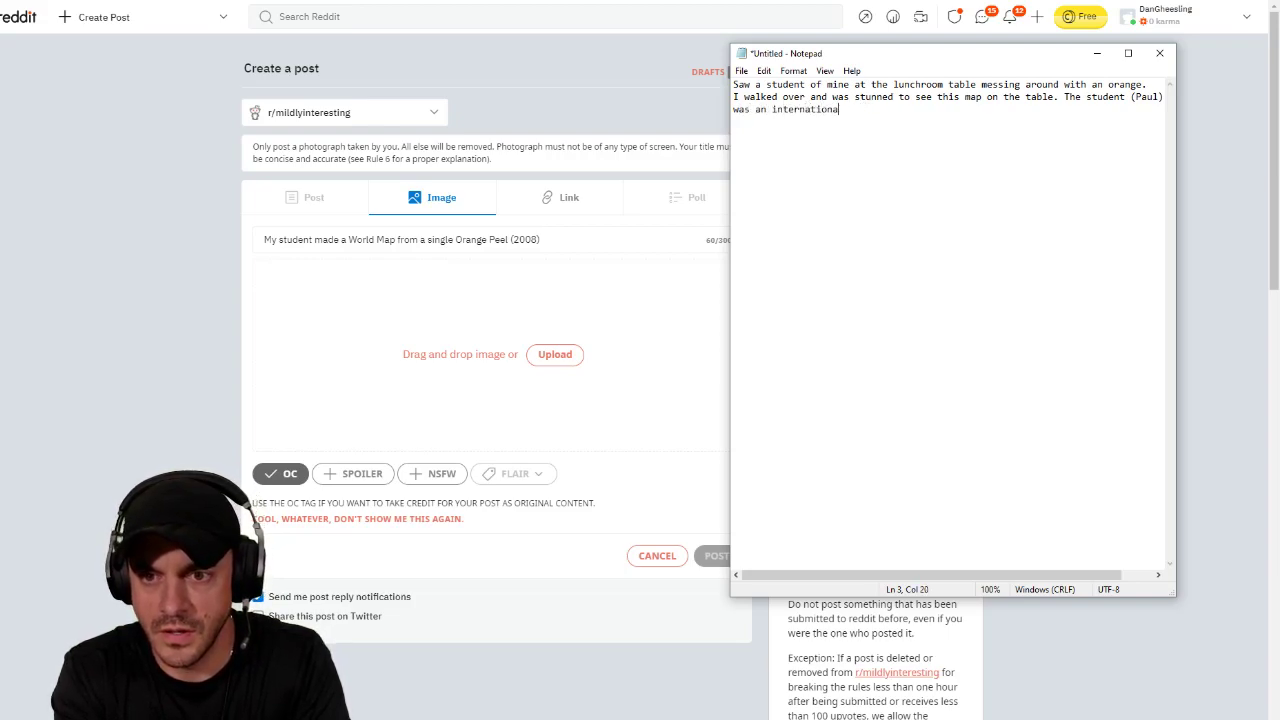
type("l student")
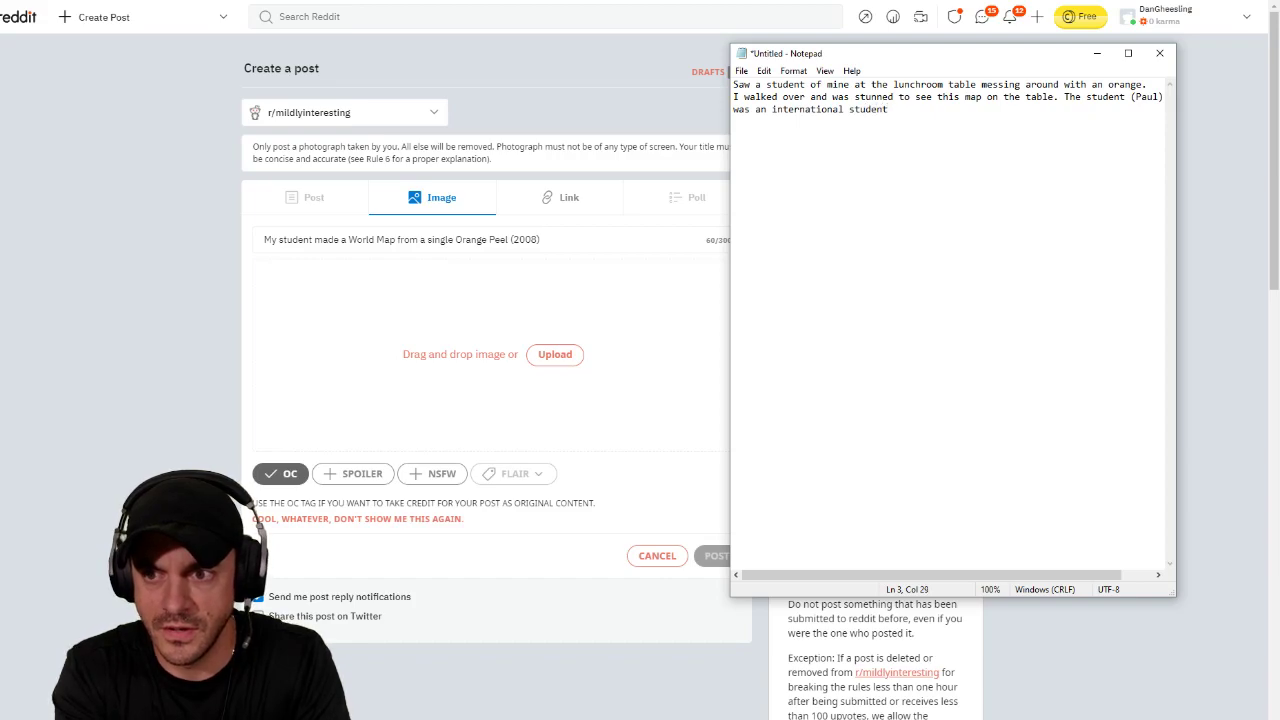
type(", who")
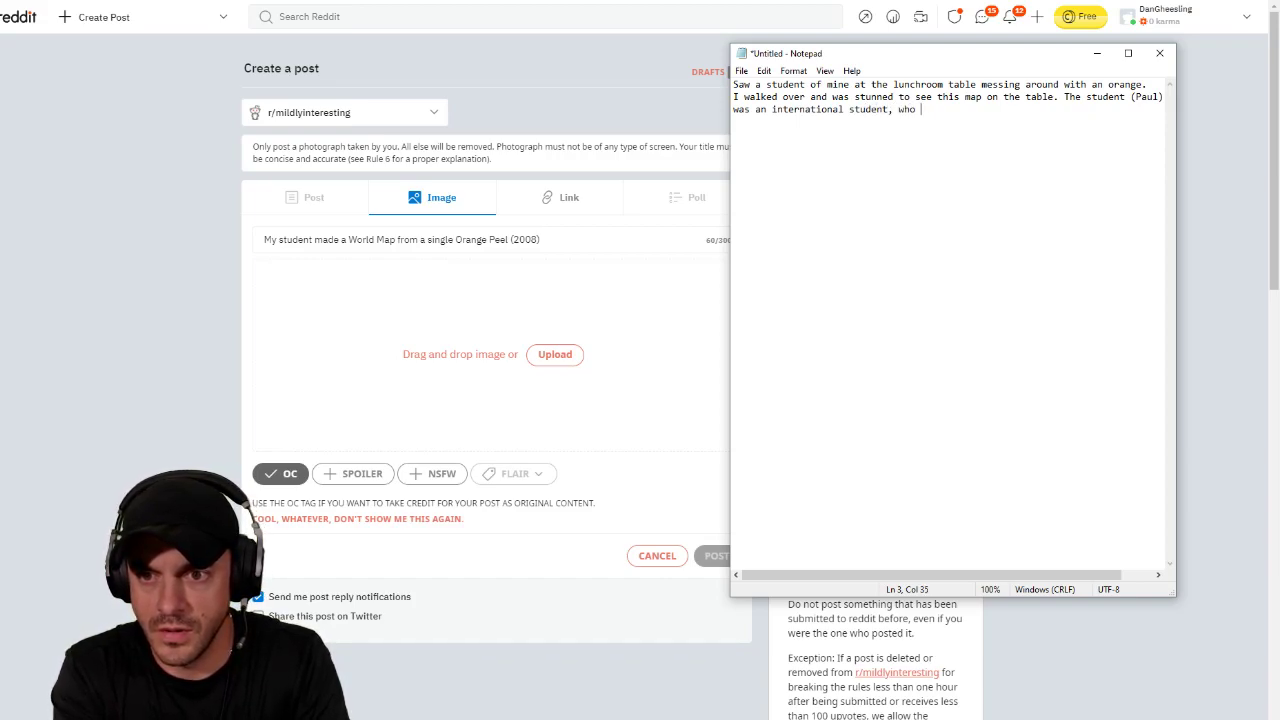
type(" was")
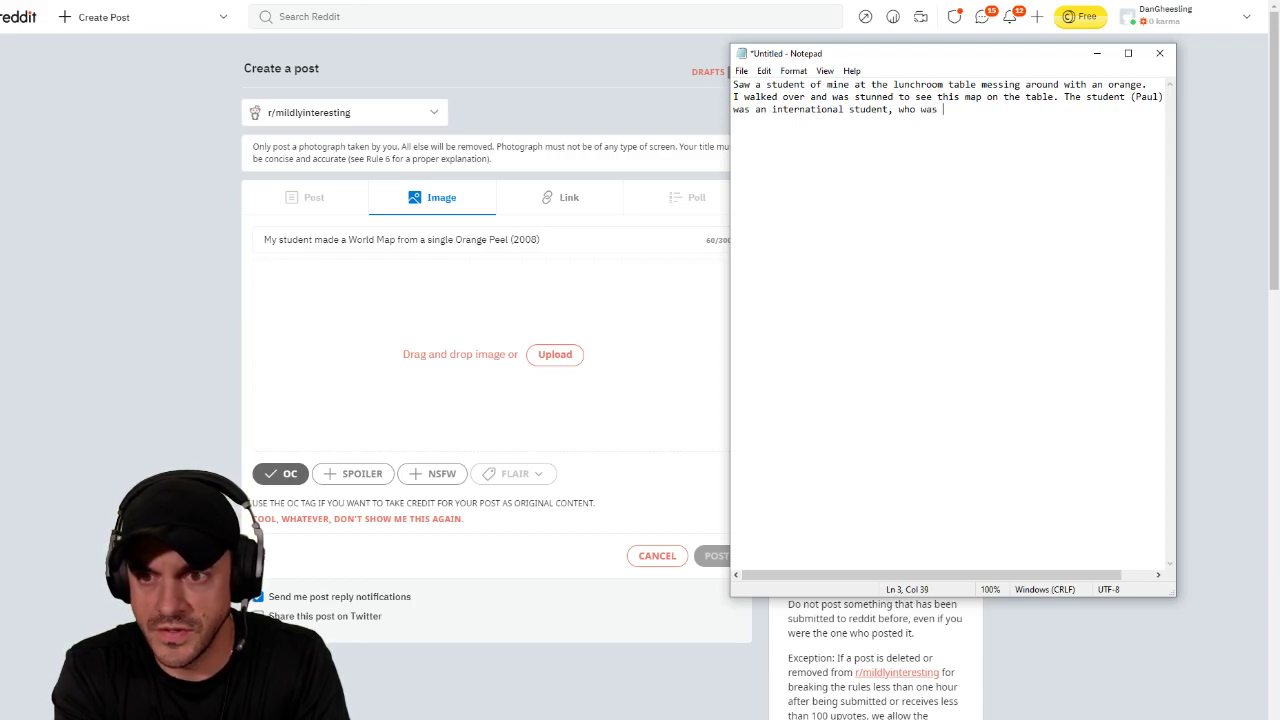
type(" about a")
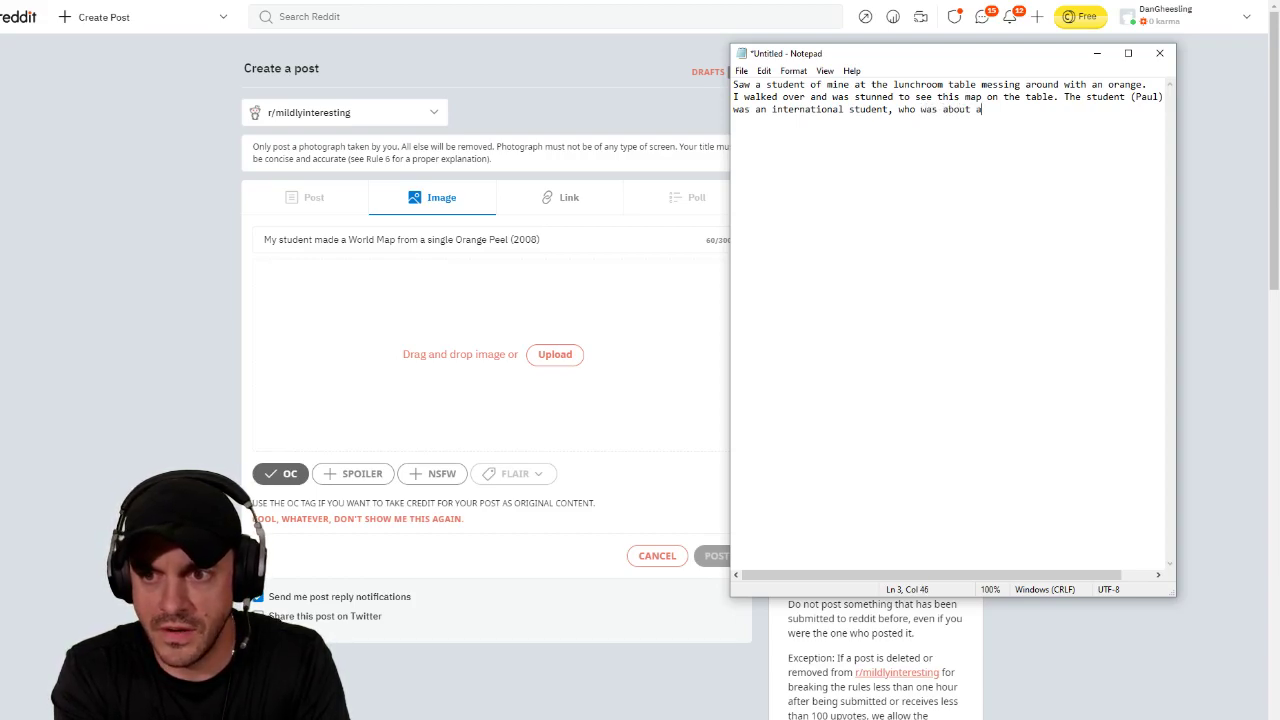
type(" year your")
key("BackSpace")
type("ng")
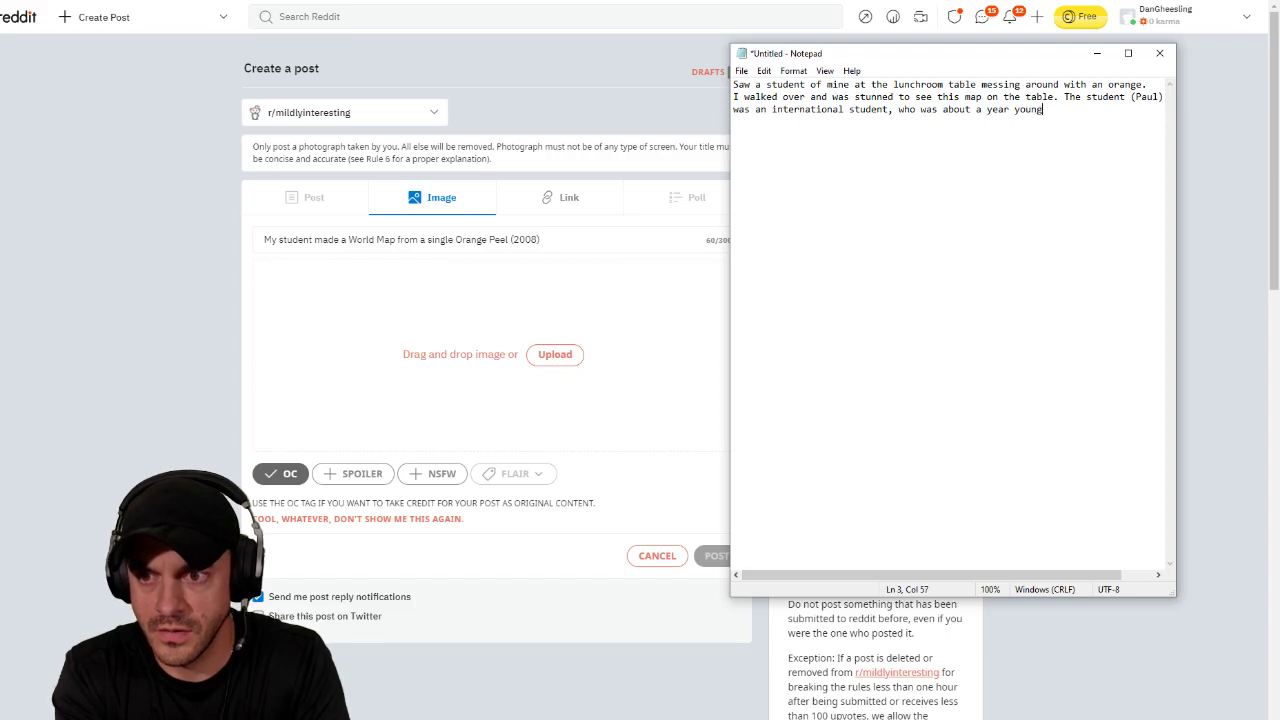
key("BackSpace")
key("BackSpace")
key("BackSpace")
key("BackSpace")
key("BackSpace")
key("BackSpace")
key("BackSpace")
key("BackSpace")
key("BackSpace")
key("BackSpace")
key("BackSpace")
key("BackSpace")
key("BackSpace")
key("BackSpace")
key("BackSpace")
key("BackSpace")
key("BackSpace")
key("BackSpace")
key("BackSpace")
key("BackSpace")
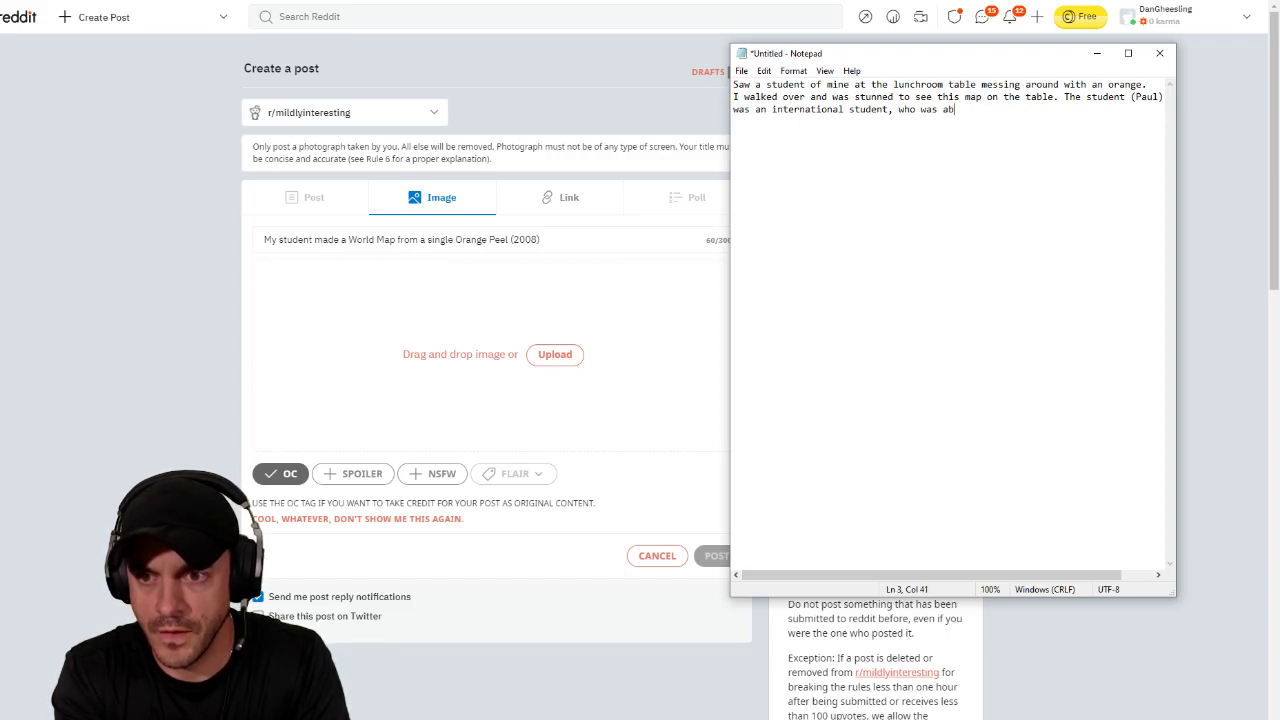
type("was ")
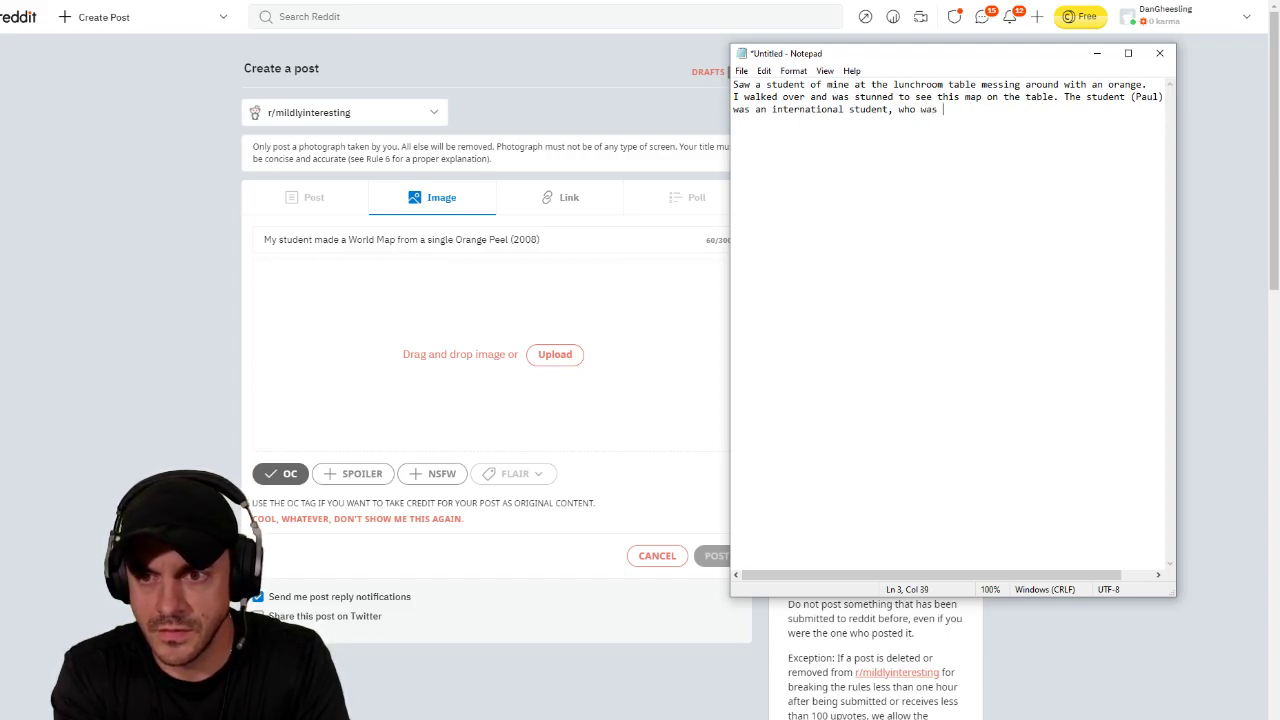
type("a year younger than everyone")
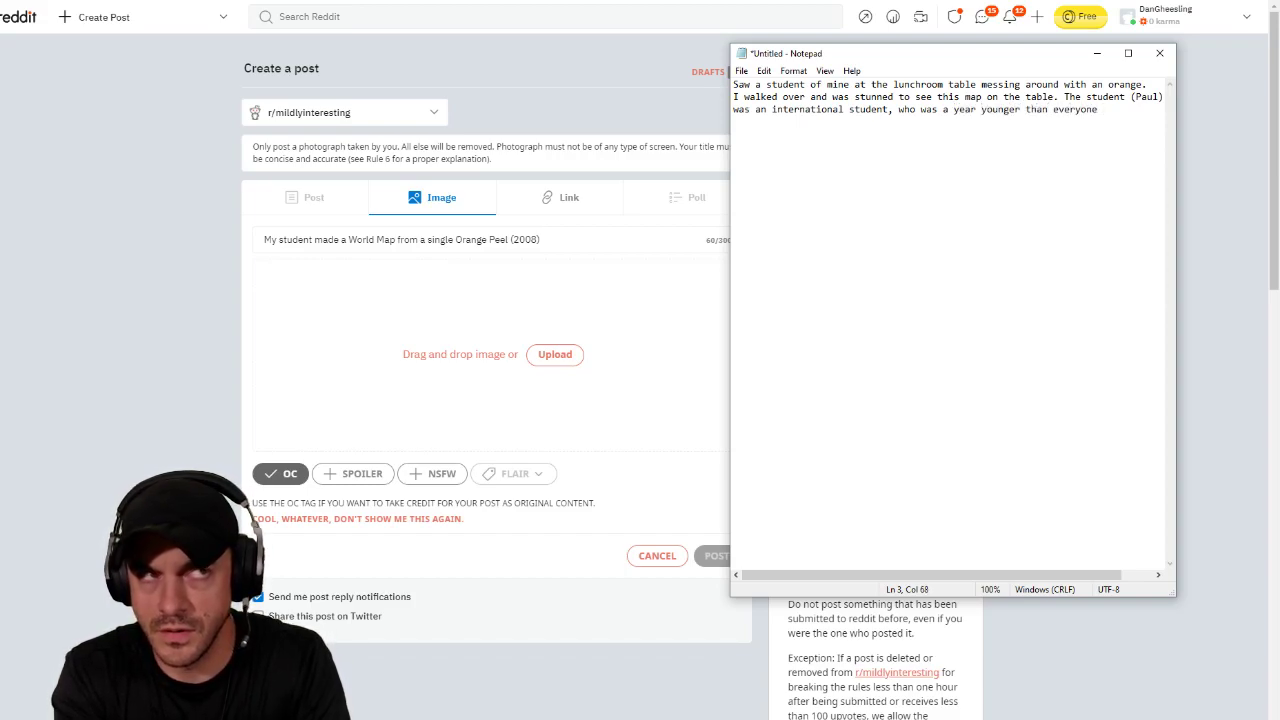
key("BackSpace")
key("BackSpace")
key("BackSpace")
key("BackSpace")
key("BackSpace")
key("BackSpace")
key("BackSpace")
key("BackSpace")
key("BackSpace")
key("BackSpace")
key("BackSpace")
key("BackSpace")
key("BackSpace")
key("BackSpace")
key("BackSpace")
key("BackSpace")
key("BackSpace")
key("BackSpace")
key("BackSpace")
key("BackSpace")
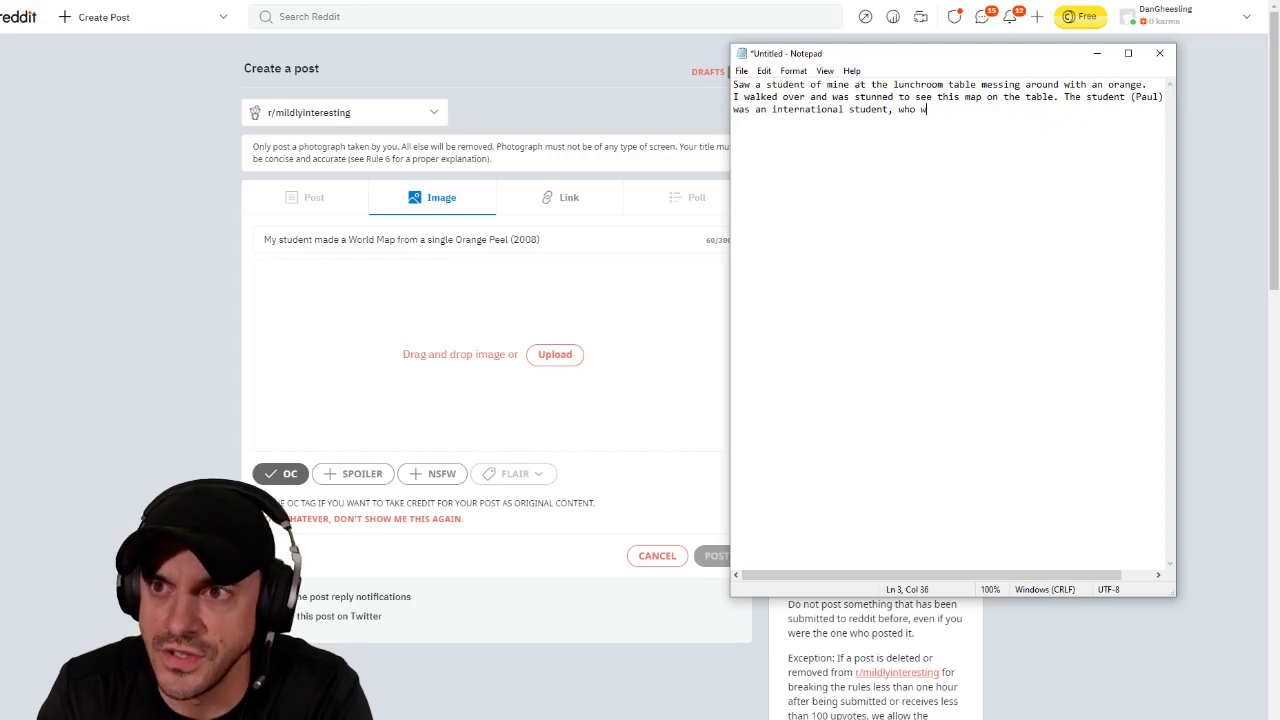
key("BackSpace")
key("BackSpace")
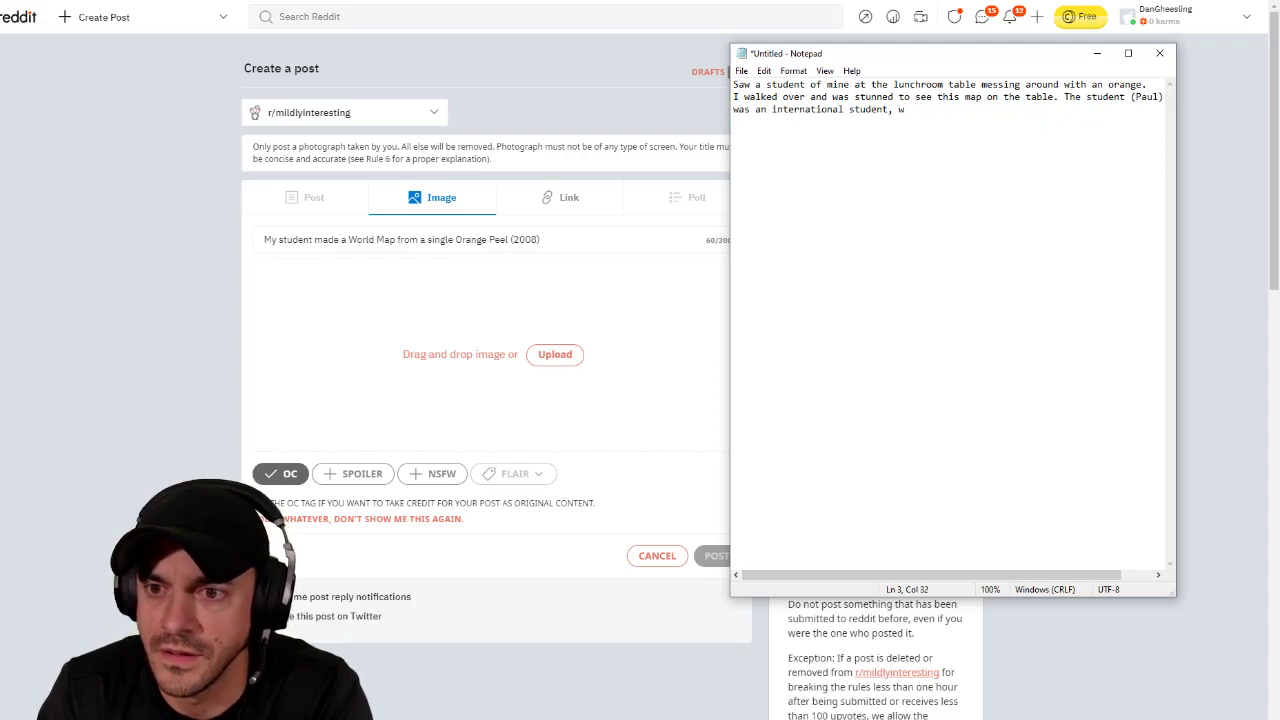
key("BackSpace")
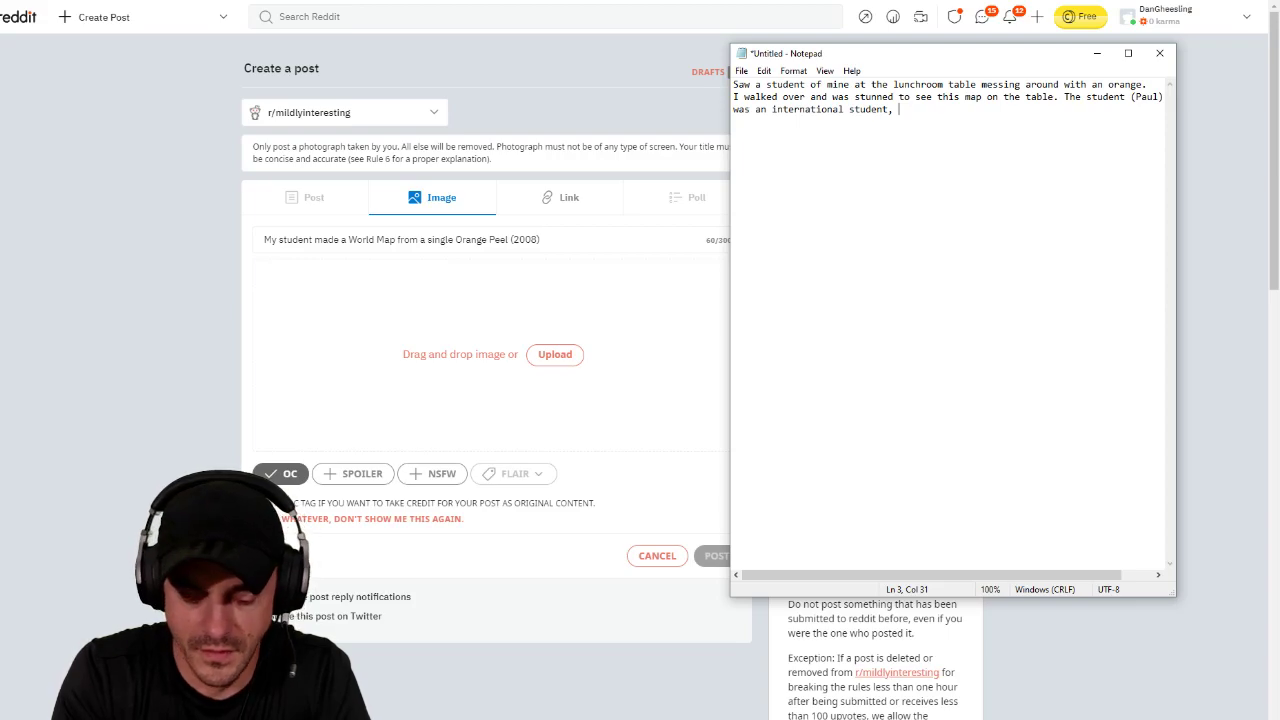
type("very")
key("BackSpace")
key("BackSpace")
key("BackSpace")
key("BackSpace")
key("BackSpace")
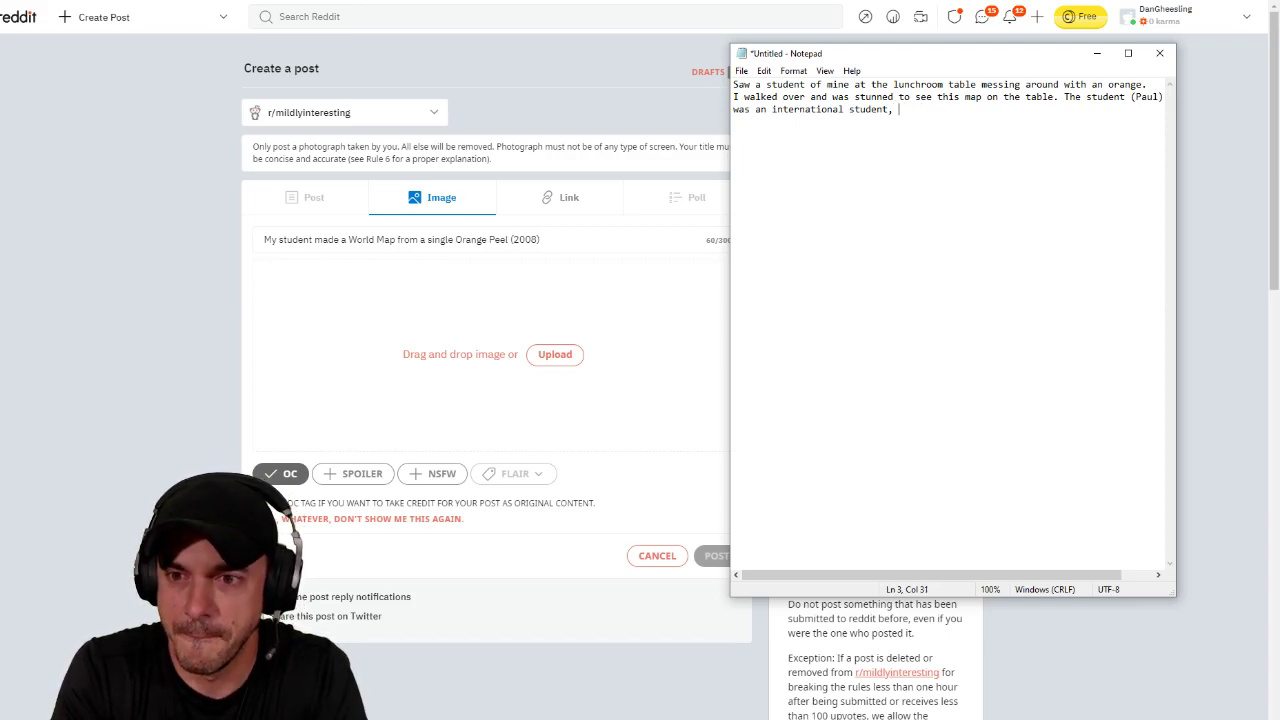
Step: Start the clause "who was a year youn" on the third line, and cut it back to "who"
type("who was a year youn")
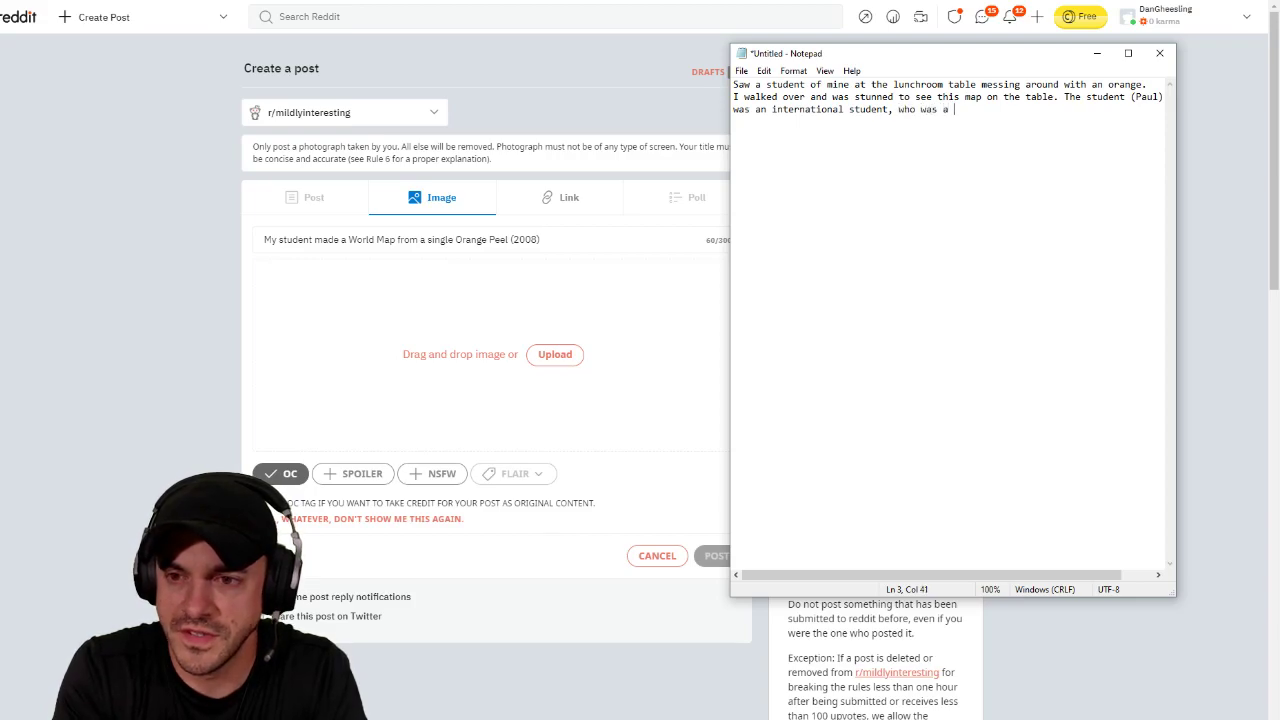
key("BackSpace")
key("BackSpace")
key("BackSpace")
key("BackSpace")
key("BackSpace")
key("BackSpace")
key("BackSpace")
key("BackSpace")
key("BackSpace")
key("BackSpace")
key("BackSpace")
key("BackSpace")
key("BackSpace")
key("BackSpace")
key("BackSpace")
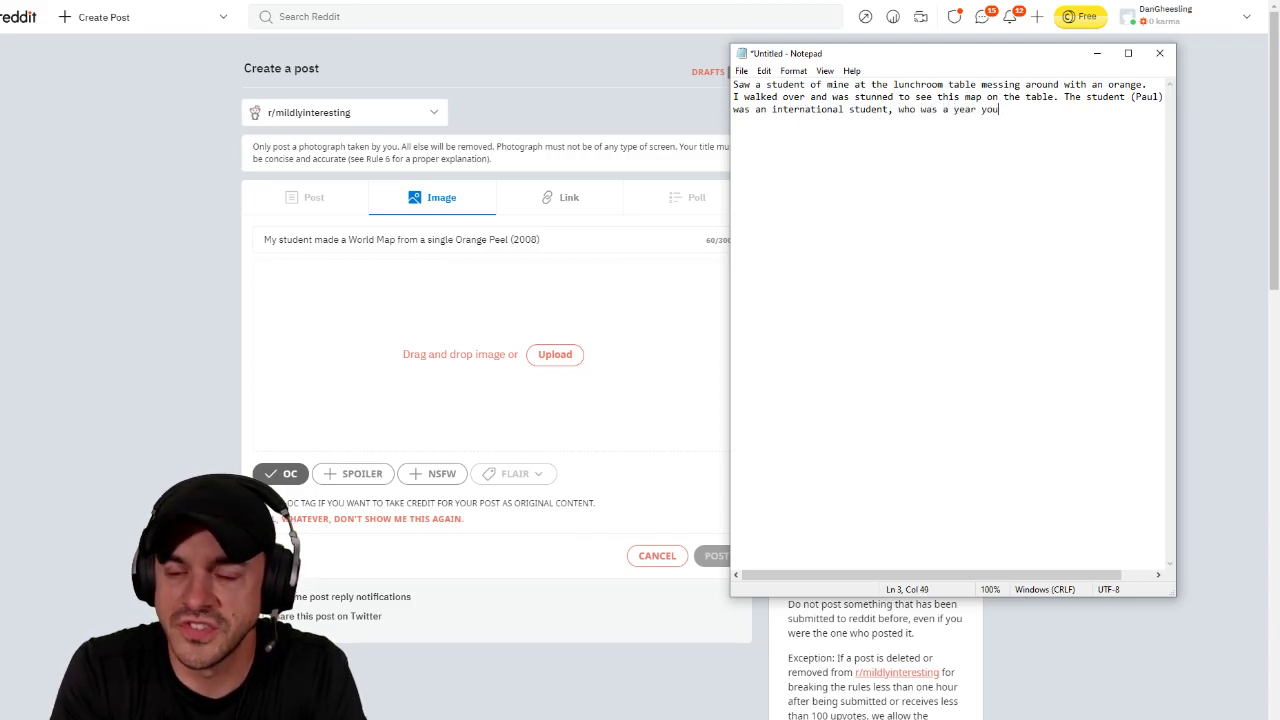
Step: Continue the clause after "who" with "started high school a year early compared to peers."
type("started hgih")
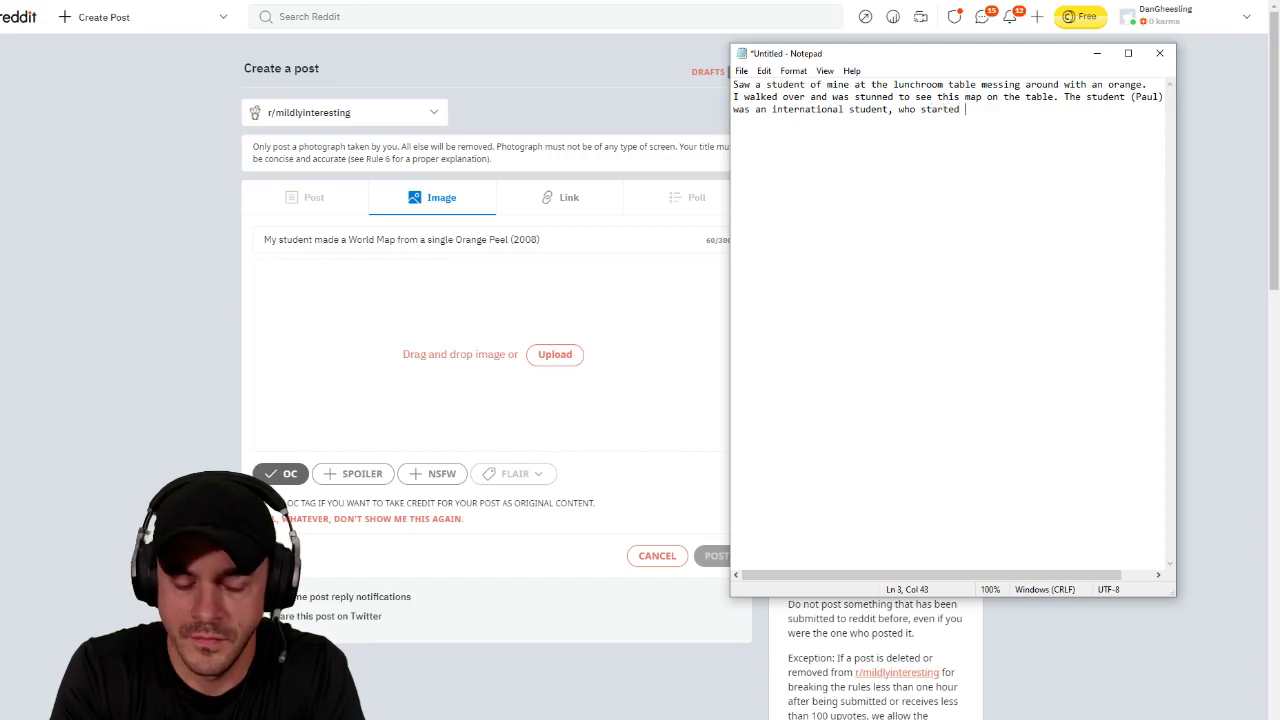
key("BackSpace")
key("BackSpace")
key("BackSpace")
key("BackSpace")
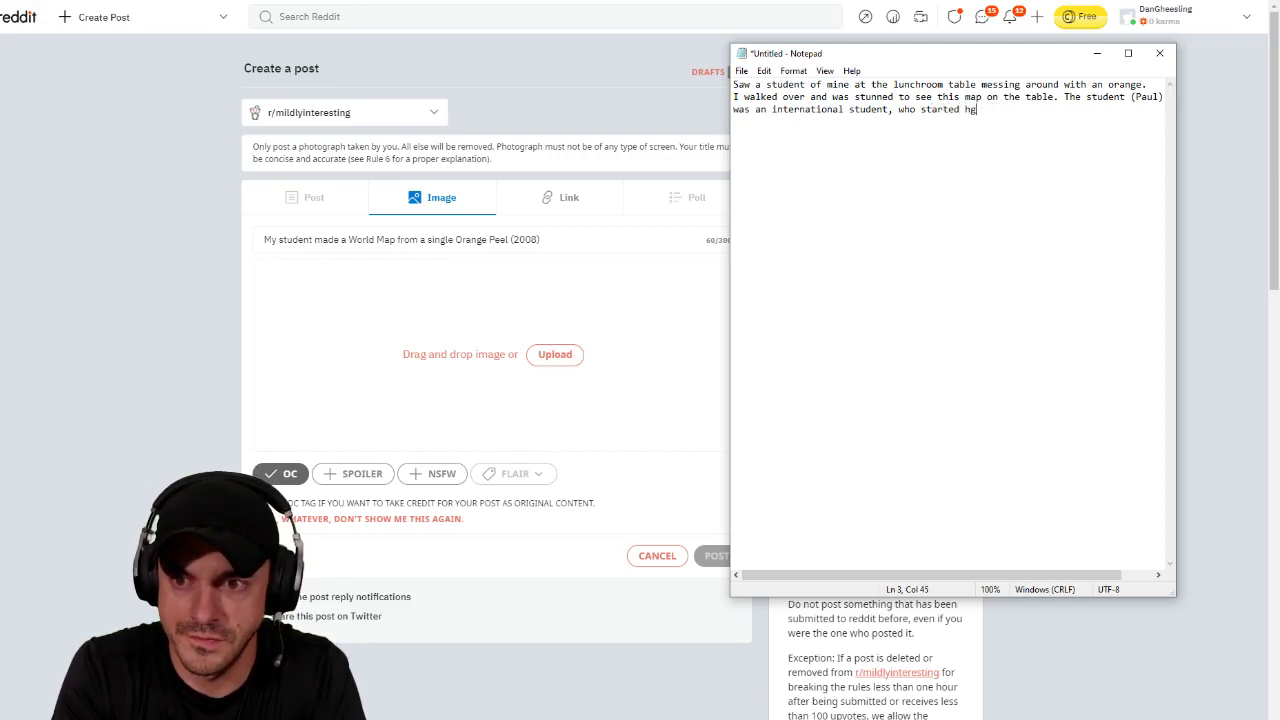
type("igh school a year ")
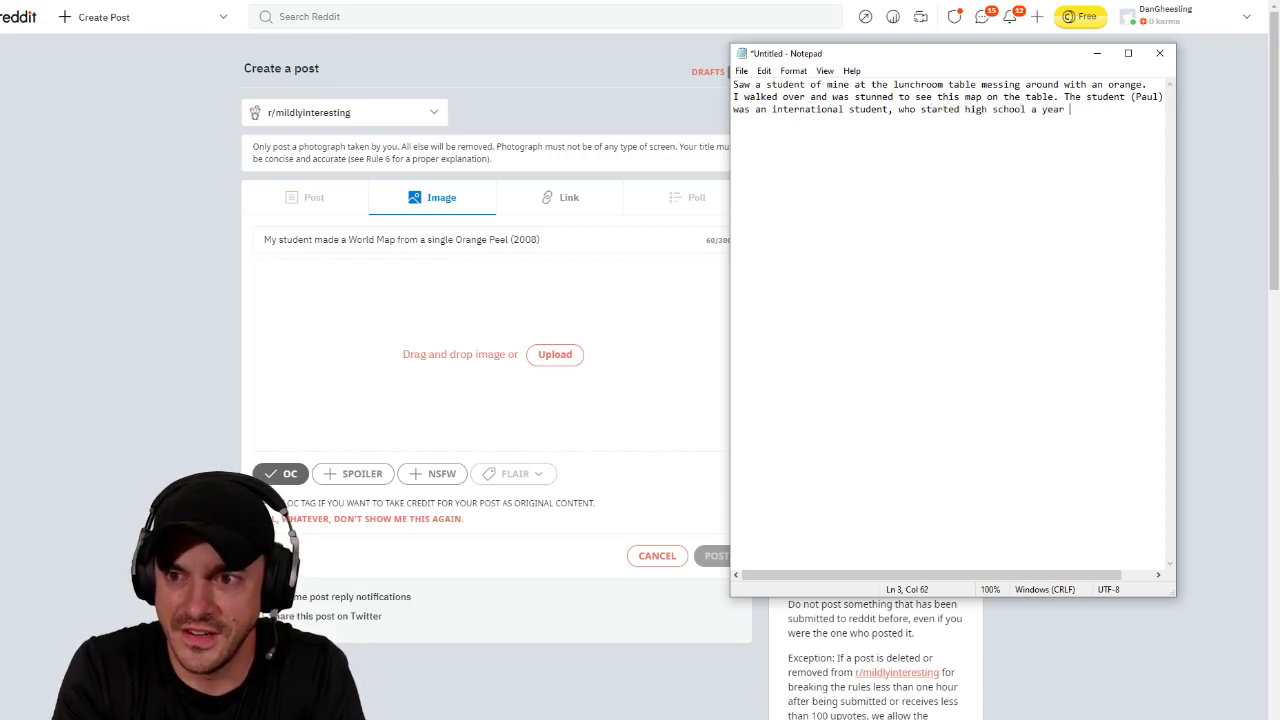
type("early compared t")
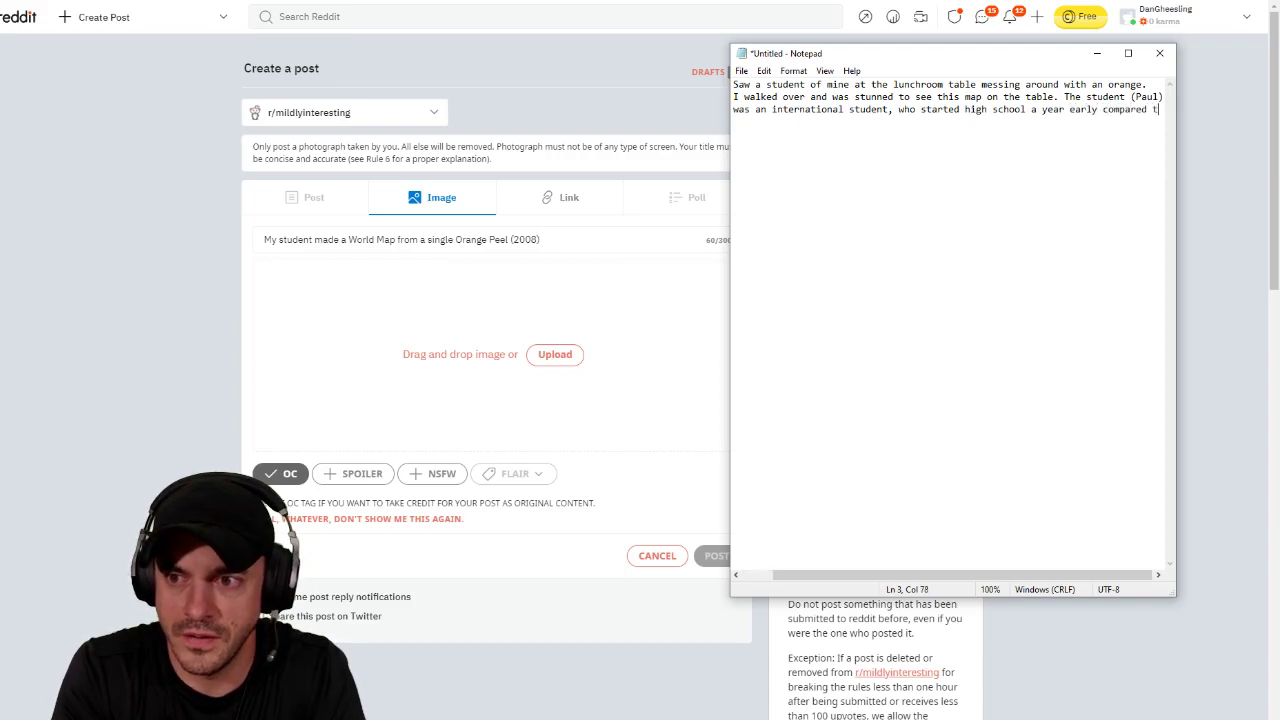
type("o peers.")
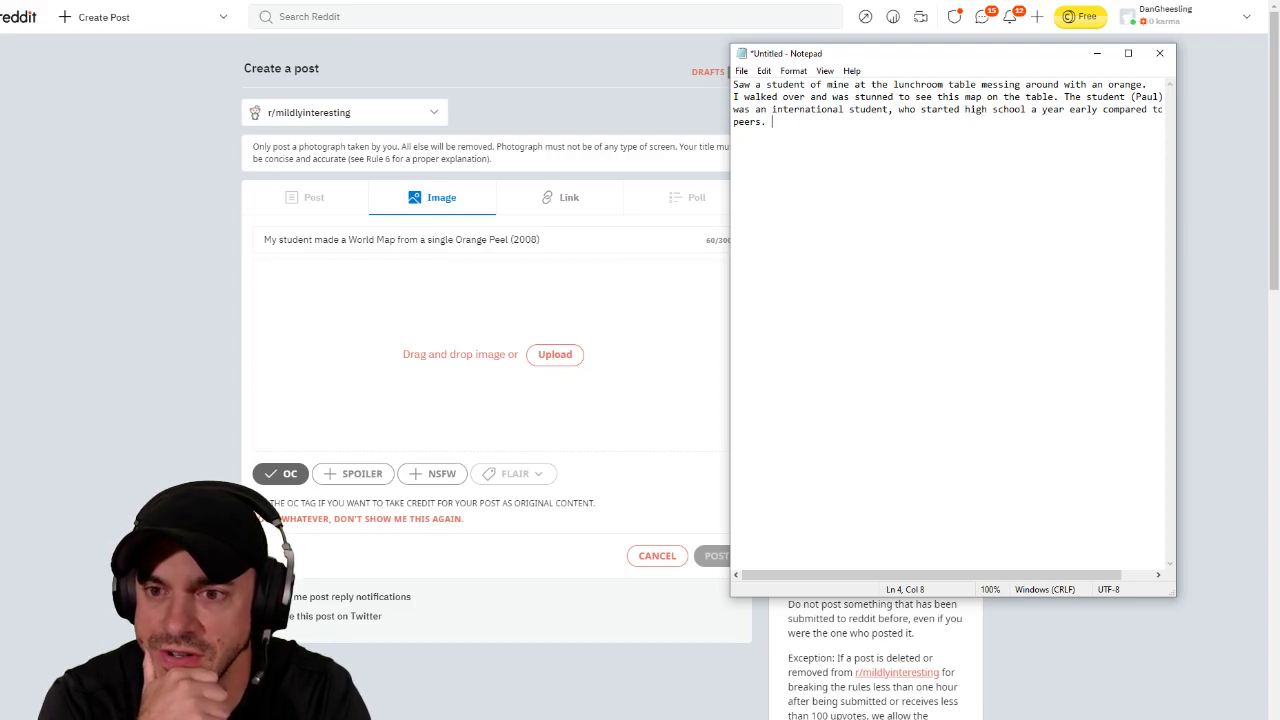
Step: Replace everything after "high school" with "a year early", dropping "compared to peers."
left_click(1029, 113, "shift")
type(",")
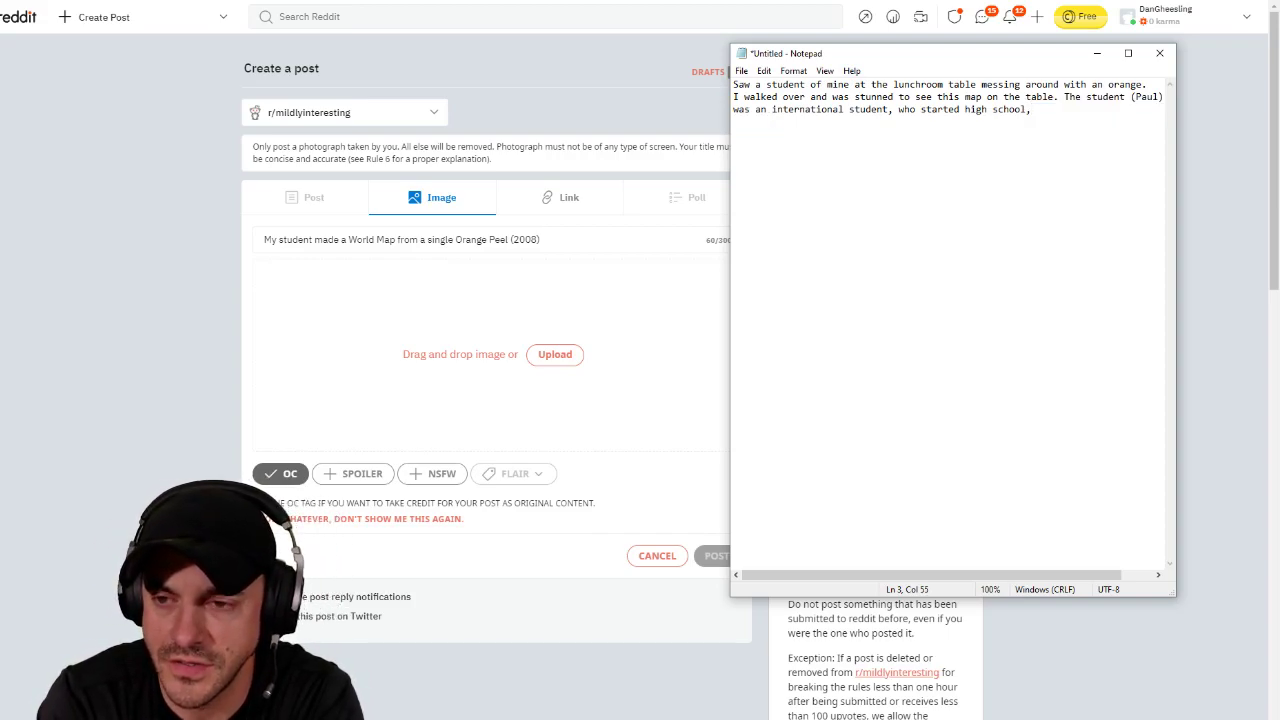
key("BackSpace")
type("a")
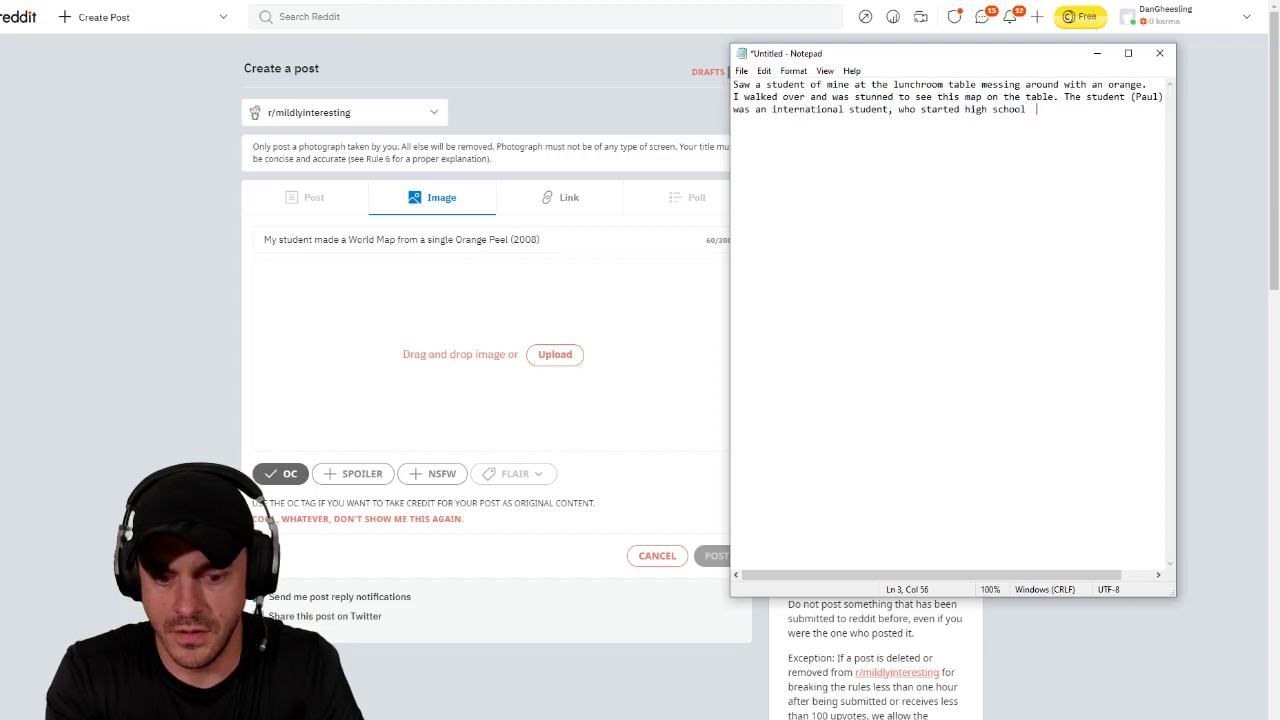
type(" year earl")
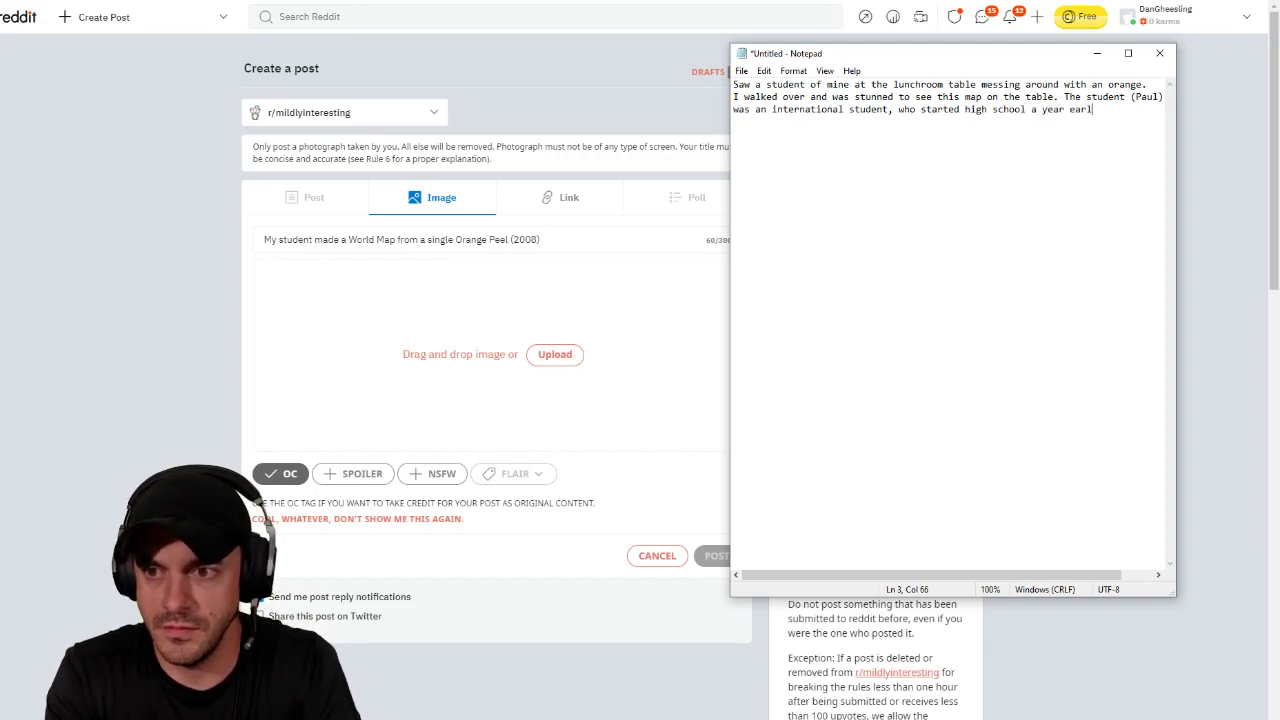
type("y")
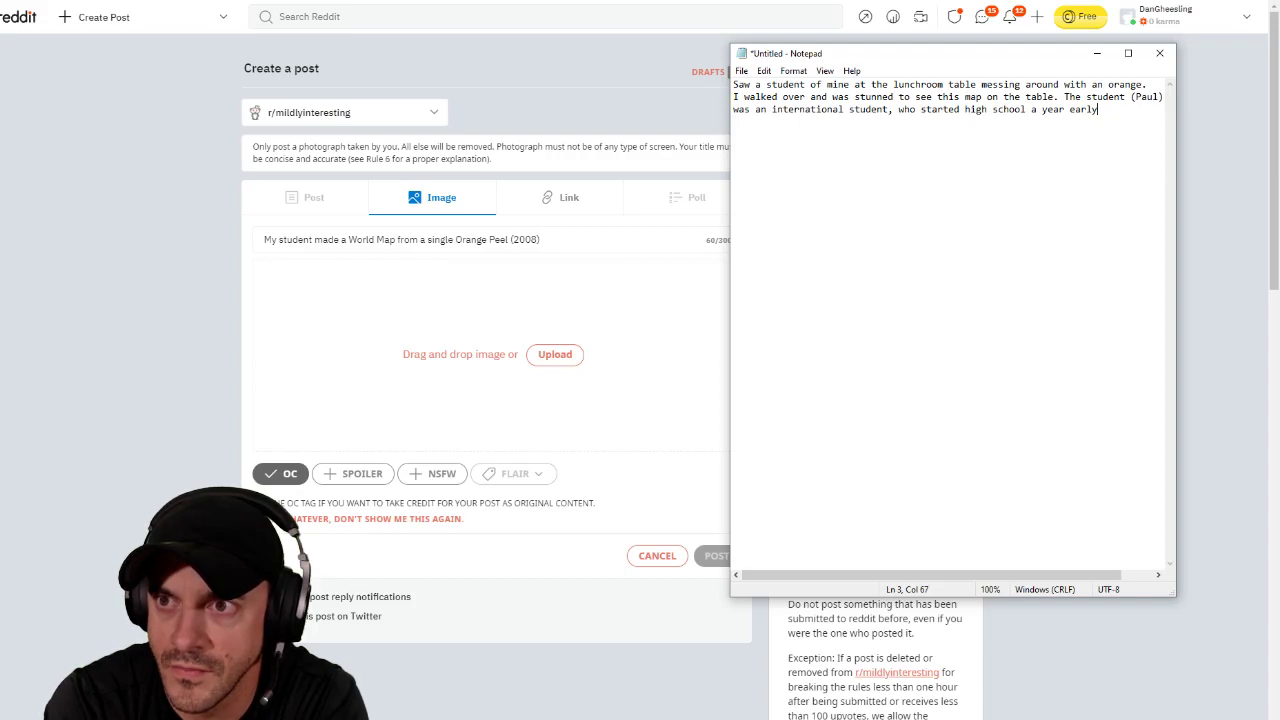
Step: Extend the third line with "and did not" and start a fourth line
type("and")
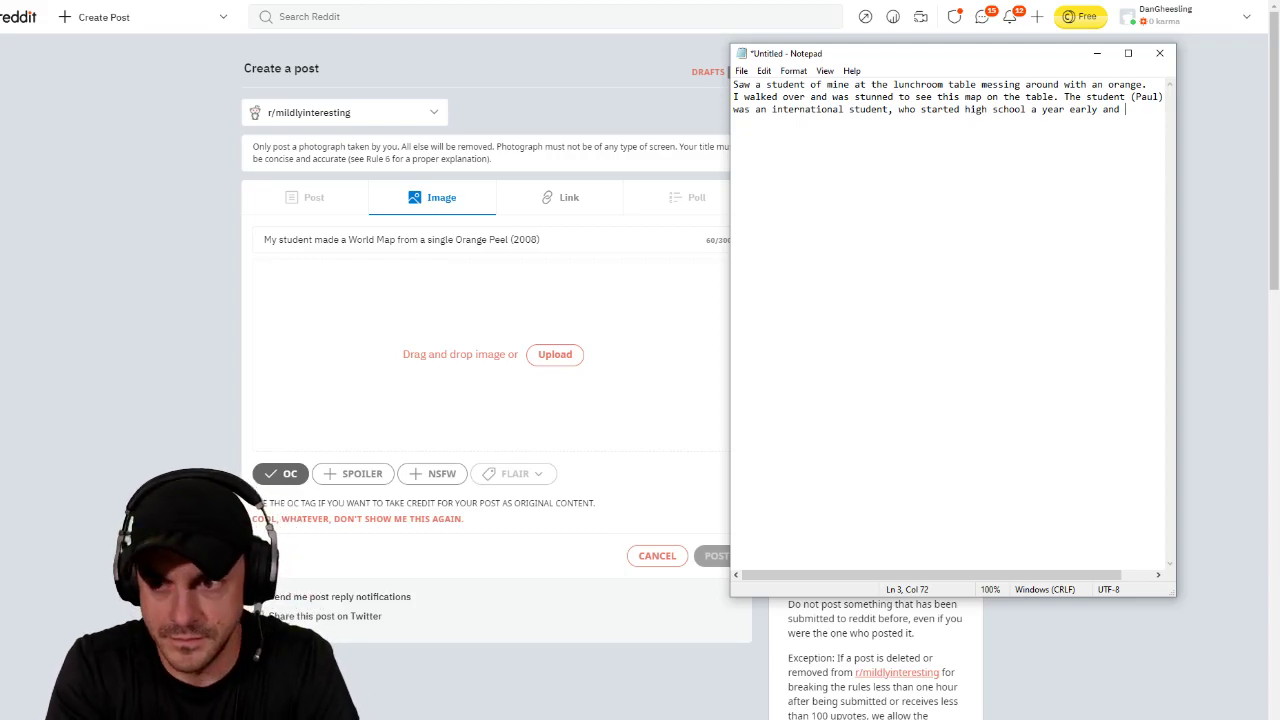
type("did not")
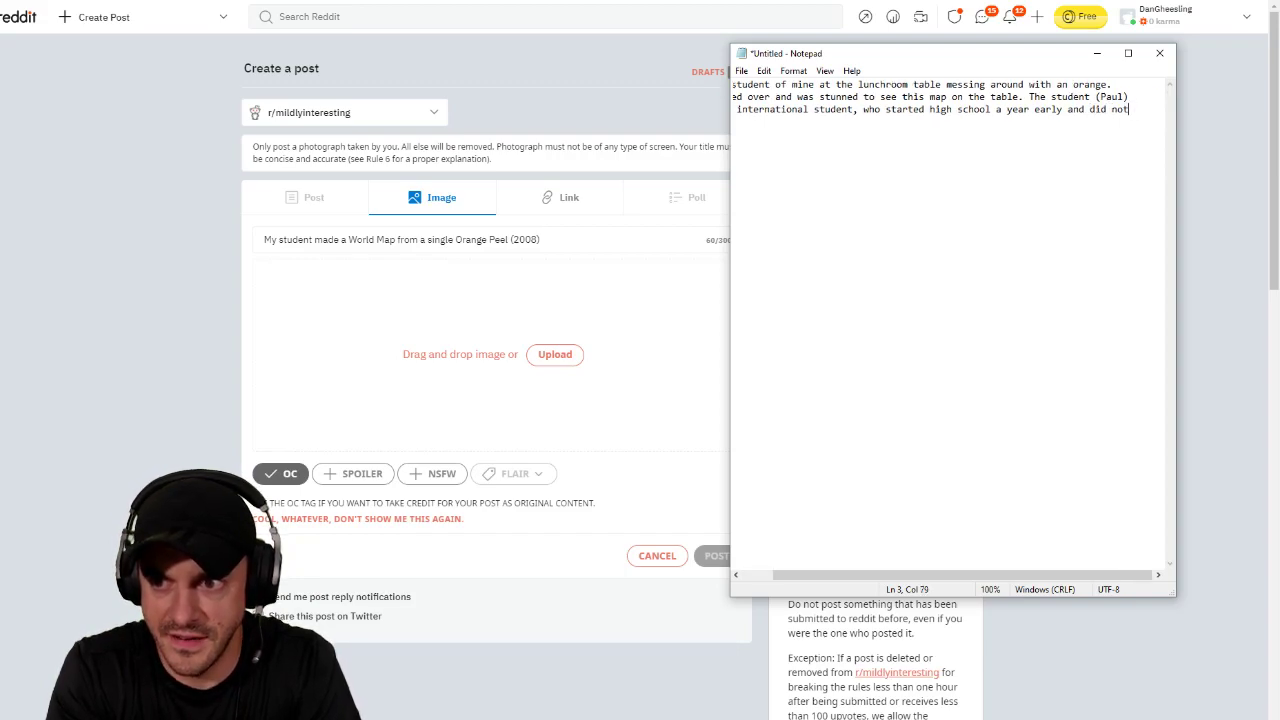
key("Return")
type("seem")
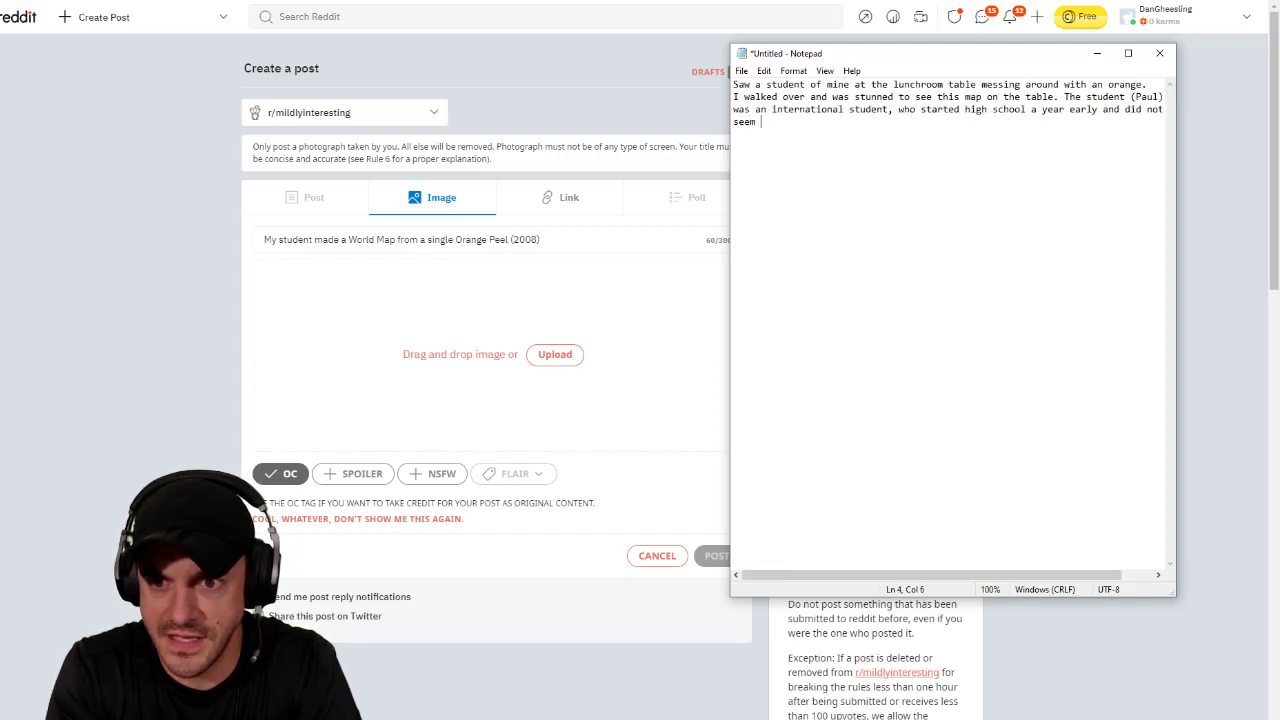
type(" to b")
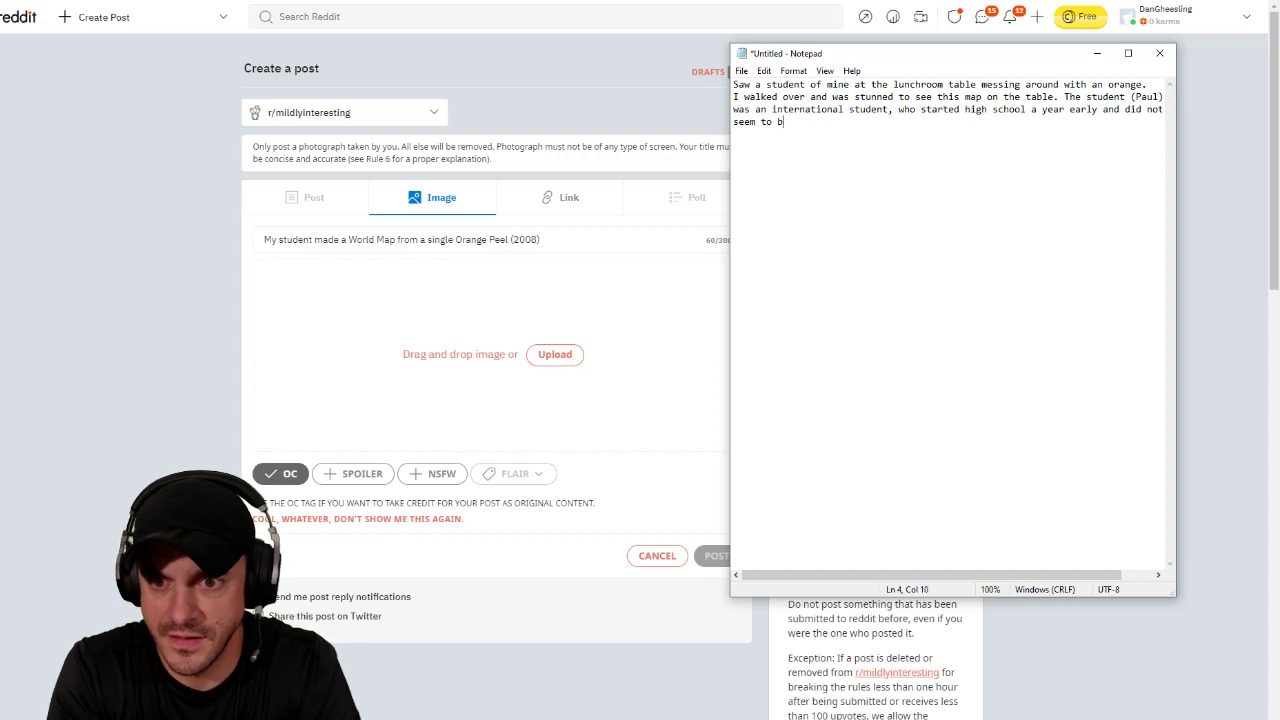
type("e overly impre")
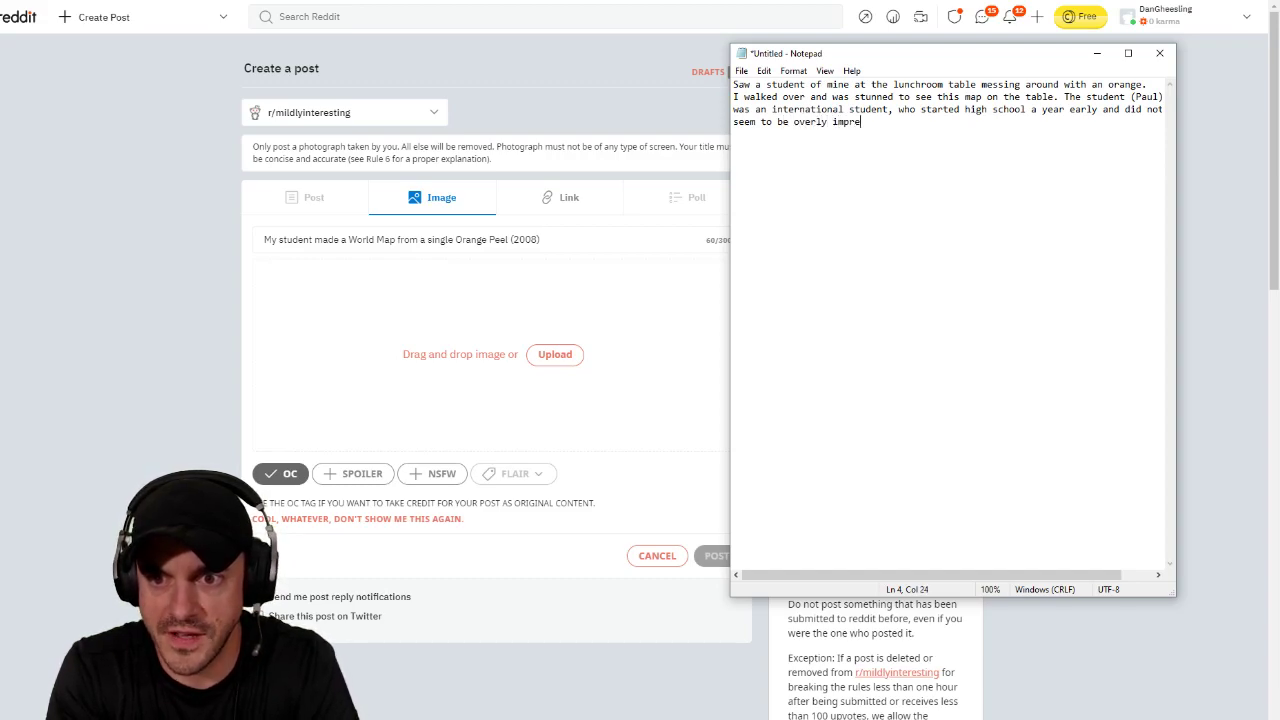
type("ssed with it when")
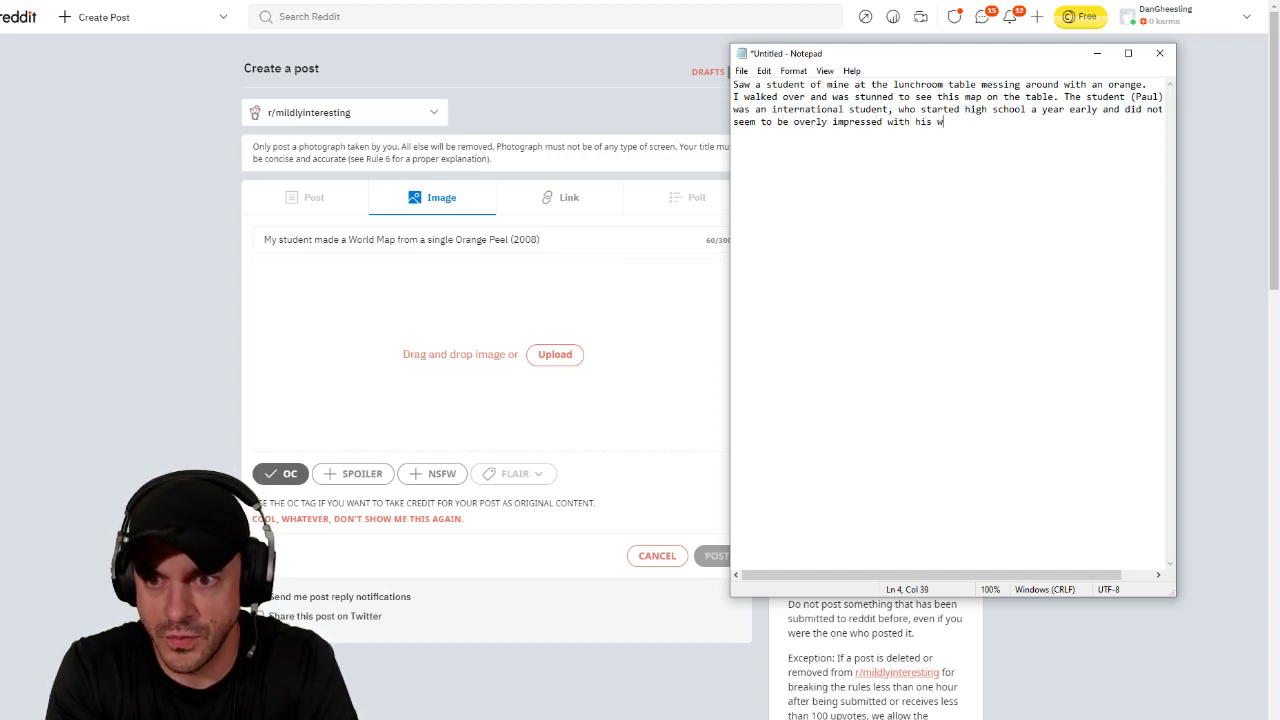
key("BackSpace")
key("BackSpace")
key("BackSpace")
key("BackSpace")
key("BackSpace")
key("BackSpace")
key("BackSpace")
key("BackSpace")
key("BackSpace")
key("BackSpace")
key("BackSpace")
key("BackSpace")
key("BackSpace")
key("BackSpace")
key("BackSpace")
key("BackSpace")
key("BackSpace")
key("BackSpace")
key("BackSpace")
key("BackSpace")
key("BackSpace")
key("BackSpace")
key("BackSpace")
key("BackSpace")
key("BackSpace")
key("BackSpace")
key("BackSpace")
key("BackSpace")
key("BackSpace")
key("BackSpace")
key("BackSpace")
key("BackSpace")
key("BackSpace")
key("BackSpace")
key("BackSpace")
key("BackSpace")
key("BackSpace")
key("BackSpace")
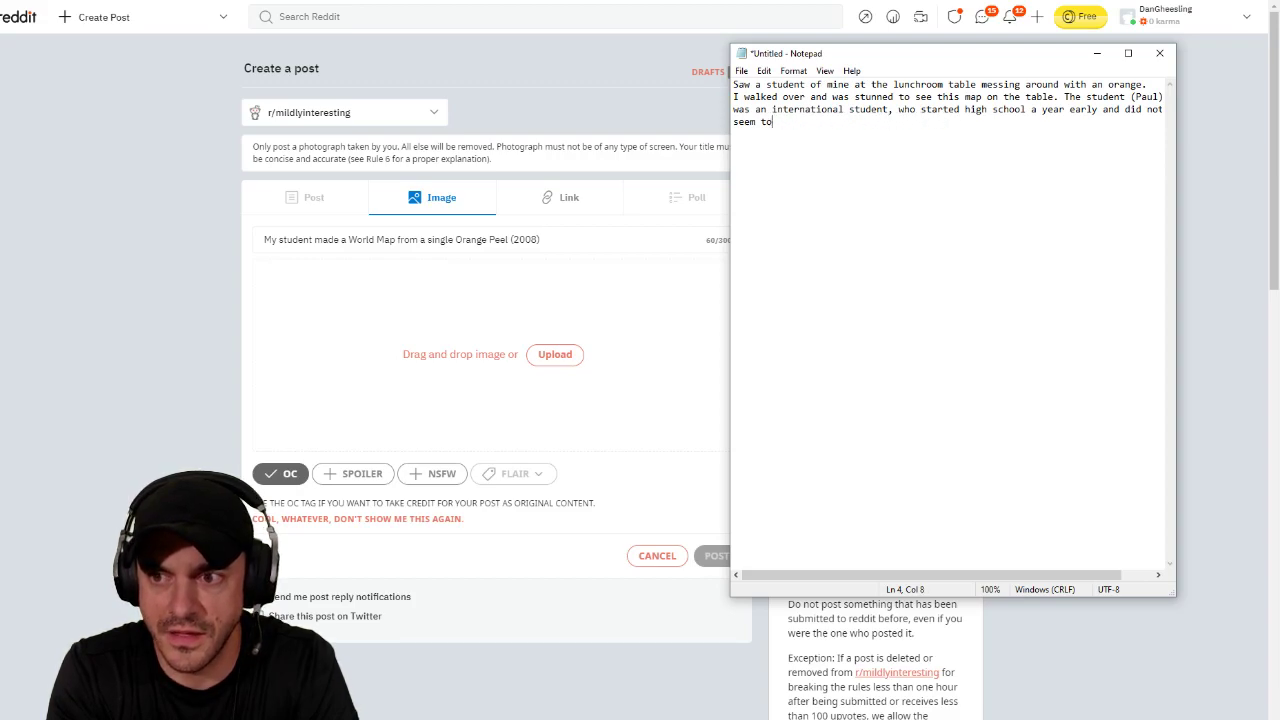
Step: Write the fourth line as "think this map was a big deal. I thought it was one of the coolest things"
type("think th")
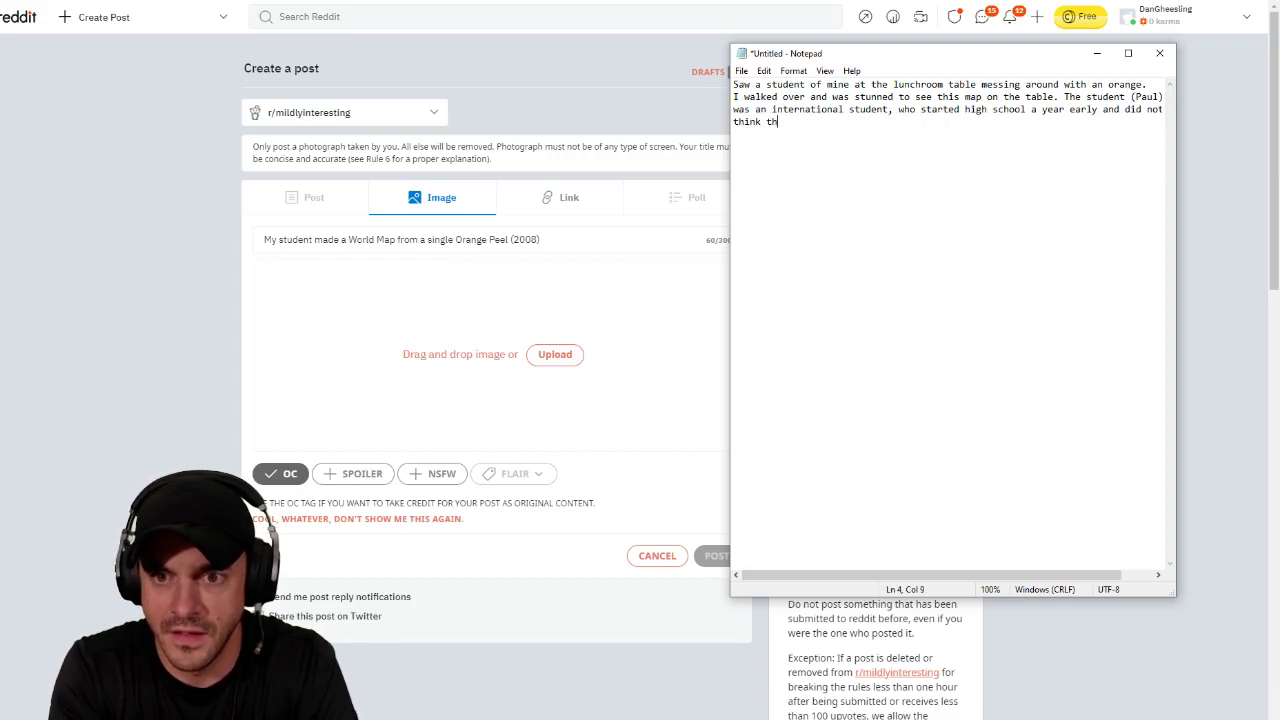
type("is map was a big deal. ")
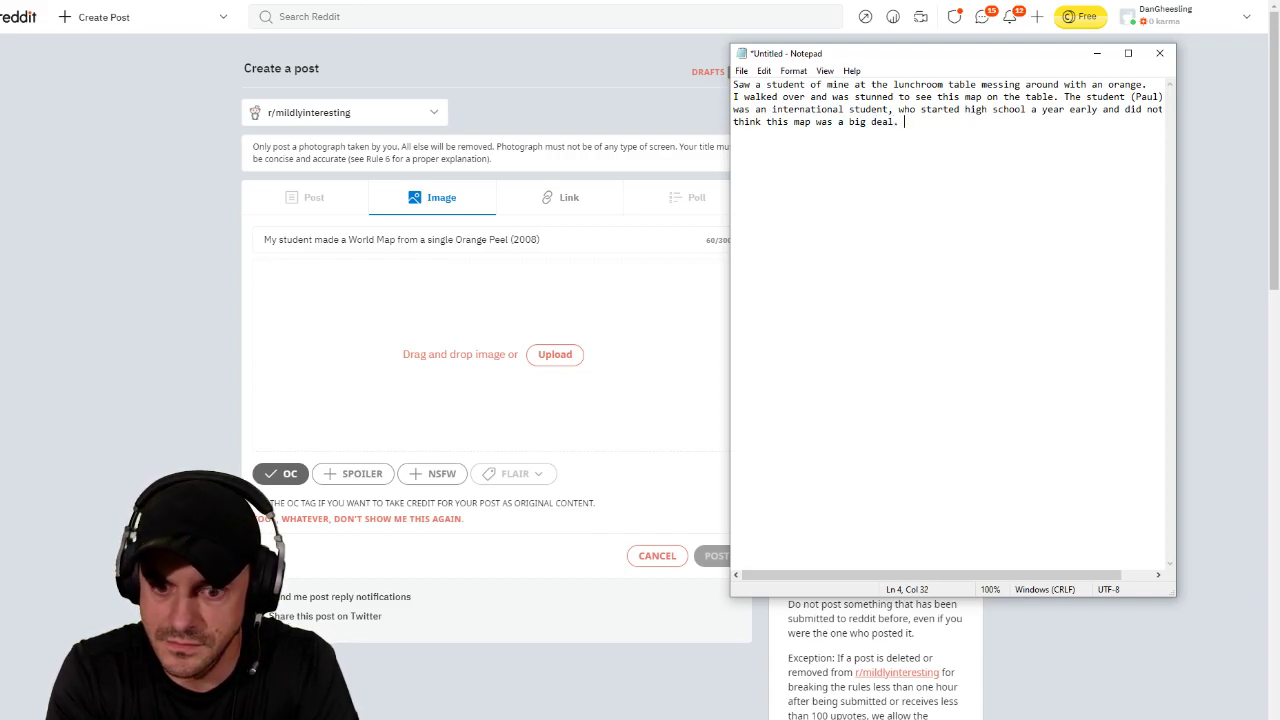
type("I thoug")
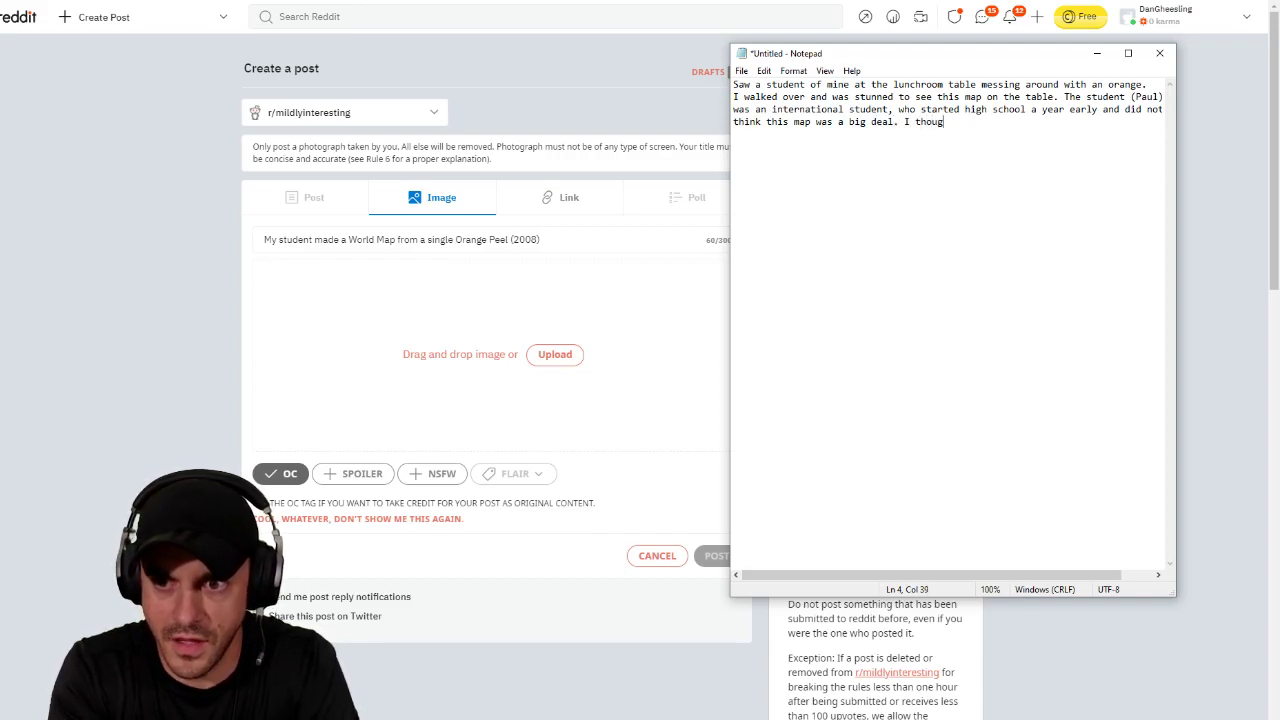
type("ht it was one of th")
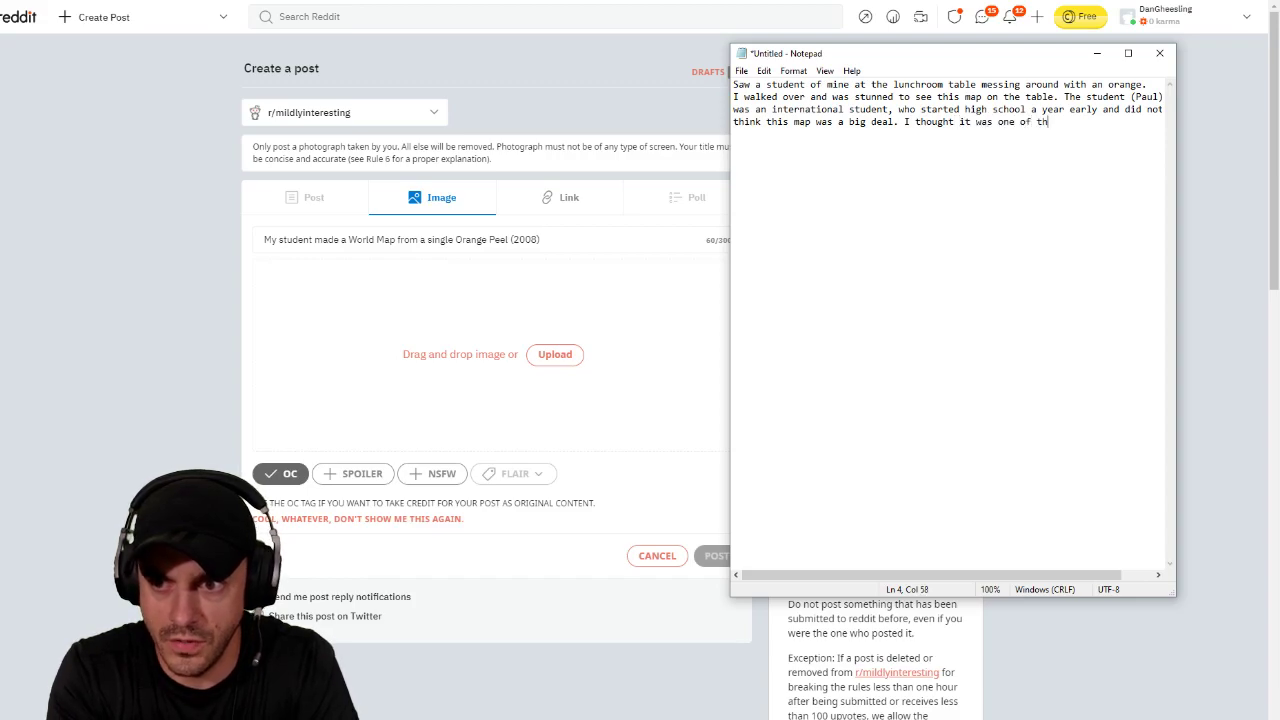
type("e coolest things")
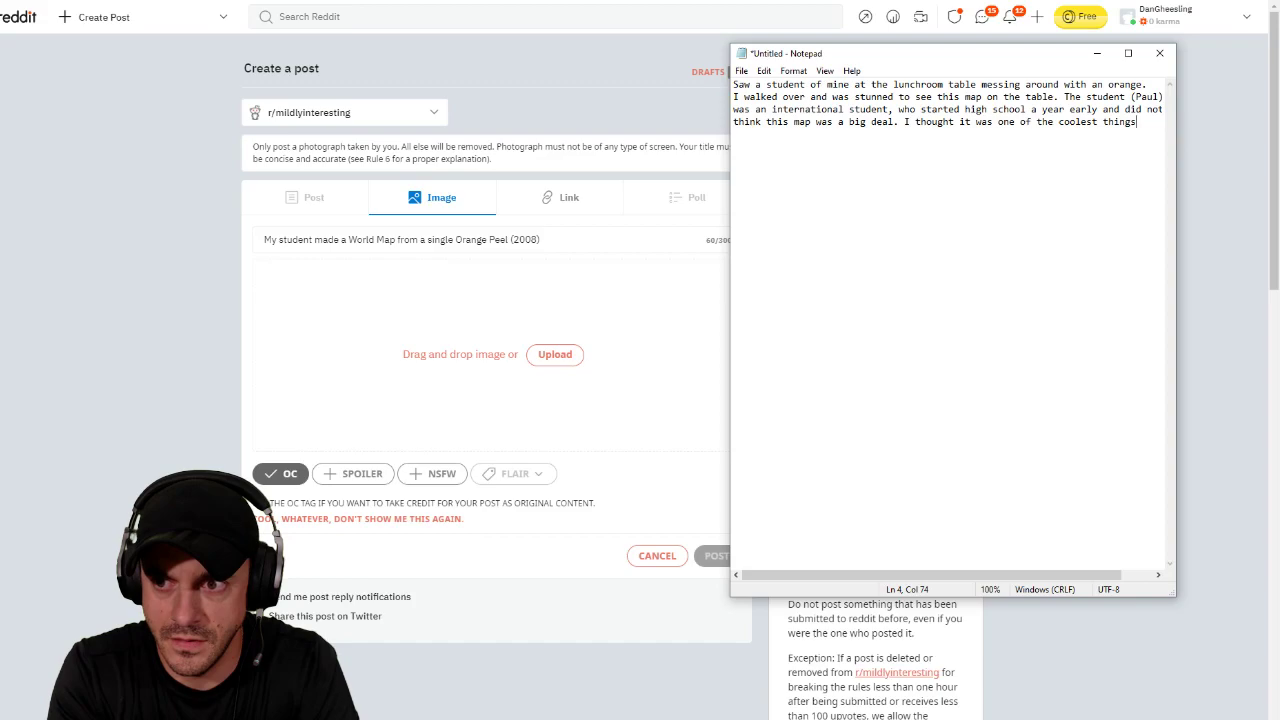
Step: Complete the sentence with "I had ever seen a student do, so I asked him if I could take a photo."
type(" I had ever s")
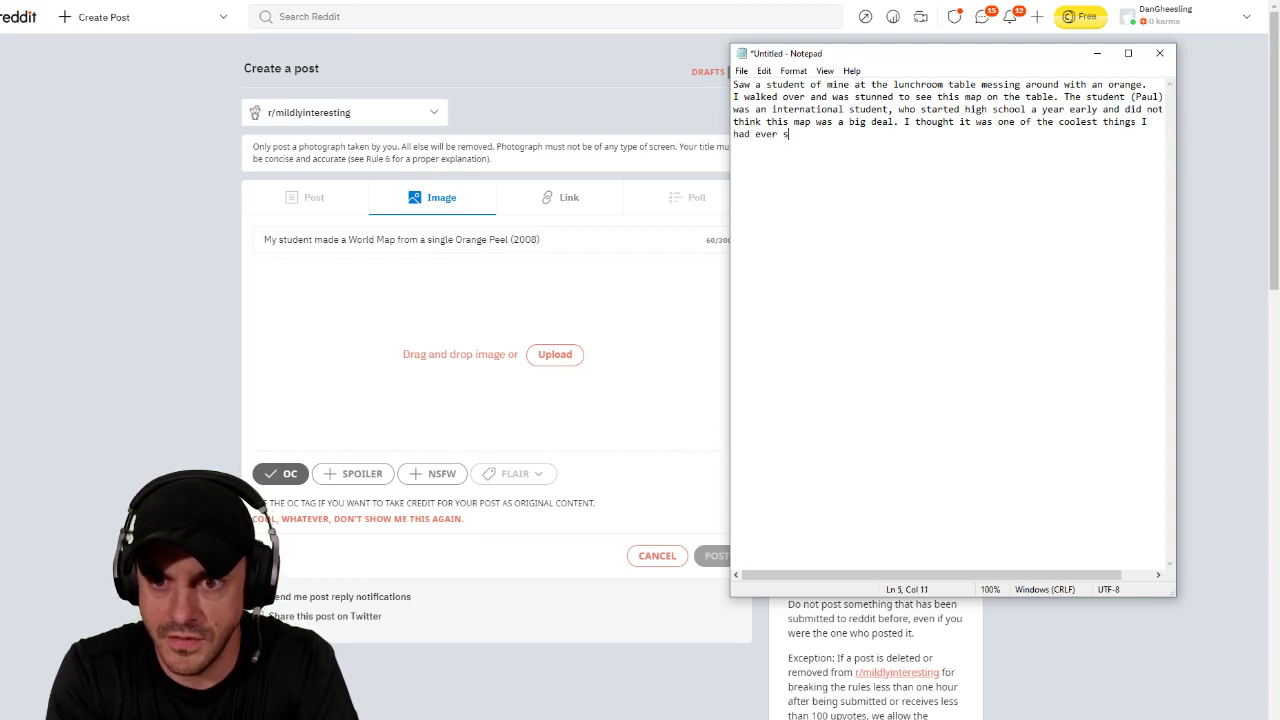
type("een a student do")
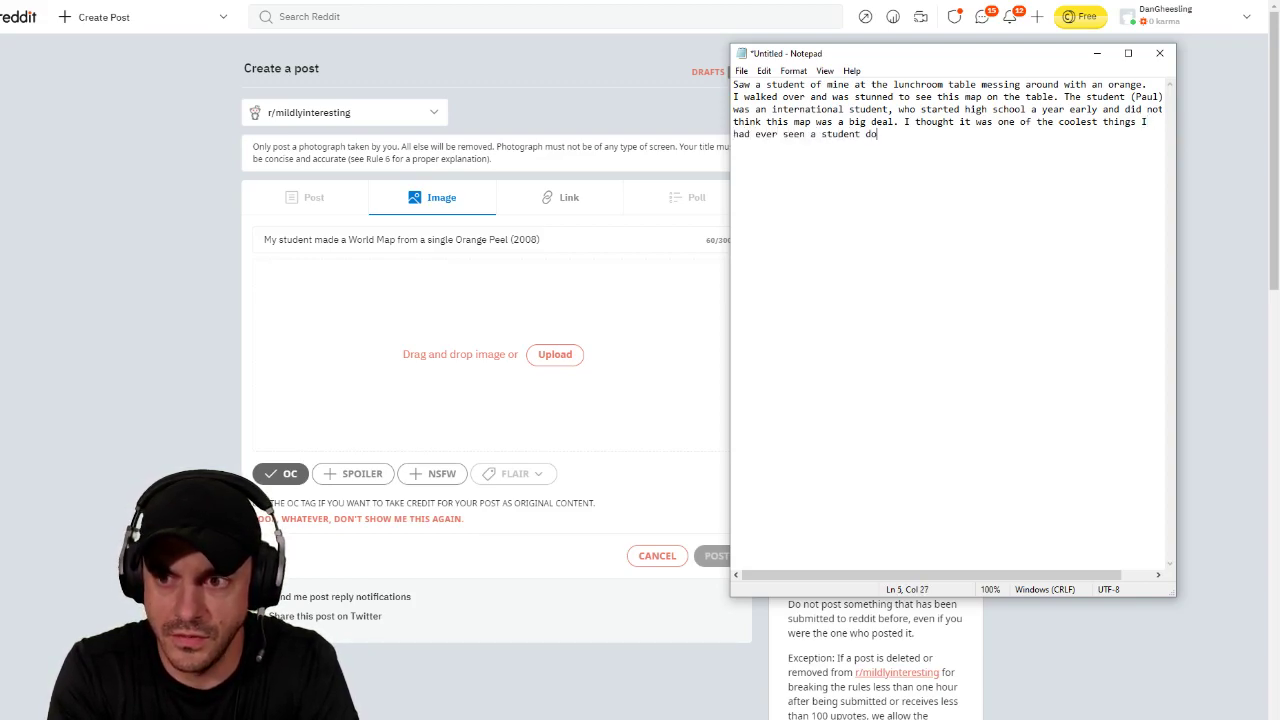
type(", s")
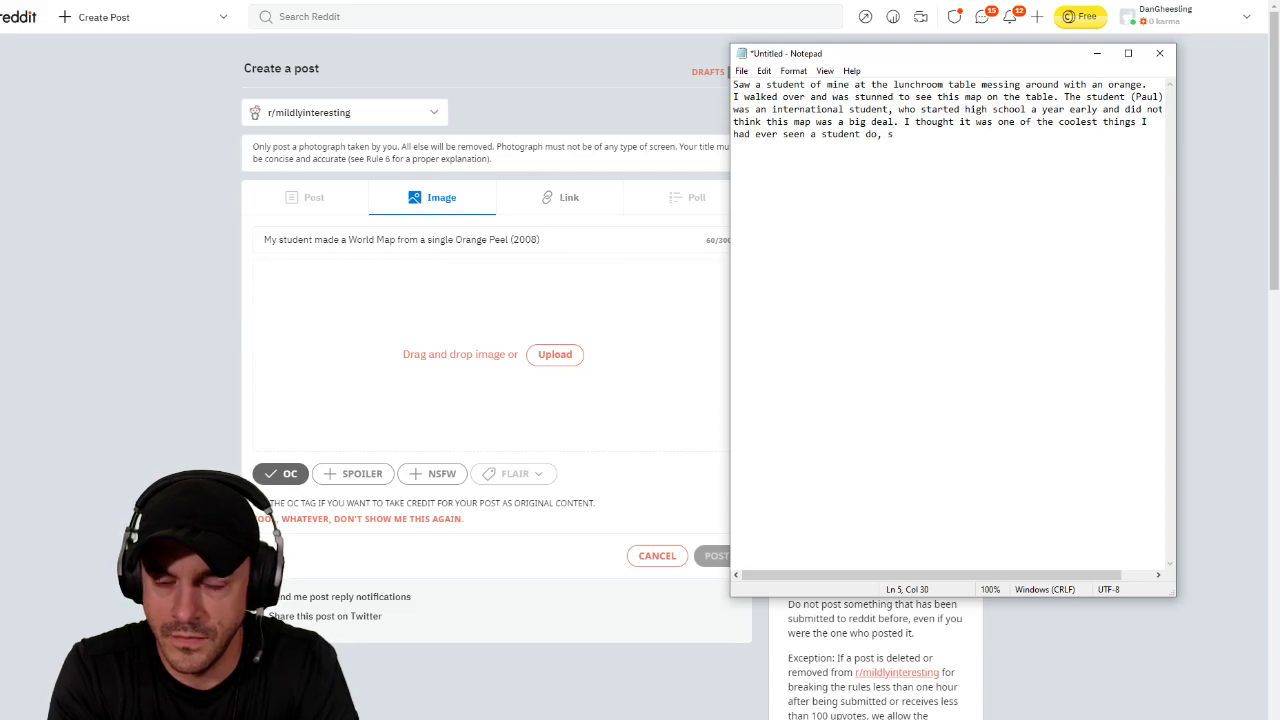
type("o I aske")
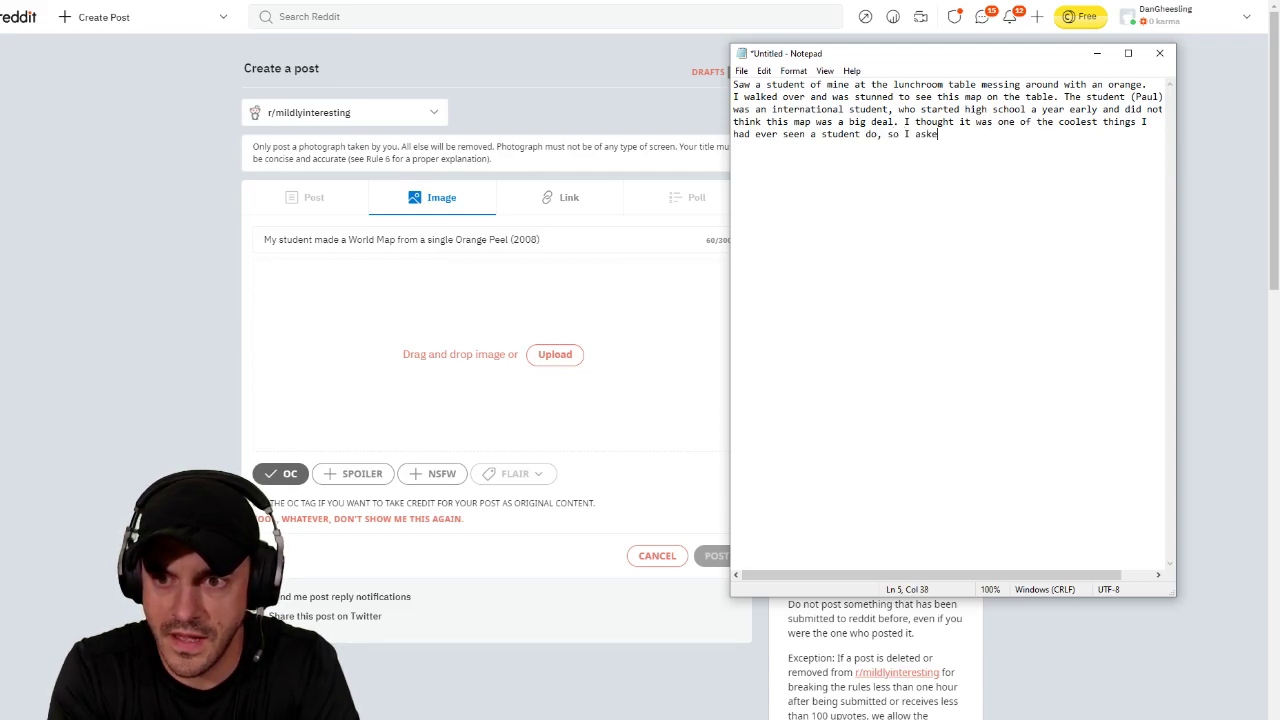
type("d him if I could tak")
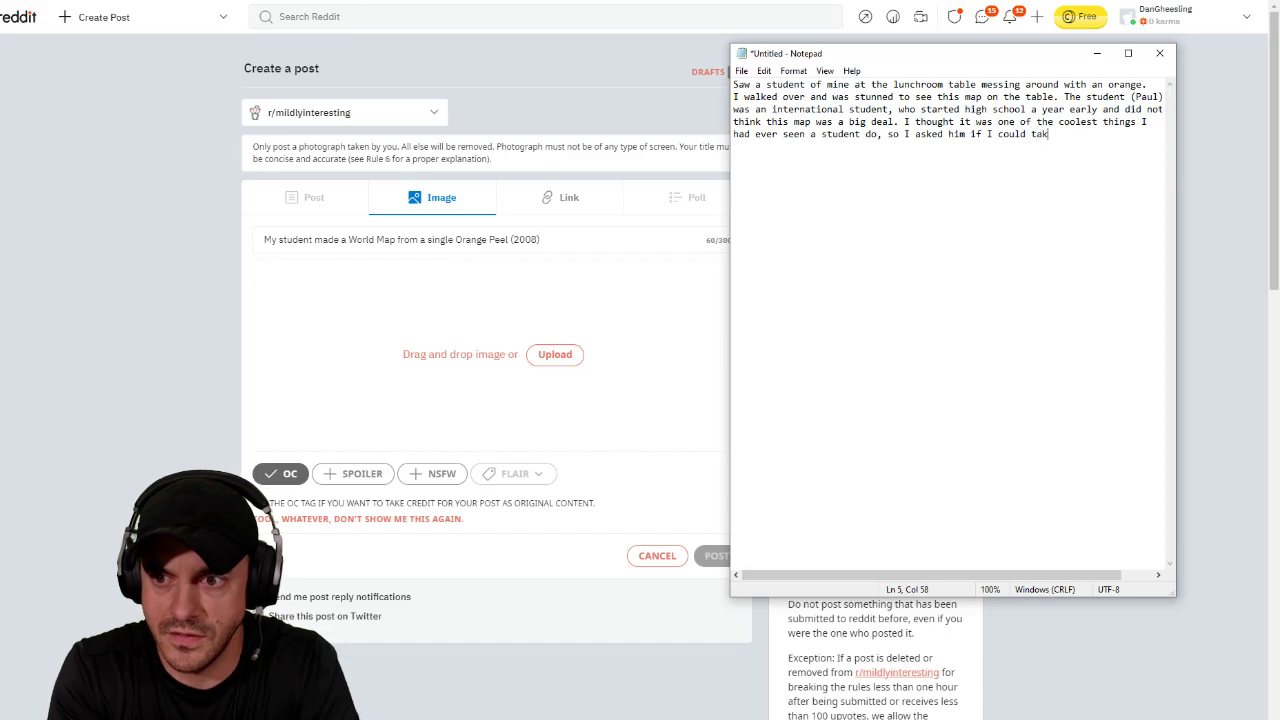
type("e a photo")
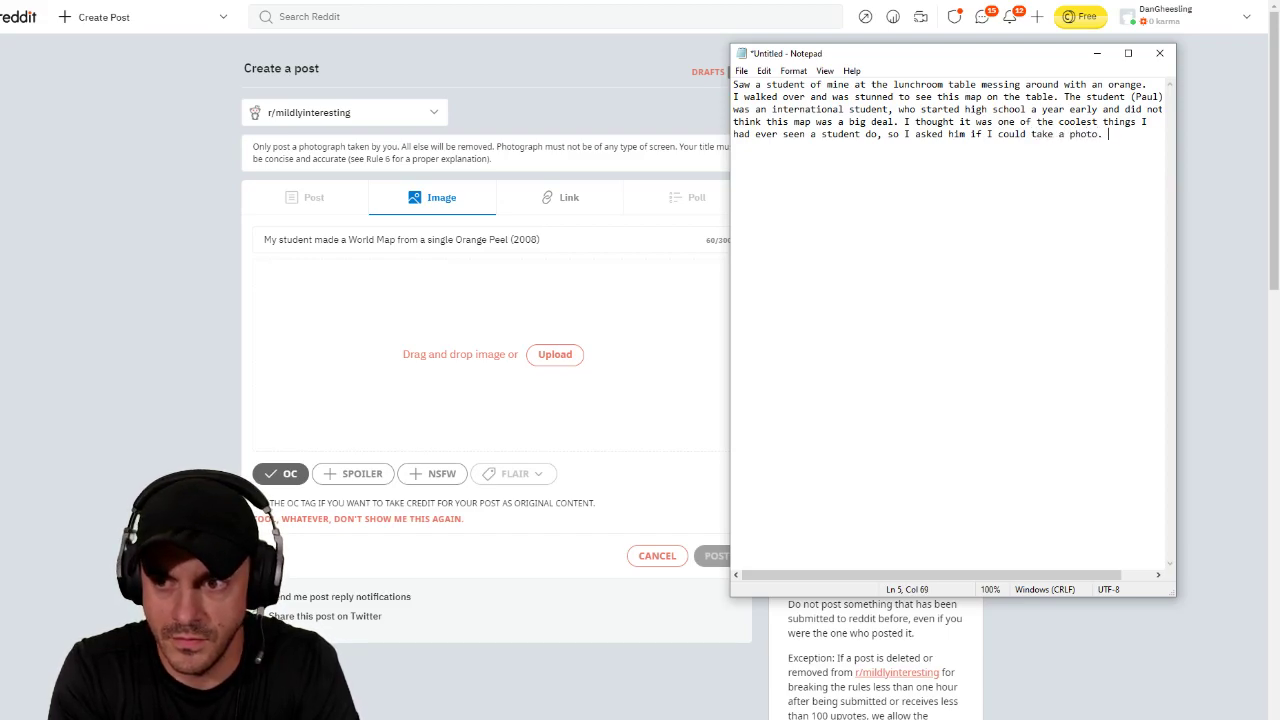
type(". ")
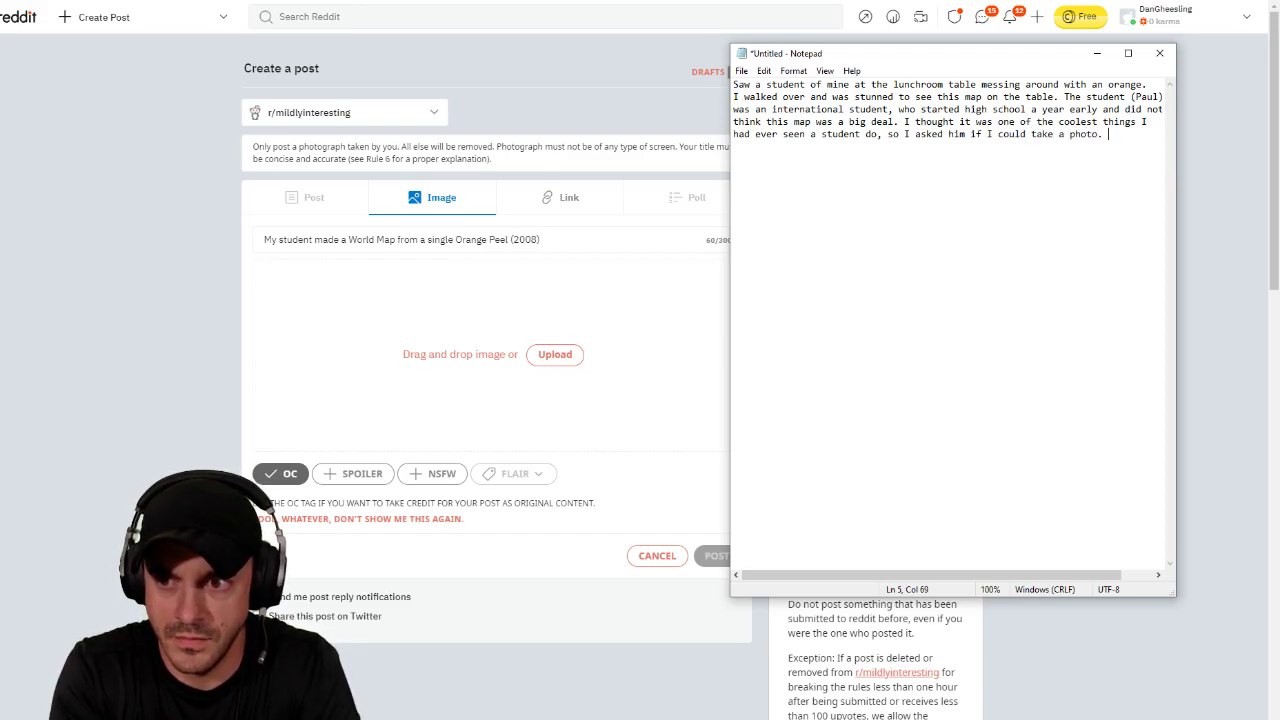
Step: Add the sentence "He smiled and said OK." to the end of the note
type("He smiled")
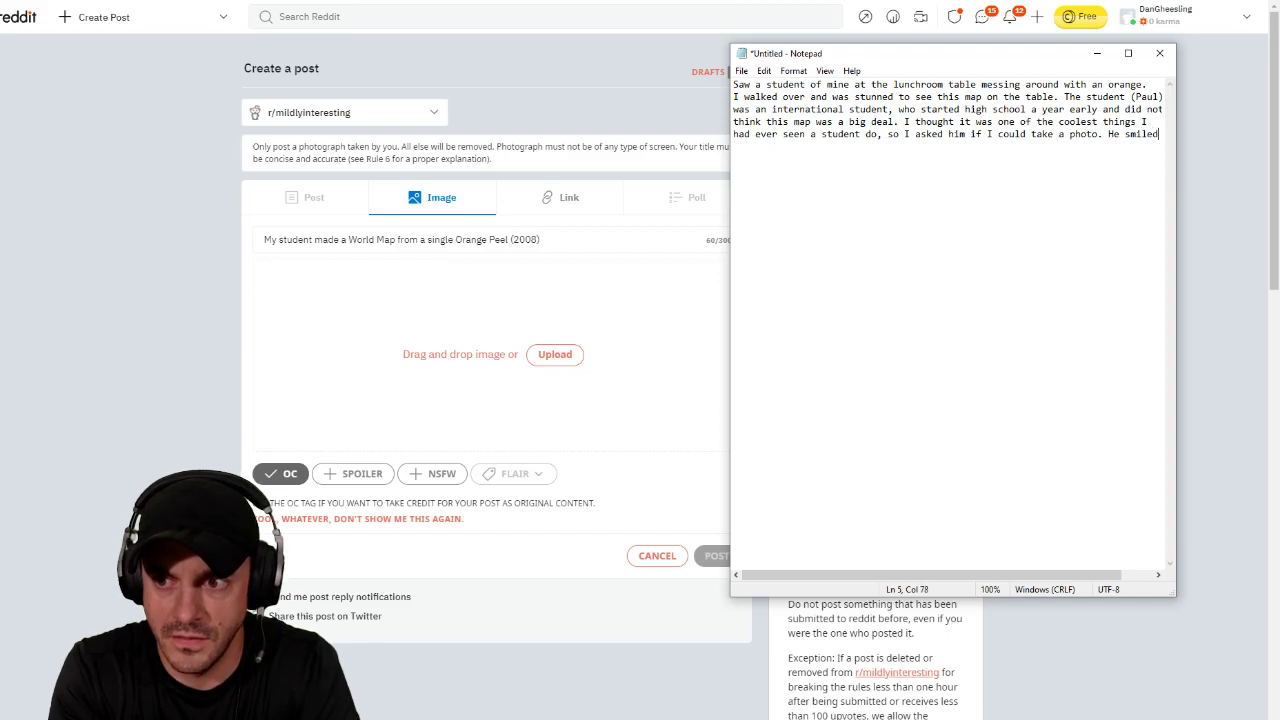
type(" and said OK")
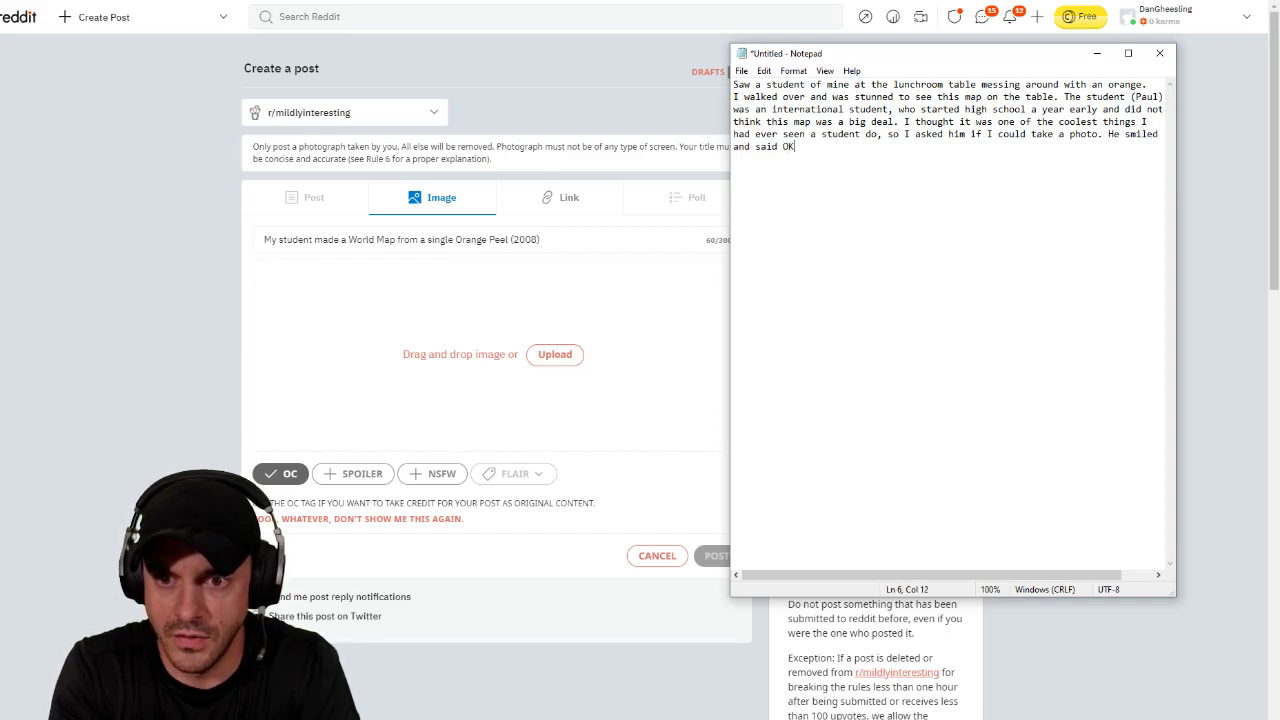
type(".")
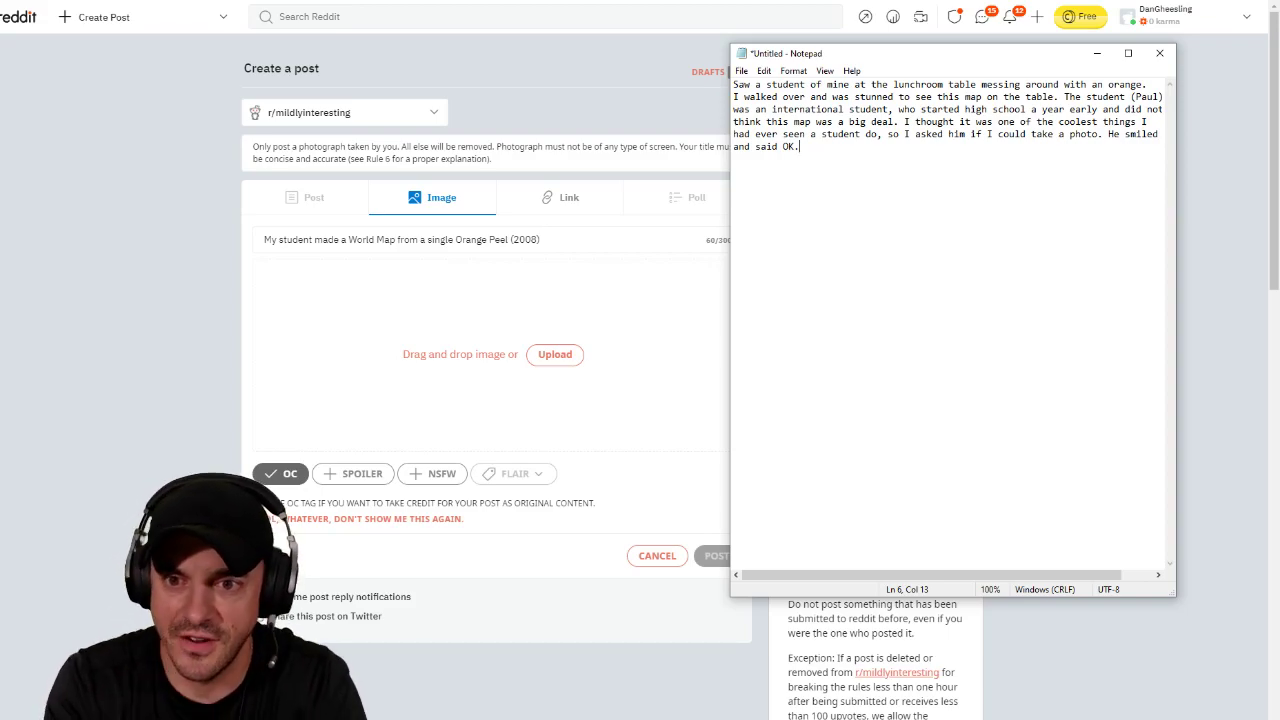
type("To this")
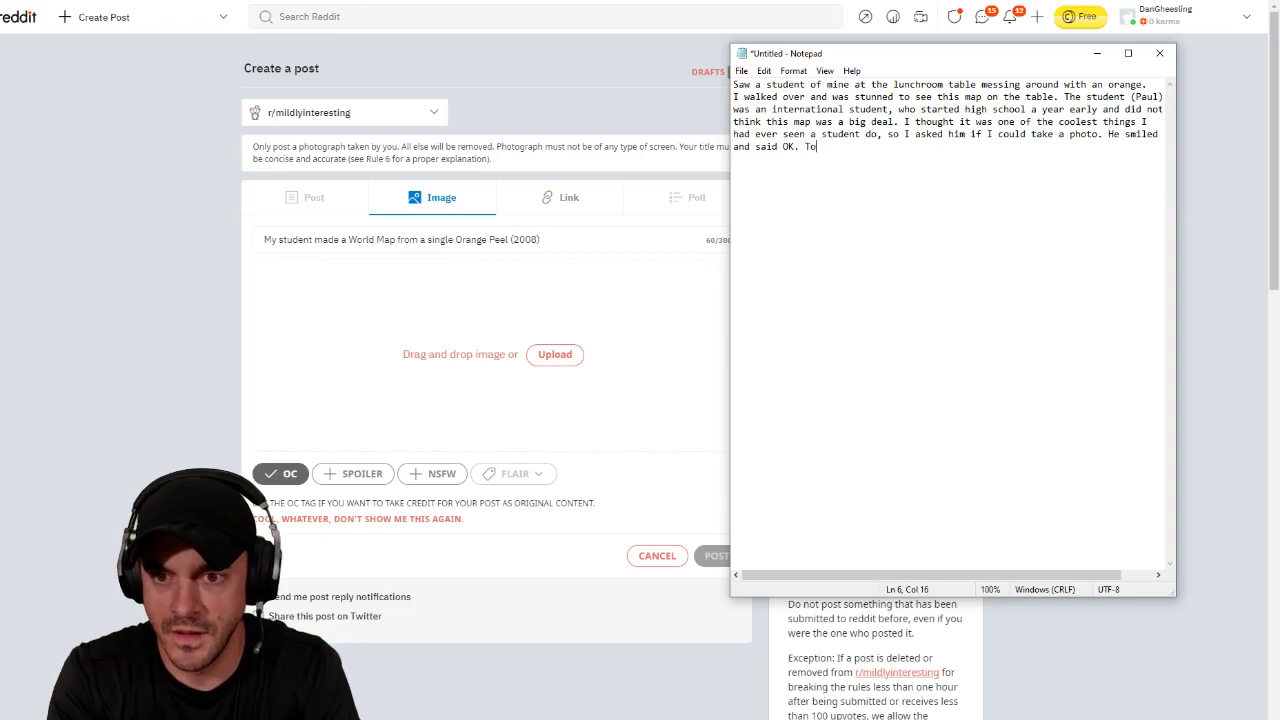
key("BackSpace")
key("BackSpace")
key("BackSpace")
key("BackSpace")
key("BackSpace")
key("BackSpace")
key("BackSpace")
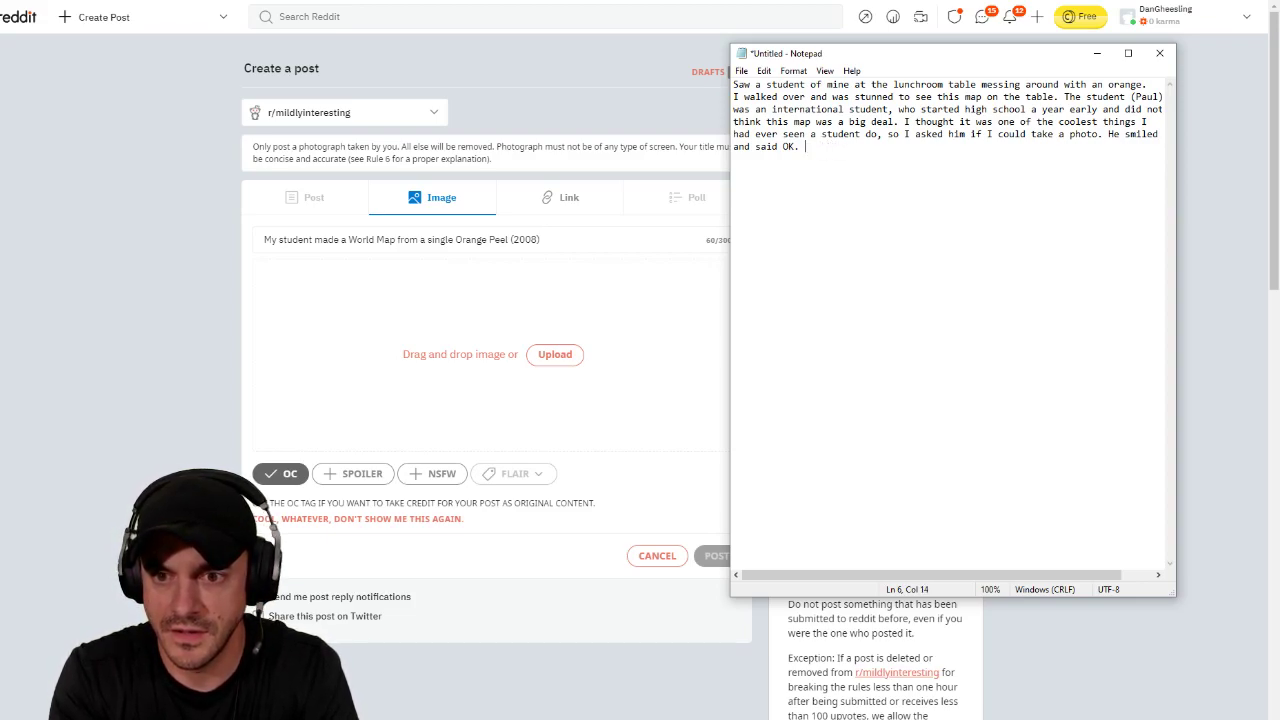
Step: Add the sentence "To this day, this photo reminds me of how great things can come from anyone, regardless of age, or situation."
type("To this day, ")
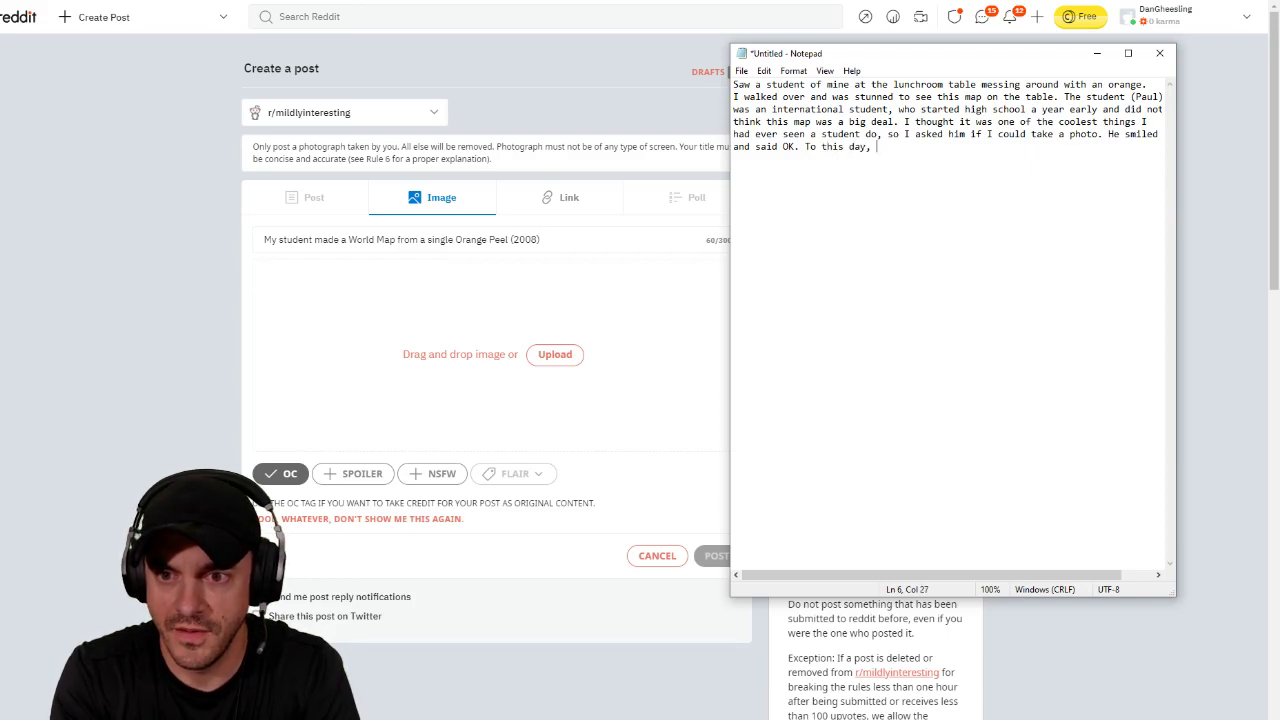
type("this photo remind")
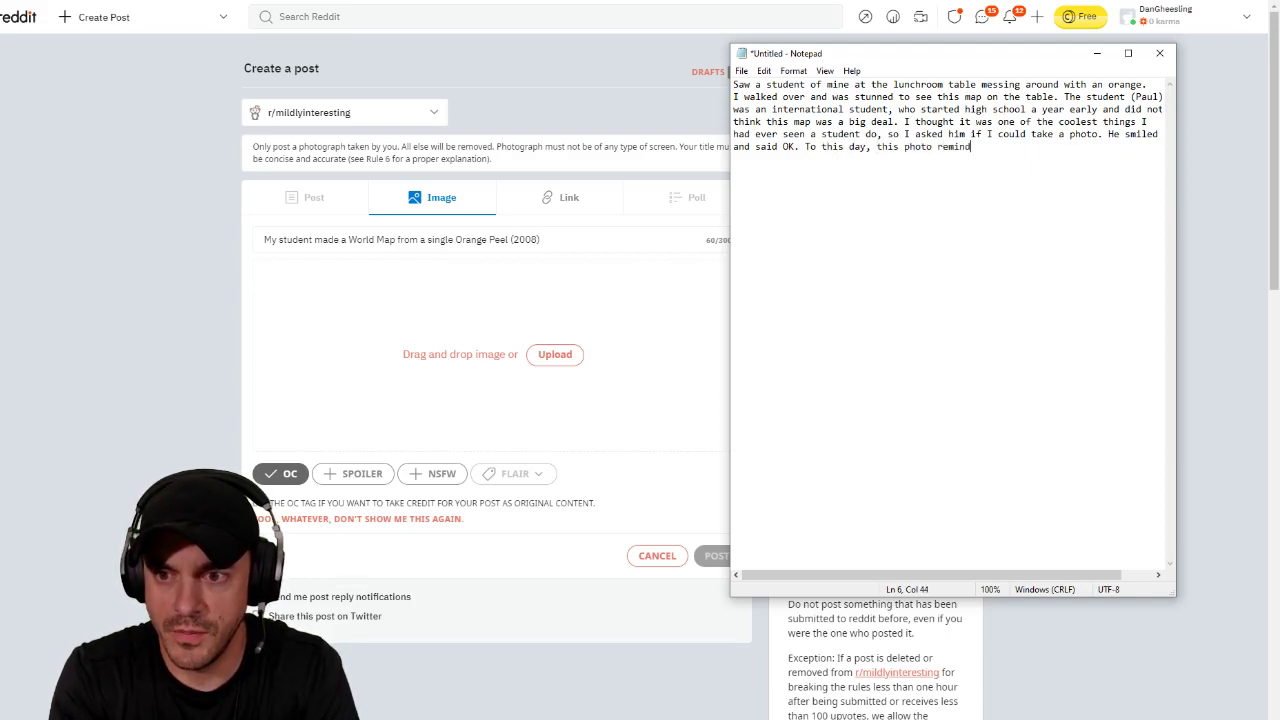
type("s me of")
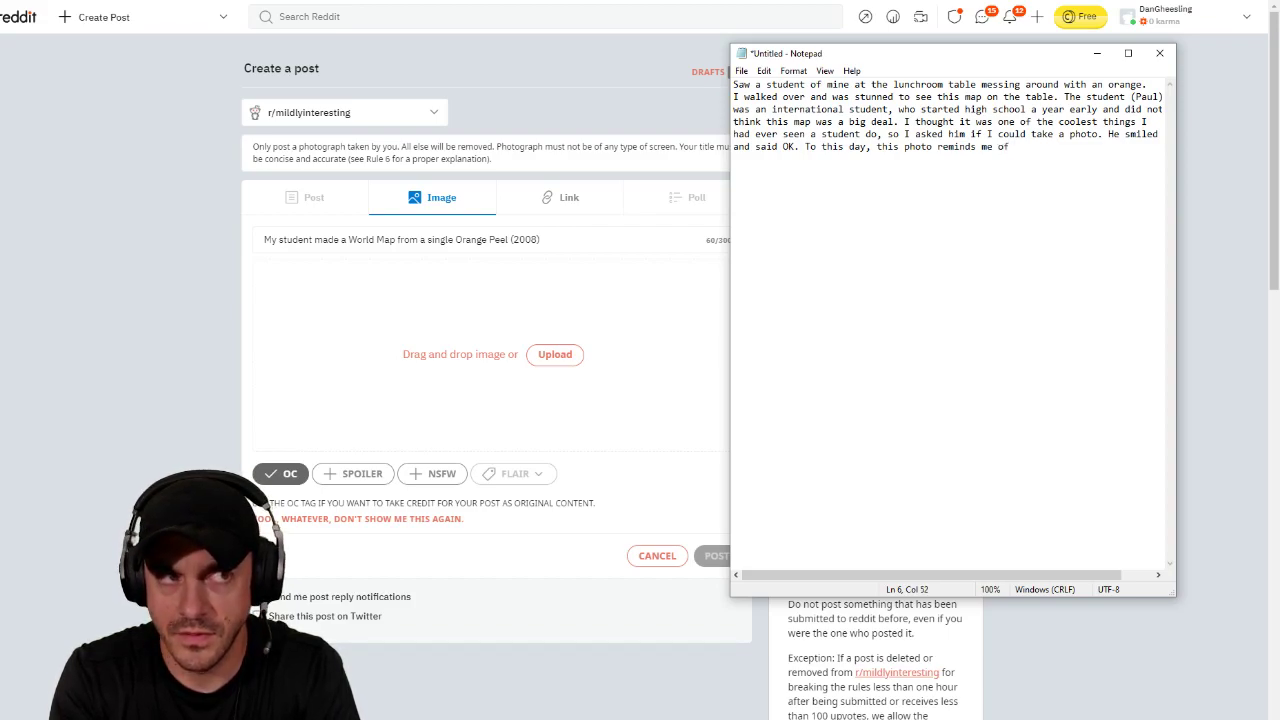
type("how ")
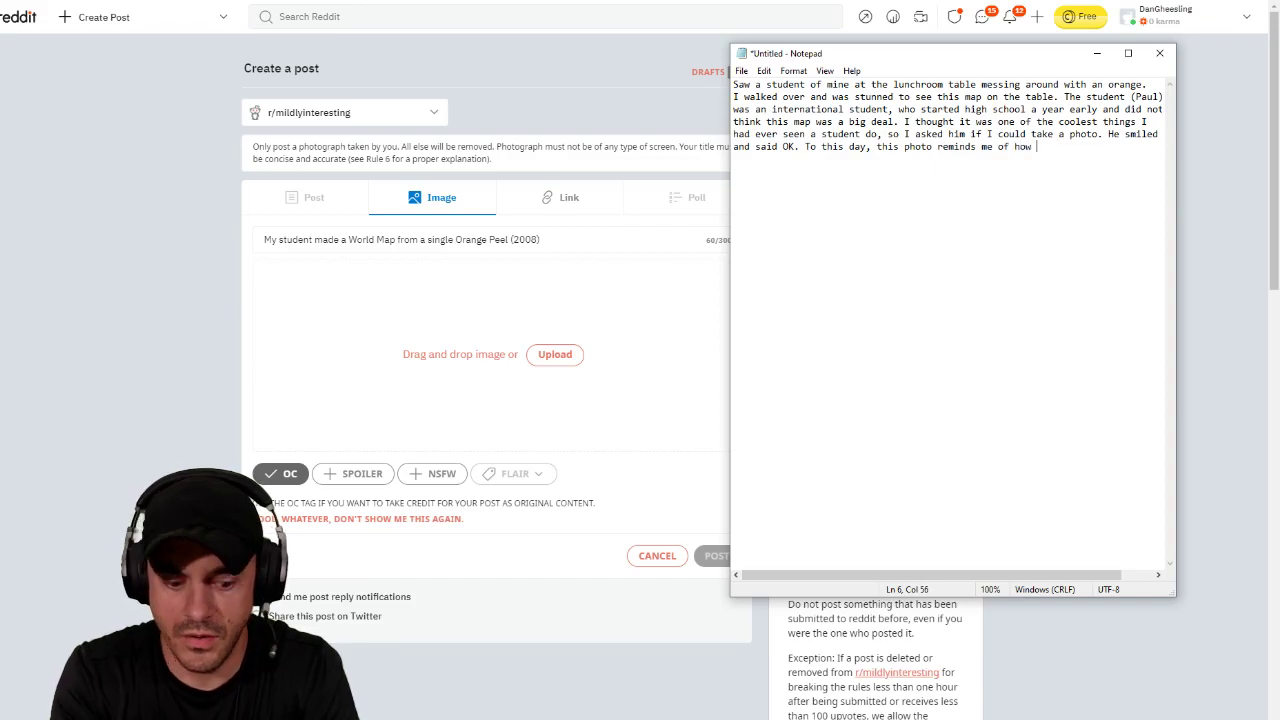
type("great thing")
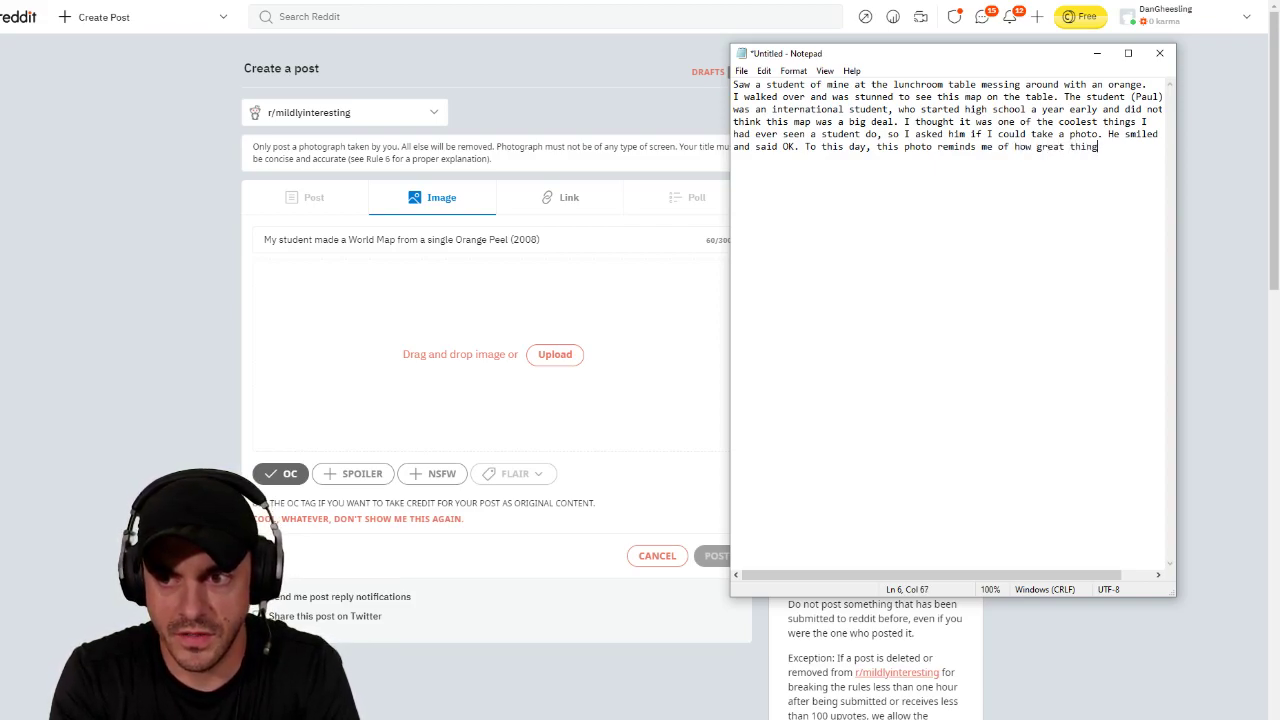
type("s can come from")
key("Return")
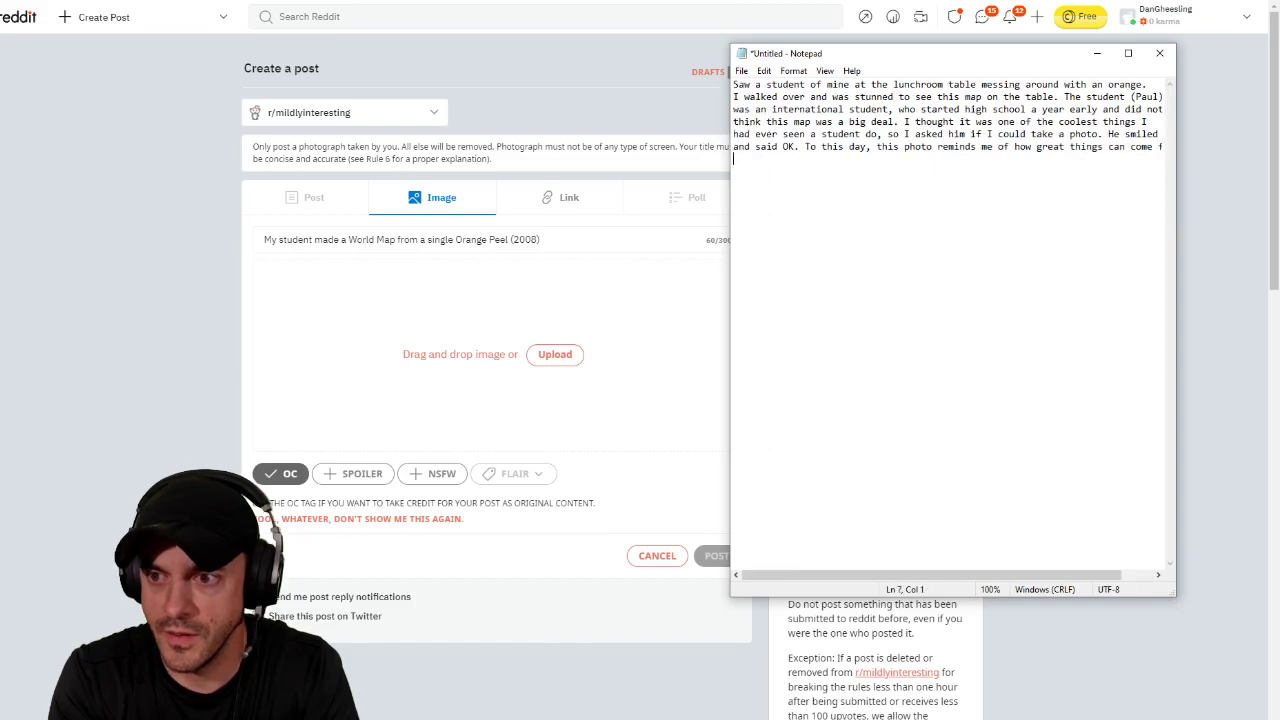
type("anyone, regardless")
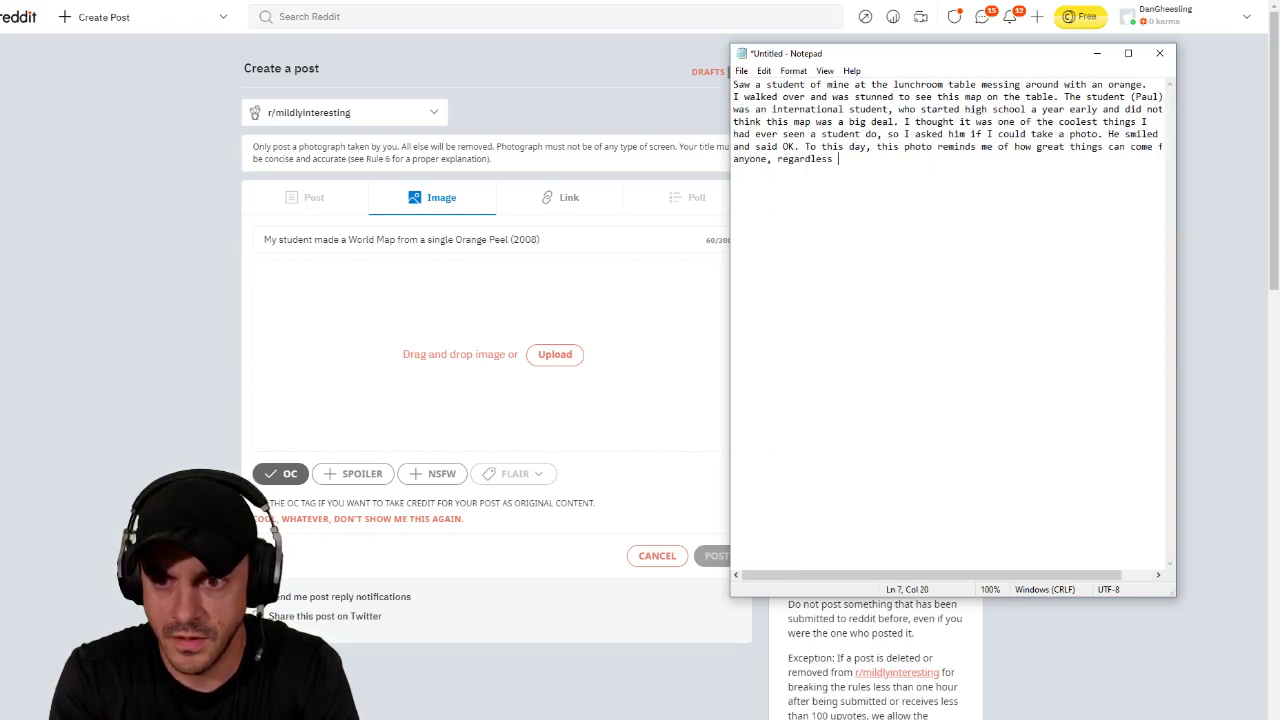
type(" of age, or")
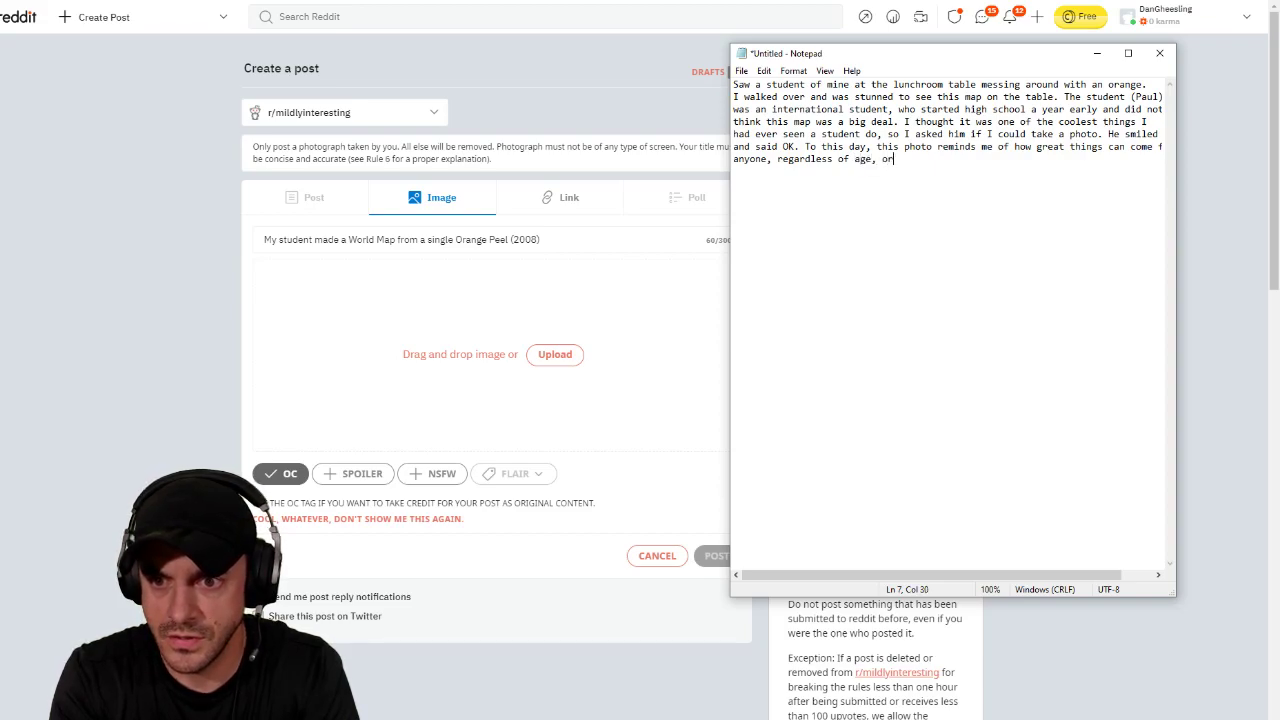
type(" situation.")
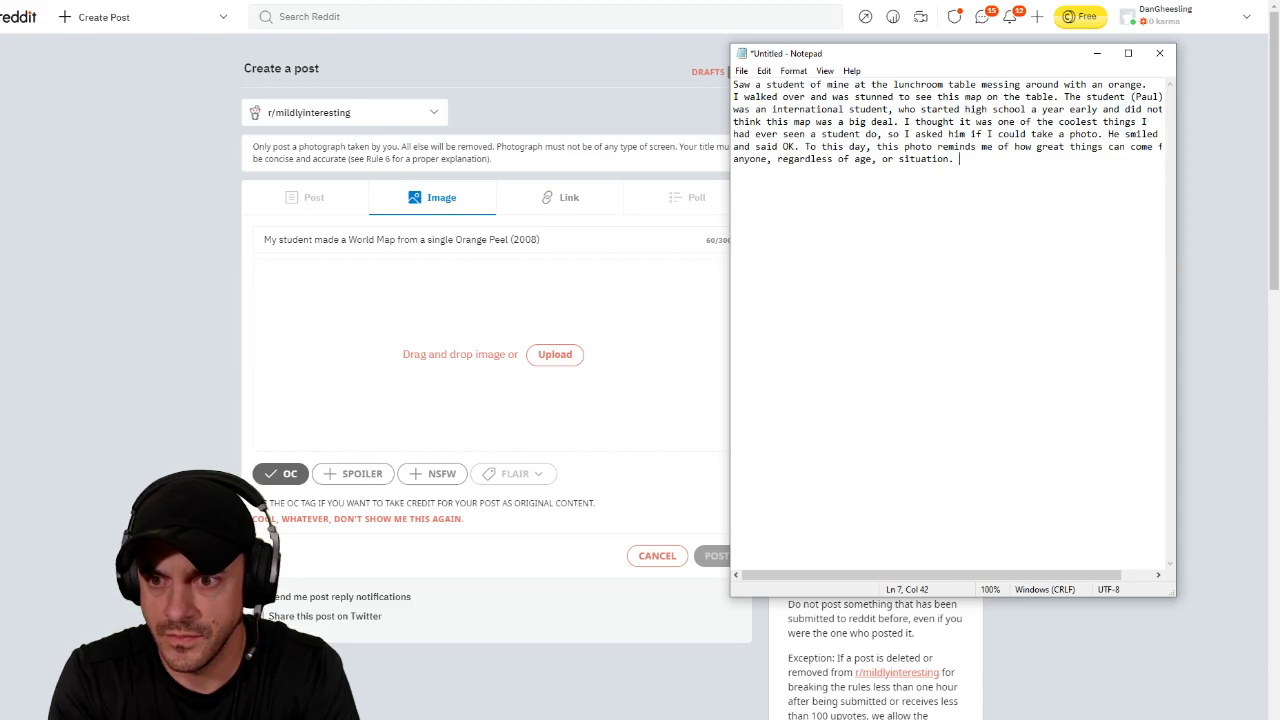
Step: Add the sentence "He was learning ESL, and was very early in the process." and put it on its own line
type(" He ")
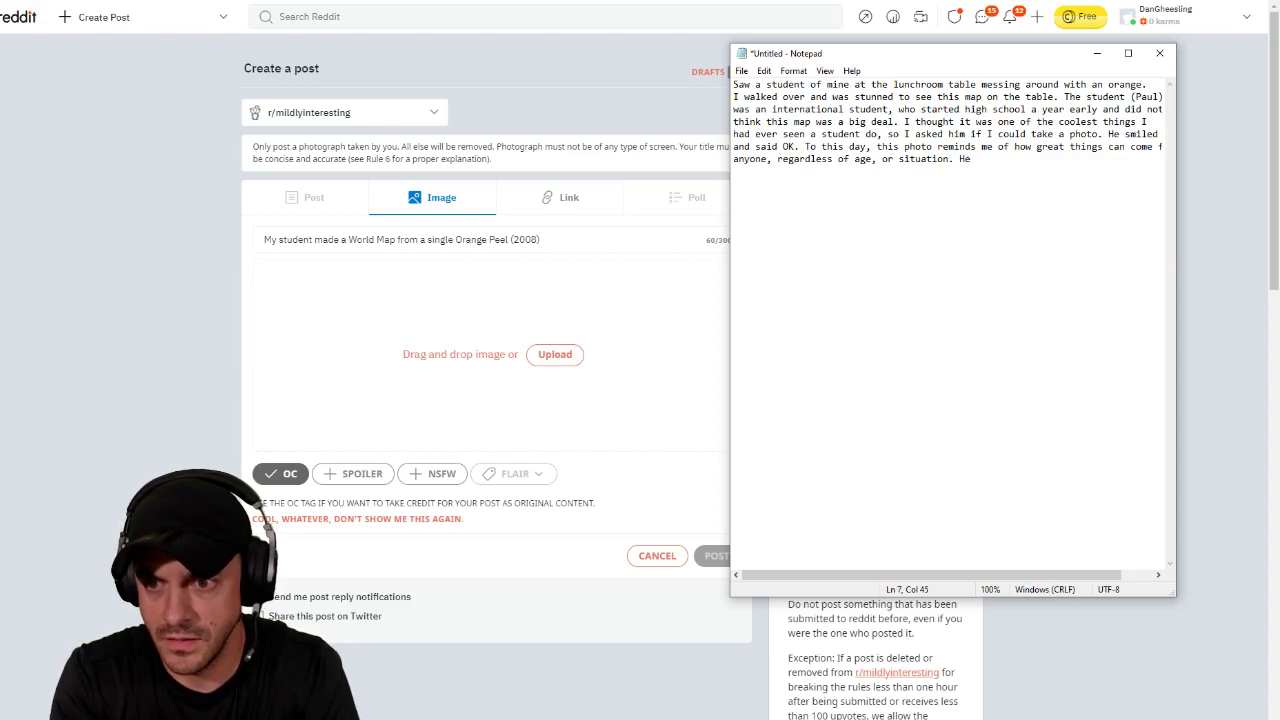
type("was learning ")
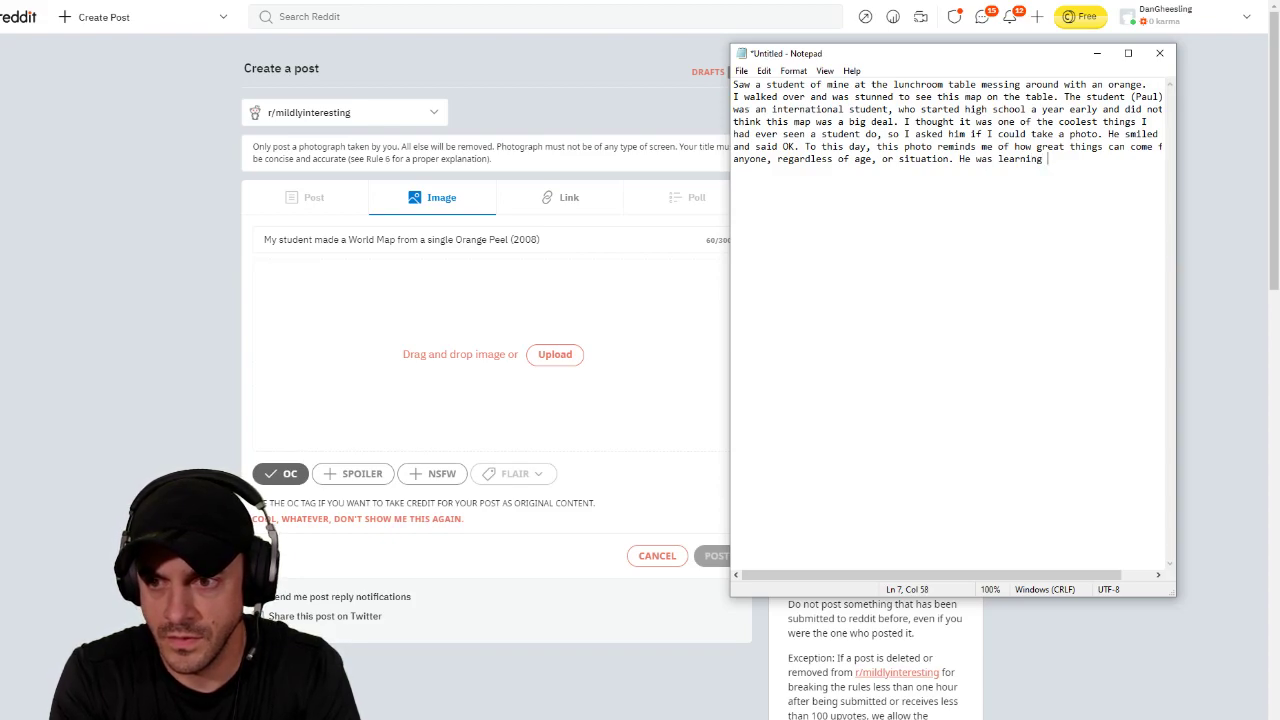
type("ESL, ")
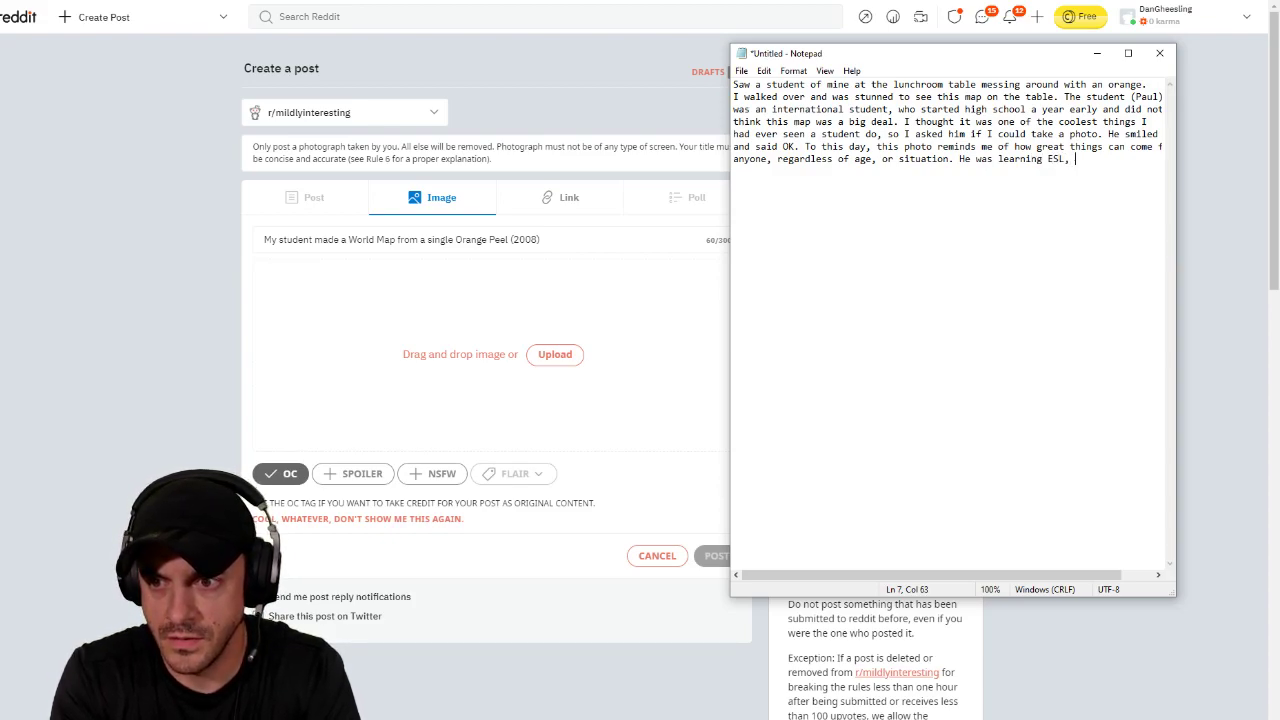
type("and was very ")
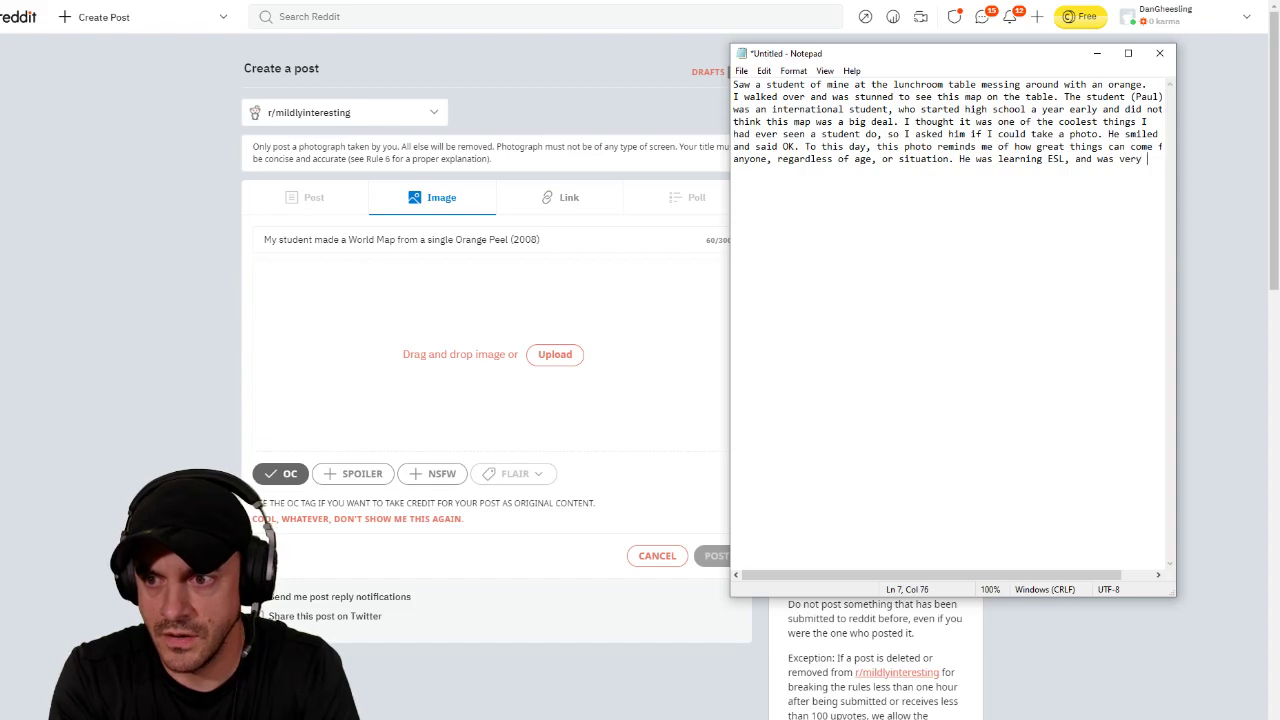
type("early in the p")
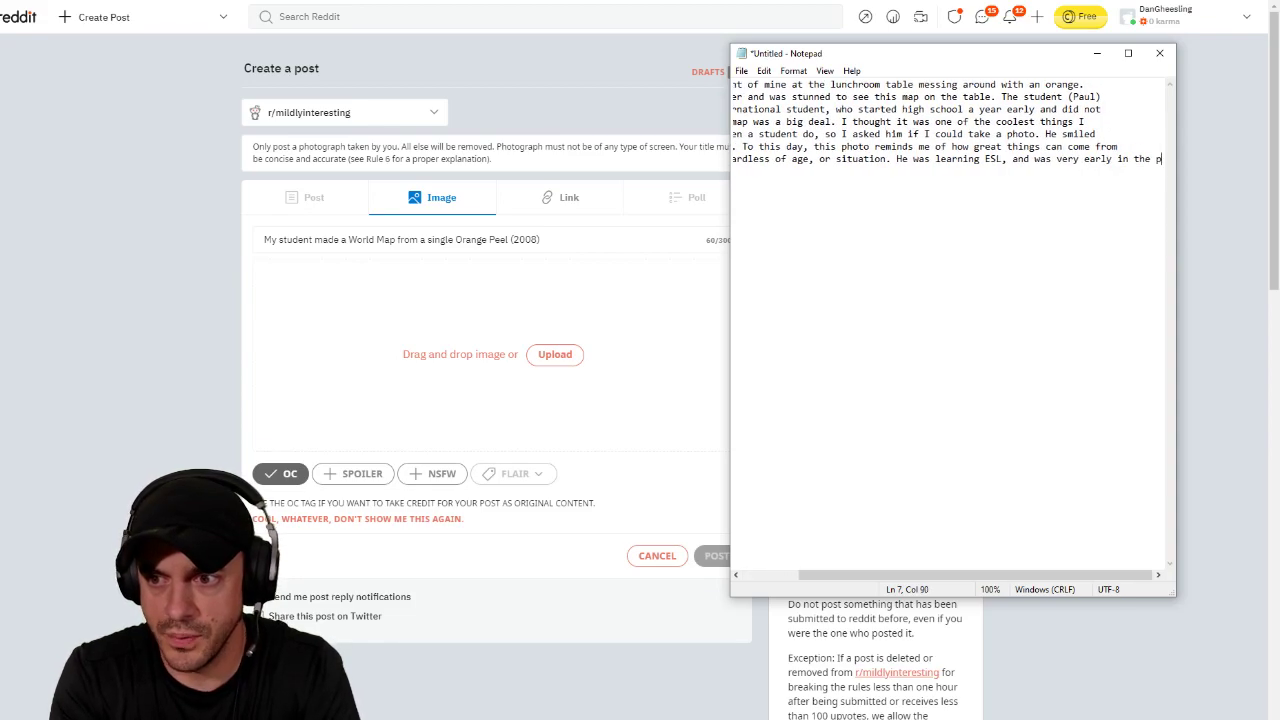
type("rocess.")
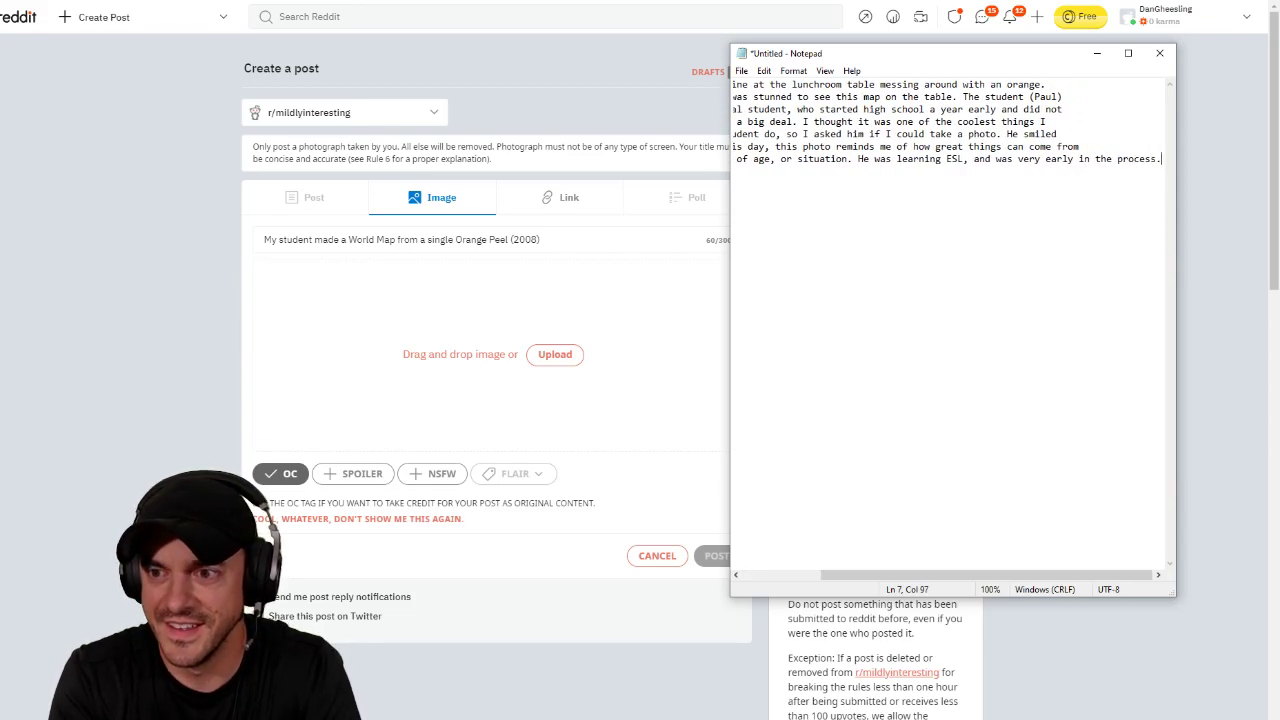
key("Return")
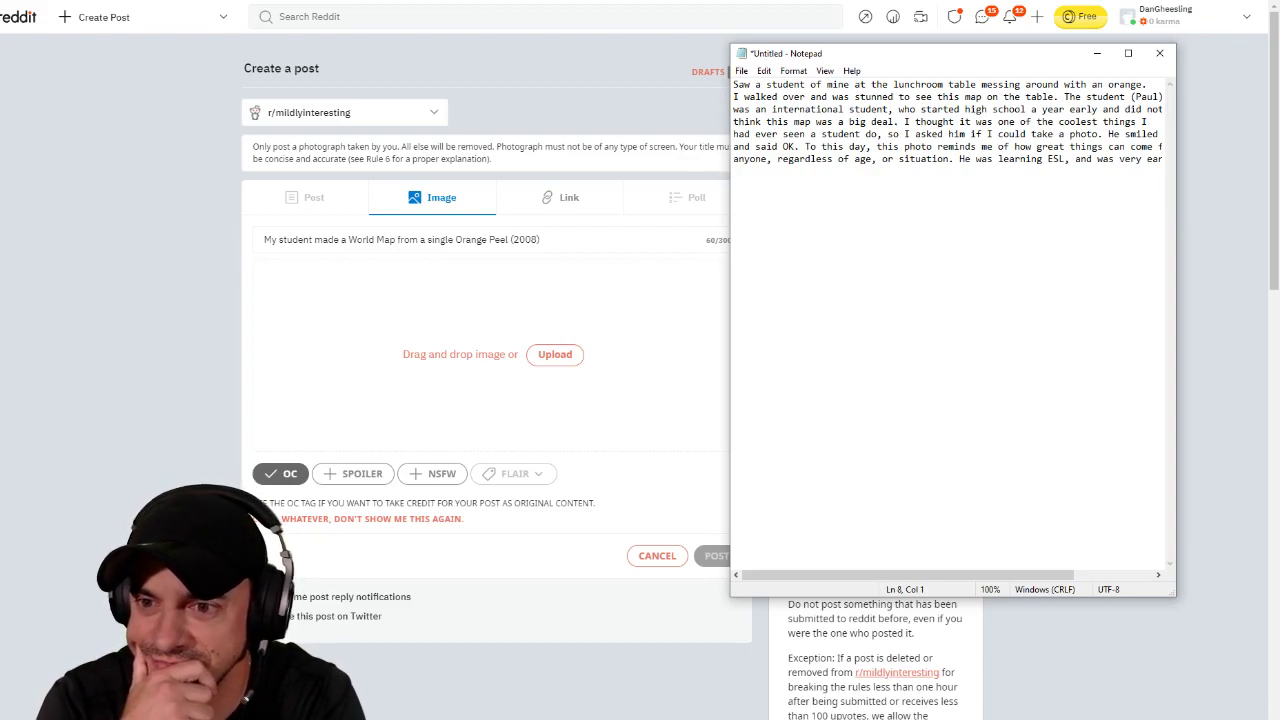
left_click(964, 158)
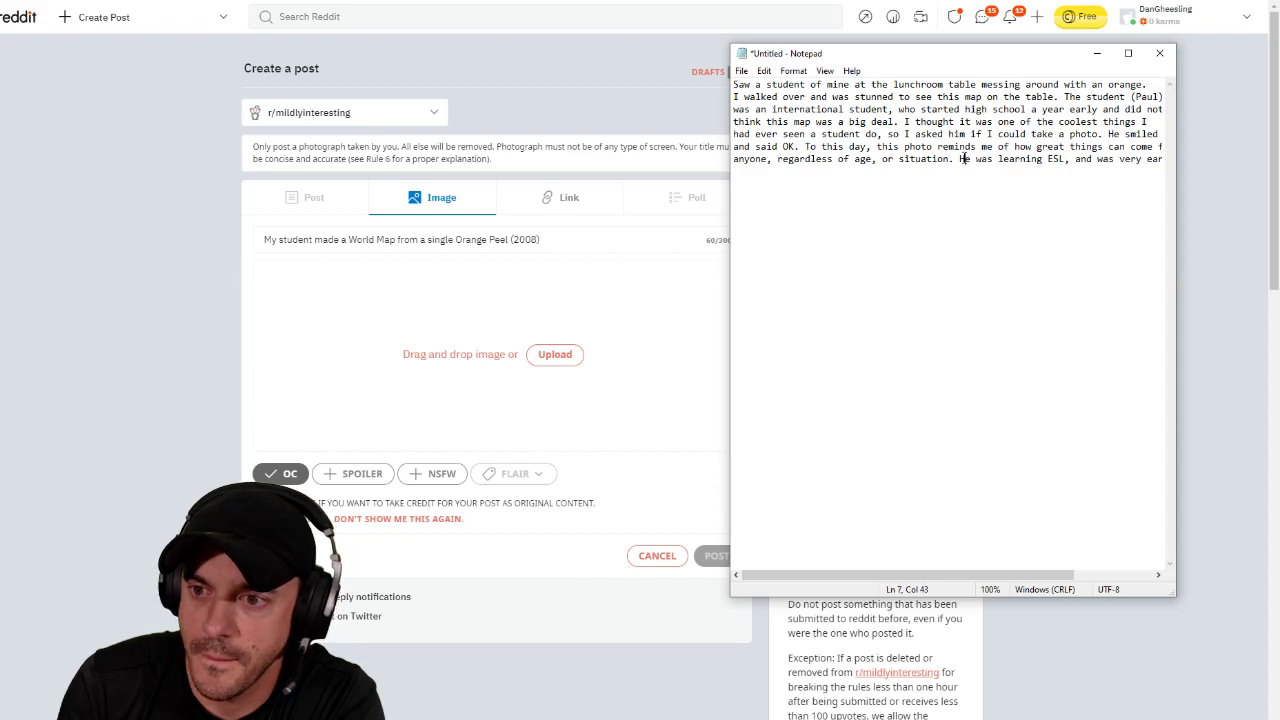
key("Return")
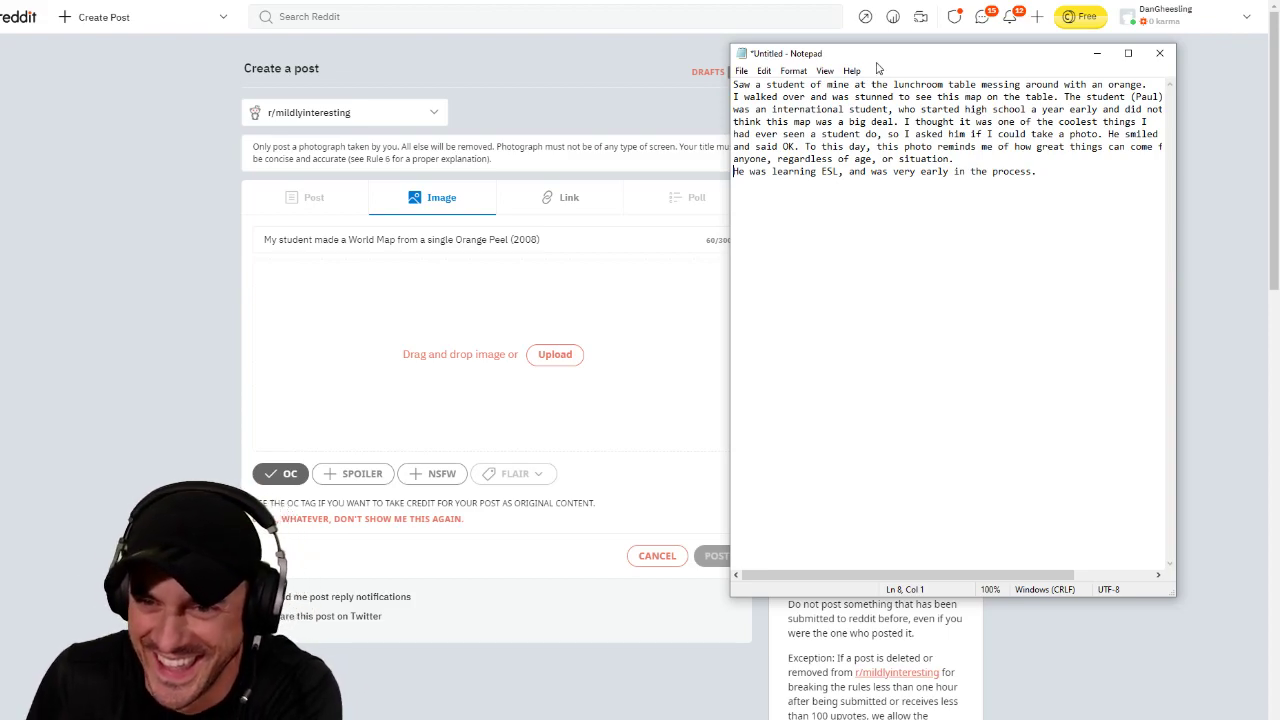
Step: Replace ", so I asked him if I could take a photo. He smiled and said OK." with a period after "a student do"
left_click_drag(804, 147, 879, 134)
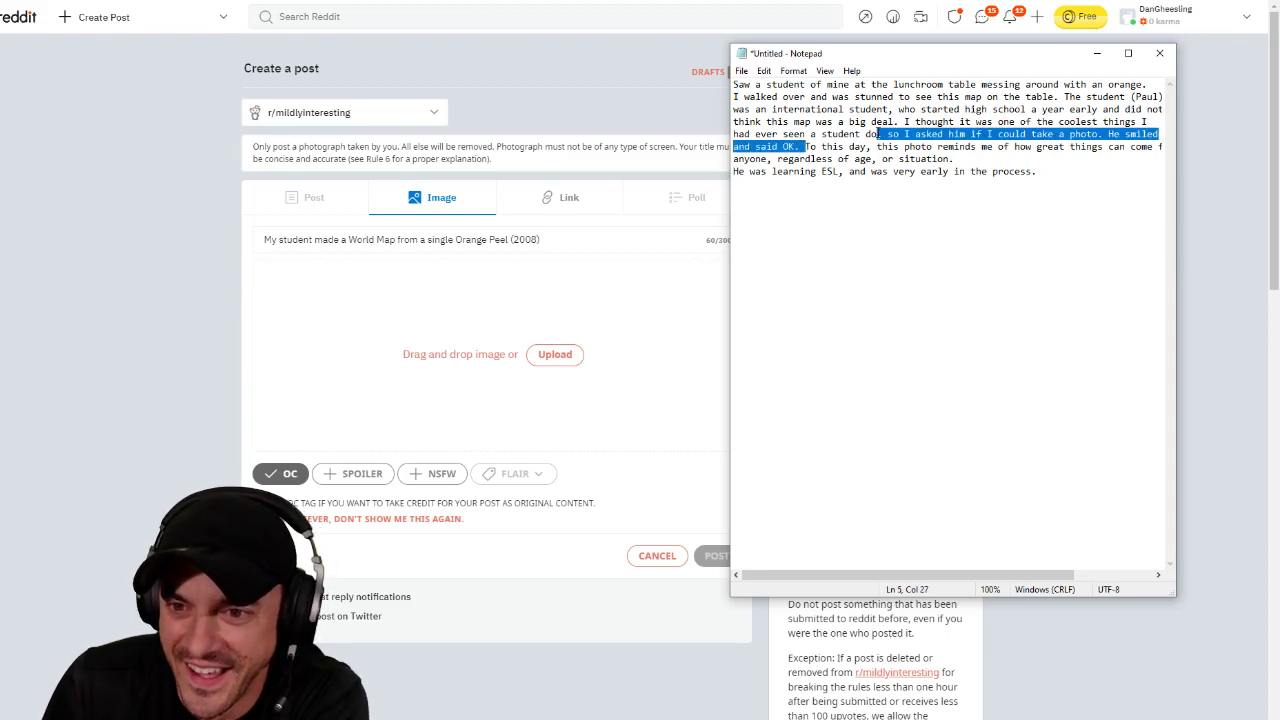
type(".To this day")
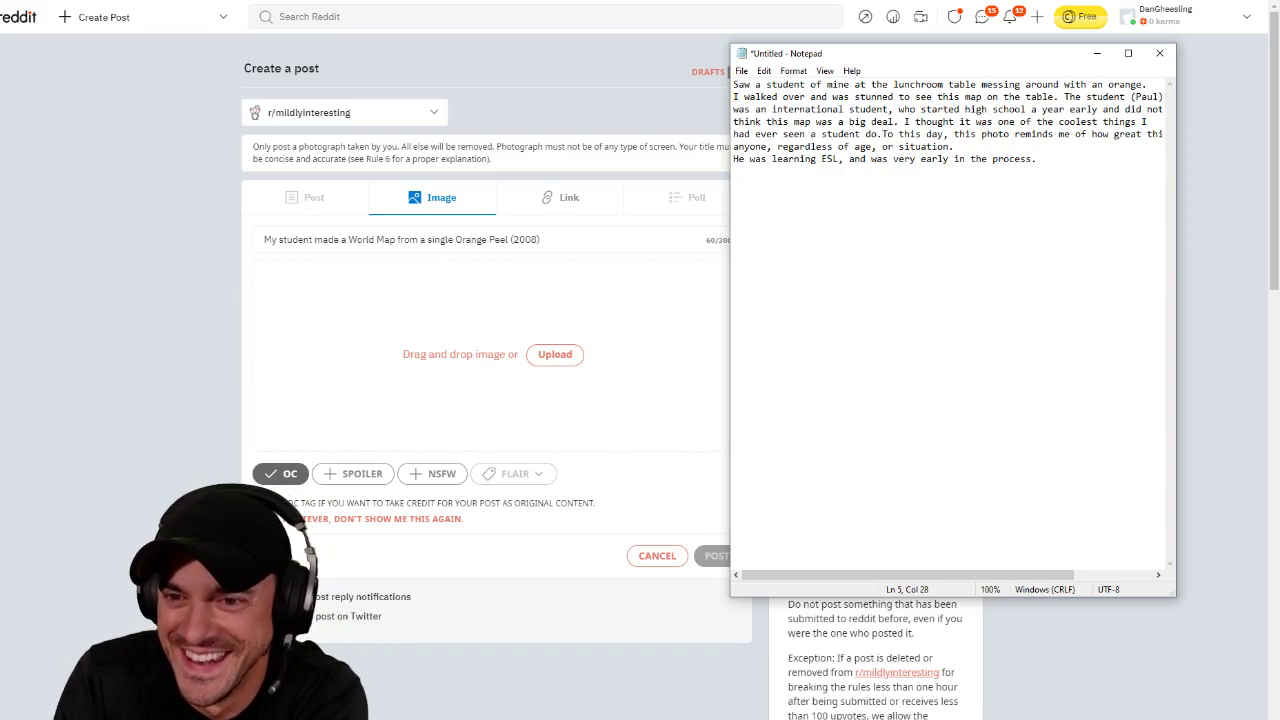
Step: Split the text from "To this day" onward into its own paragraph, and delete that paragraph together with the blank line above it
key("Return")
key("Return")
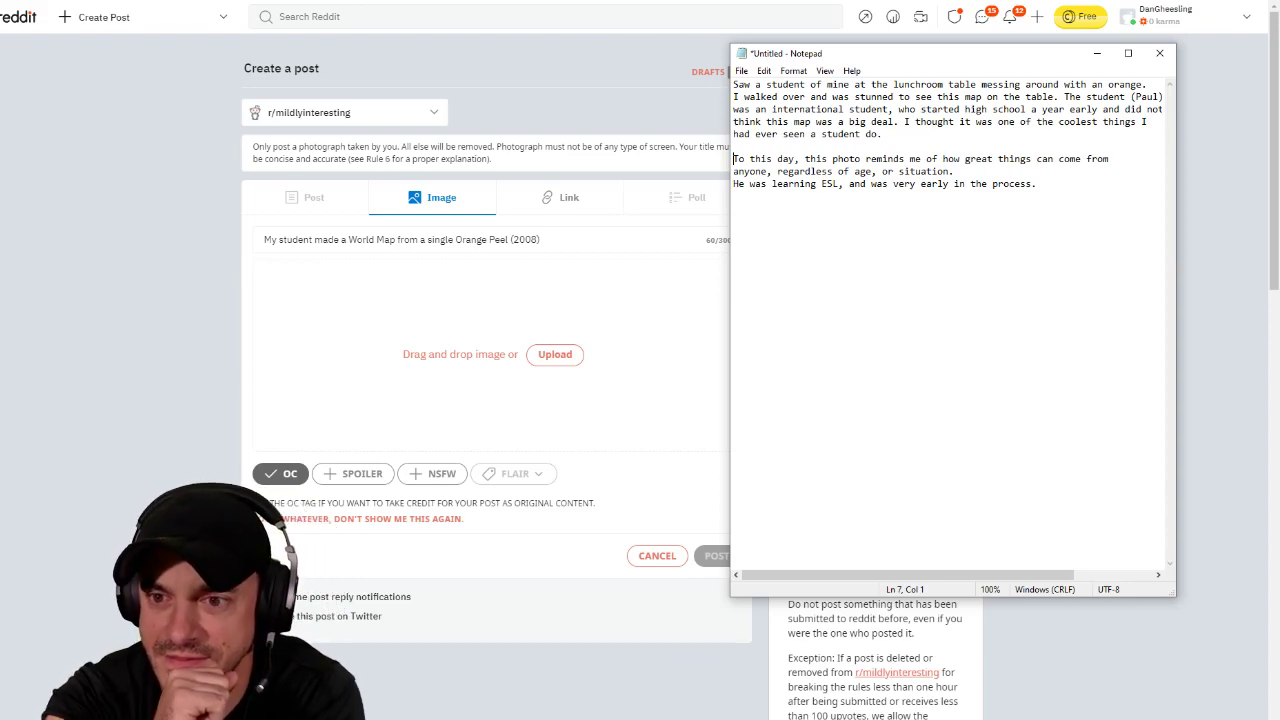
left_click_drag(1045, 184, 723, 155)
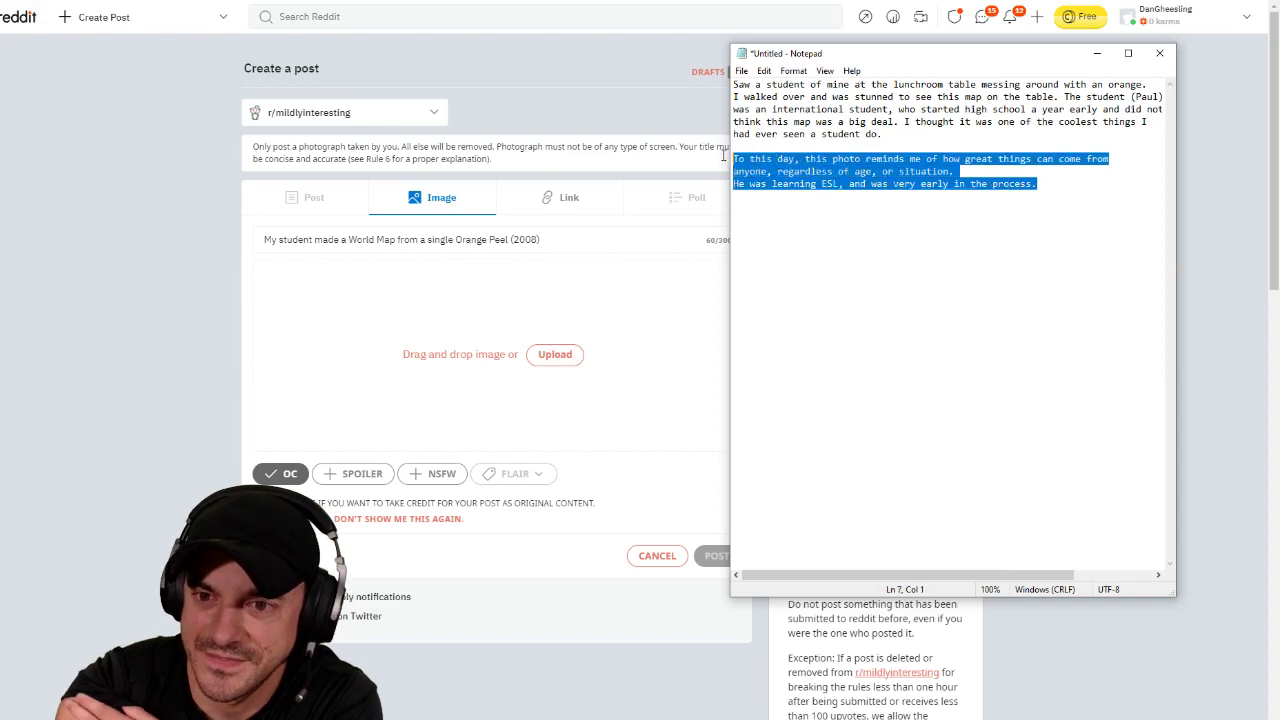
key("BackSpace")
key("BackSpace")
key("BackSpace")
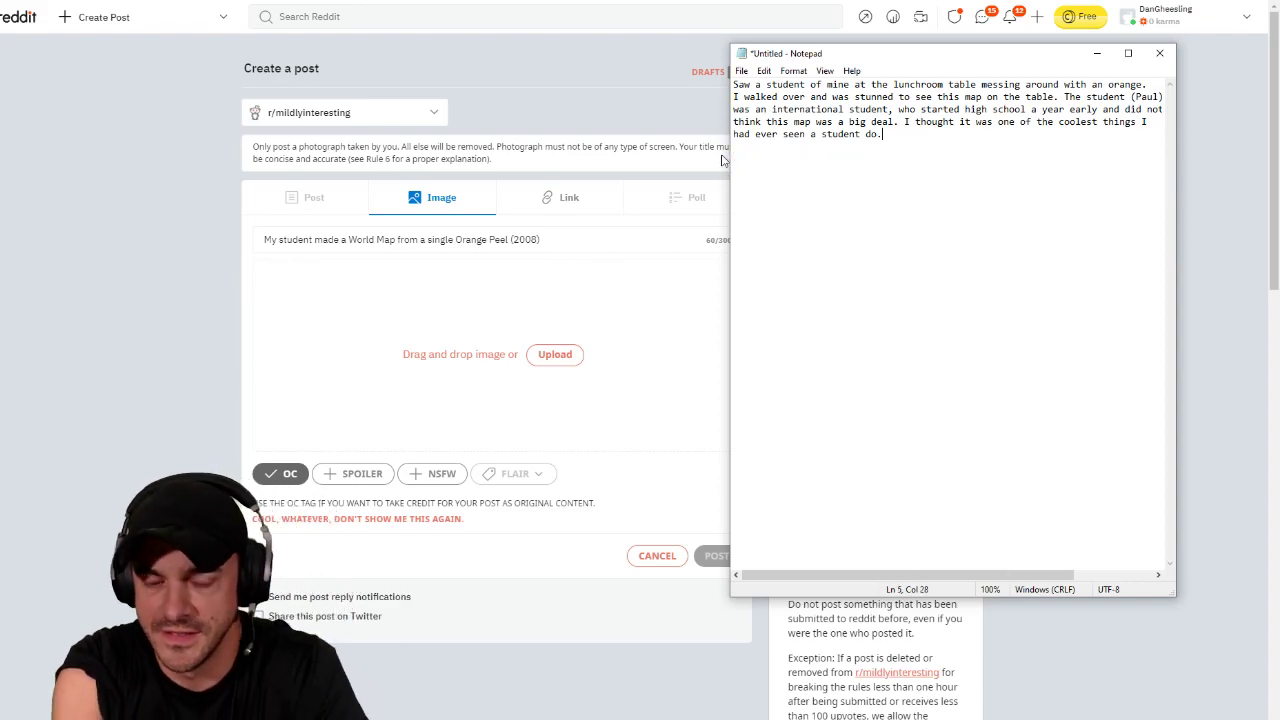
Step: Add "It was in 2008, sorry for the photo quality it was the best we had back then peepoG." at the end of the note
type("It was in 2007")
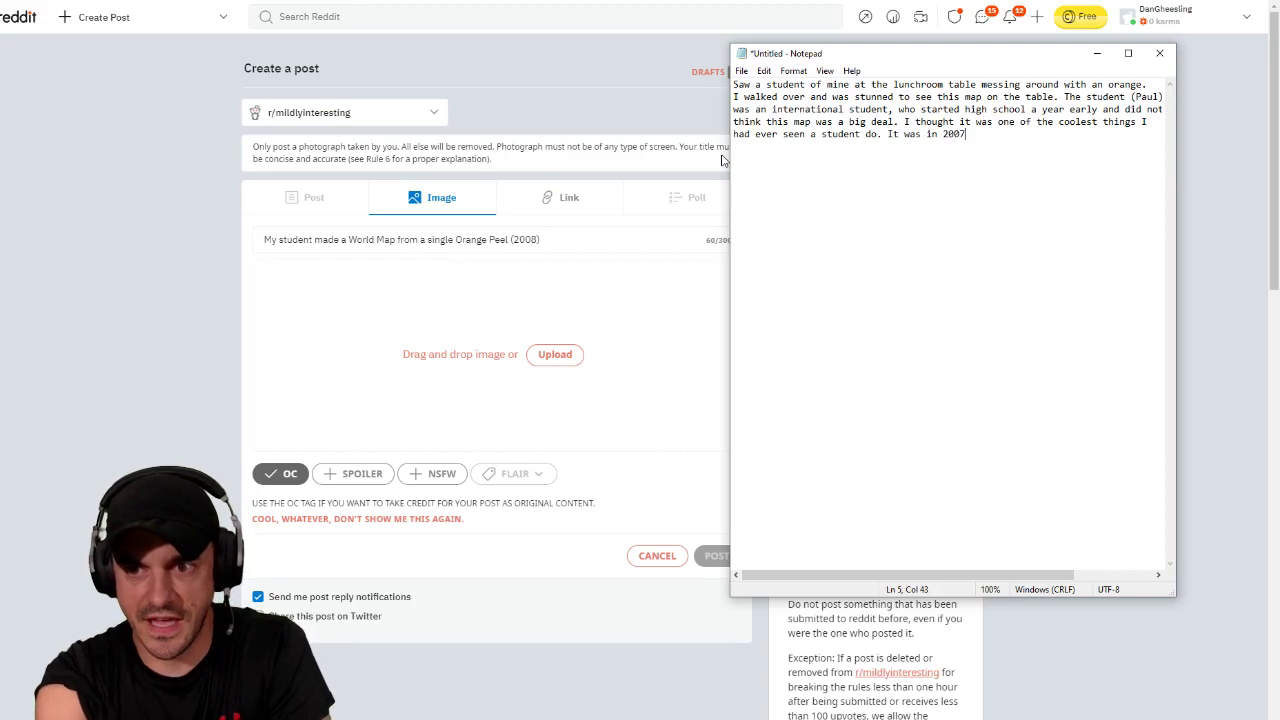
key("BackSpace")
type("8,")
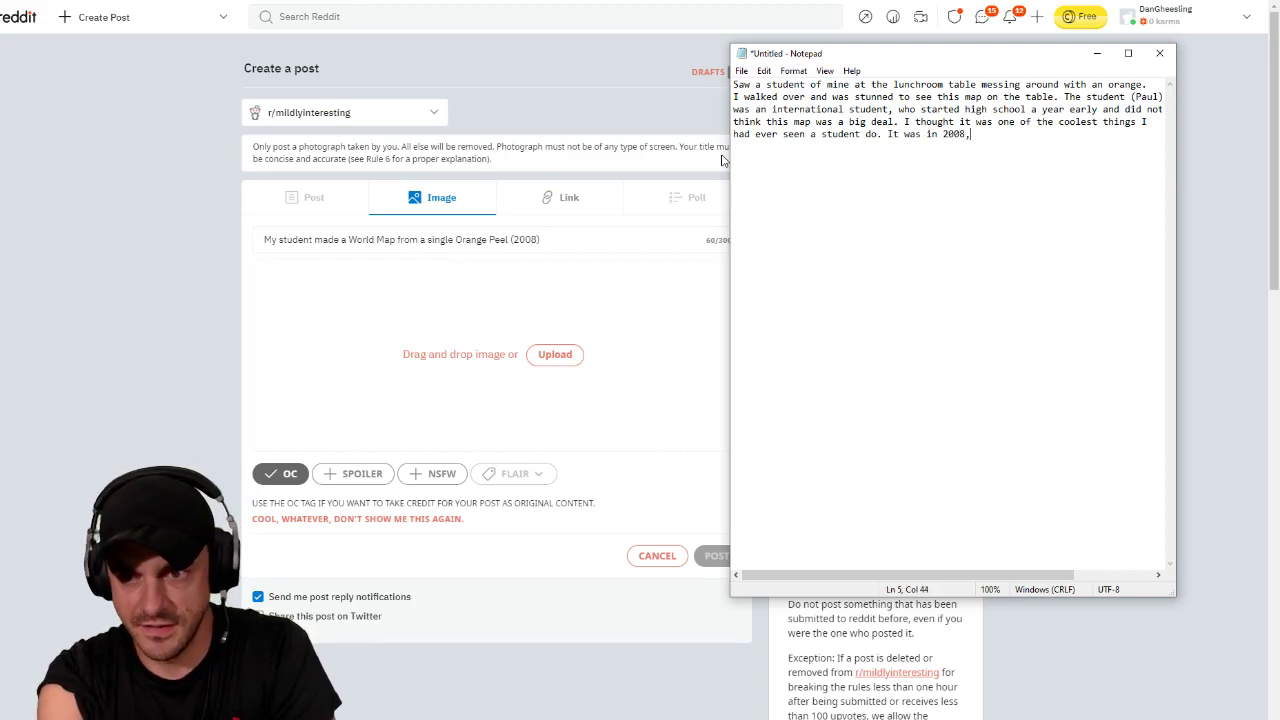
type(" sorry for th")
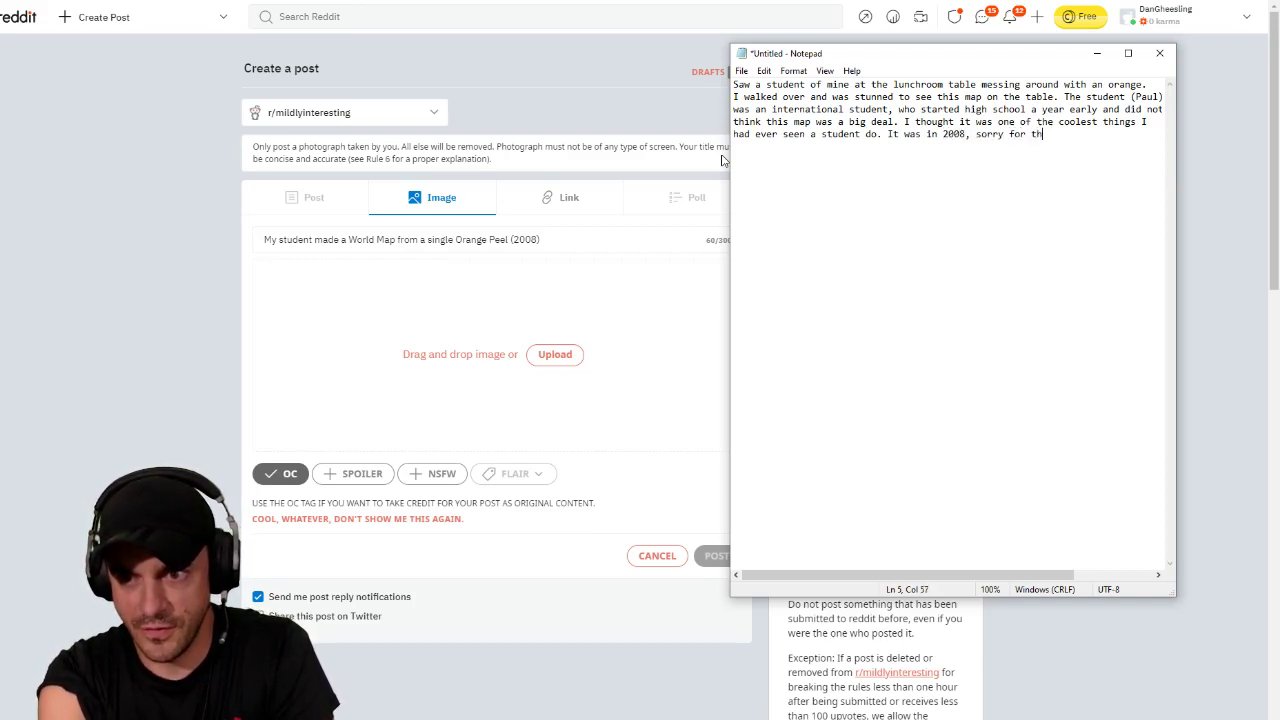
type("e photo quality it")
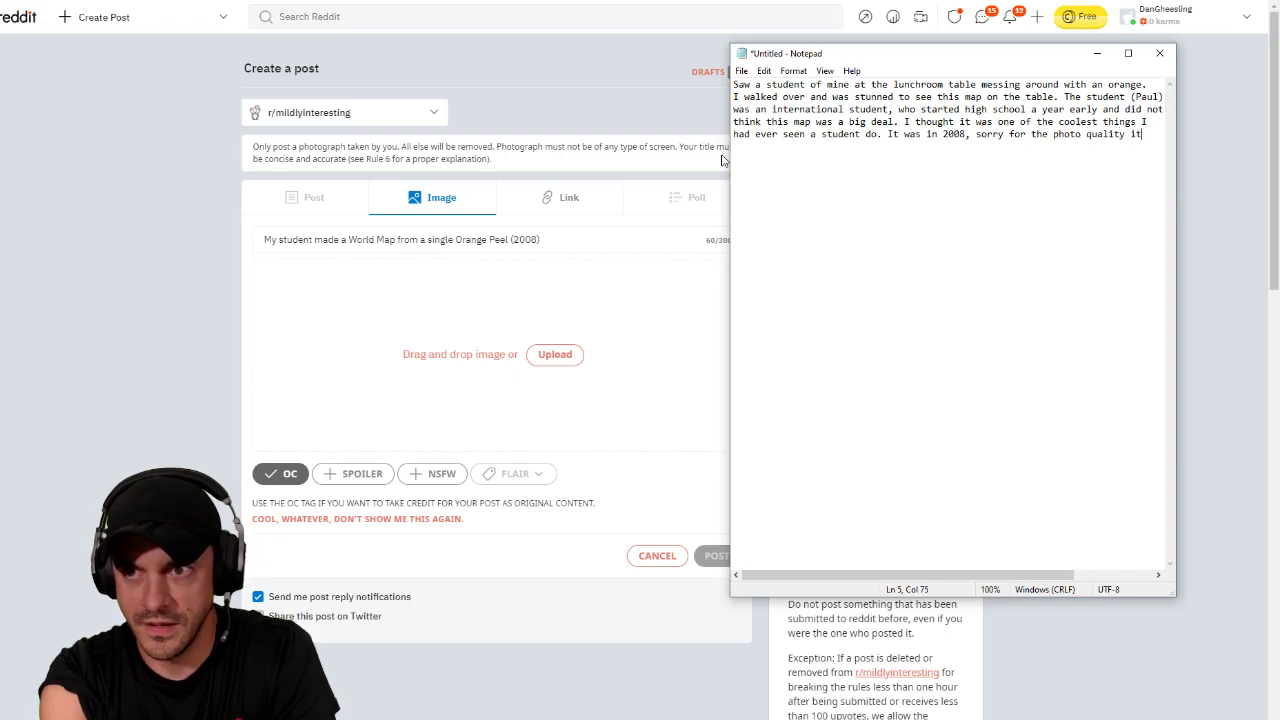
type(" was the best we ")
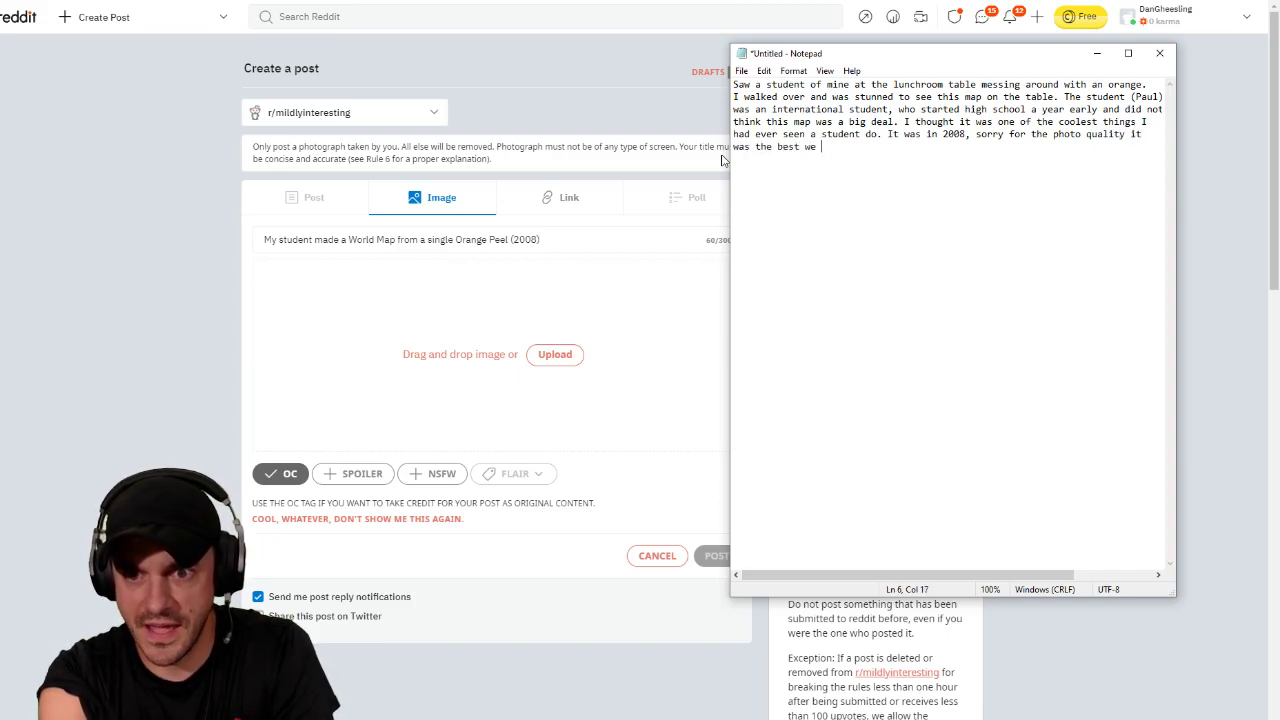
type("had back then")
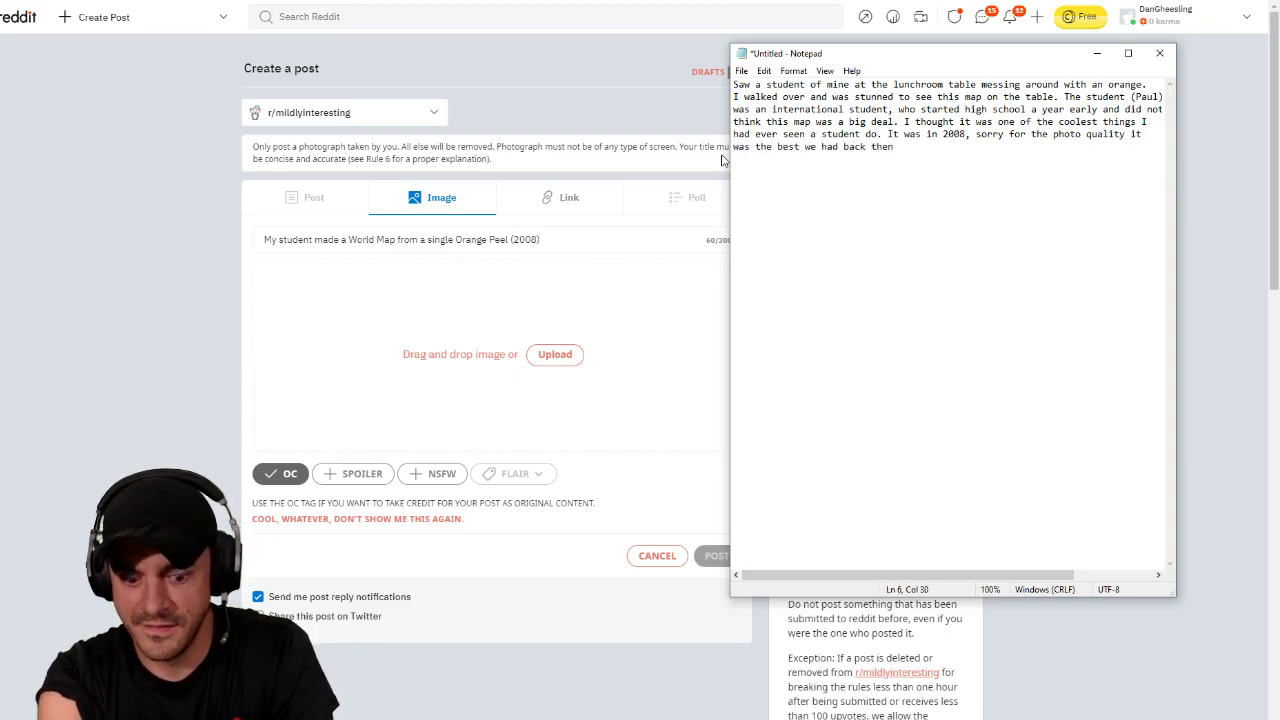
type(" peepo")
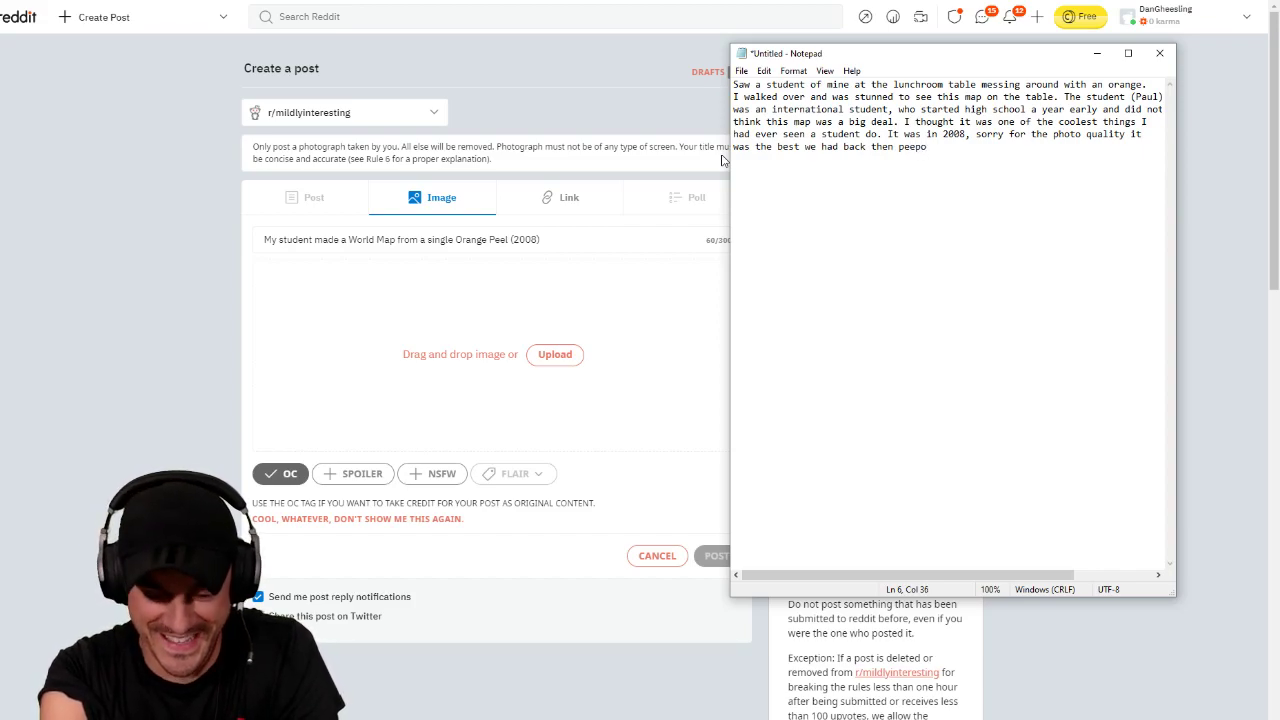
type("G.")
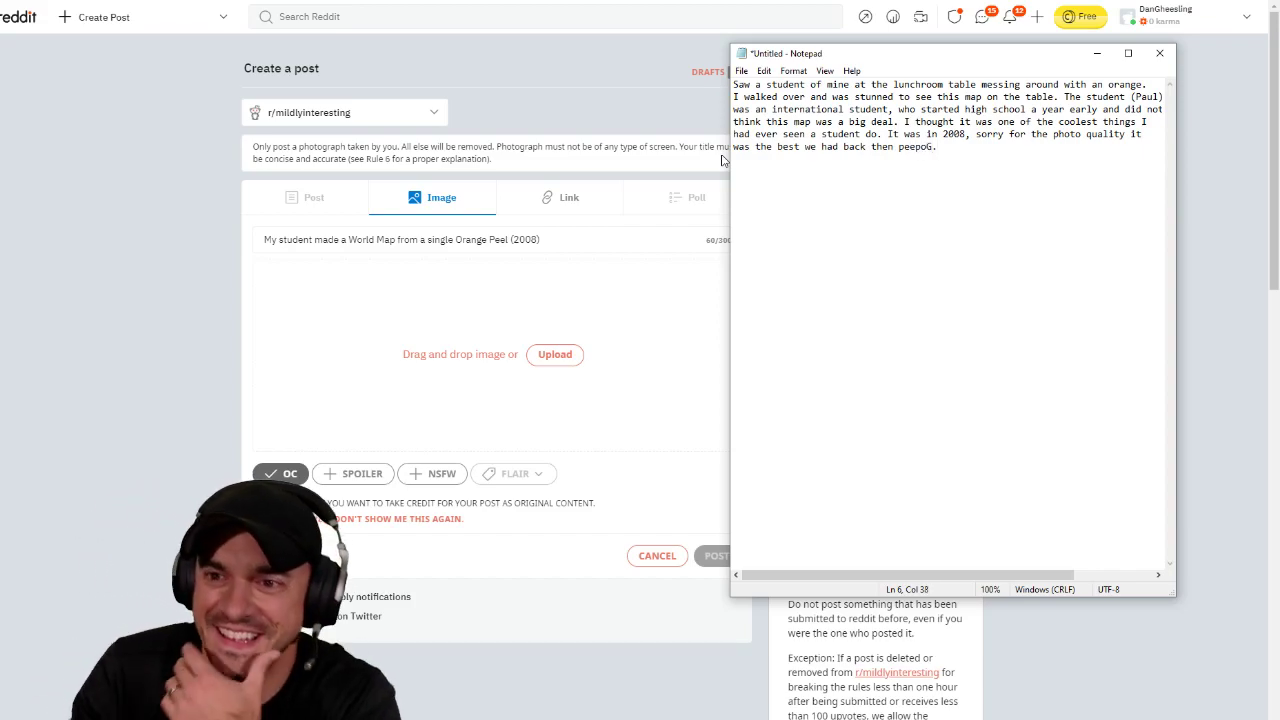
Step: Delete the sentence about the 2008 photo quality from the end of the note
key("BackSpace")
key("BackSpace")
key("BackSpace")
key("BackSpace")
key("BackSpace")
key("BackSpace")
key("BackSpace")
key("BackSpace")
key("BackSpace")
key("BackSpace")
key("BackSpace")
key("BackSpace")
key("BackSpace")
key("BackSpace")
key("BackSpace")
key("BackSpace")
key("BackSpace")
key("BackSpace")
key("BackSpace")
key("BackSpace")
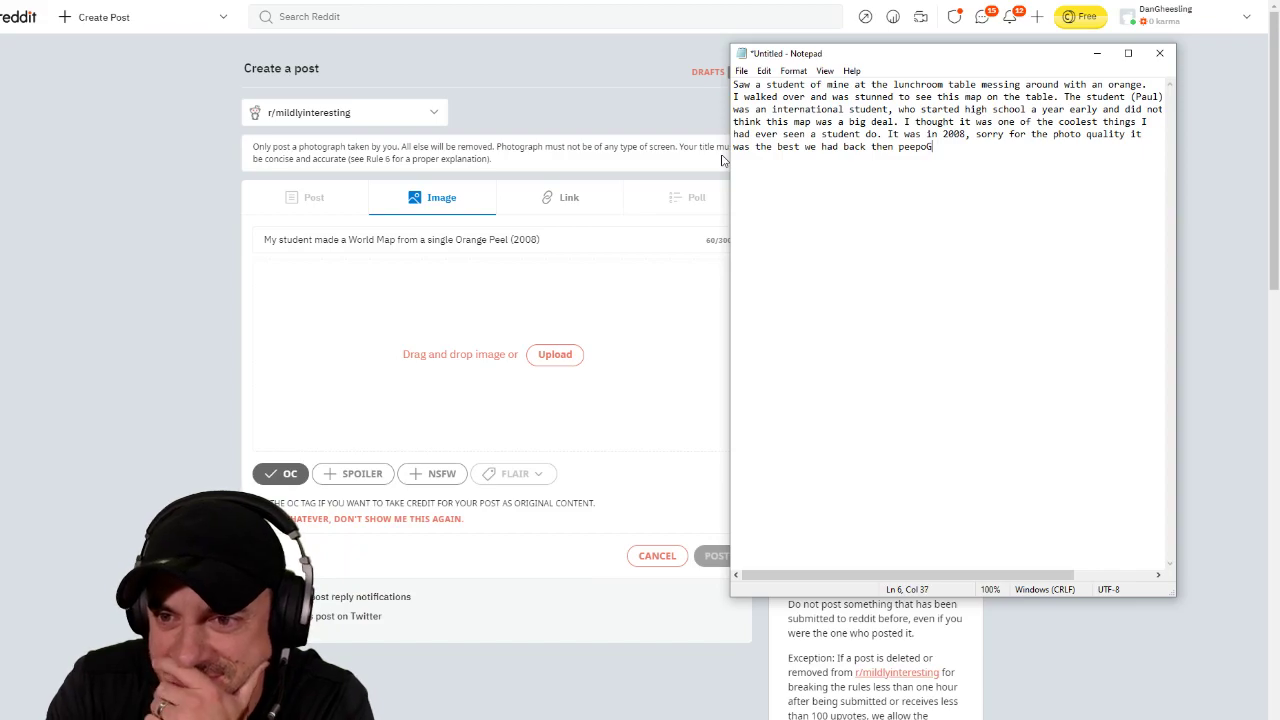
key("BackSpace")
key("BackSpace")
key("BackSpace")
key("BackSpace")
key("BackSpace")
key("BackSpace")
key("BackSpace")
key("BackSpace")
key("BackSpace")
key("BackSpace")
key("BackSpace")
key("BackSpace")
key("BackSpace")
key("BackSpace")
key("BackSpace")
key("BackSpace")
key("BackSpace")
key("BackSpace")
key("BackSpace")
key("BackSpace")
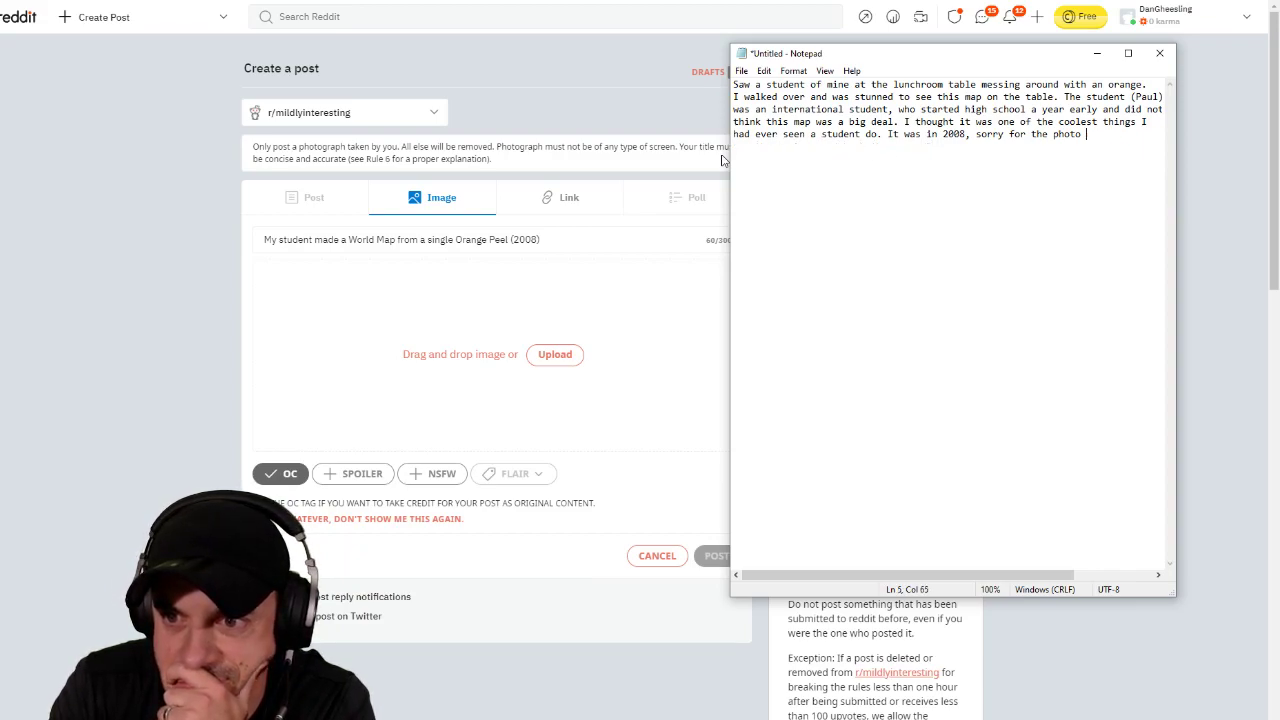
key("BackSpace")
key("BackSpace")
key("BackSpace")
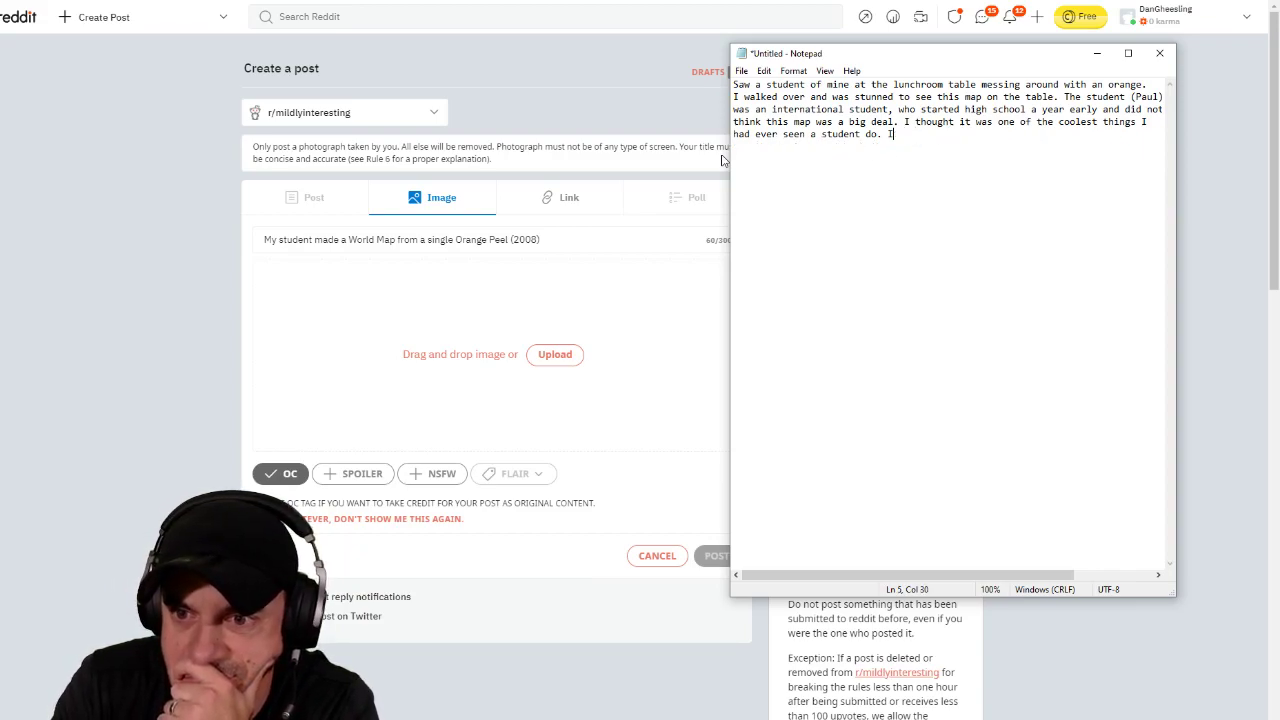
Step: Add "(Photo from 2008, sorry for quality)" after "a student do." at the end of the note
type("(")
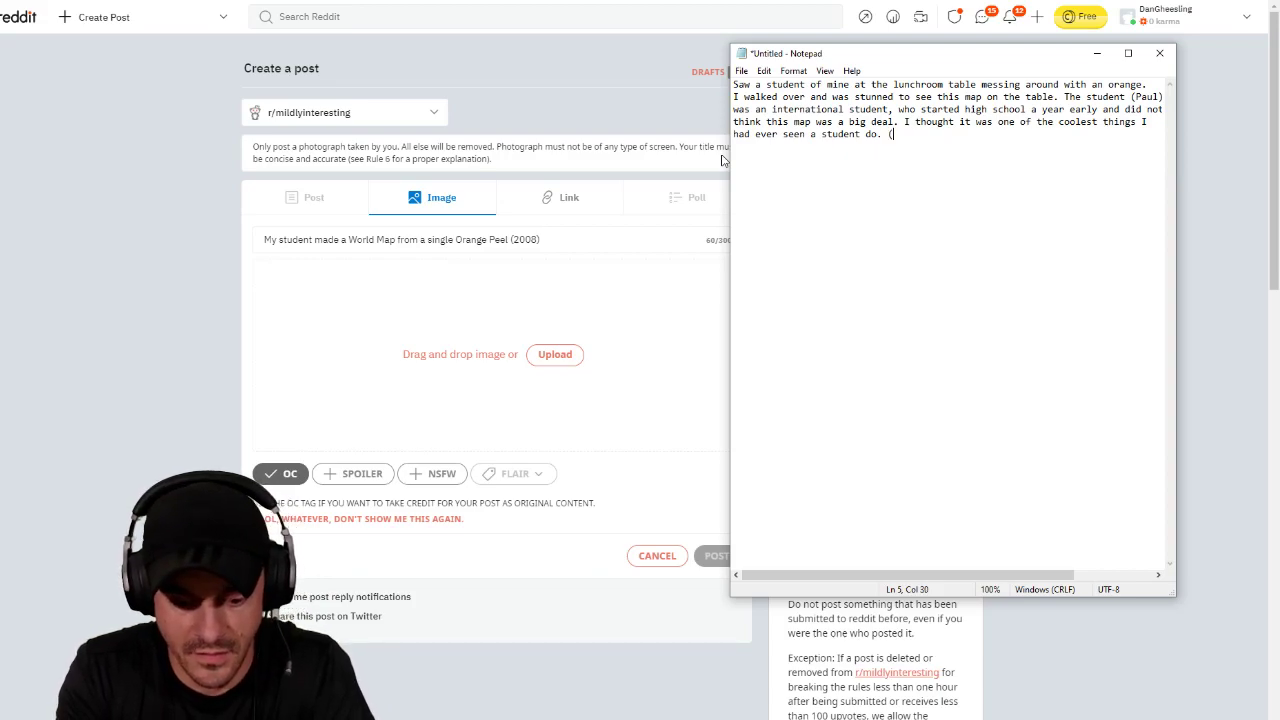
type("Photo fo")
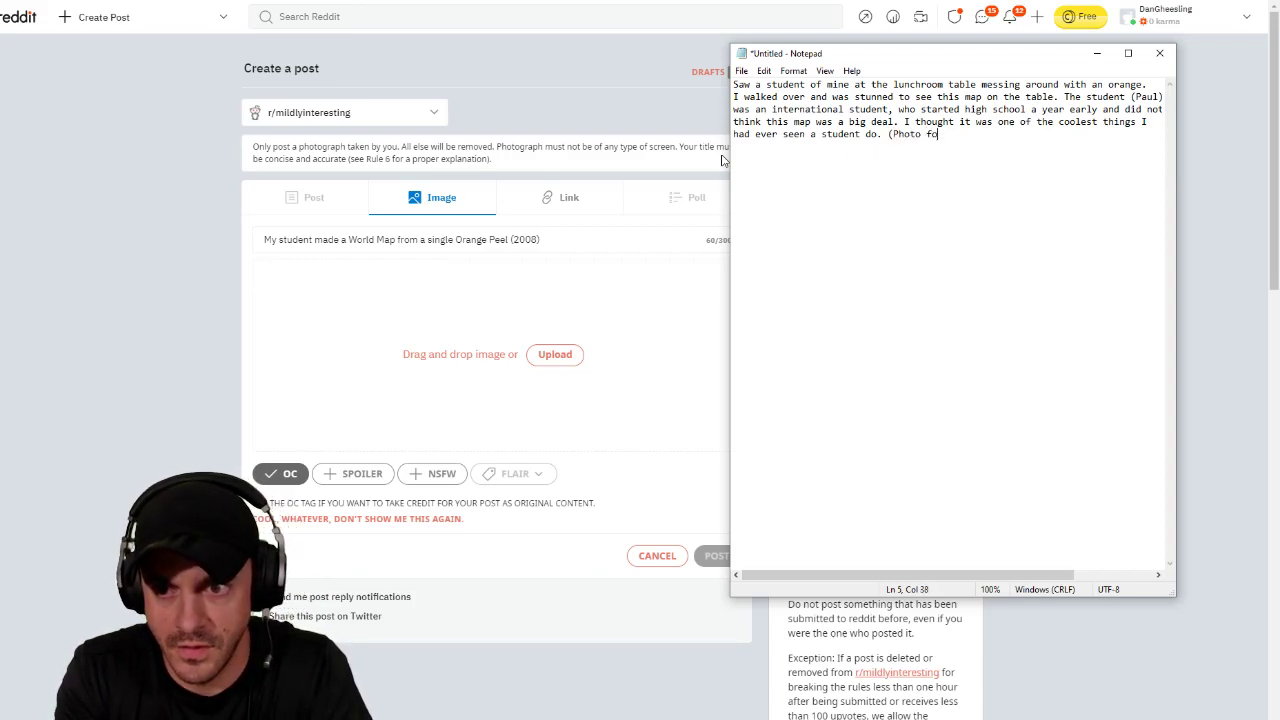
type("om 200")
type(", sorry for q")
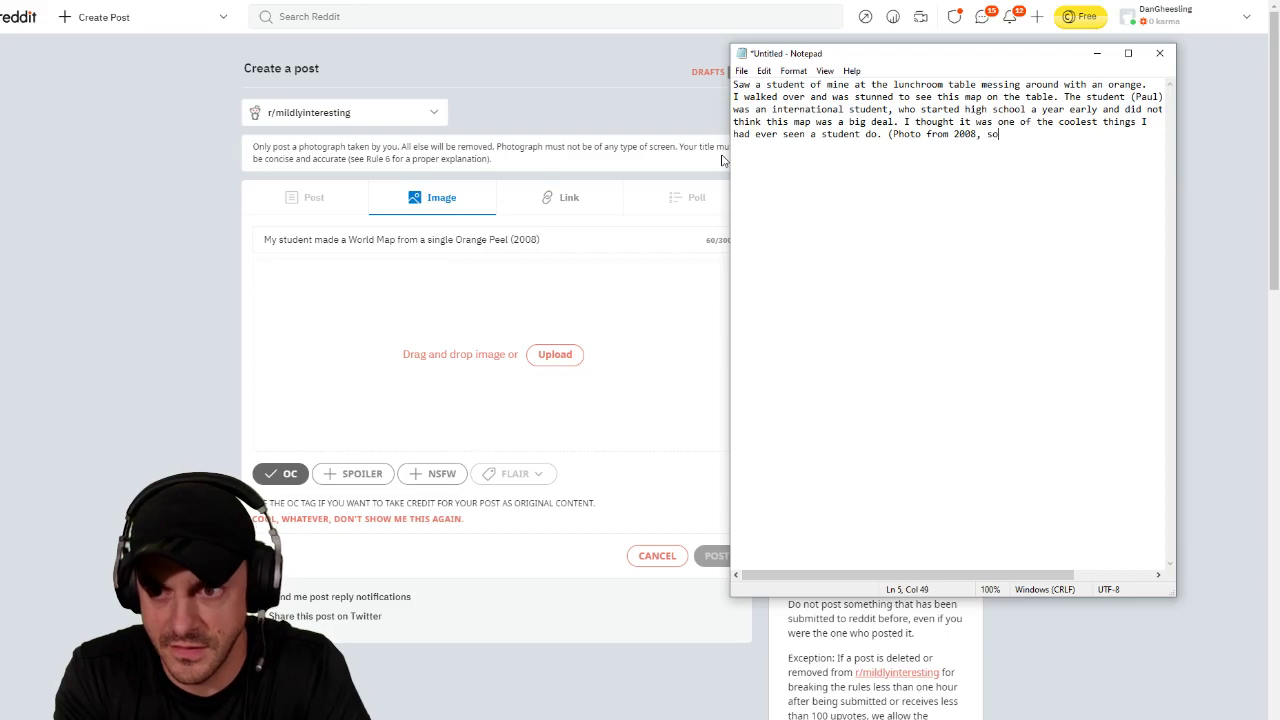
type("ual")
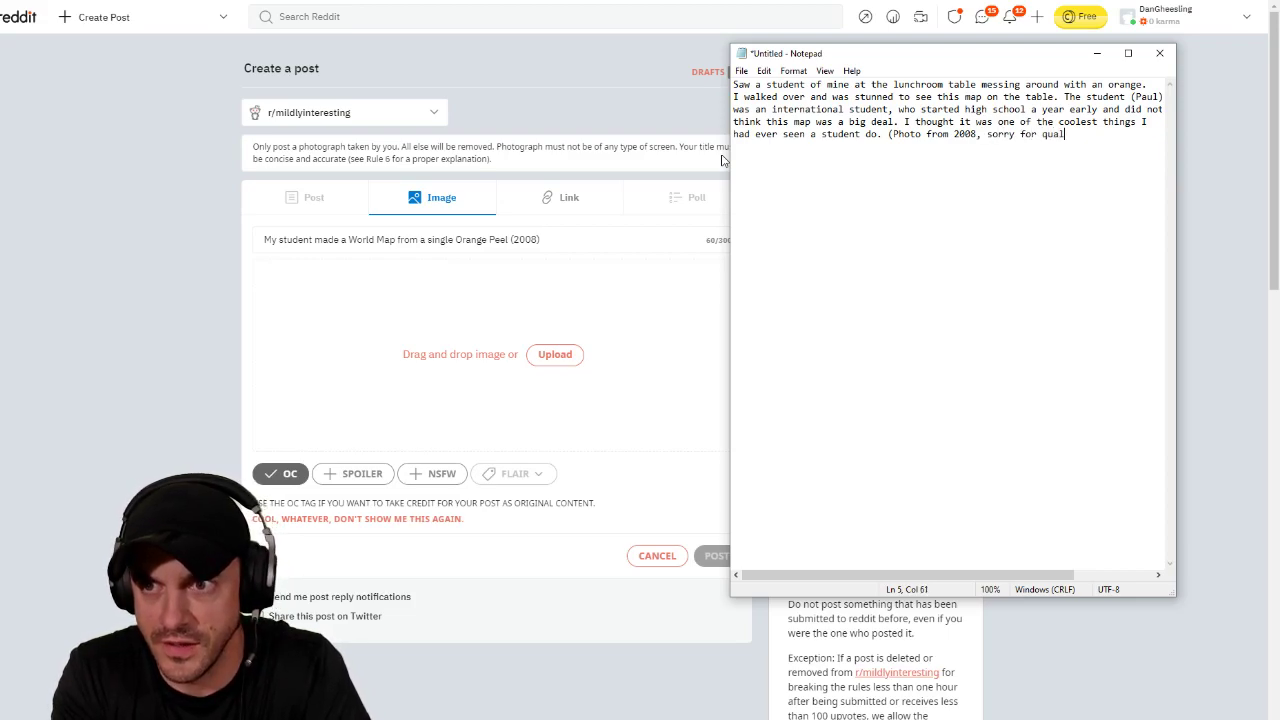
type("ity)")
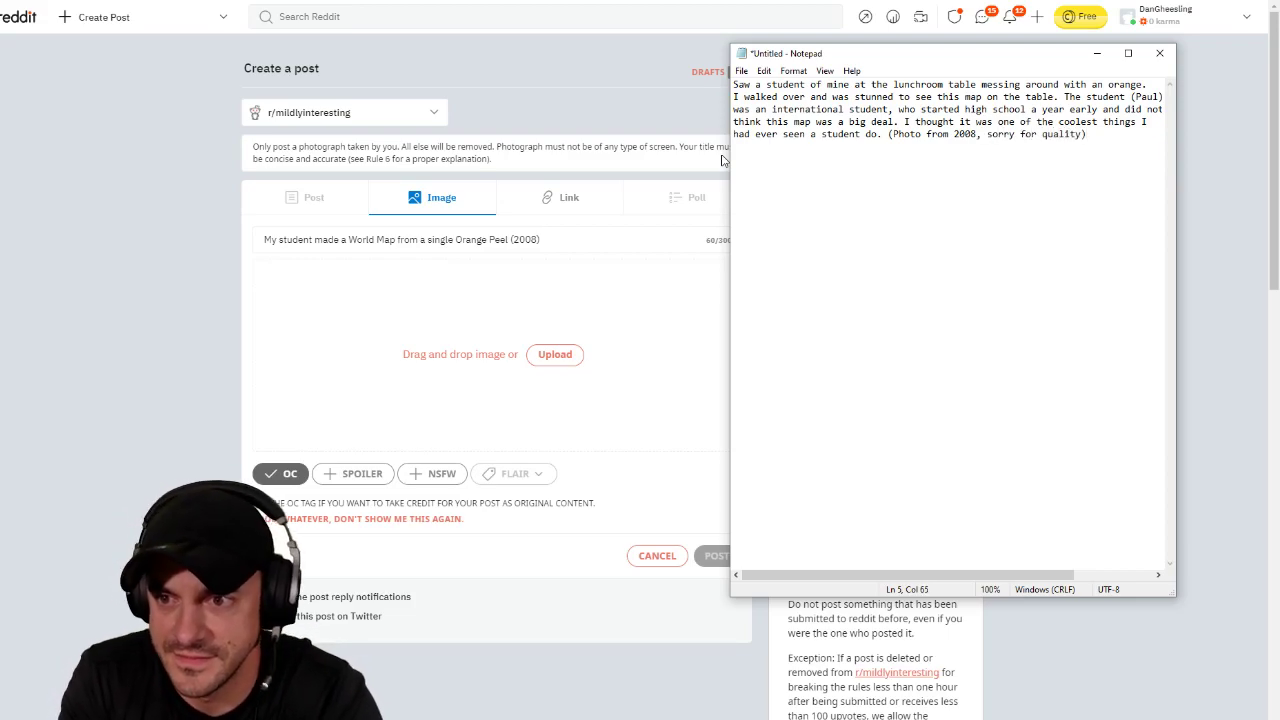
Step: Delete the wording about the 2008 photo and its quality, back to the opening parenthesis
key("BackSpace")
key("BackSpace")
key("BackSpace")
key("BackSpace")
key("BackSpace")
key("BackSpace")
key("BackSpace")
key("BackSpace")
key("BackSpace")
key("BackSpace")
key("BackSpace")
key("BackSpace")
key("BackSpace")
key("BackSpace")
key("BackSpace")
key("BackSpace")
key("BackSpace")
key("BackSpace")
key("BackSpace")
key("BackSpace")
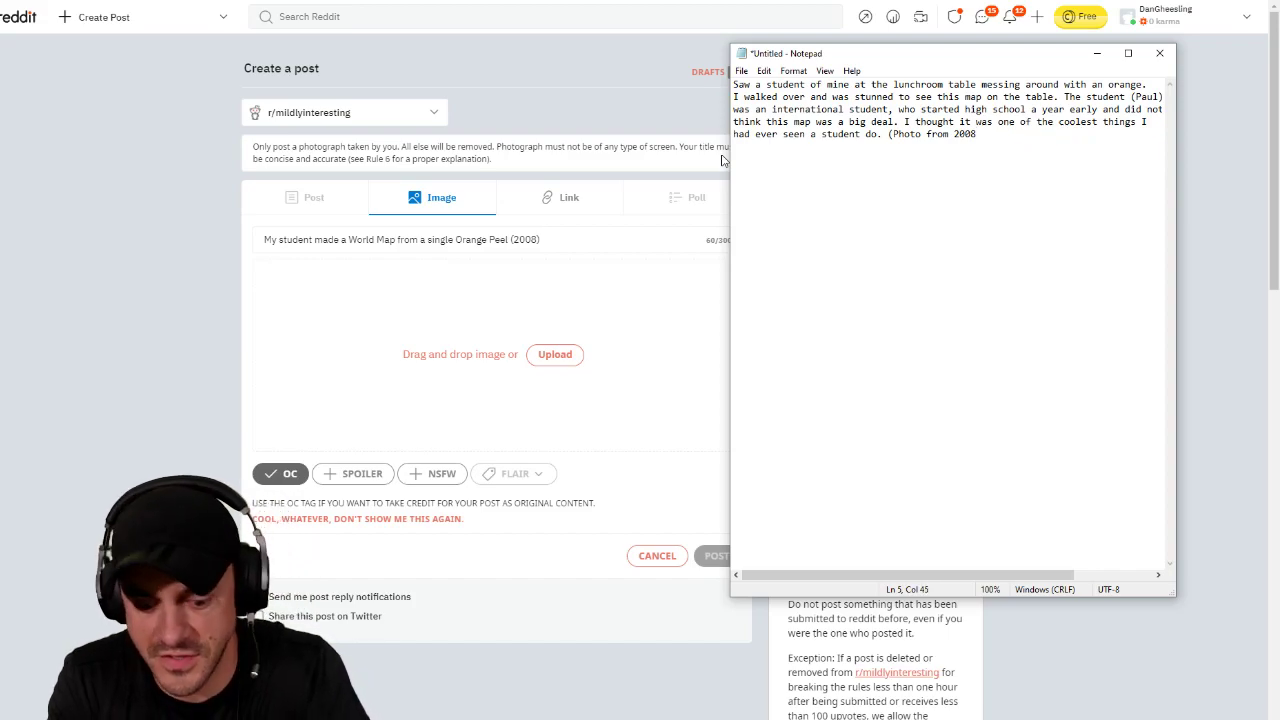
key("BackSpace")
key("BackSpace")
key("BackSpace")
key("BackSpace")
key("BackSpace")
key("BackSpace")
key("BackSpace")
key("BackSpace")
key("BackSpace")
key("BackSpace")
key("BackSpace")
key("BackSpace")
key("BackSpace")
key("BackSpace")
key("BackSpace")
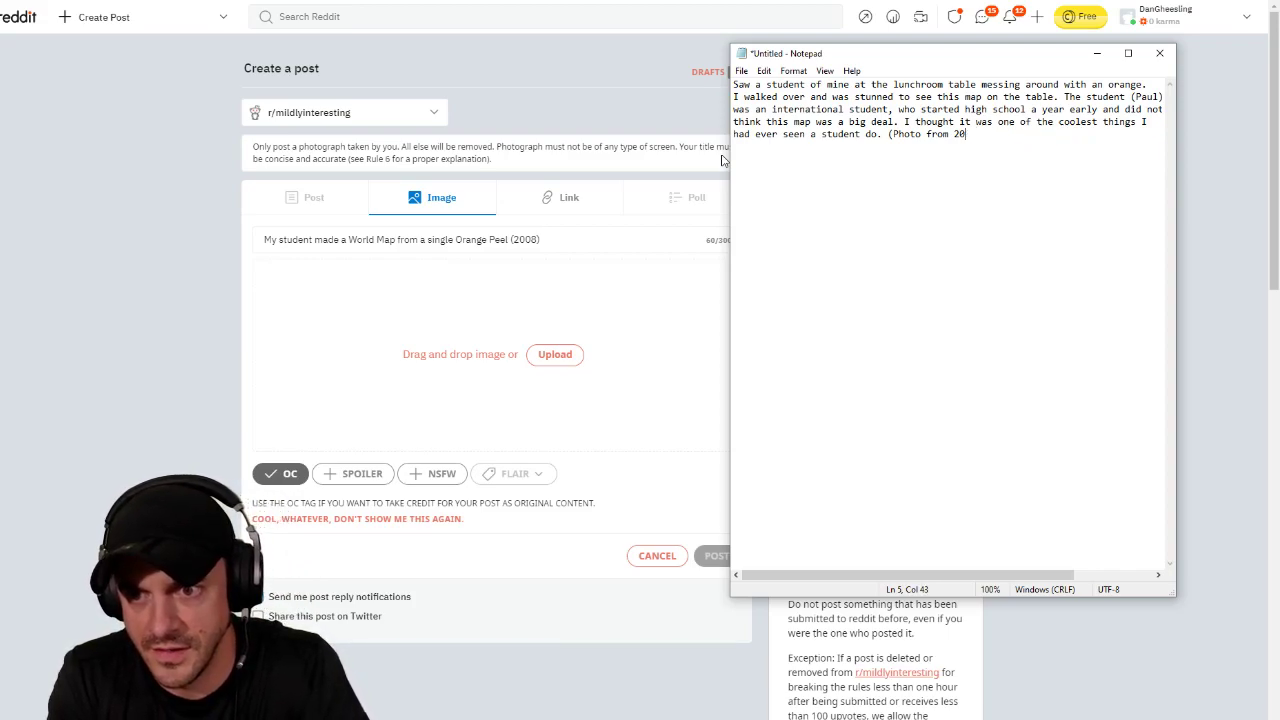
type("2008 ")
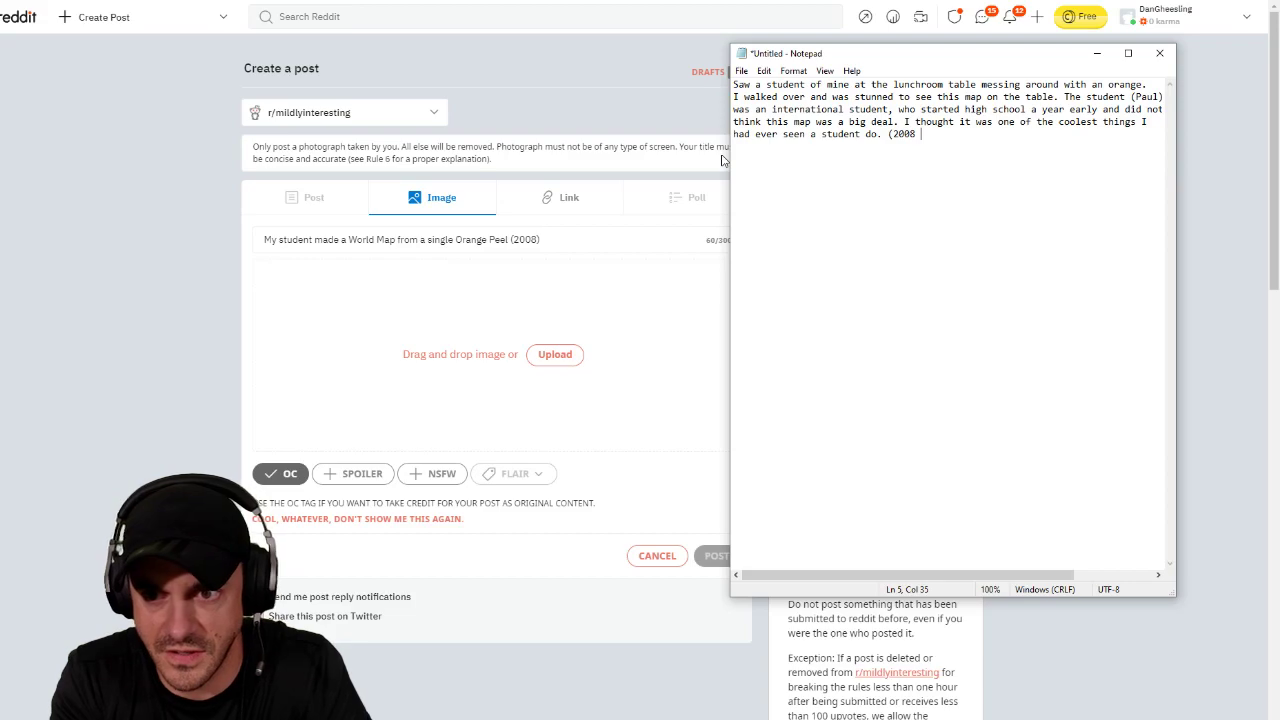
type("c")
key("BackSpace")
key("BackSpace")
key("BackSpace")
key("BackSpace")
key("BackSpace")
key("BackSpace")
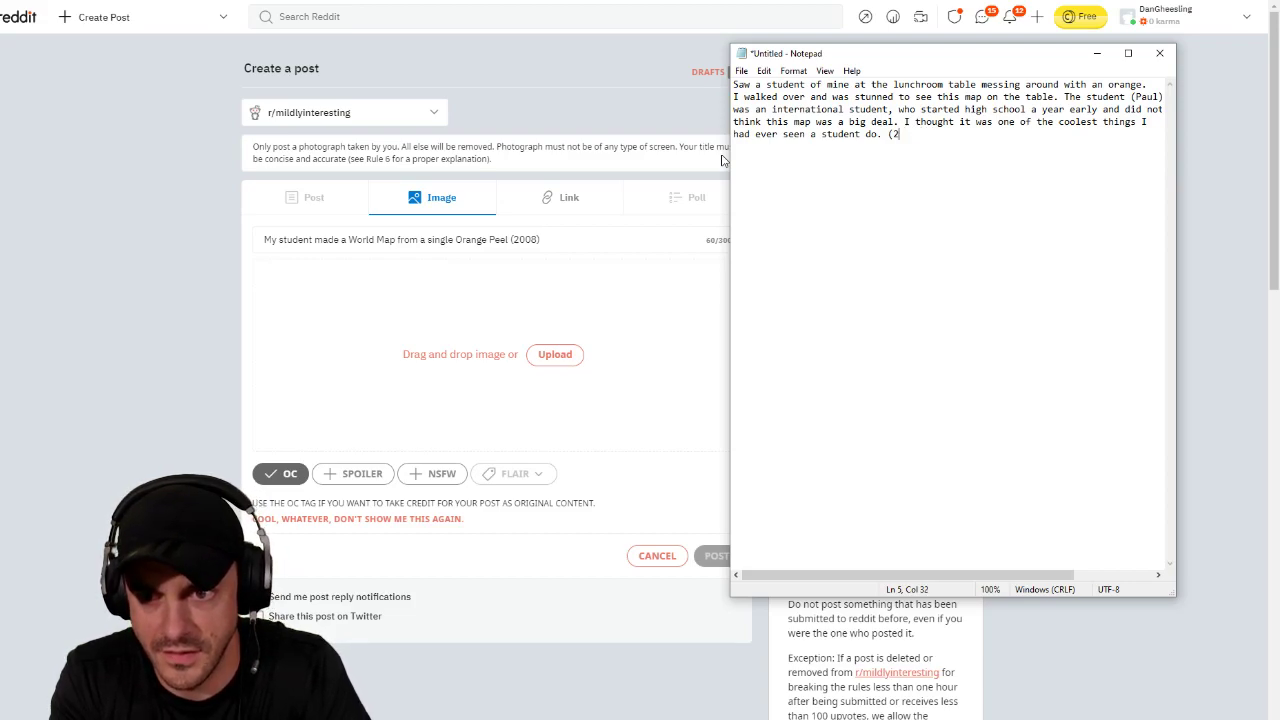
Step: Complete the closing parenthetical as "(Photo from 2008, sorry for the quality)"
type("Photo from 2")
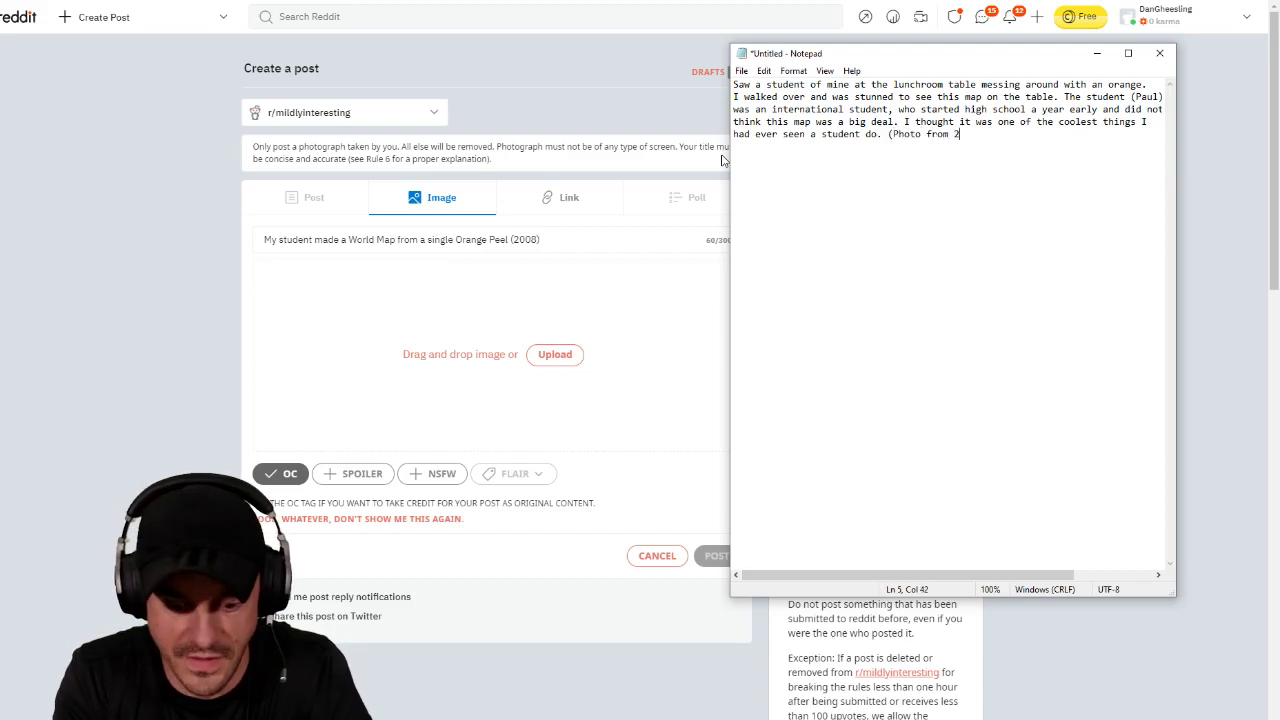
type("008, ")
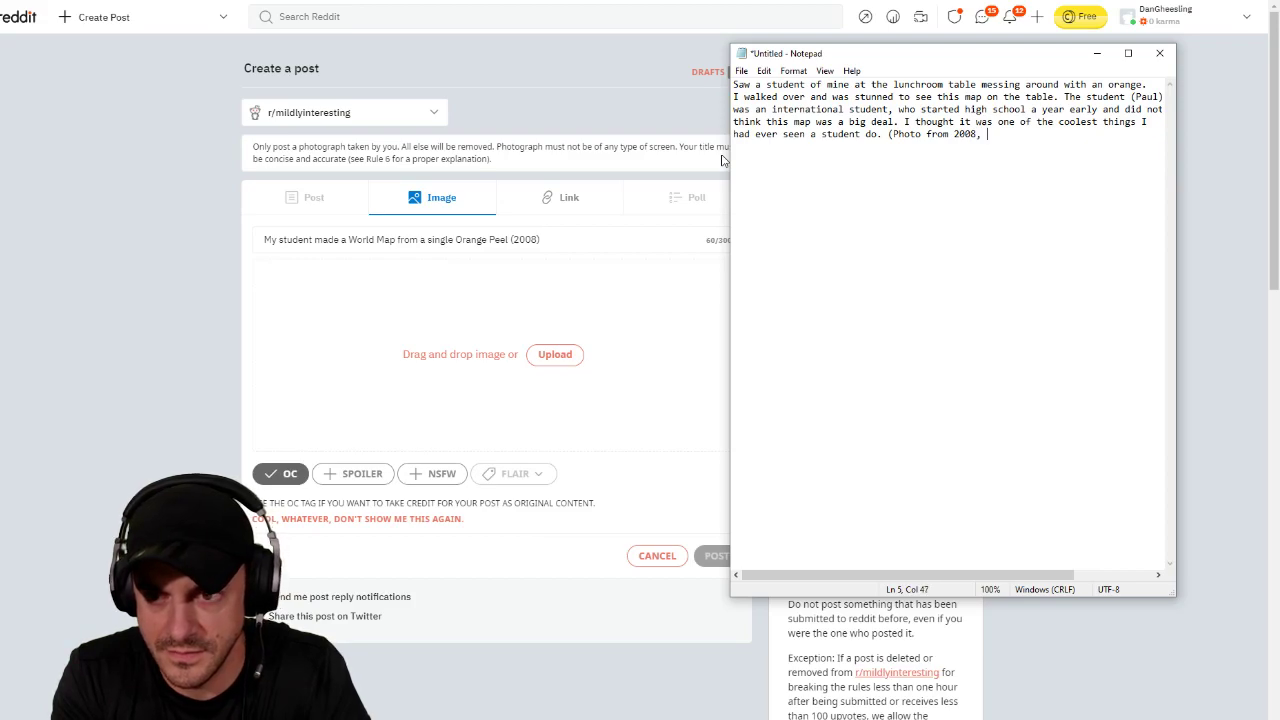
type("sorry for the ")
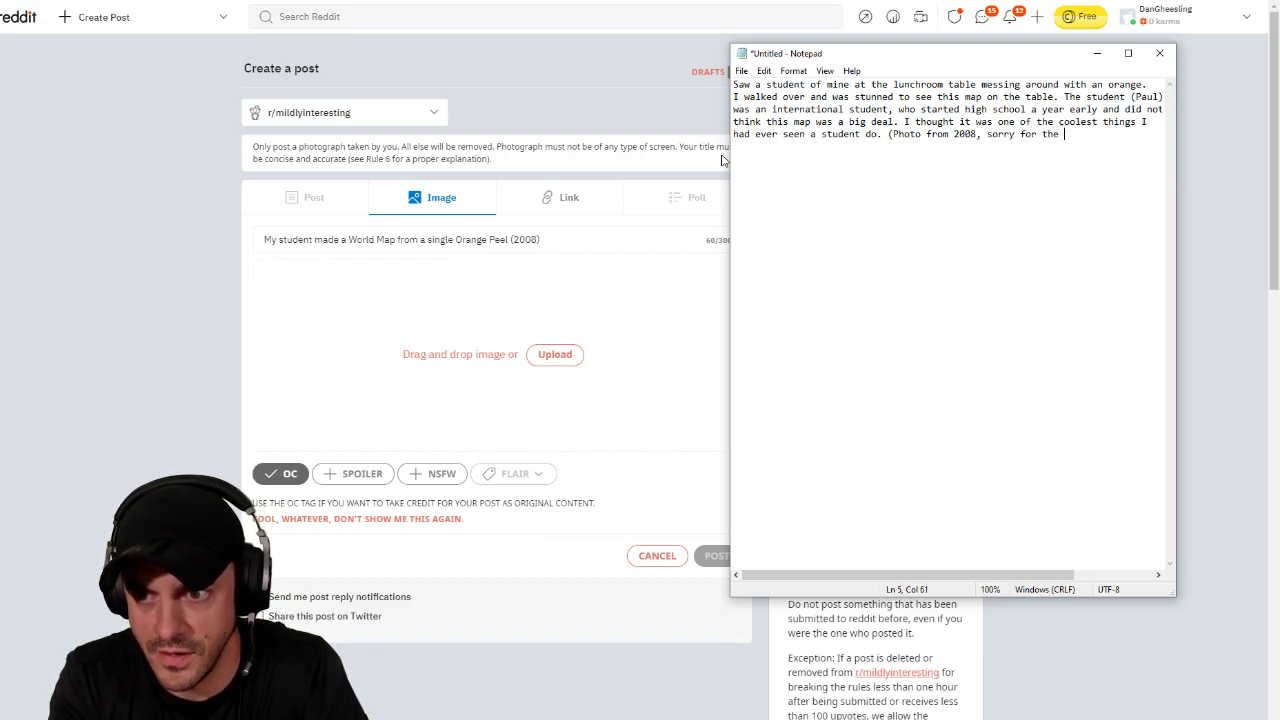
type("quality)")
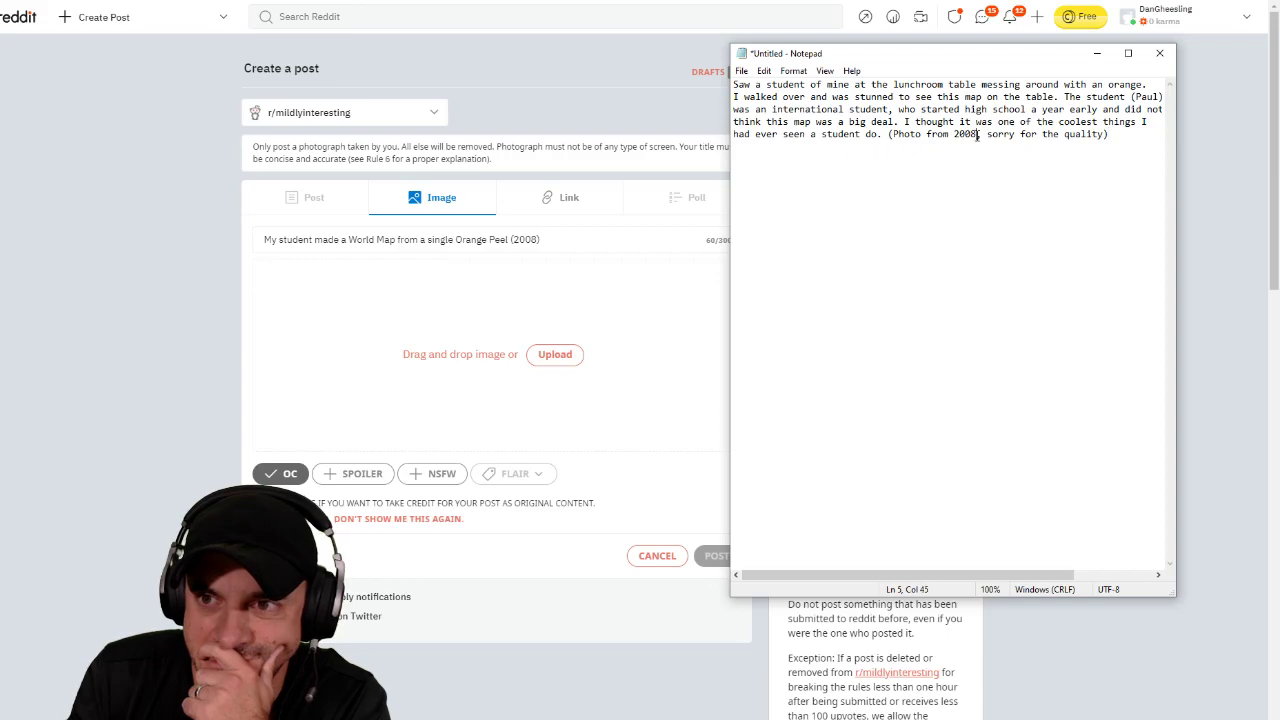
Step: Replace ", sorry for the quality" in the closing parenthetical with " thus quality"
left_click_drag(975, 134, 1100, 134)
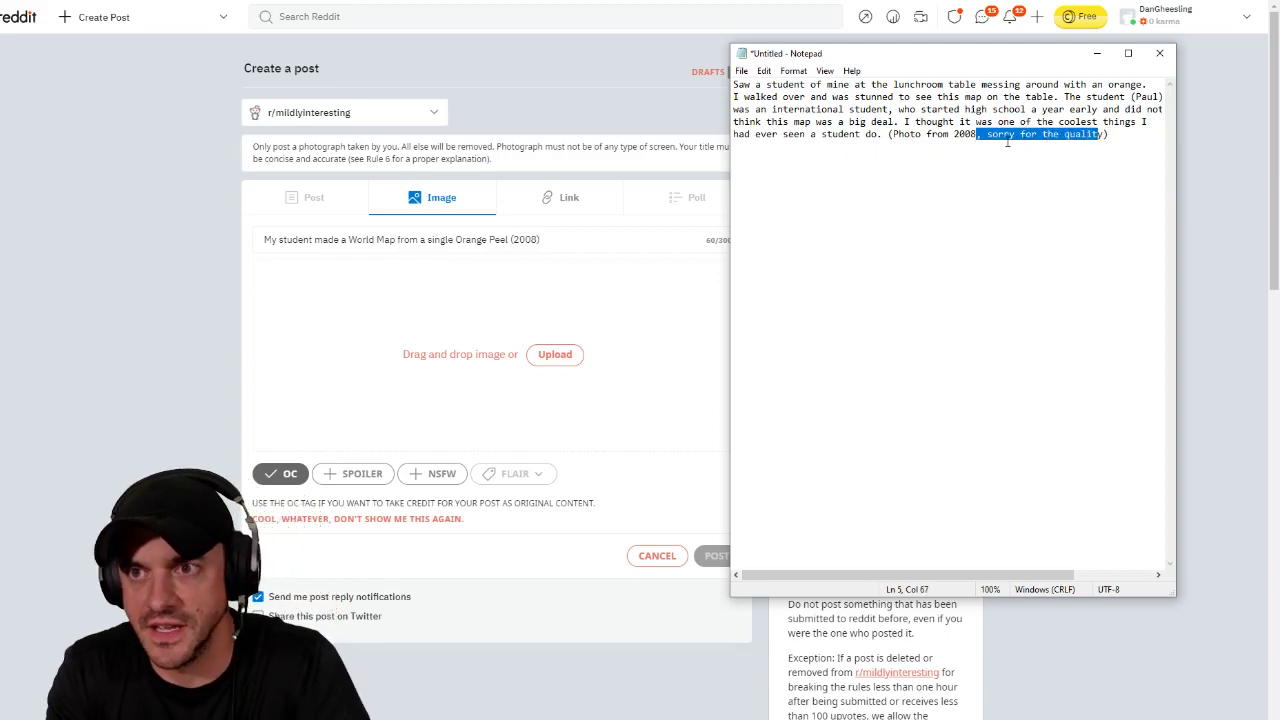
key("Delete")
key("Delete")
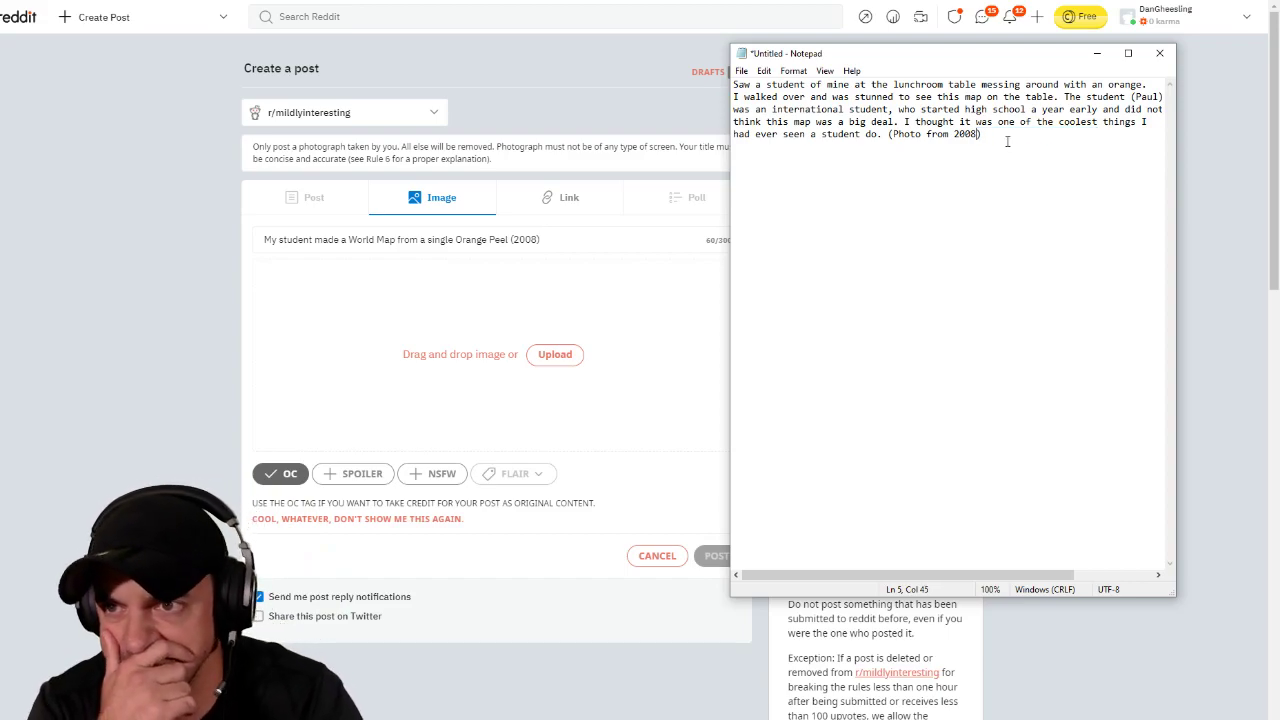
type("thus qual")
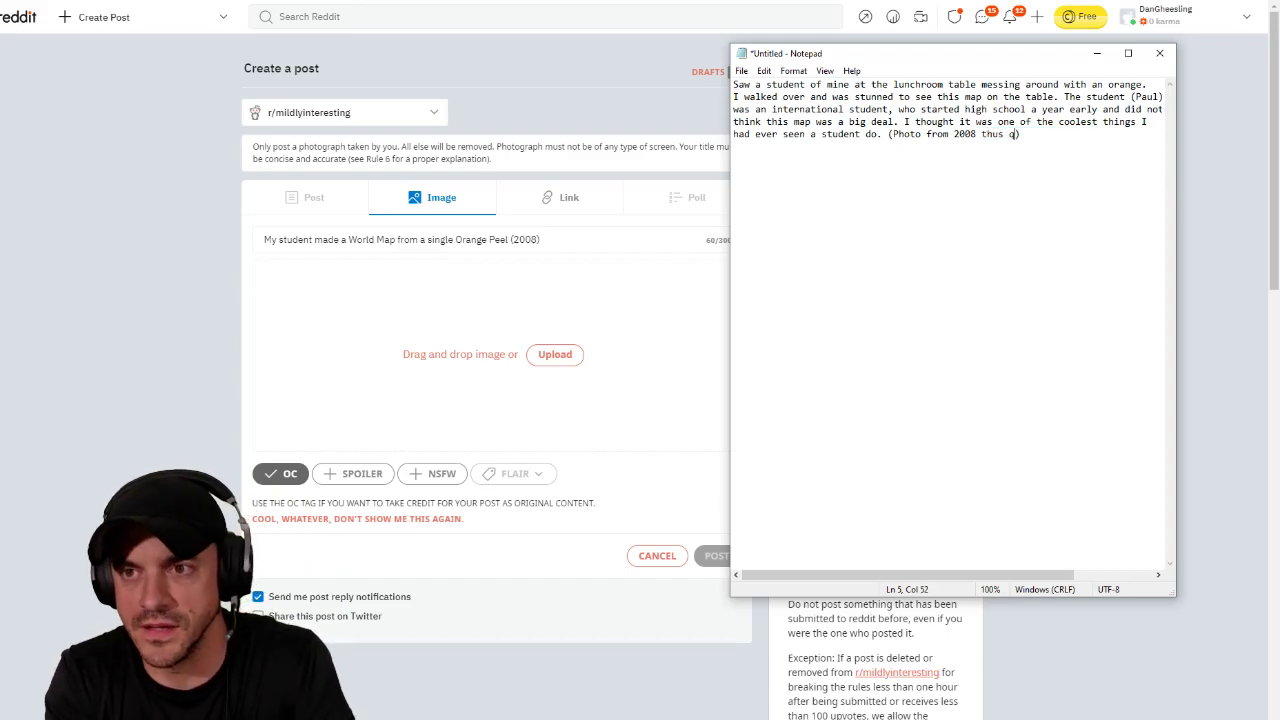
type("ity")
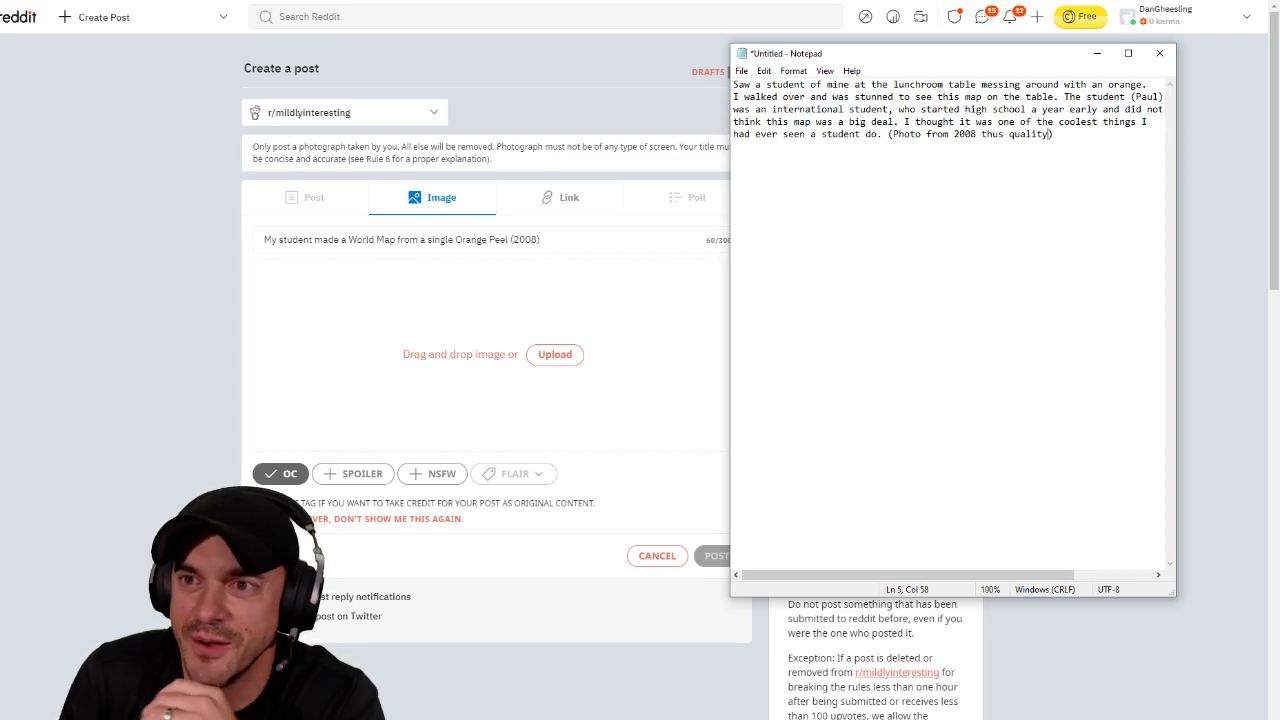
left_click_drag(982, 134, 1036, 142)
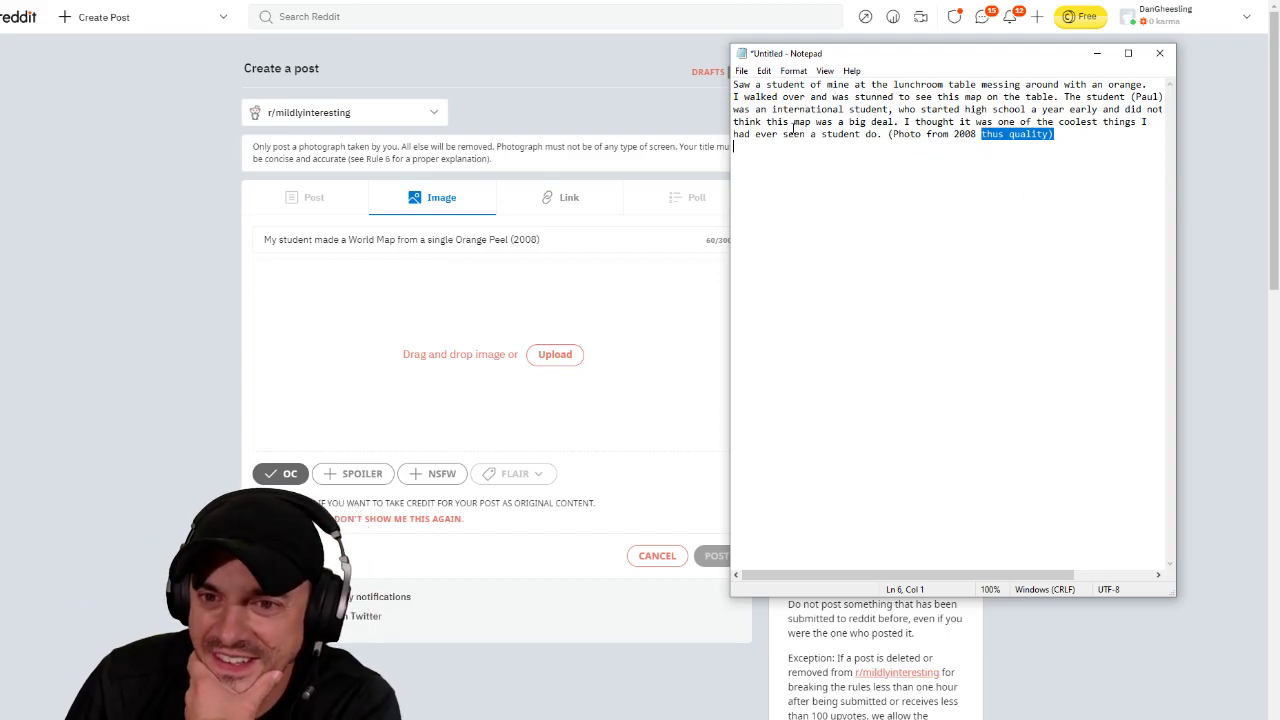
left_click_drag(888, 109, 733, 109)
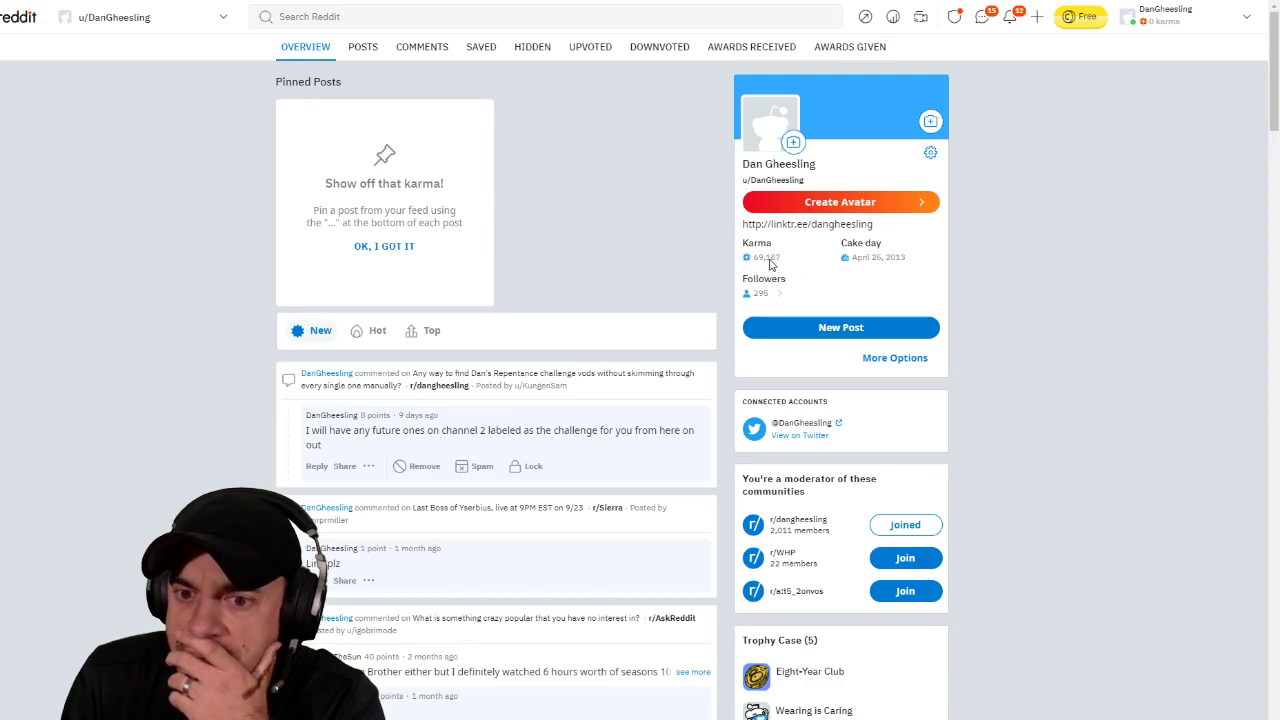
mouse_move(769, 261)
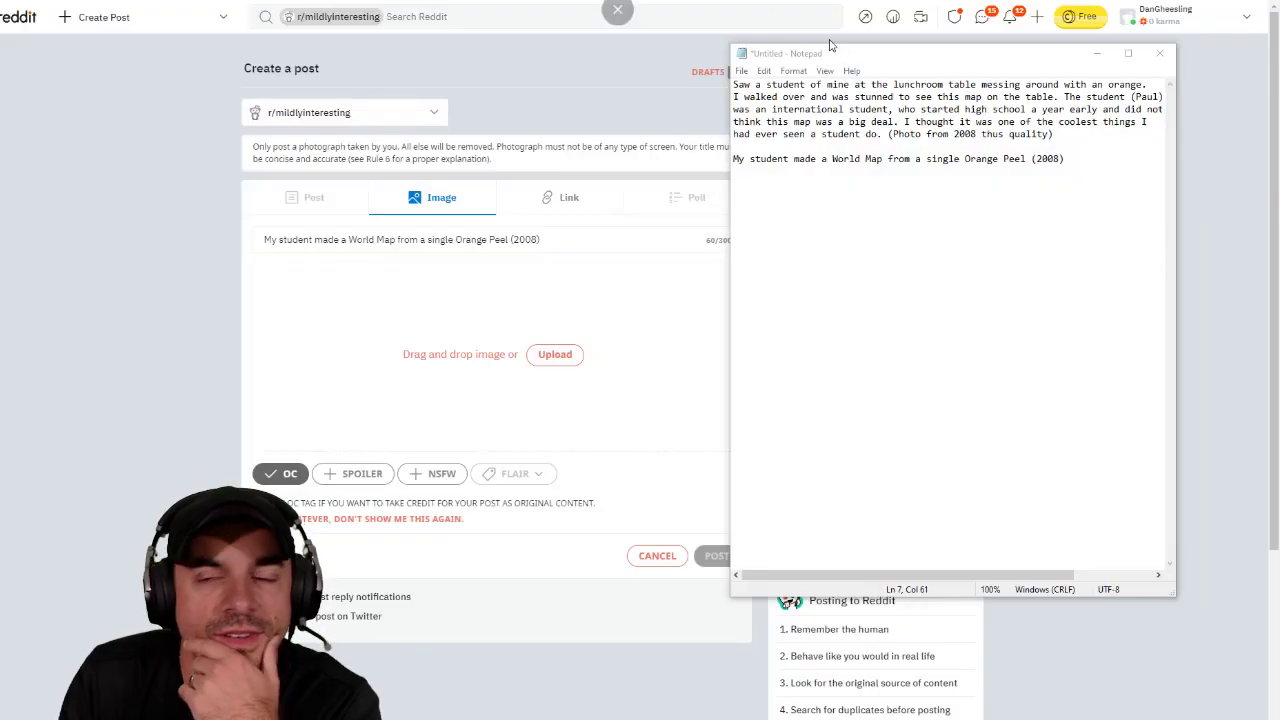
left_click(1105, 146)
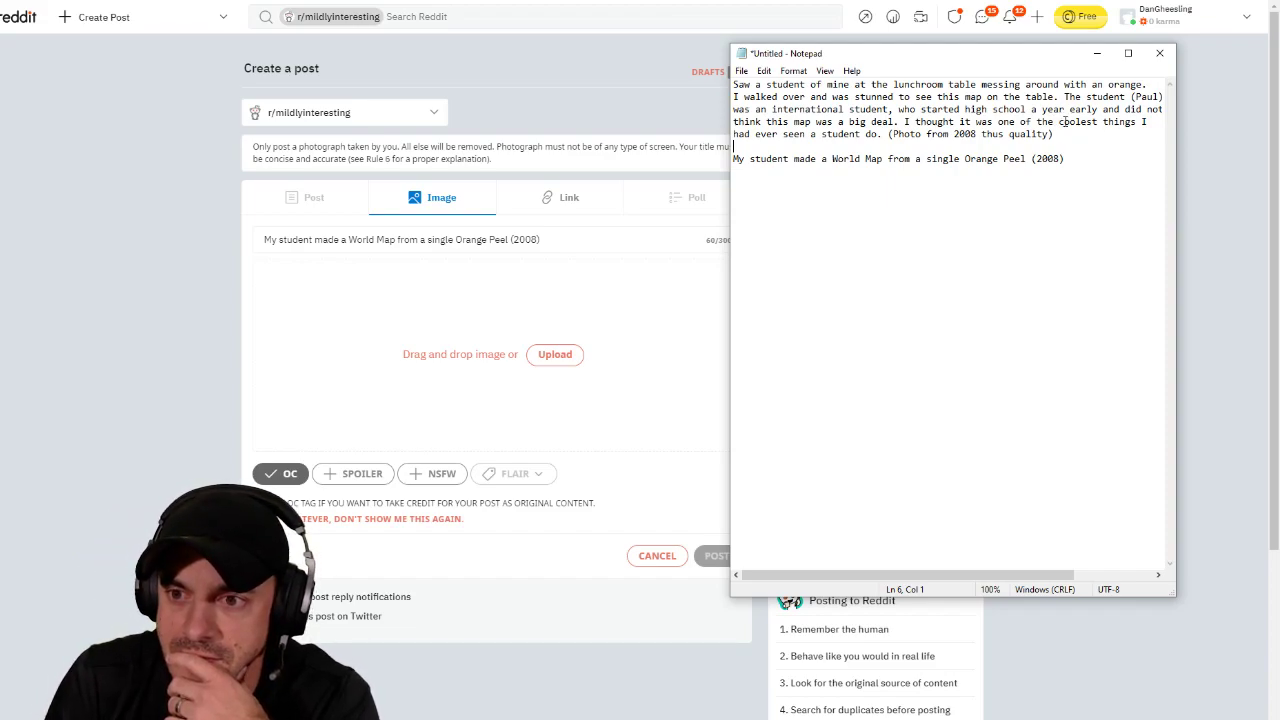
Step: Change "I thought it was one of the coolest things" to "This is one of the coolest things"
left_click_drag(1064, 122, 906, 123)
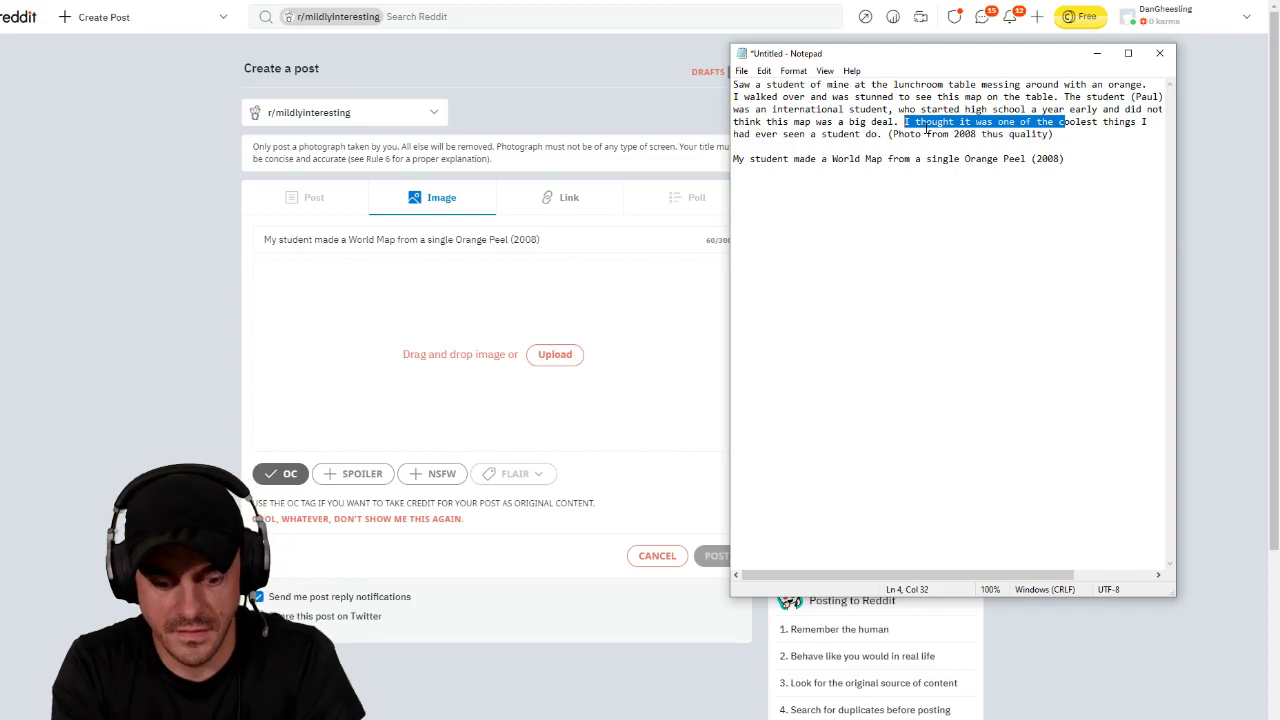
type("This is one of t")
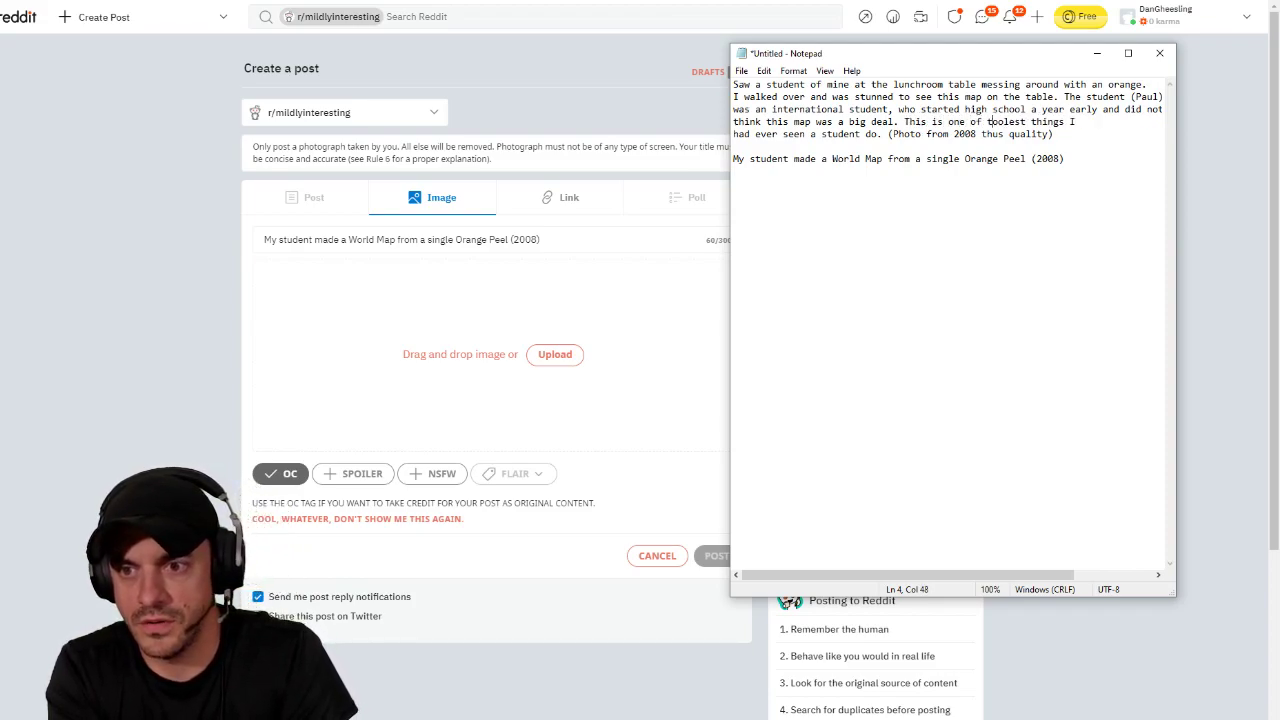
type("he c")
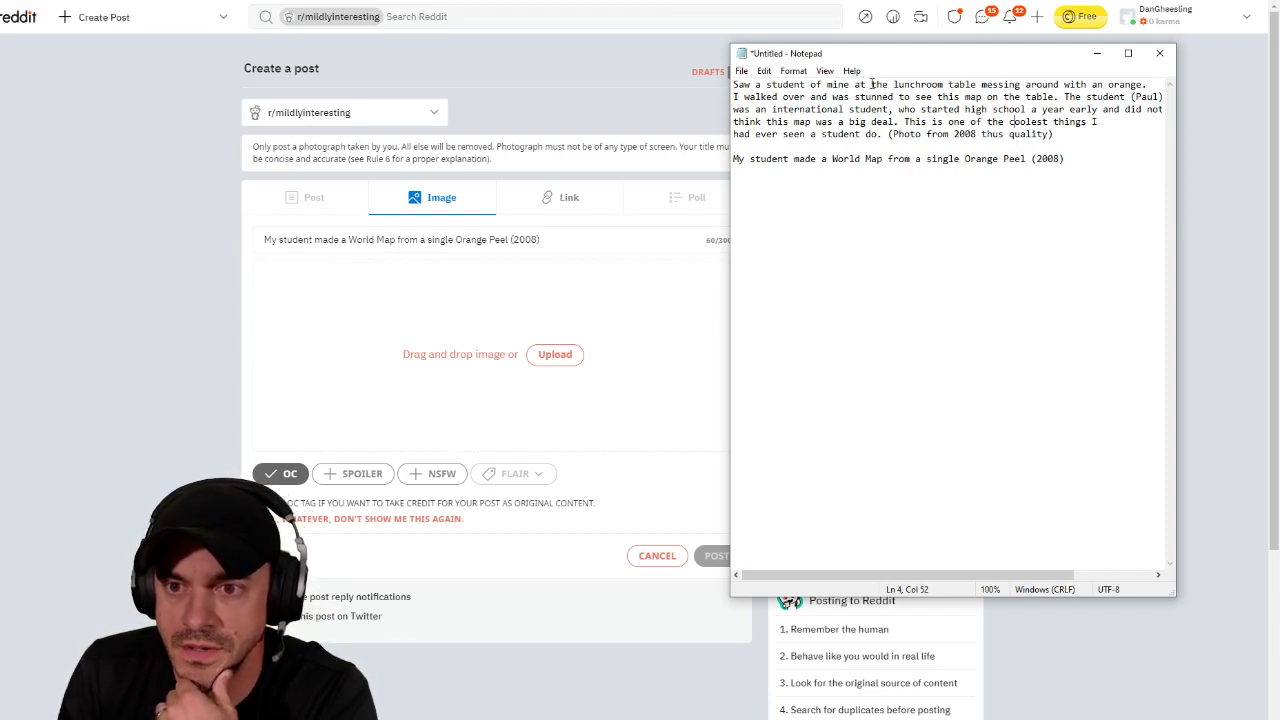
Step: Shorten "the lunchroom table" to "lunch" in the first line and remove "walked over and" from the second
left_click_drag(872, 84, 977, 85)
type("lunch")
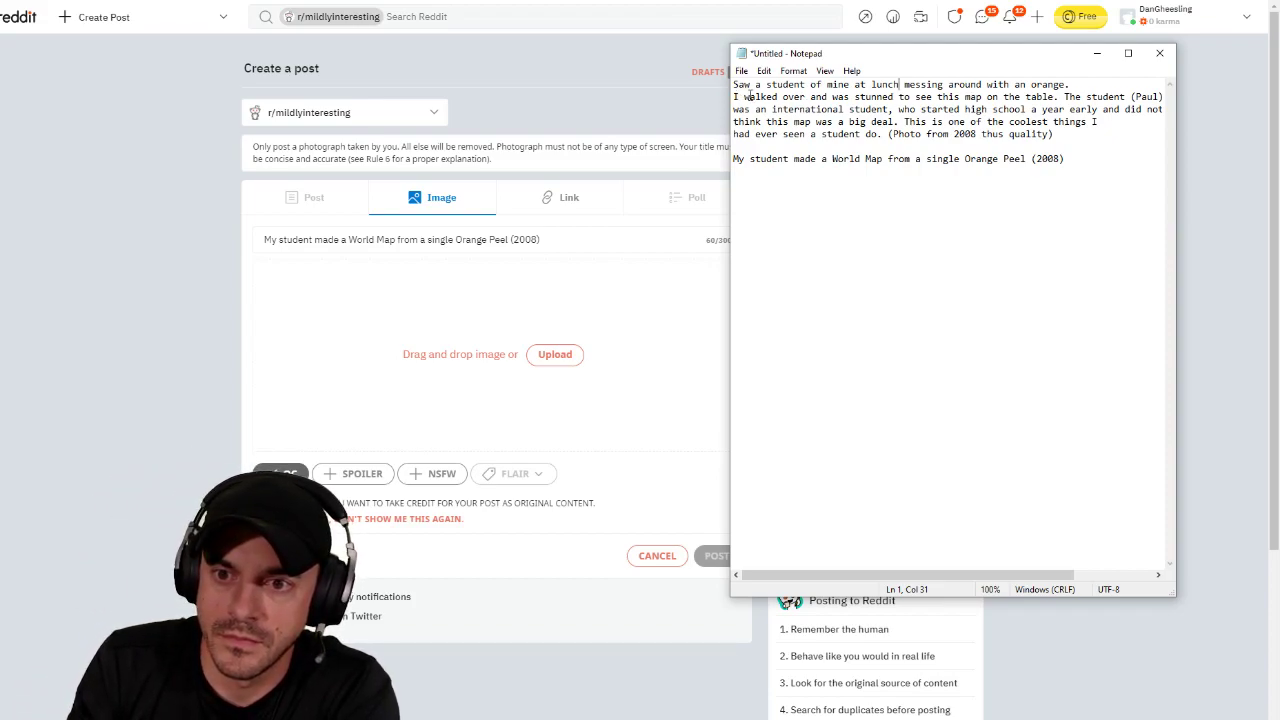
left_click_drag(744, 97, 833, 97)
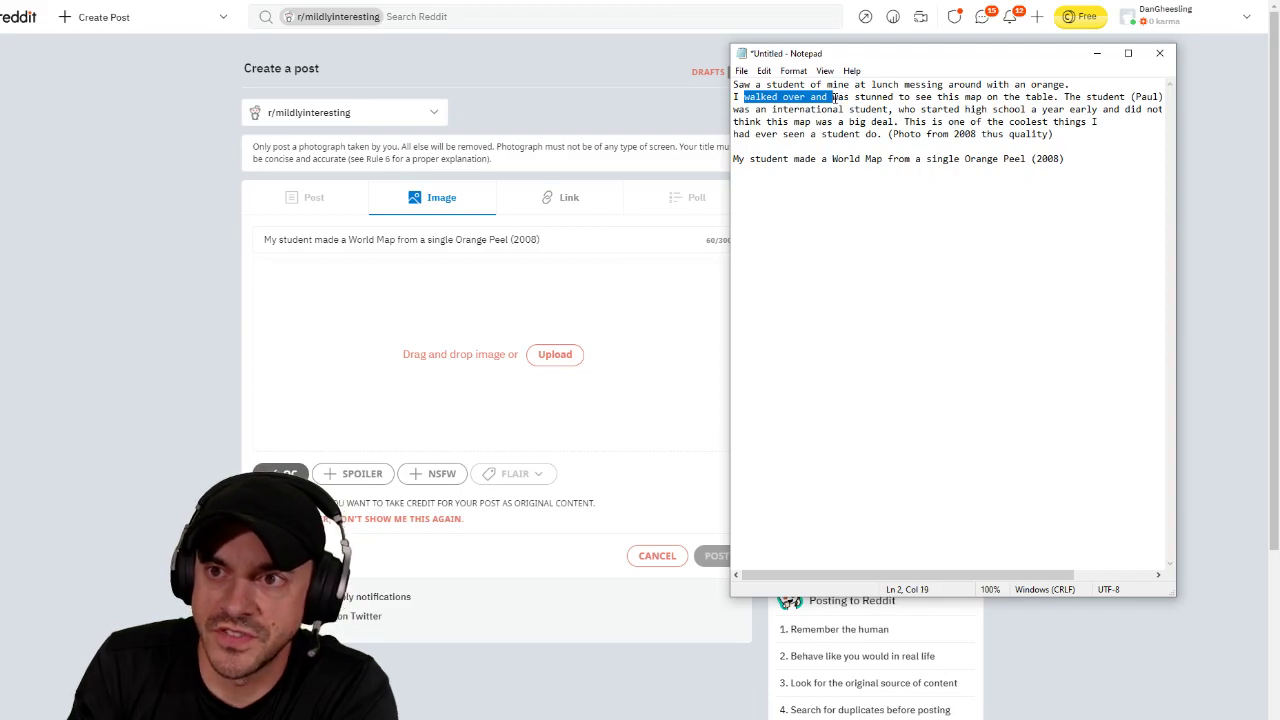
key("BackSpace")
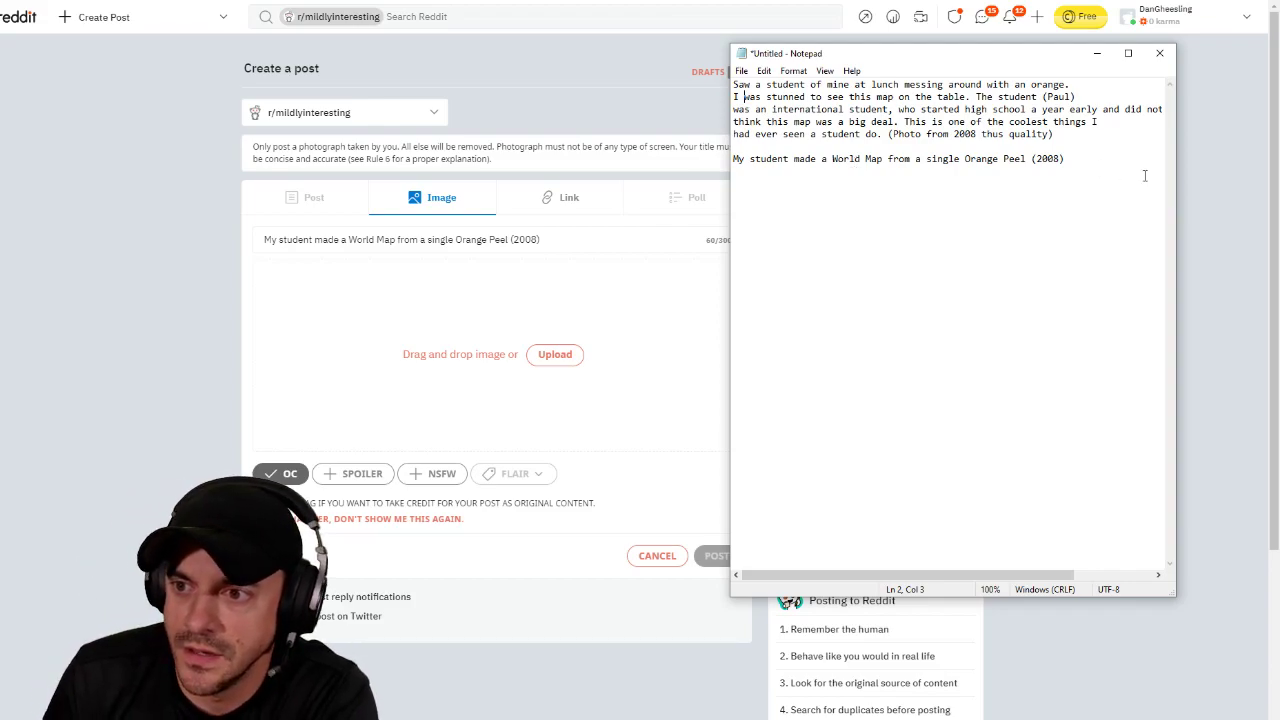
Step: Replace "and did not think this map was a big deal" with "he did not think the map was a big deal", keeping the line break before "think"
left_click_drag(1103, 109, 893, 121)
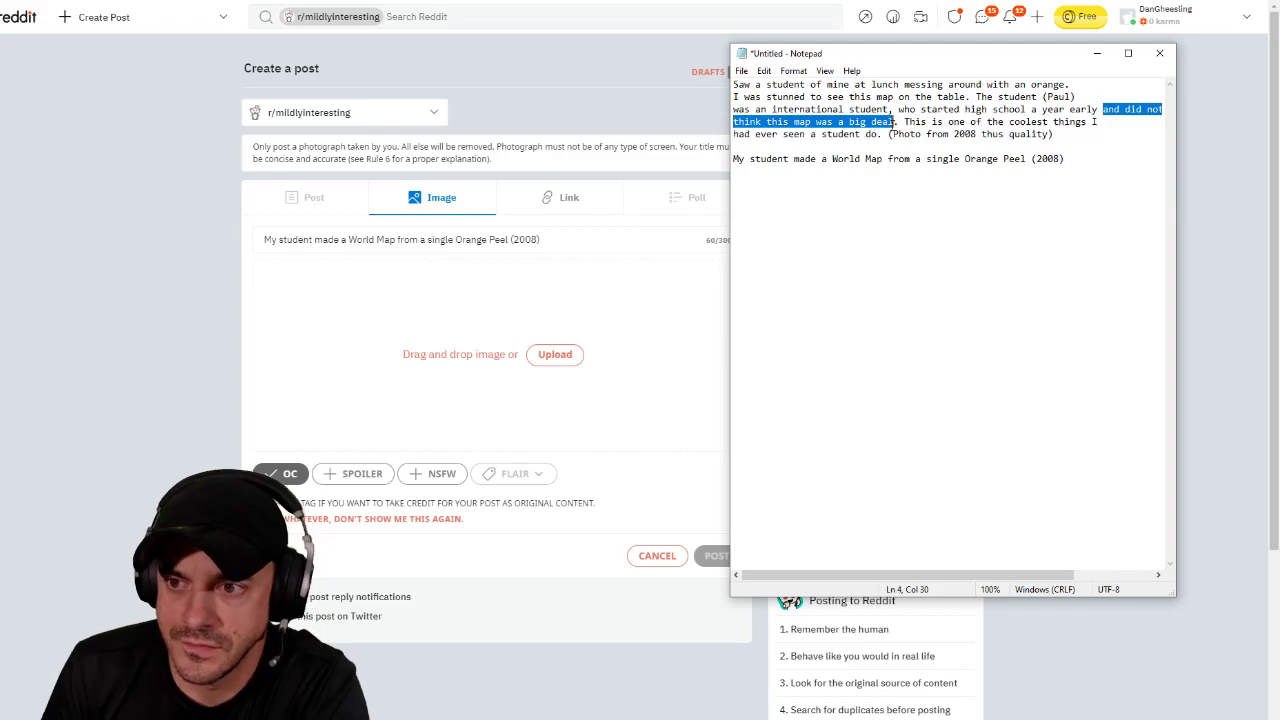
type("he did not")
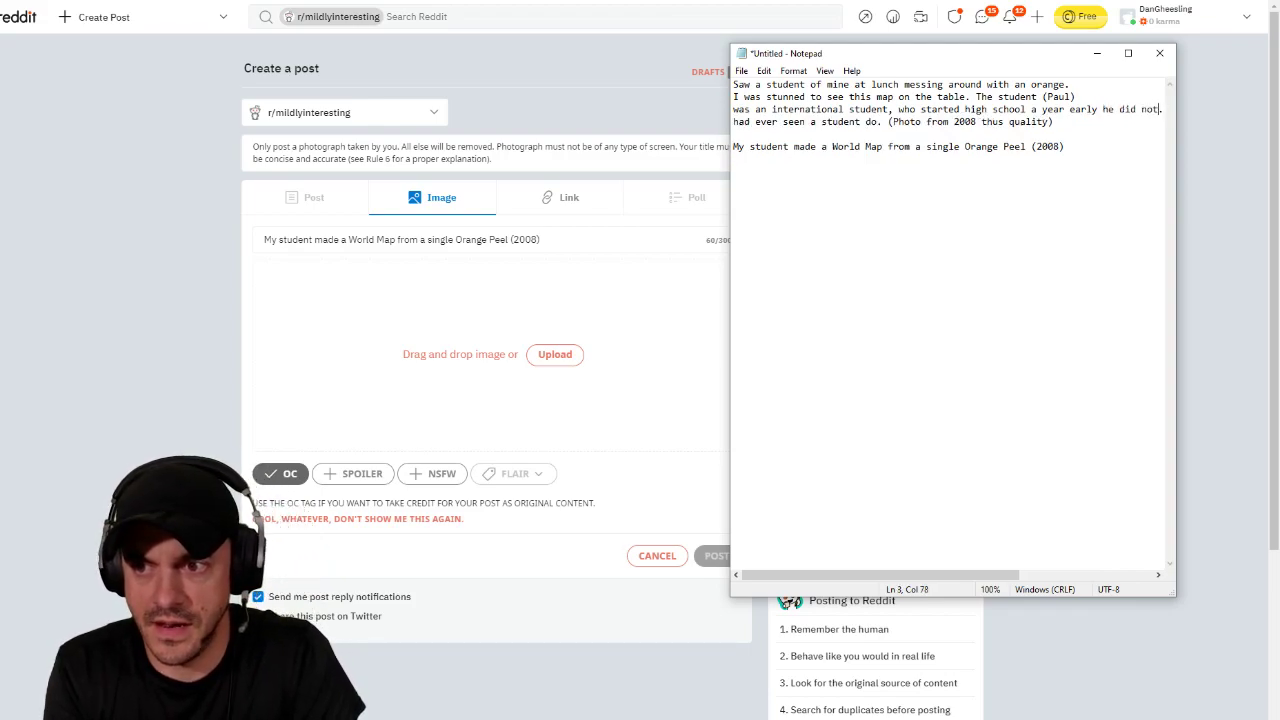
key("Return")
type("think this . This is one of the coolest things I")
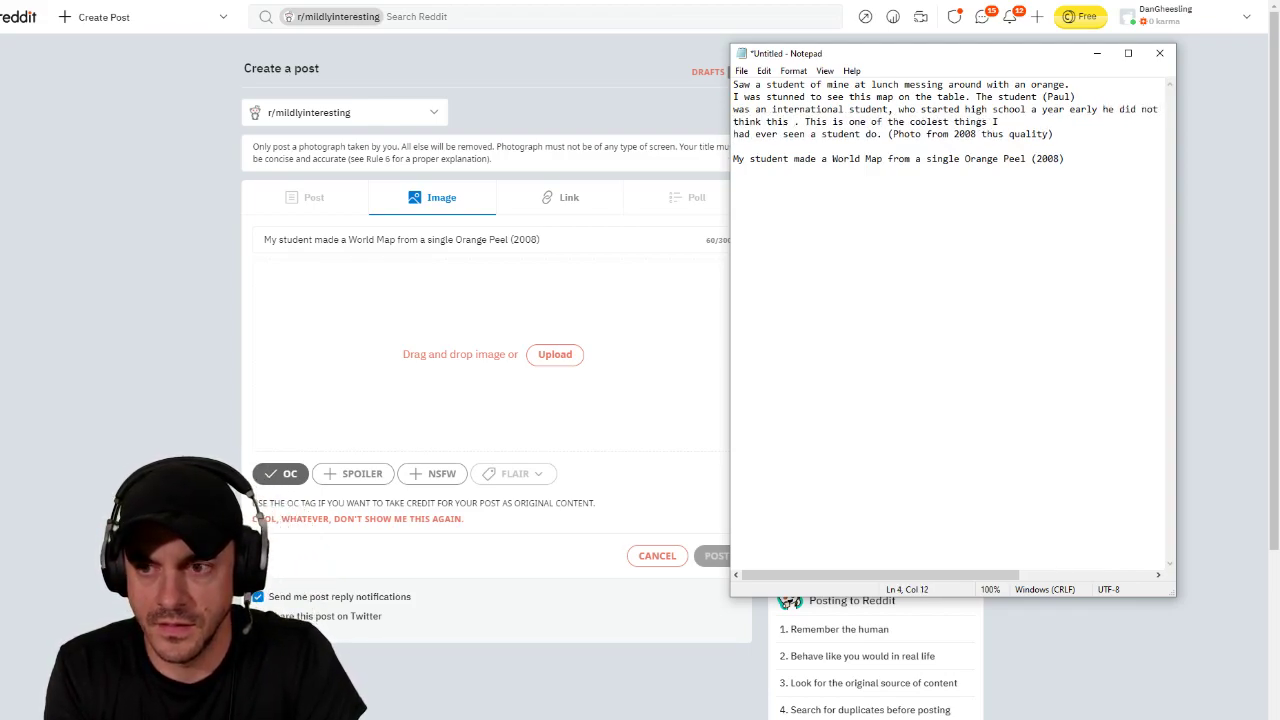
key("BackSpace")
key("BackSpace")
key("BackSpace")
type("e map w")
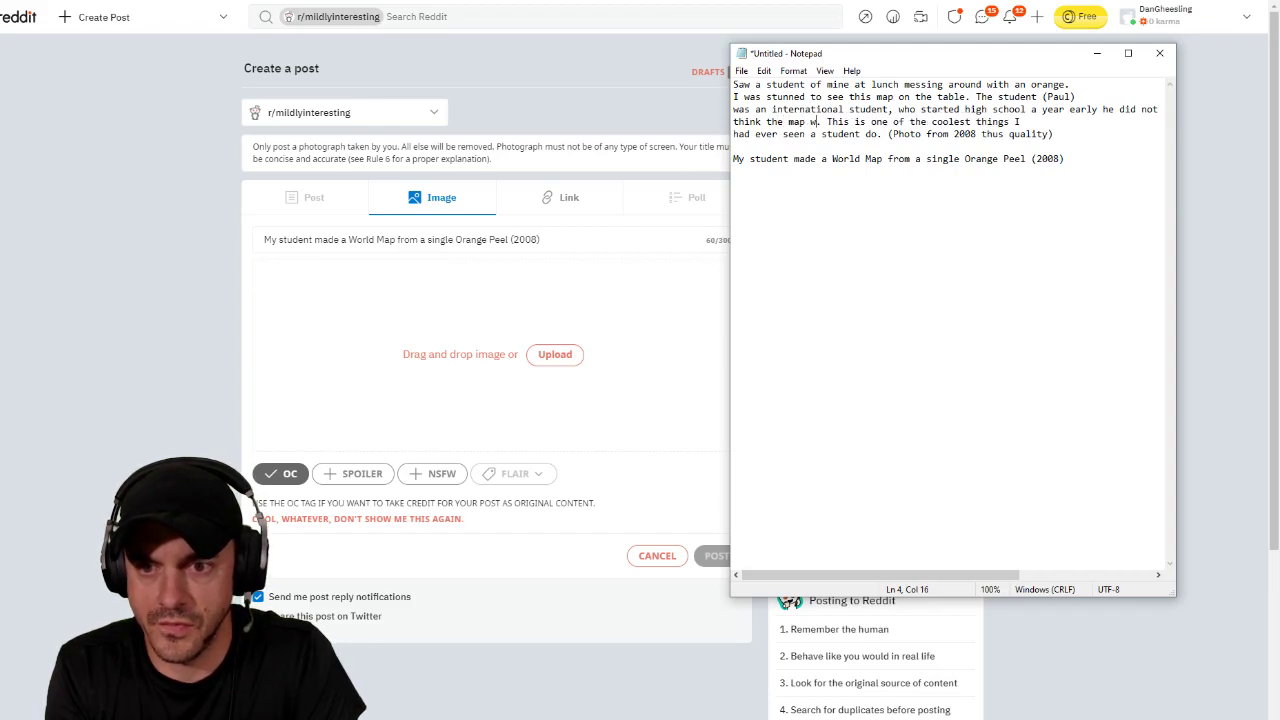
type("as a big deal")
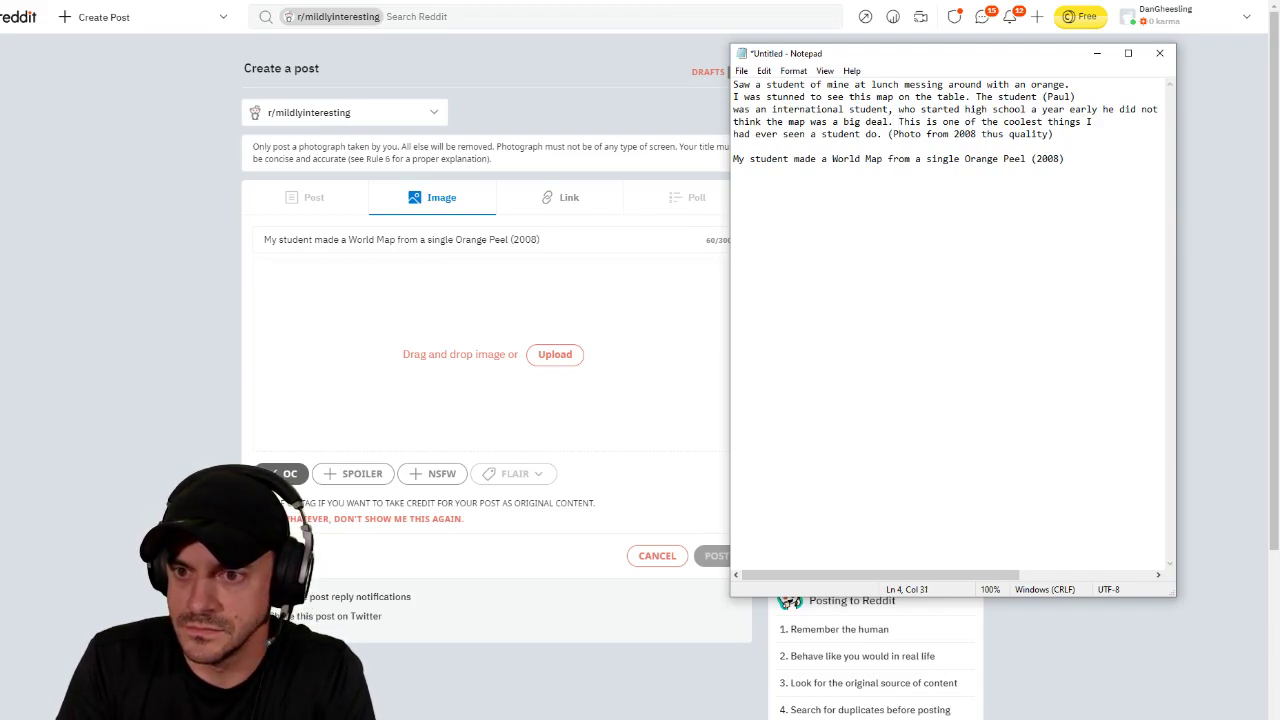
Step: Reword the start of the "coolest things" sentence to "This orange map is one of"
type(". This orange ma")
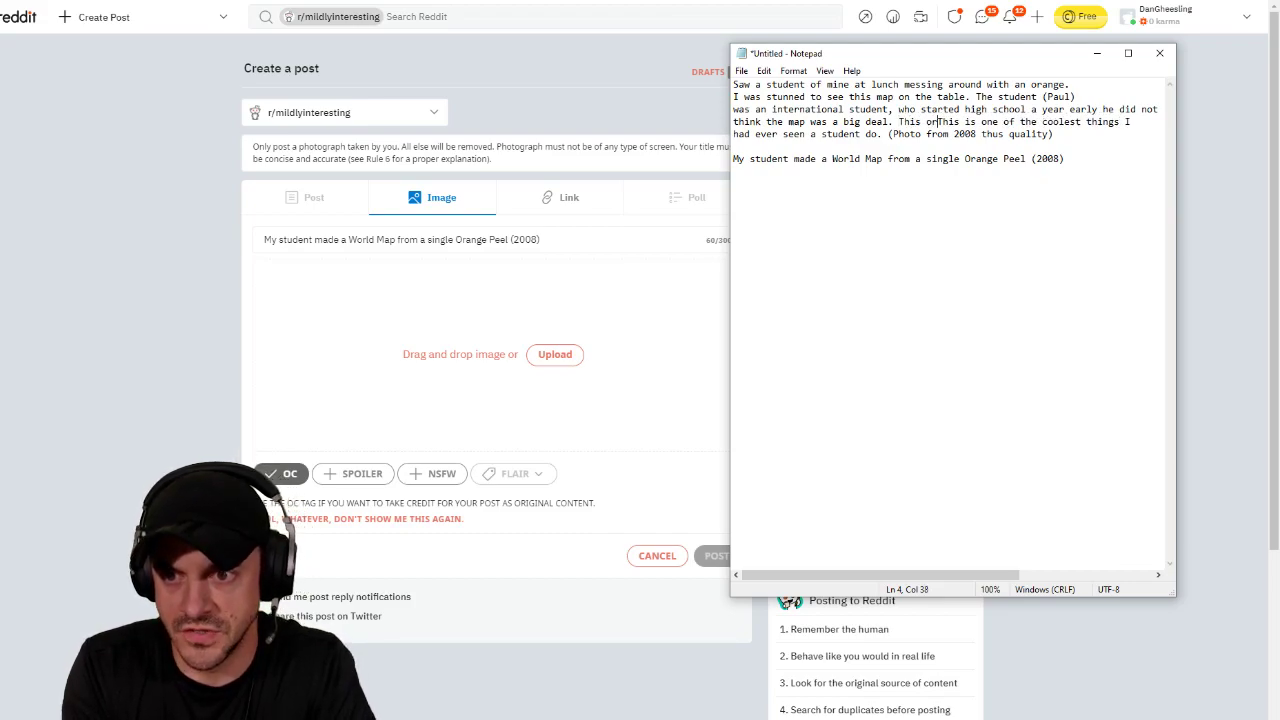
type("p")
key("Delete")
key("Delete")
key("Delete")
key("Delete")
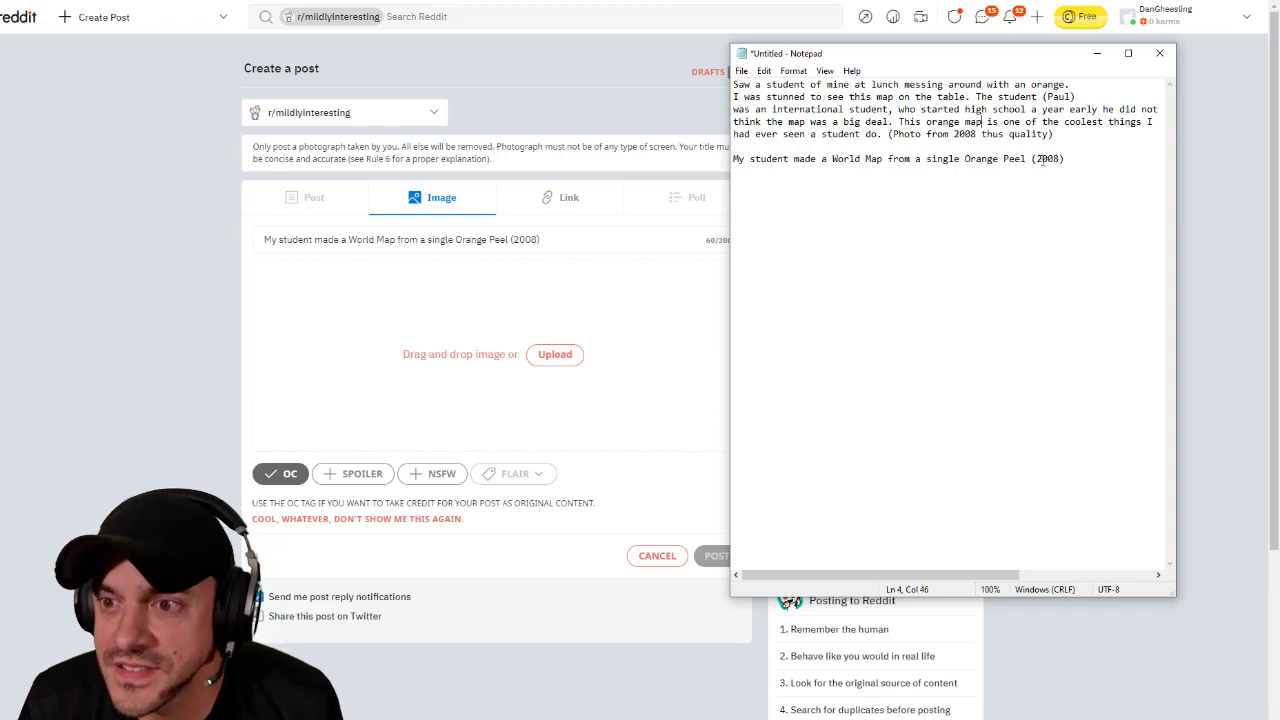
left_click(746, 134)
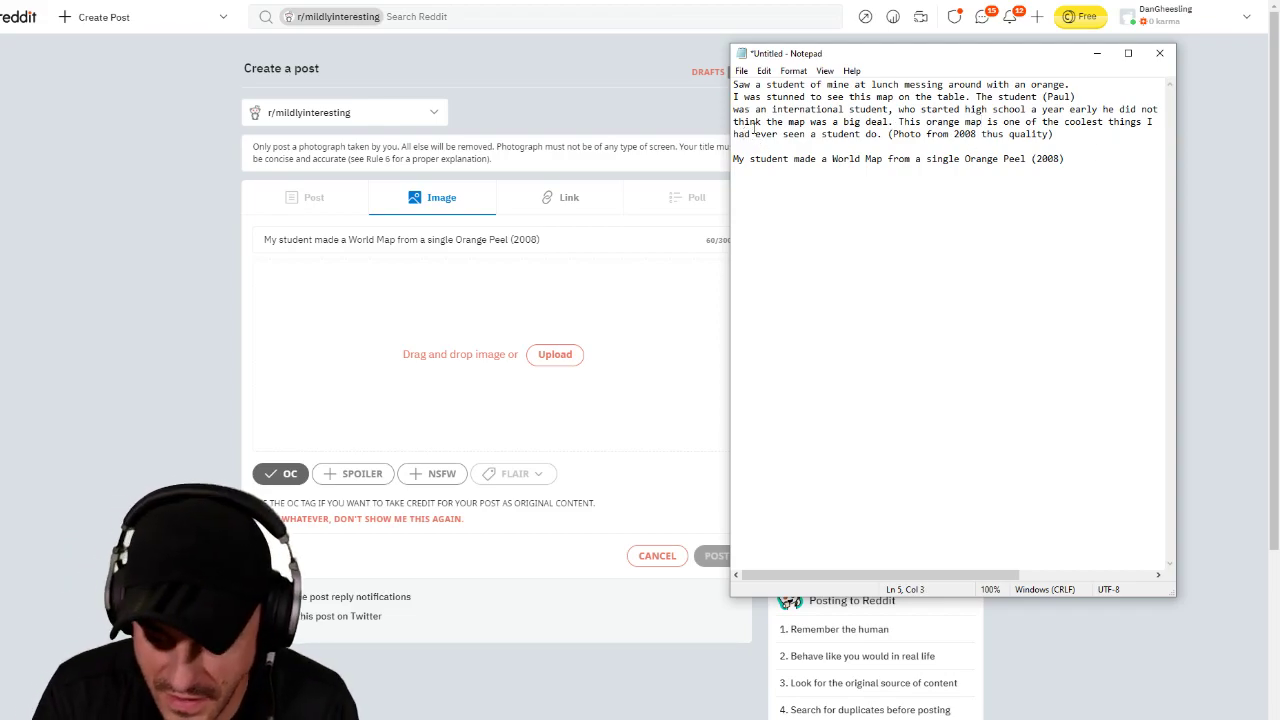
Step: Change "had ever seen" to "have ever seen" and end the sentence after "a year early.", starting a new one with "He"
key("Delete")
type("ve")
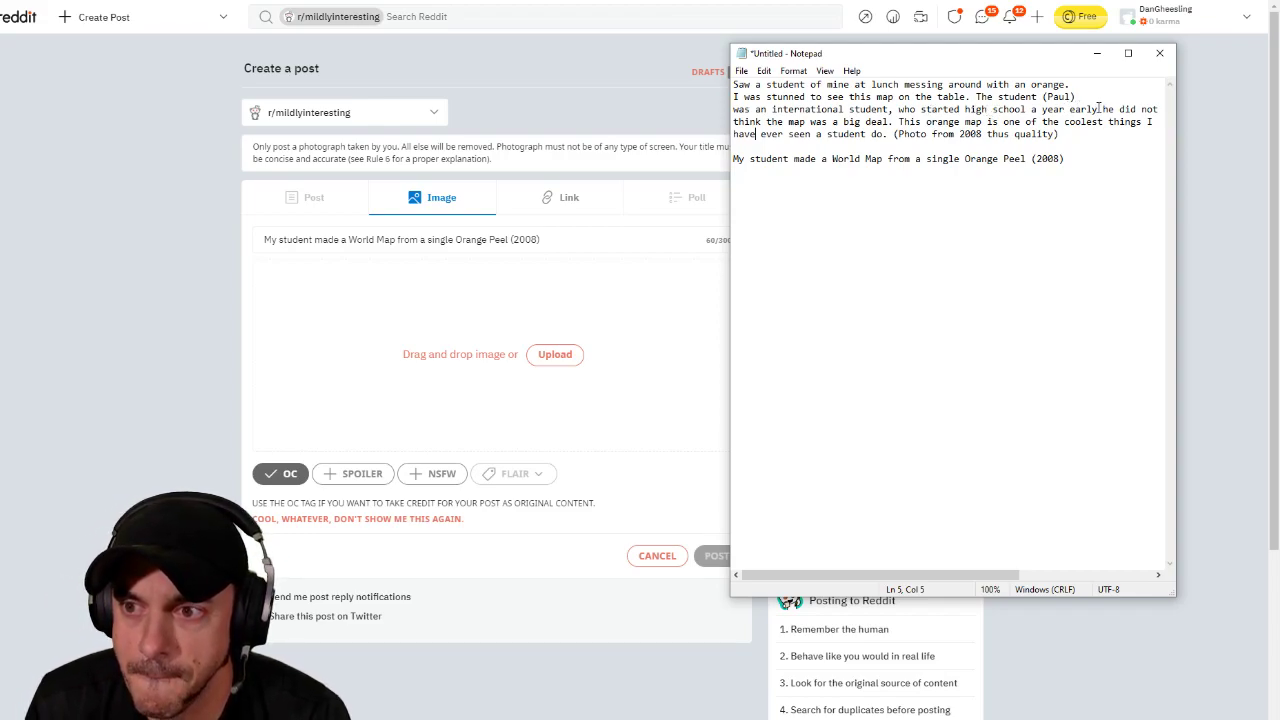
type(".")
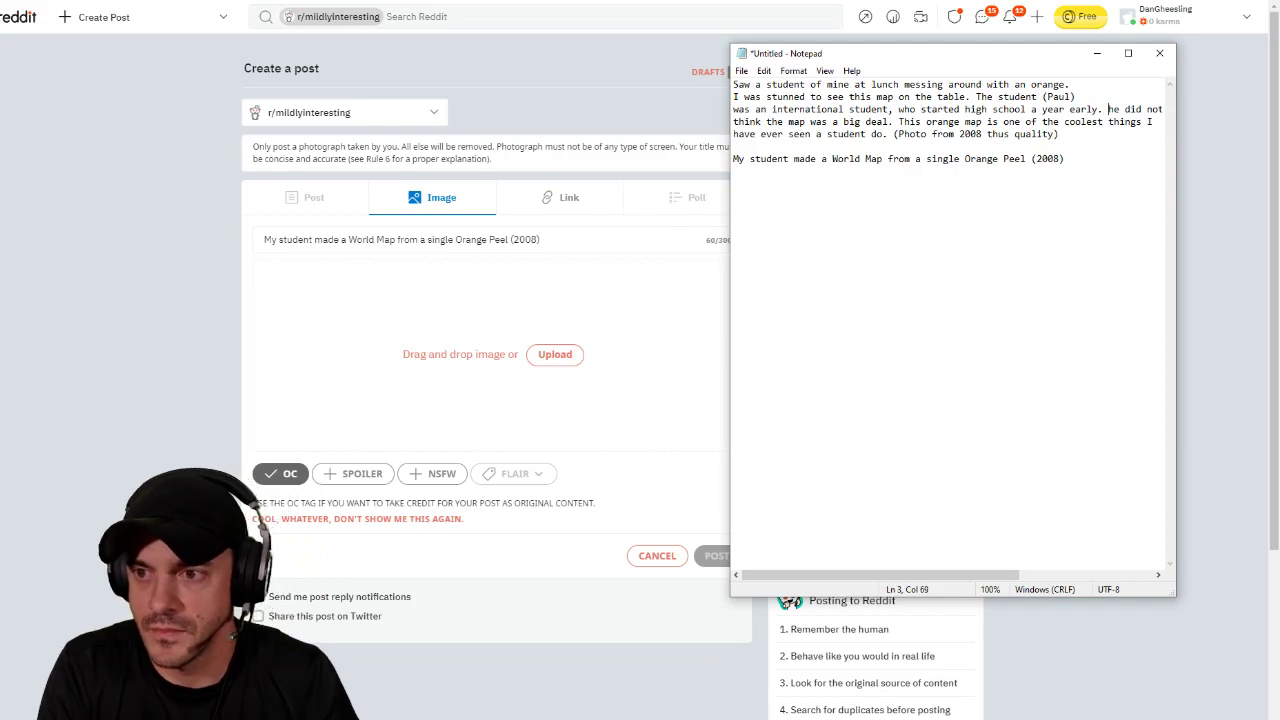
key("Delete")
type("H")
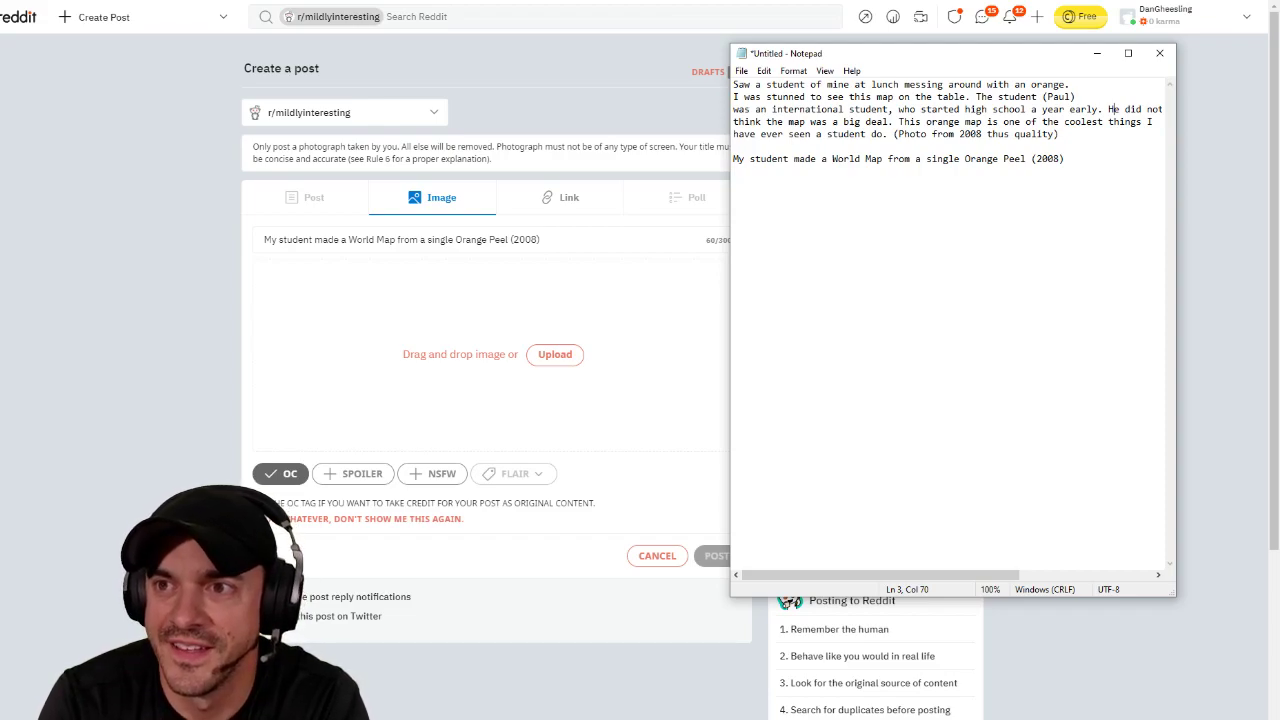
Step: Move "He did not" into a new paragraph after a blank line and join it with the "think the map was a big deal" line
key("Return")
key("Return")
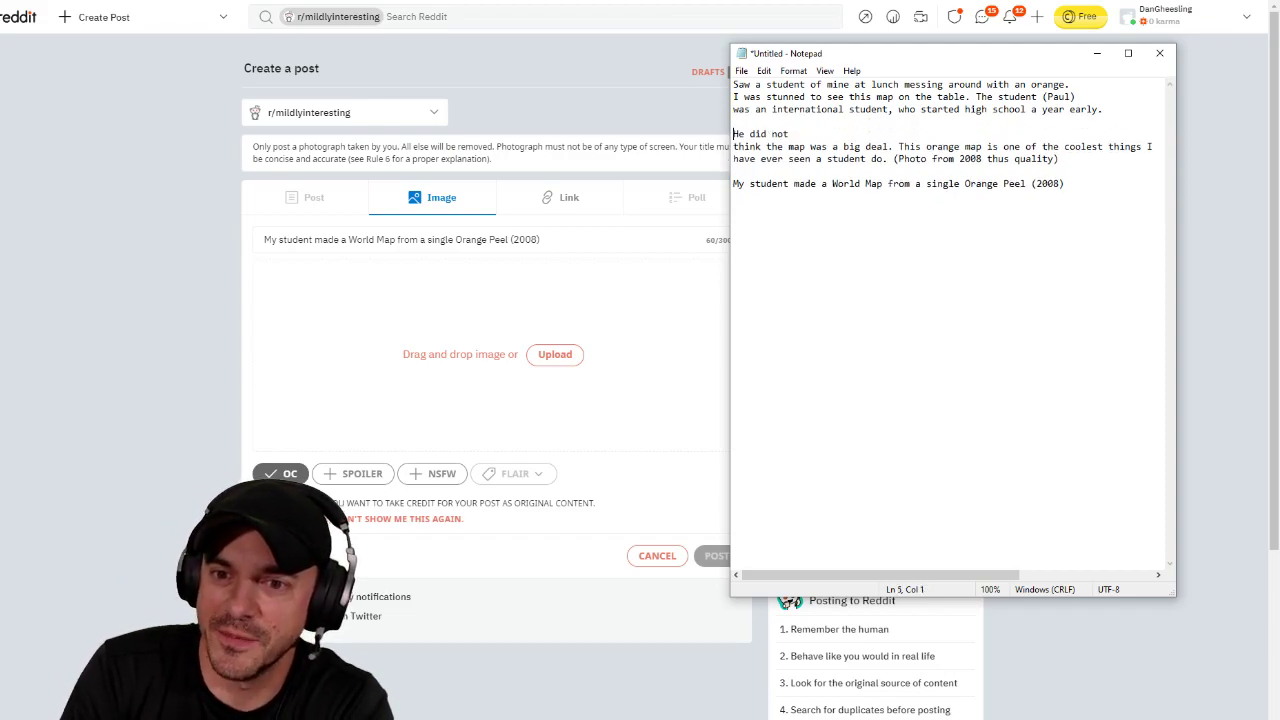
left_click(852, 133)
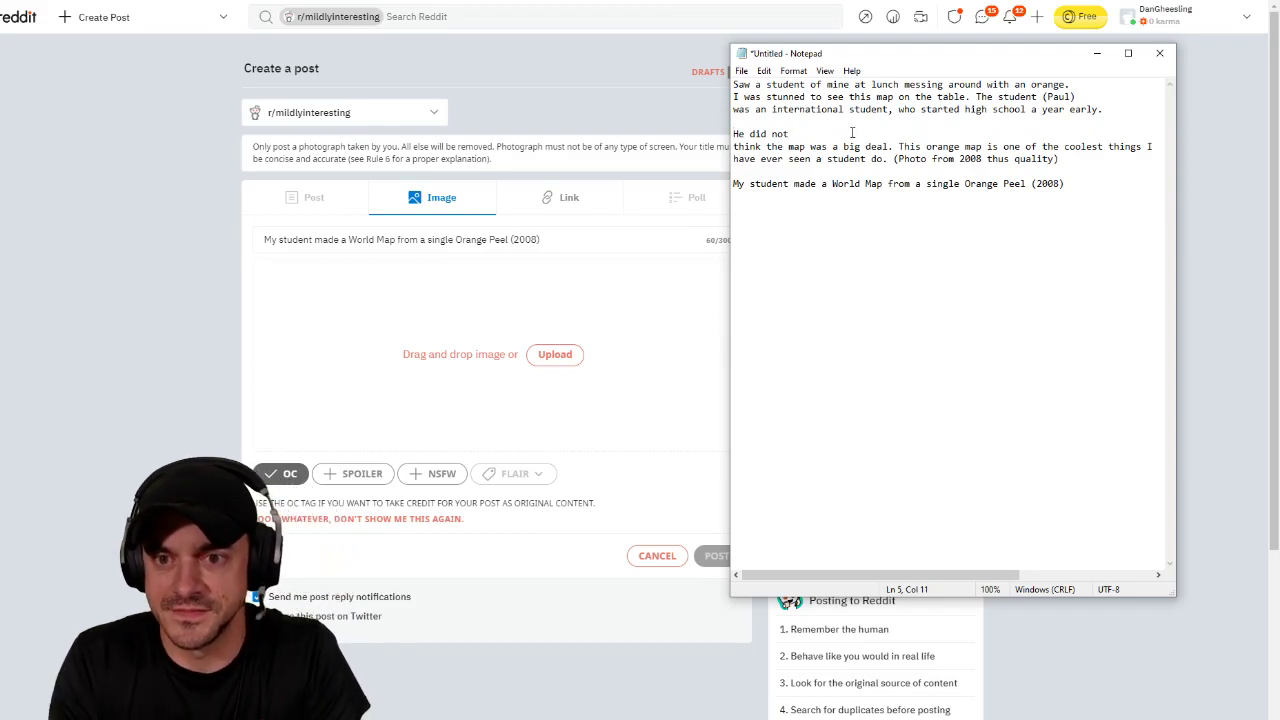
key("Delete")
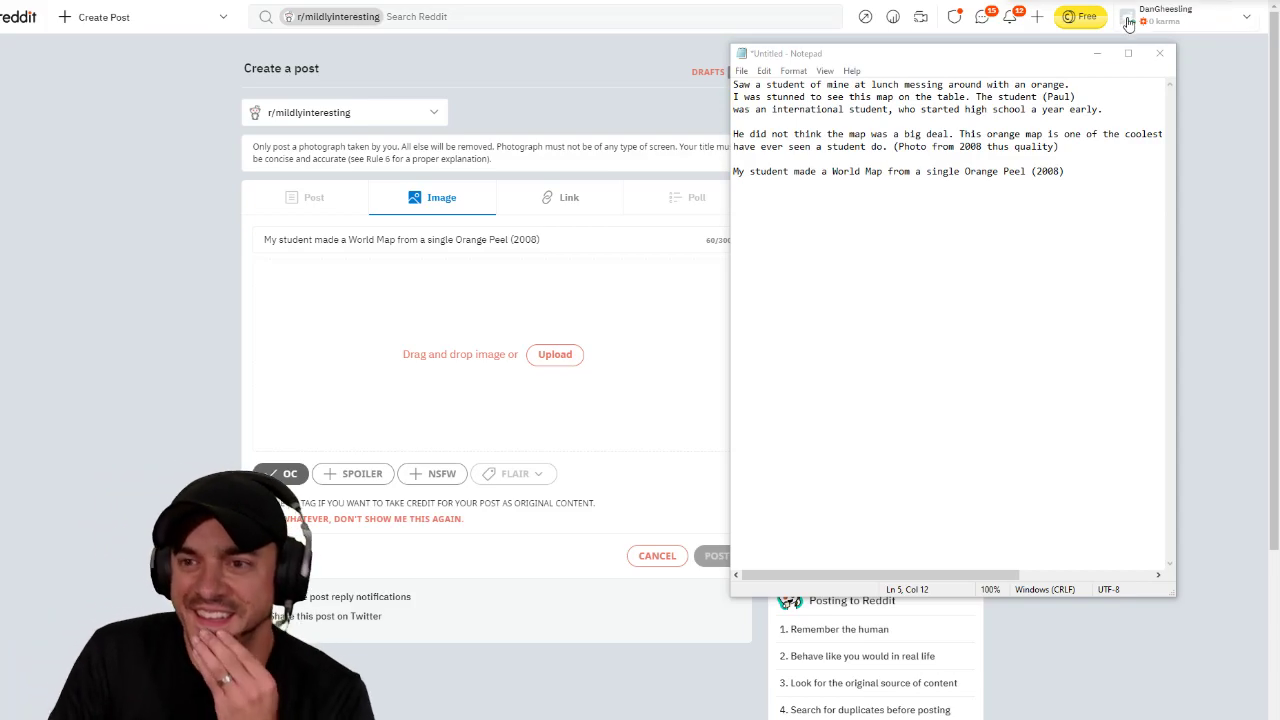
Step: Insert "in the US" after "high school" and delete the sentence "He did not think the map was a big deal." with its blank line
left_click(893, 109)
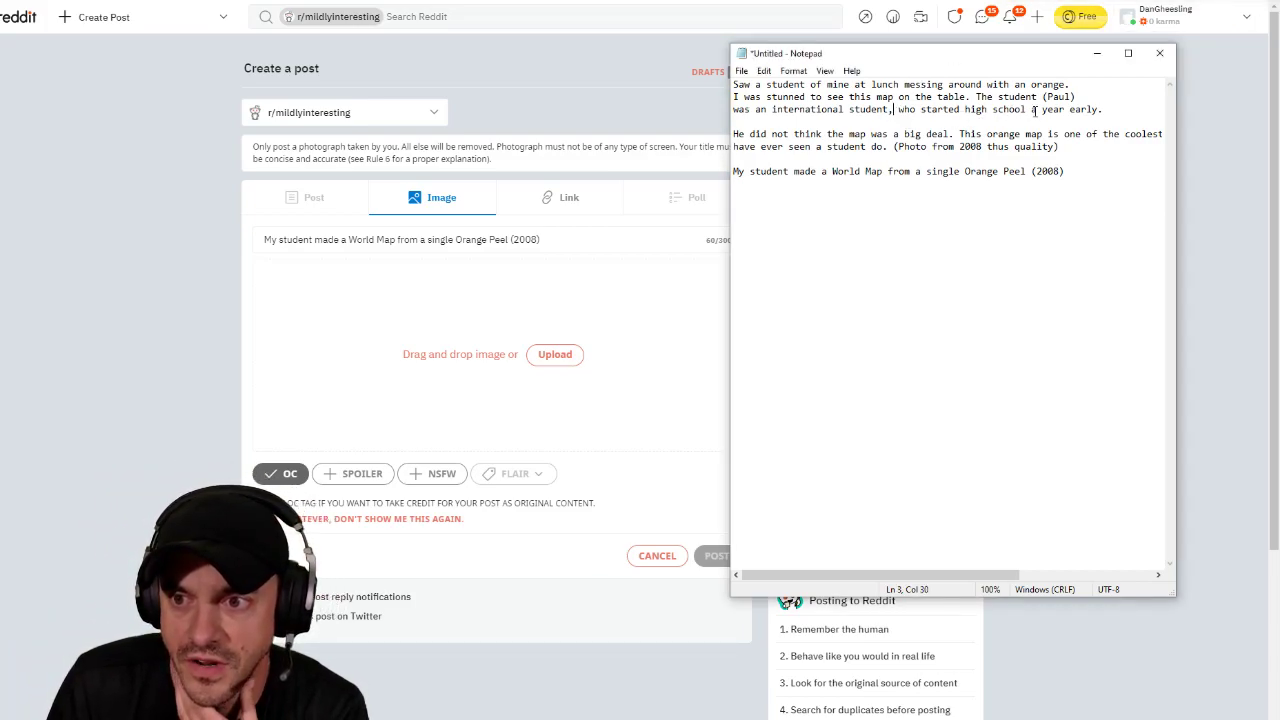
left_click(1033, 110)
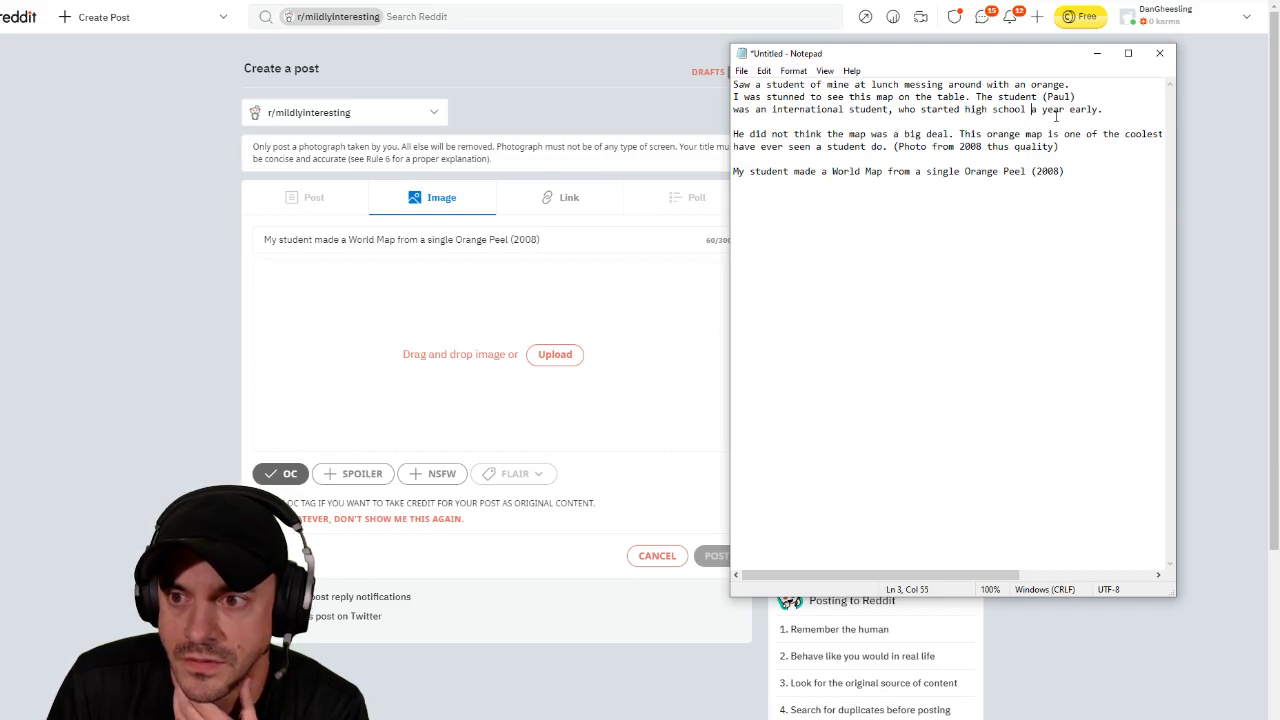
type("in the US")
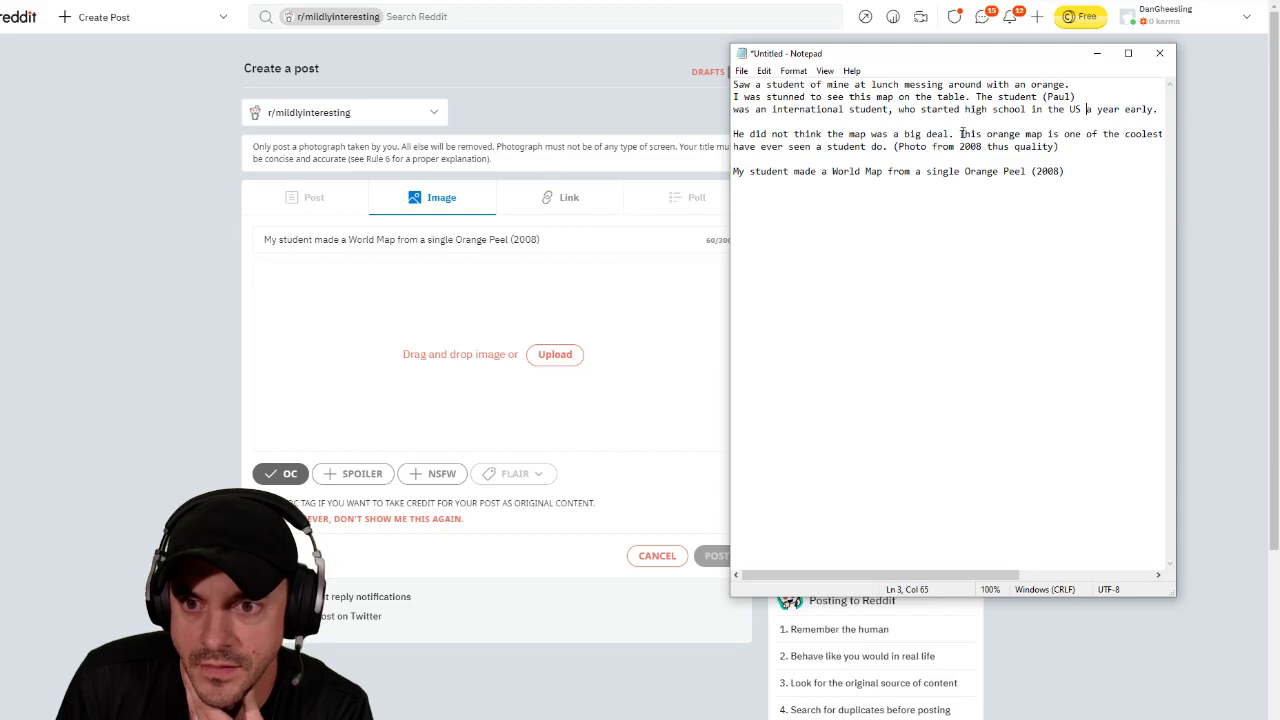
left_click_drag(961, 133, 745, 120)
key("BackSpace")
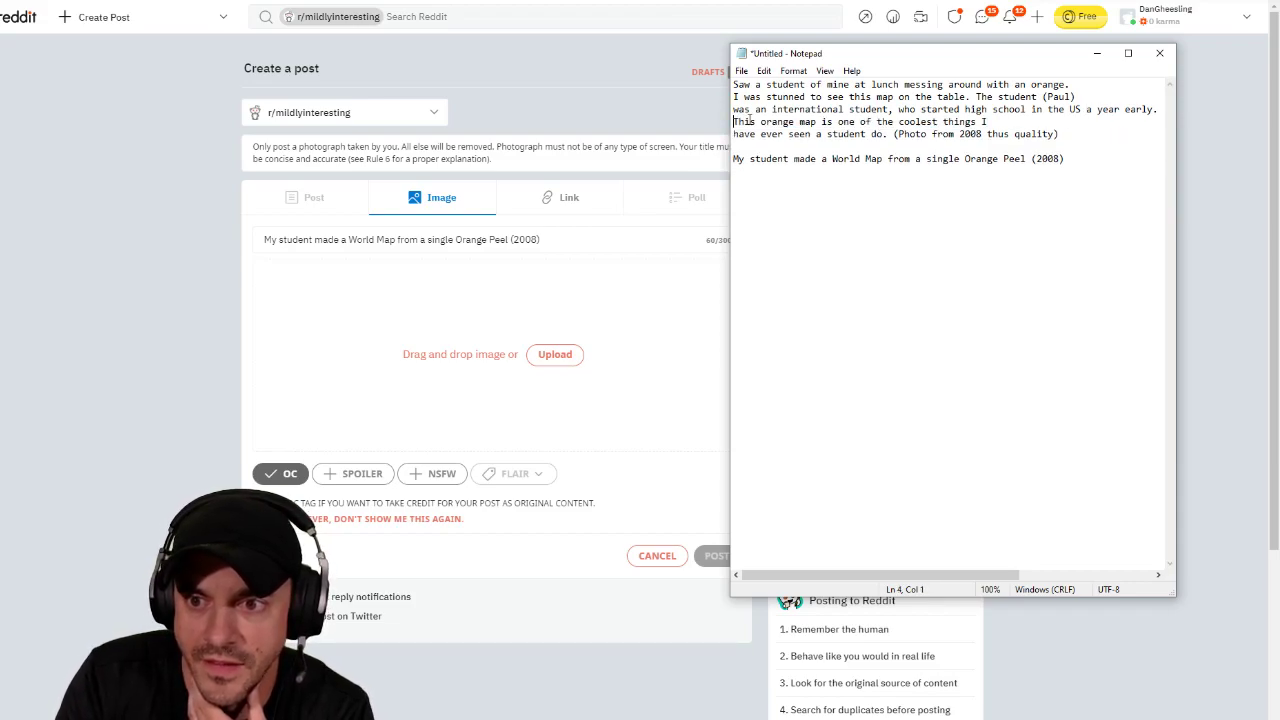
Step: Join "have ever seen a student do." to the "coolest things I" line and put "(Photo from 2008 thus quality)" on its own line
left_click(1013, 122)
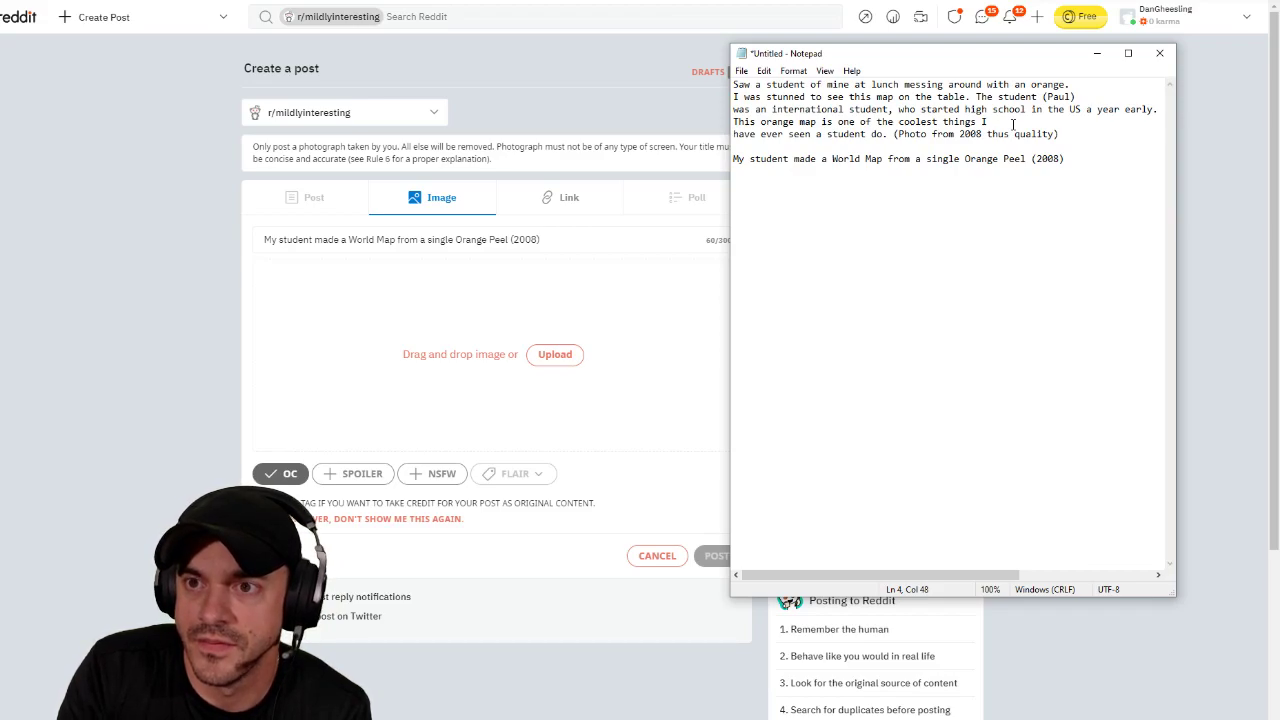
key("Delete")
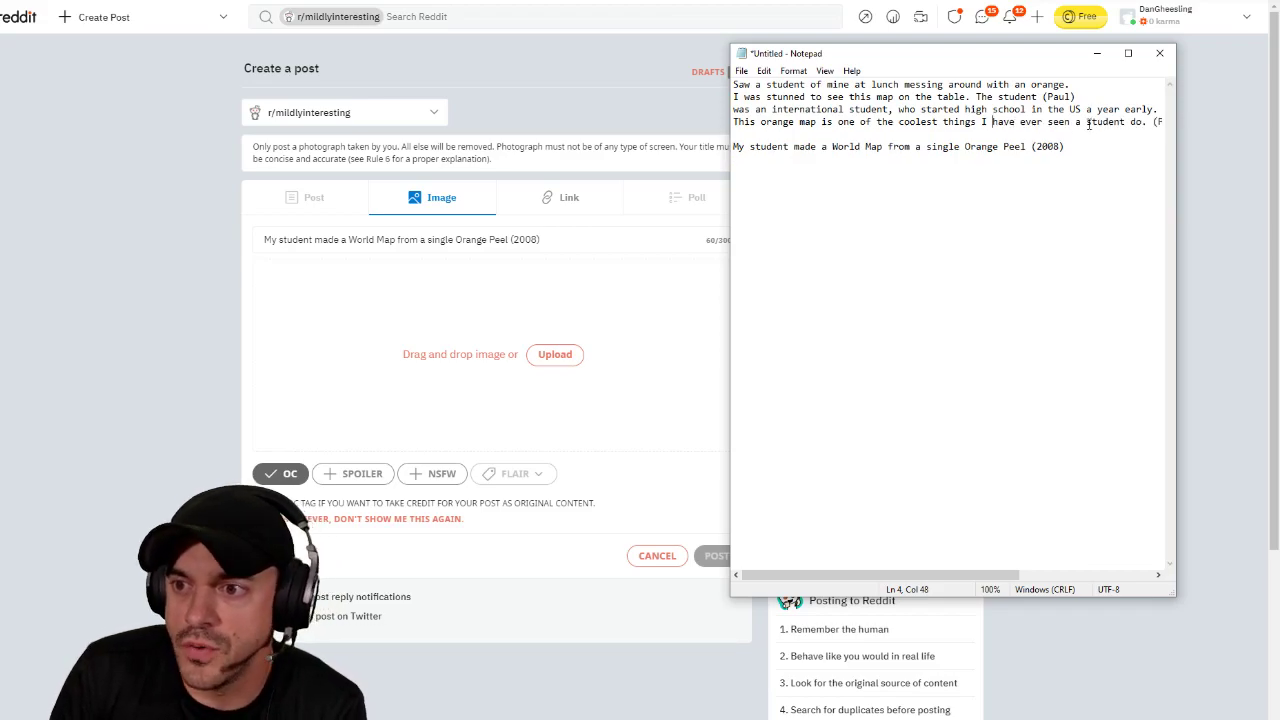
left_click(1152, 122)
key("Return")
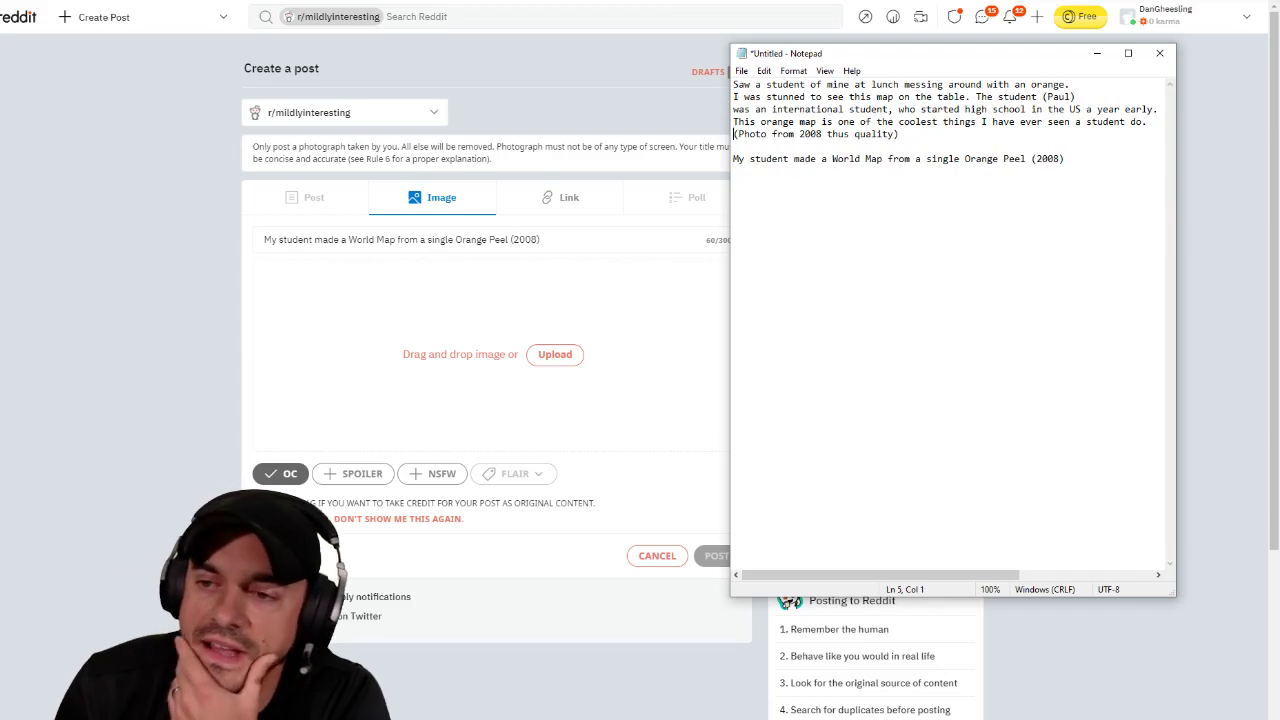
left_click_drag(1160, 109, 898, 109)
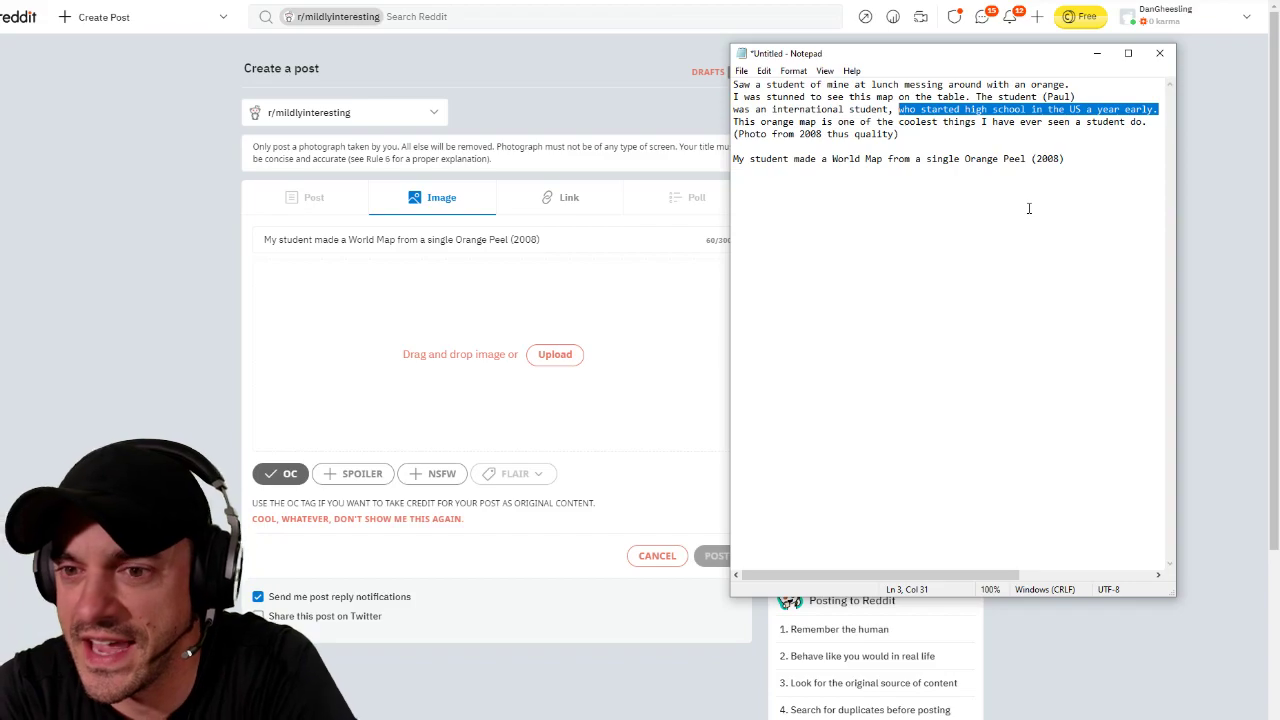
left_click(928, 136)
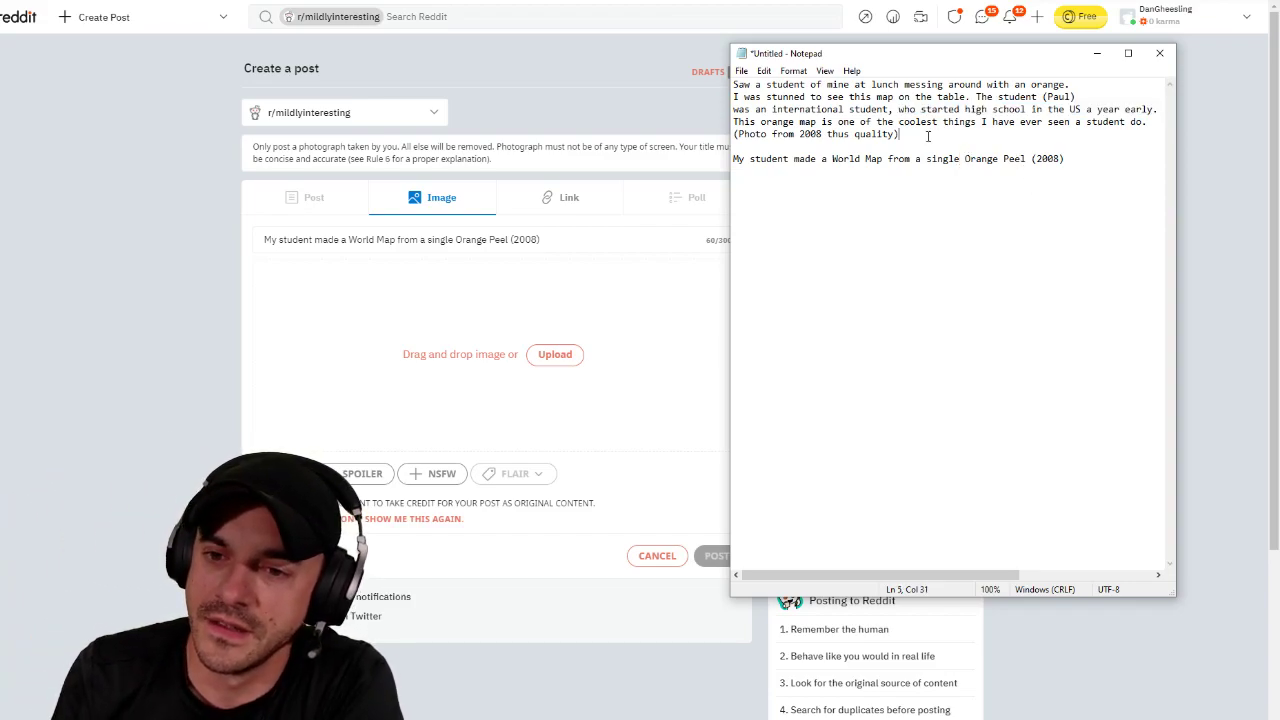
left_click_drag(928, 136, 733, 84)
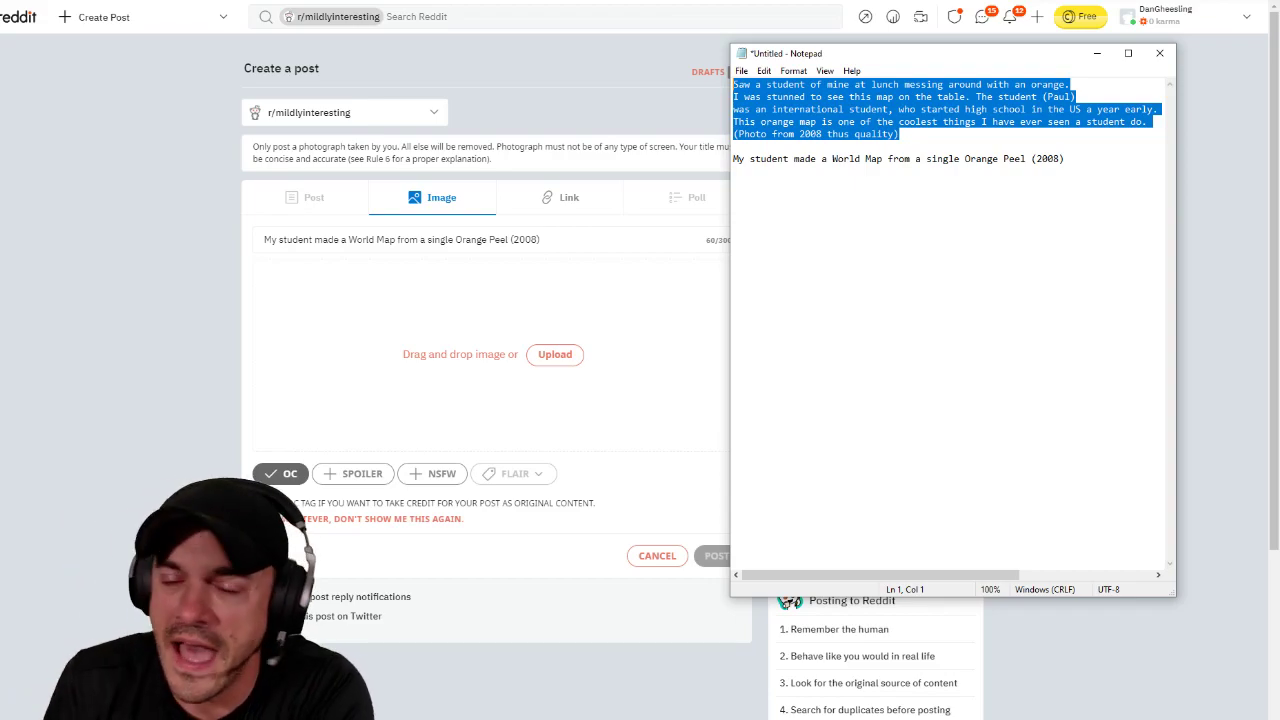
left_click(1038, 159)
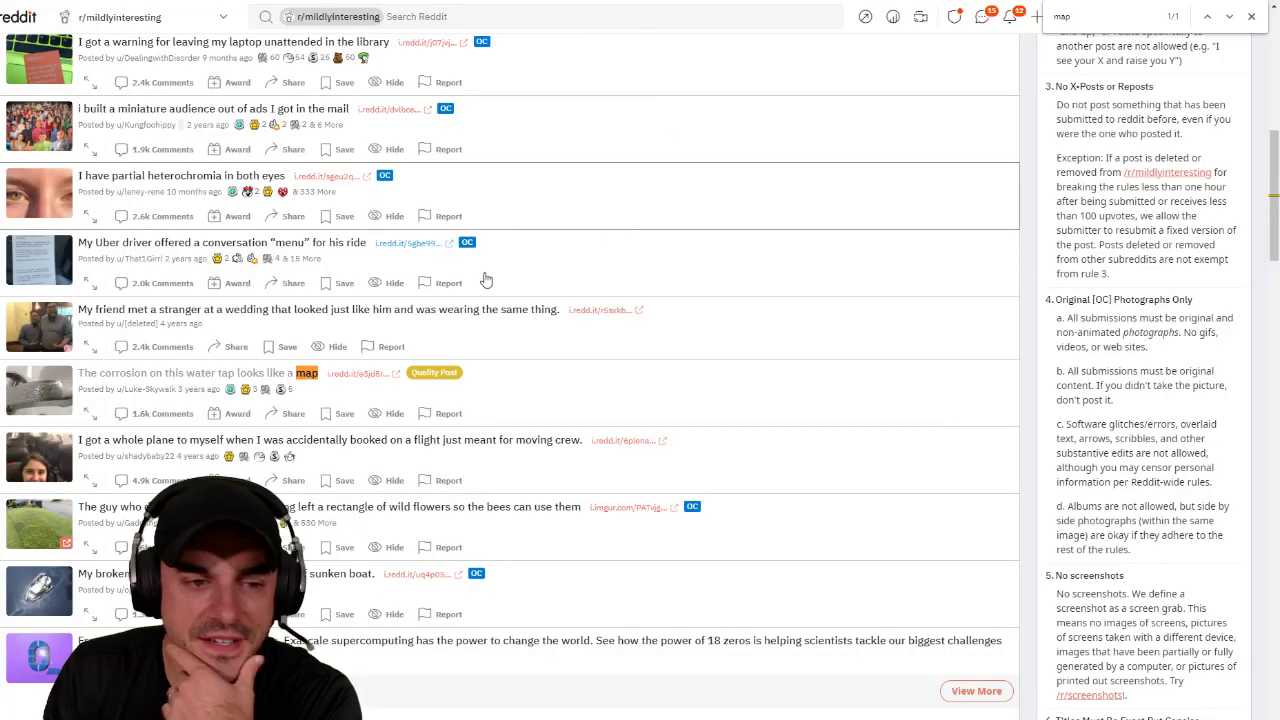
Step: Open "Found the cliff this Clif bar came from." from r/mildlyinteresting's all-time top posts and review its photo and top comments
scroll(610, 235, "up", 3)
scroll(619, 228, "up", 4)
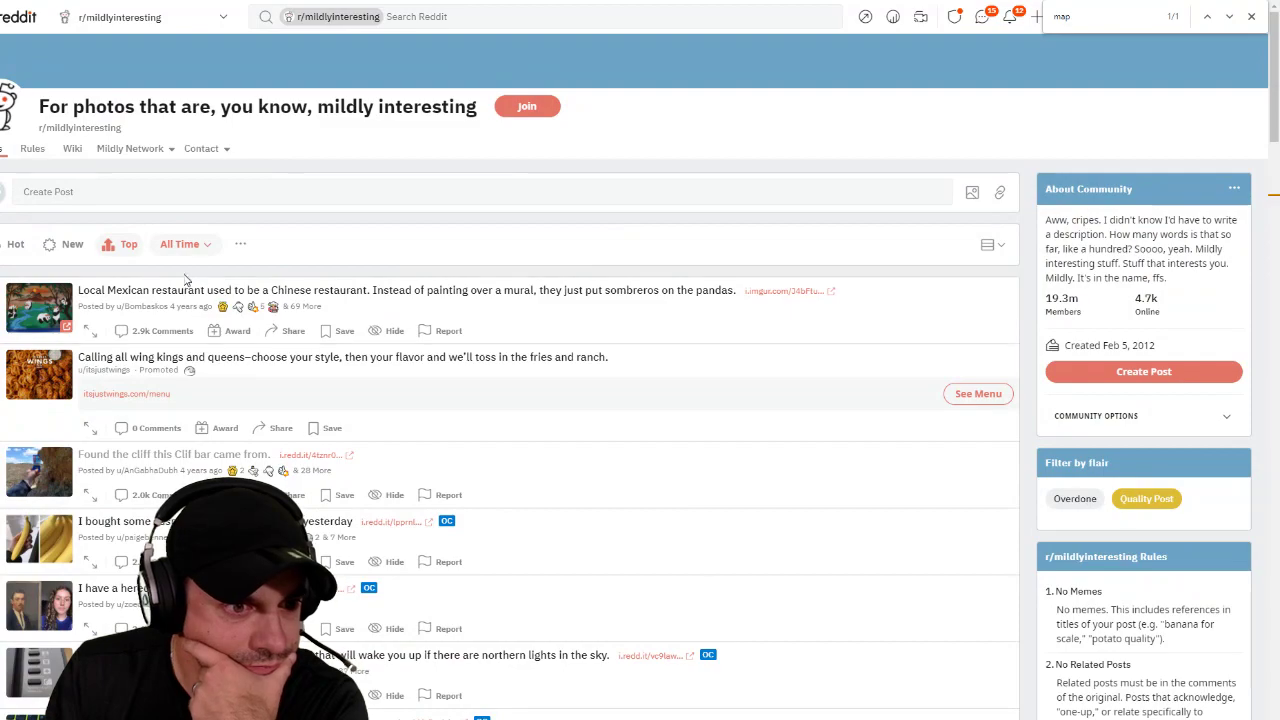
scroll(398, 297, "down", 2)
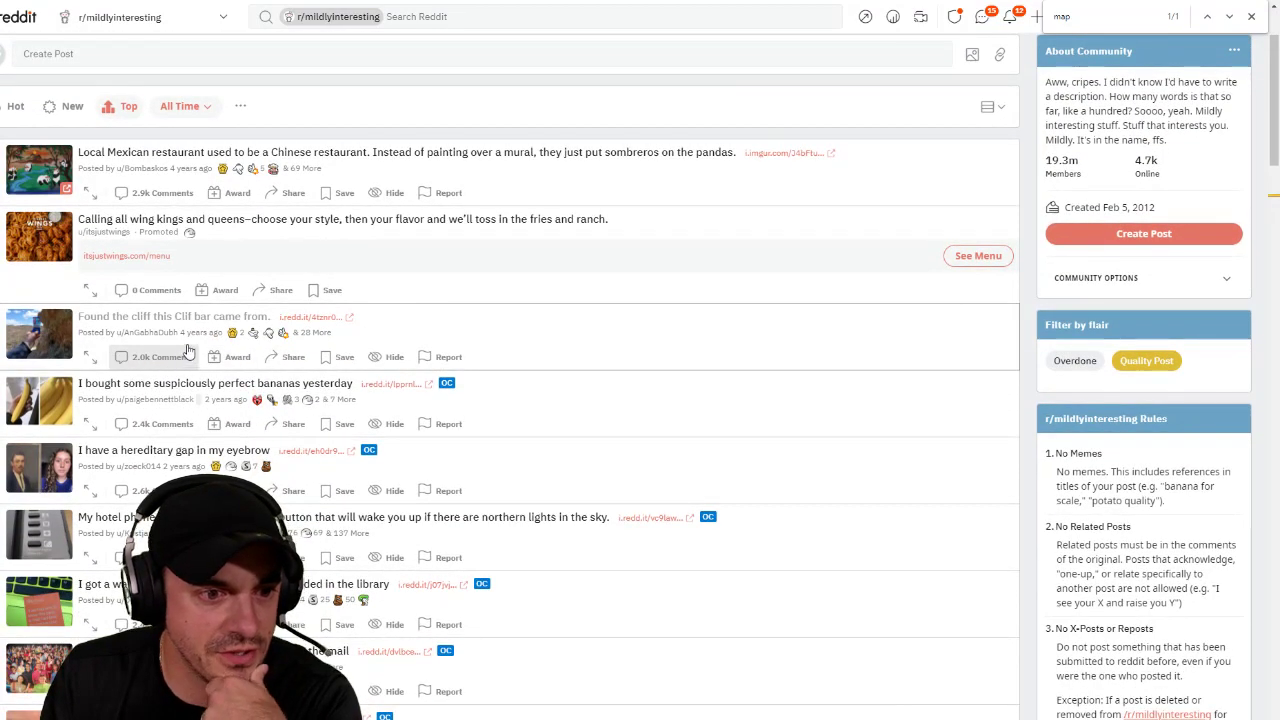
left_click(199, 319)
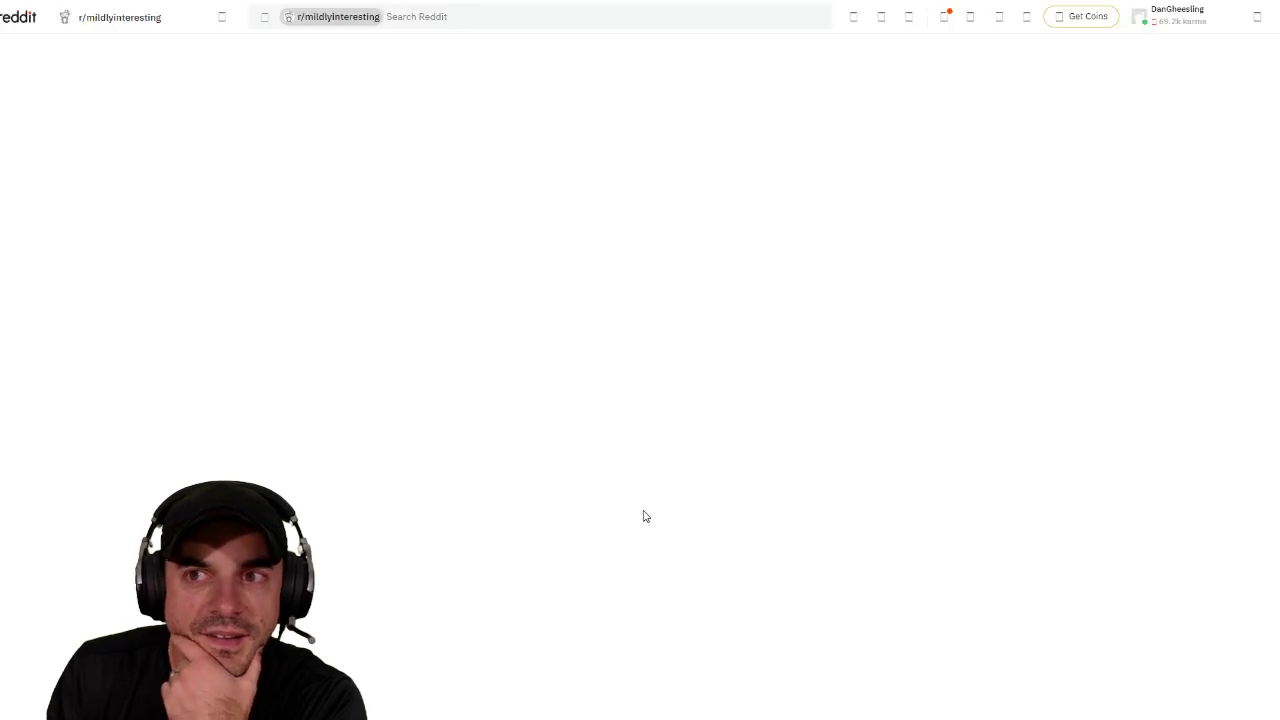
scroll(640, 515, "down", 3)
scroll(595, 508, "down", 3)
scroll(500, 509, "up", 1)
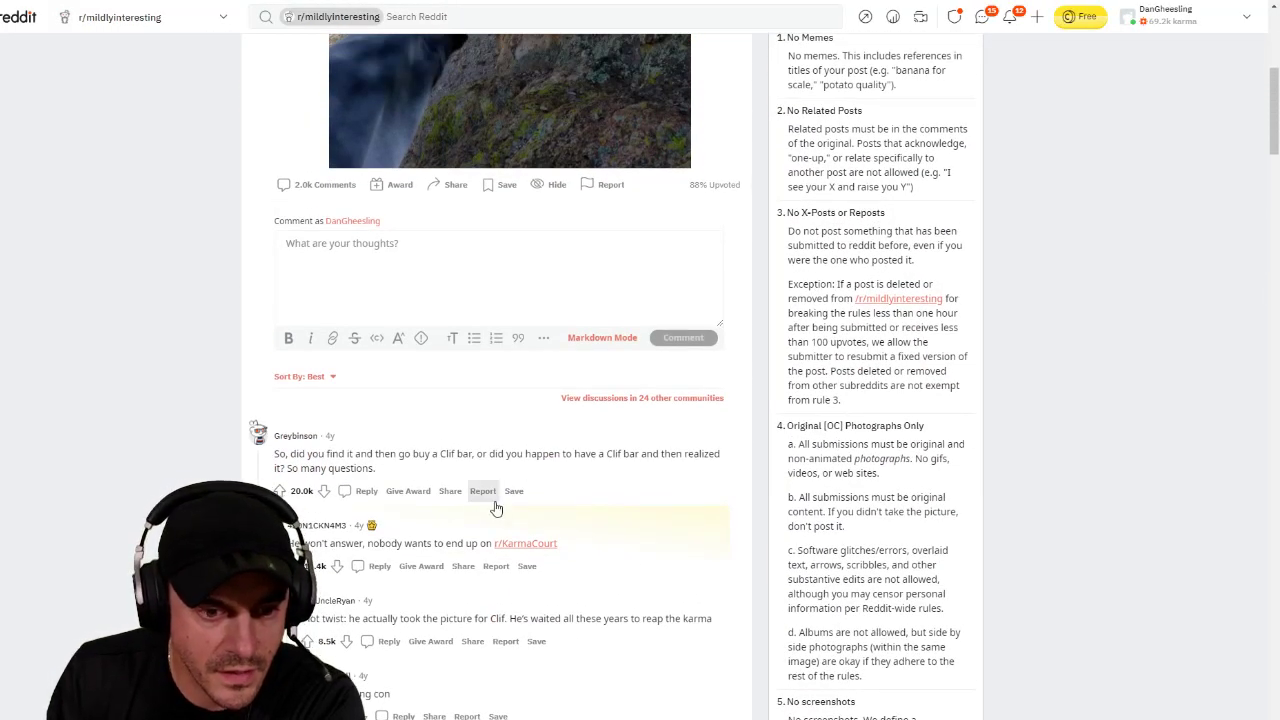
scroll(540, 568, "up", 1)
scroll(549, 571, "down", 2)
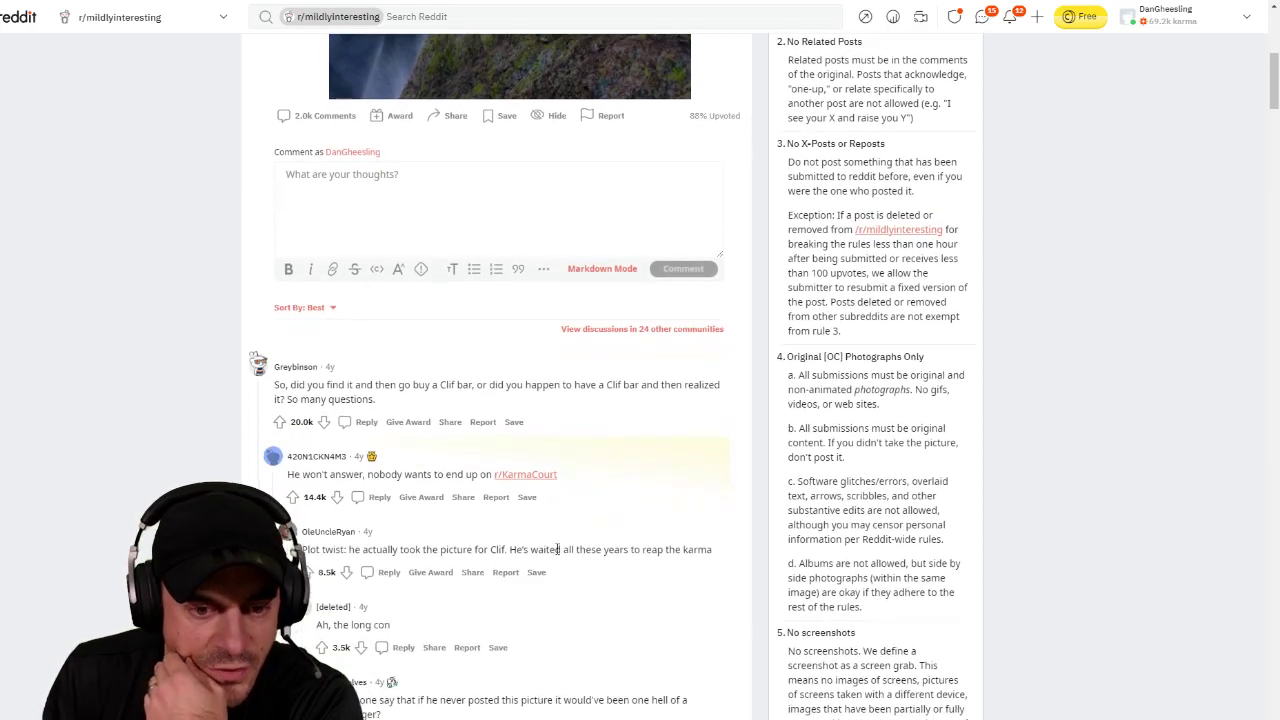
scroll(600, 490, "up", 6)
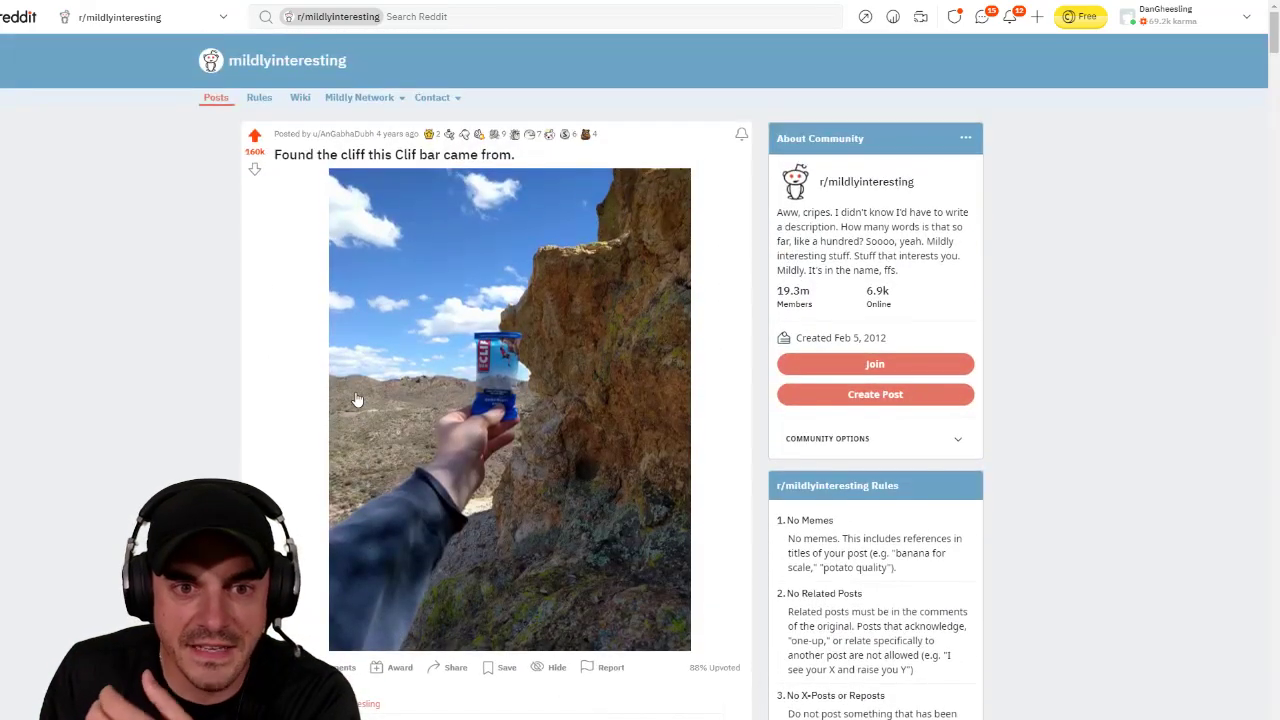
right_click(213, 356)
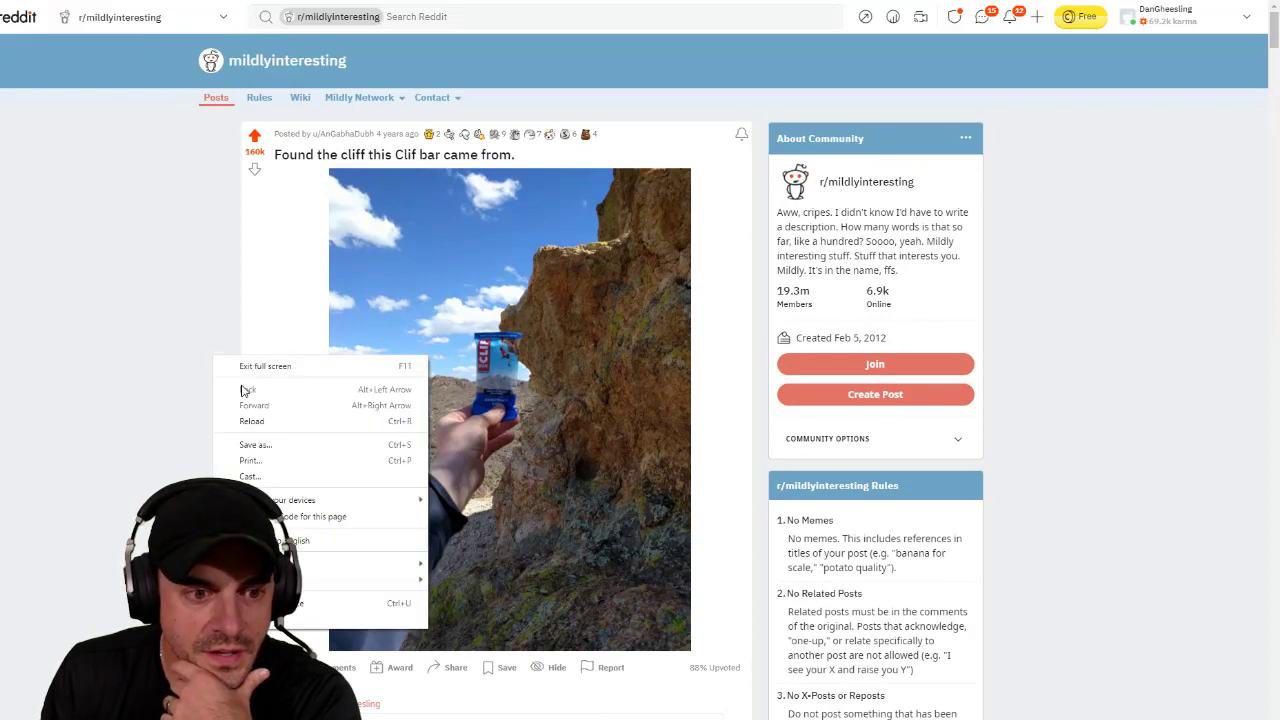
right_click(155, 383)
left_click(129, 460)
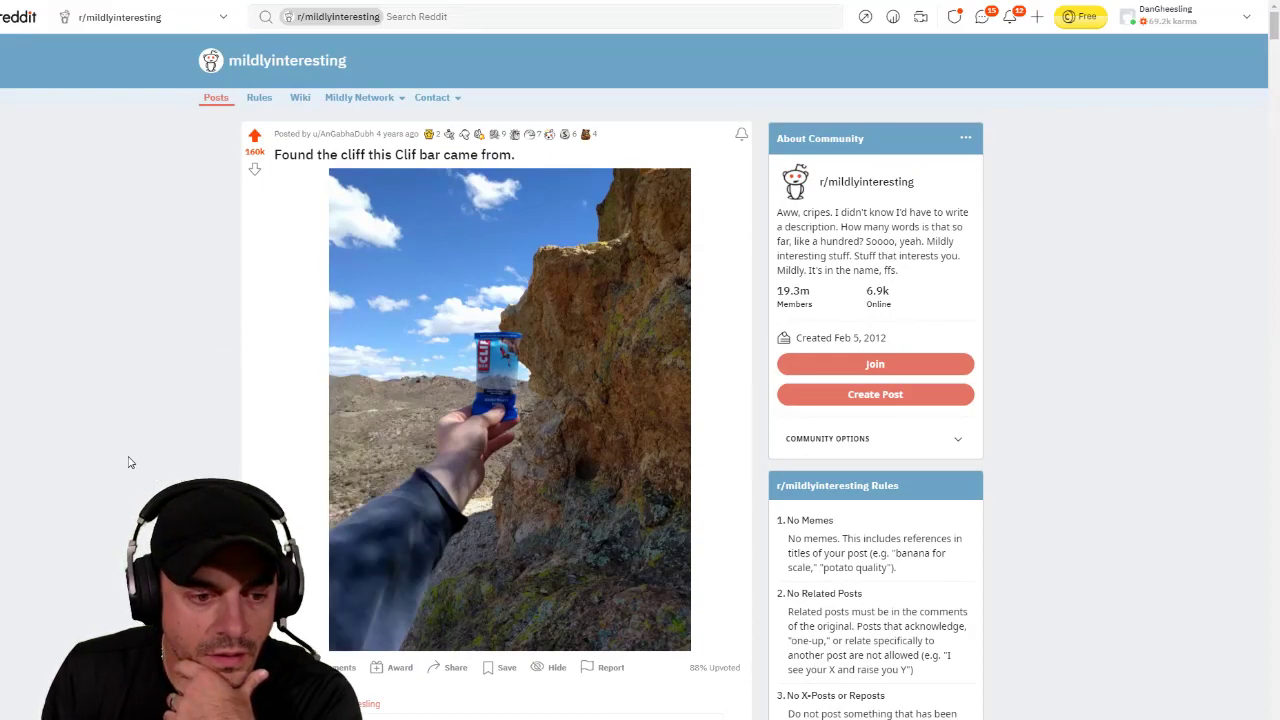
Step: Return to the all-time top posts list and open "The corrosion on this water tap looks like a map"
key("F11")
key("Escape")
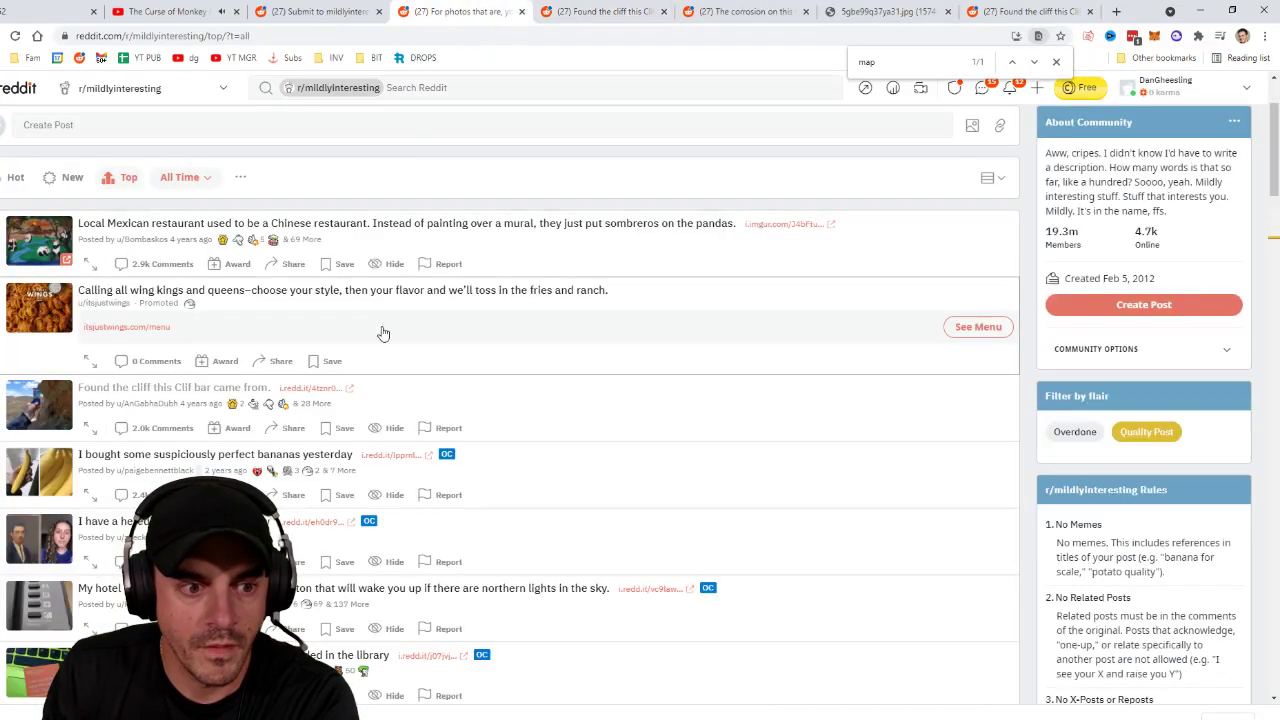
key("F11")
scroll(554, 443, "down", 3)
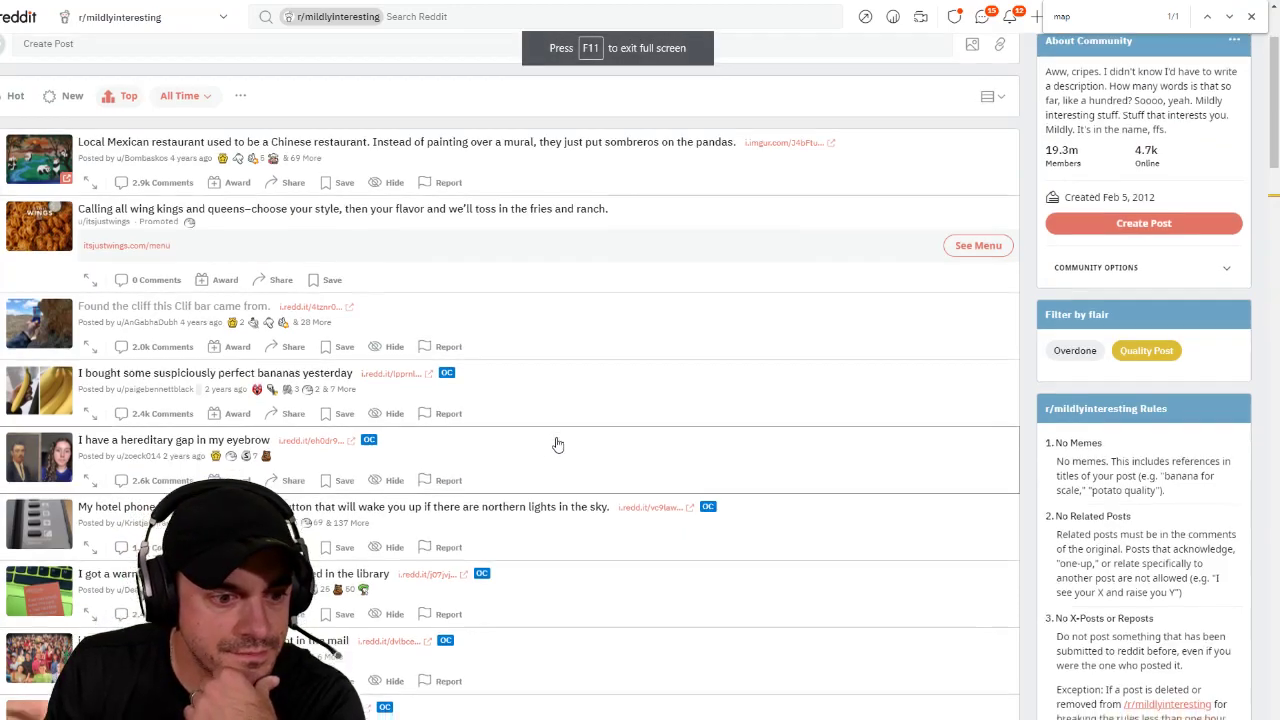
scroll(430, 488, "down", 2)
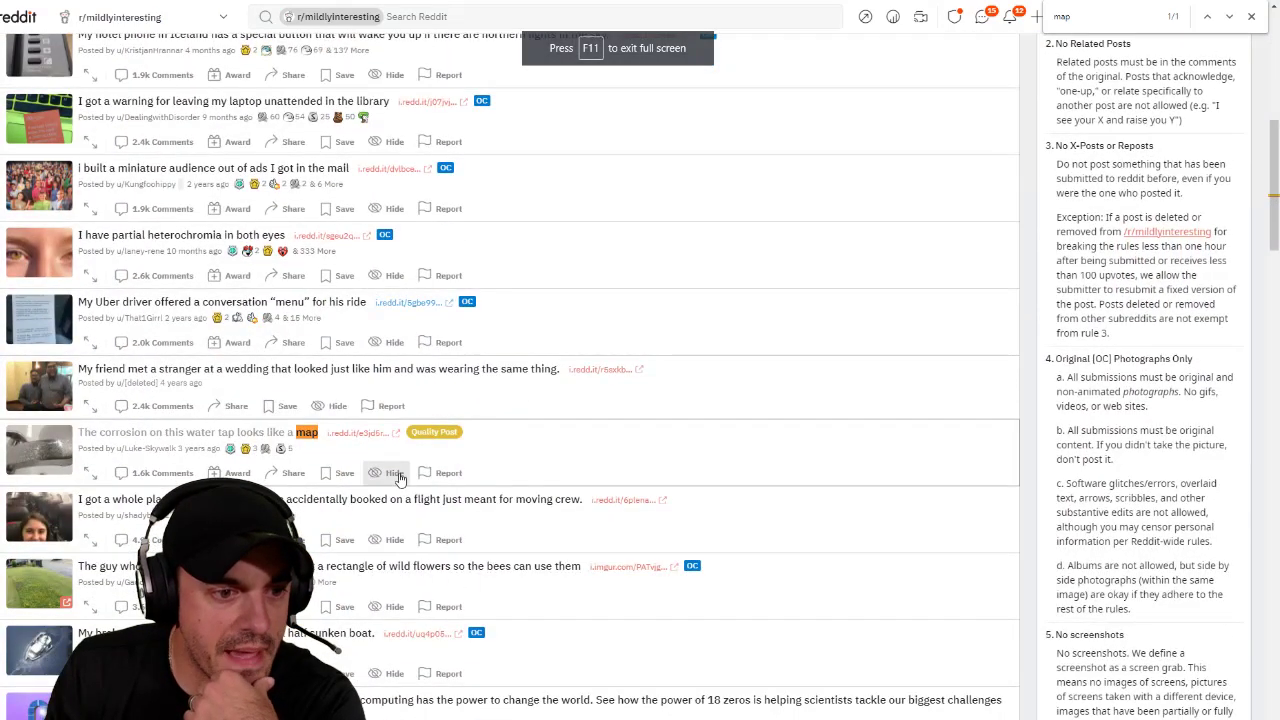
left_click(238, 437)
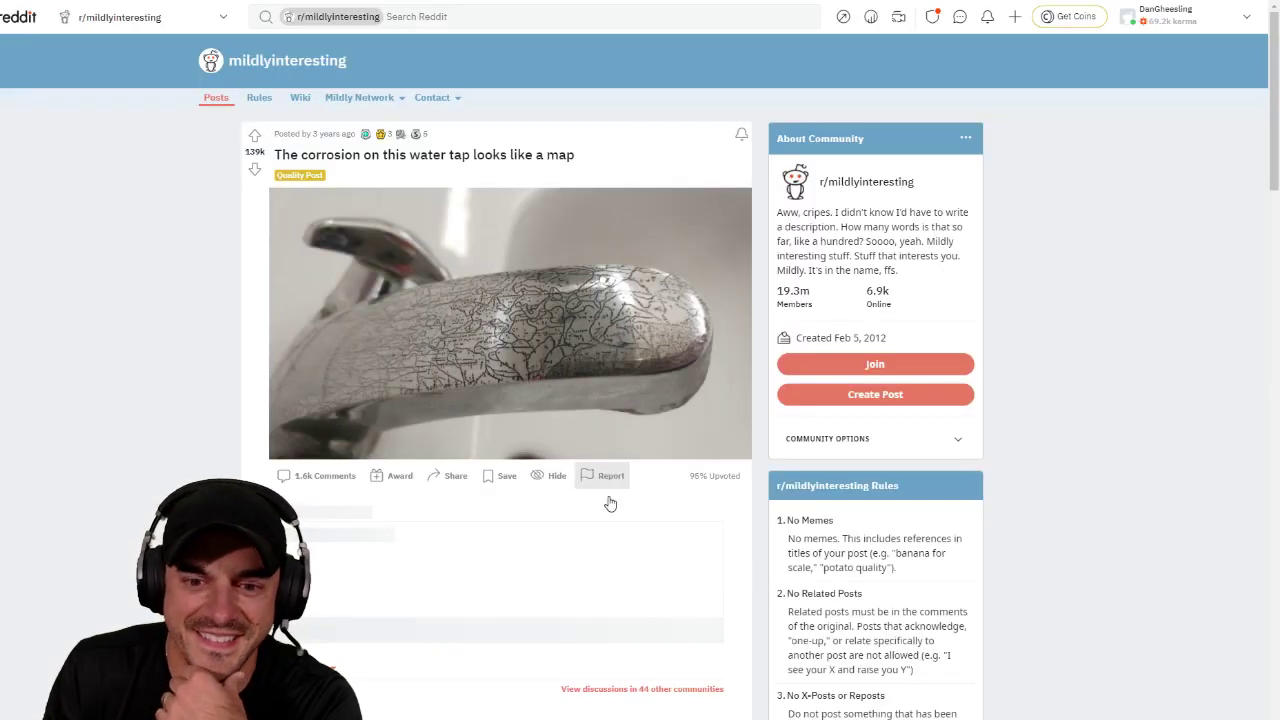
Step: Examine the photo and top comments of the water tap corrosion post
scroll(449, 529, "down", 3)
scroll(420, 540, "down", 1)
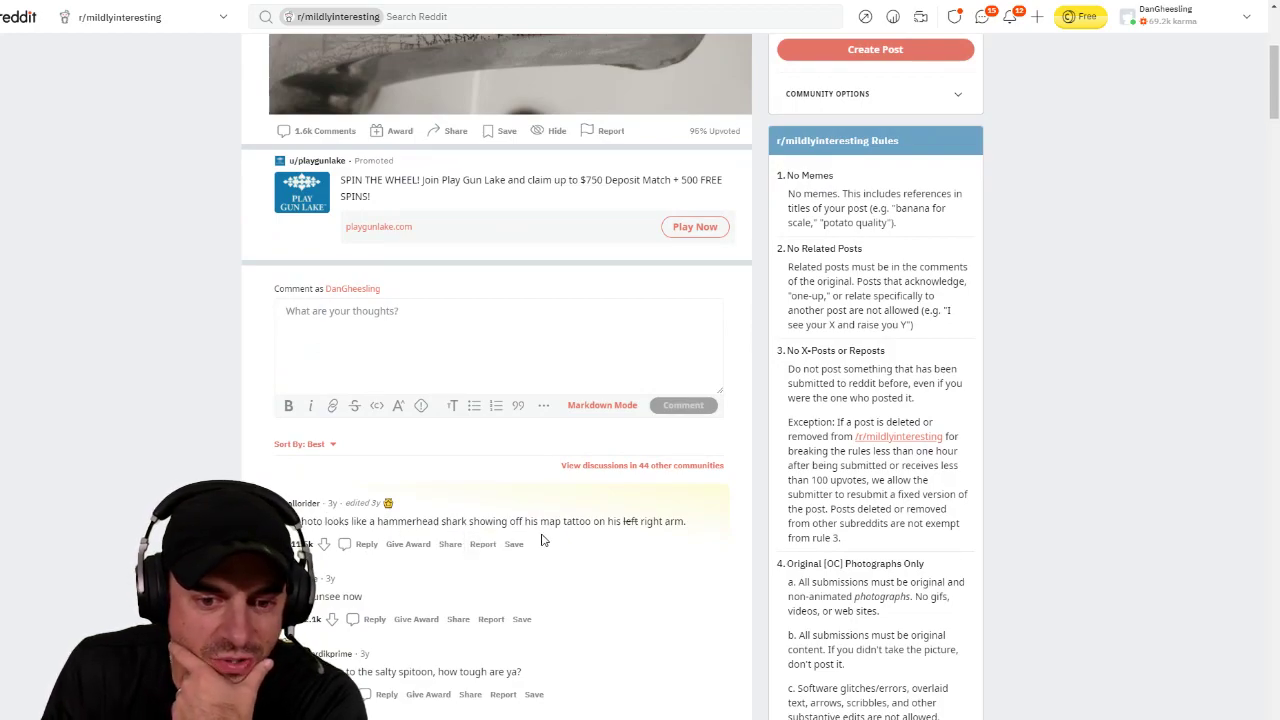
scroll(651, 543, "up", 1)
scroll(651, 543, "up", 1)
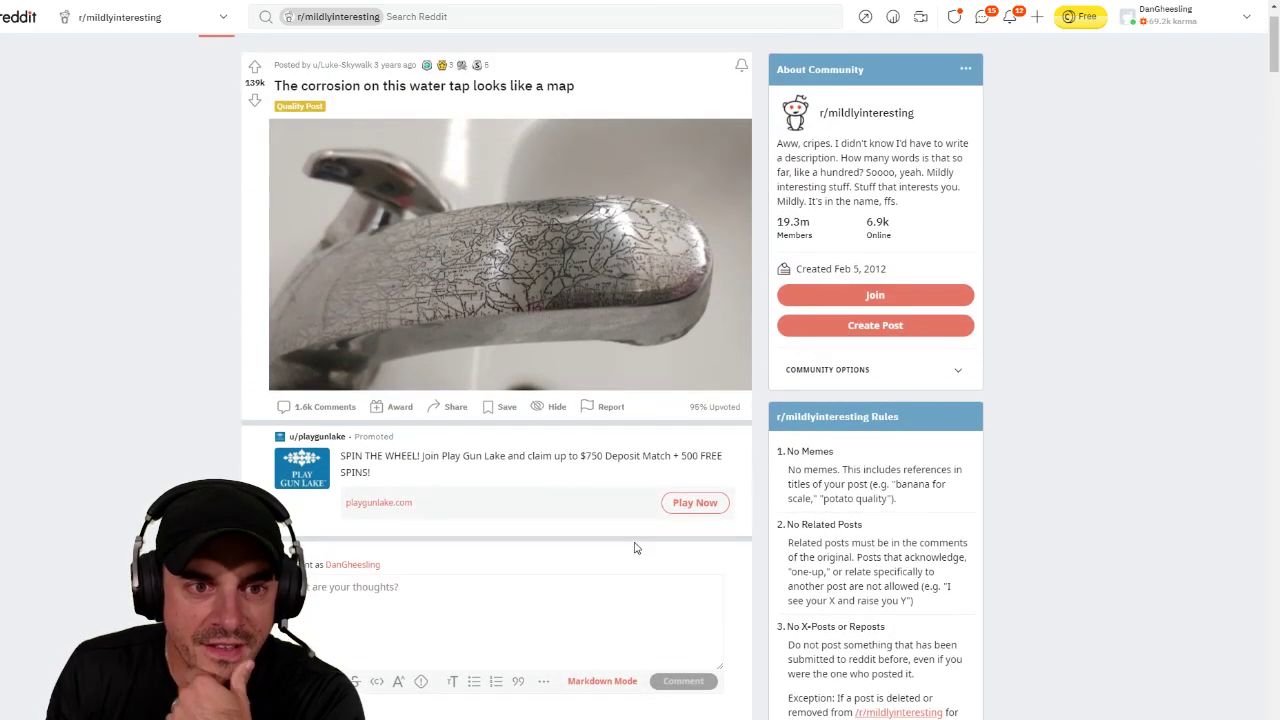
scroll(591, 528, "down", 3)
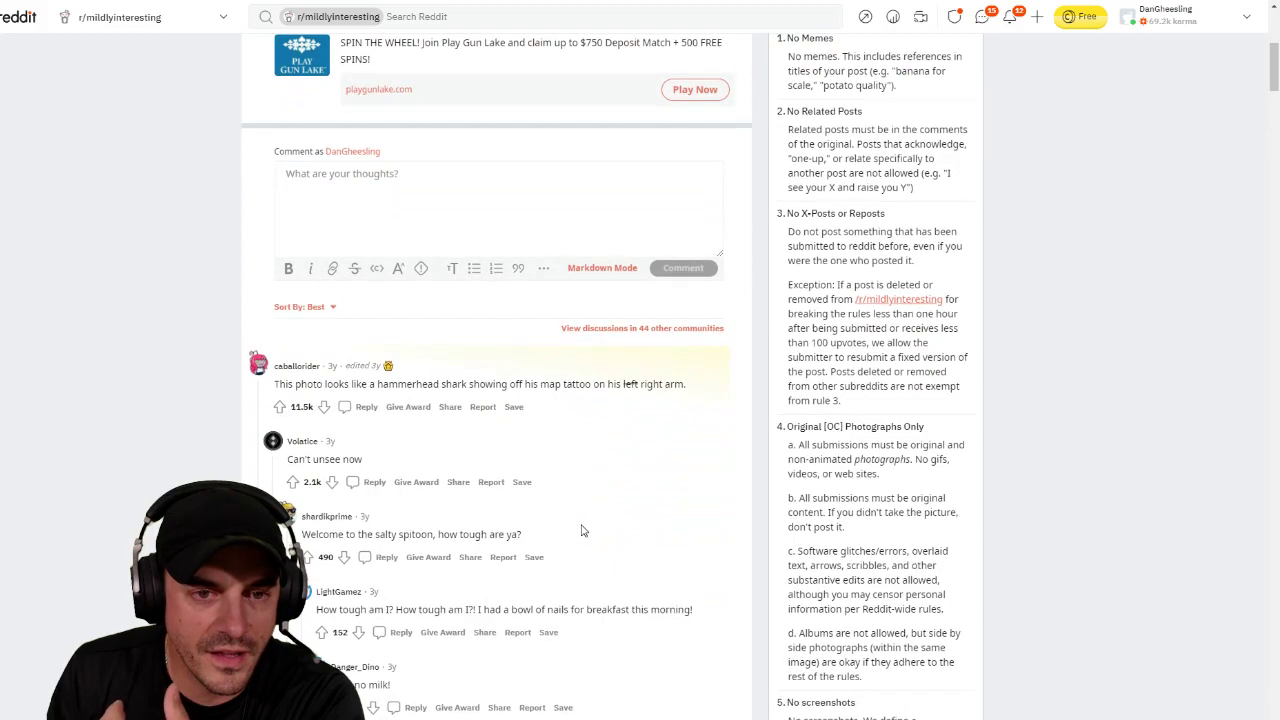
scroll(575, 531, "up", 5)
right_click(61, 386)
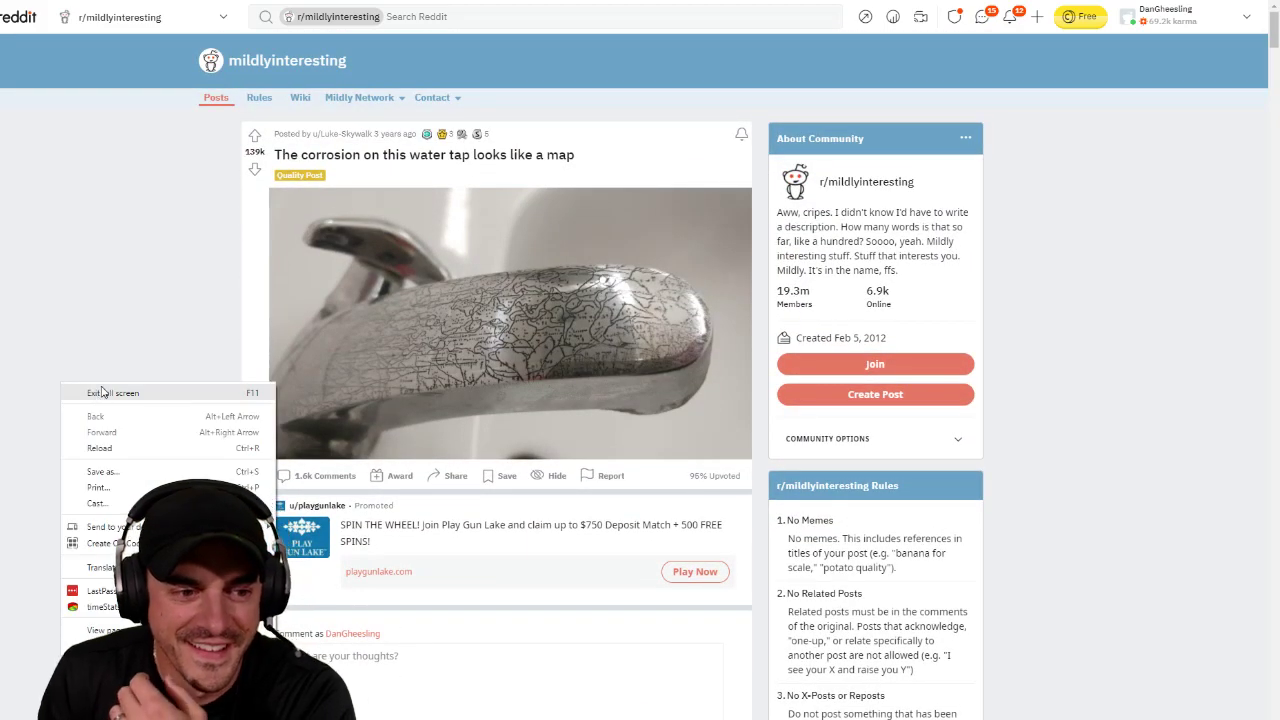
left_click(84, 331)
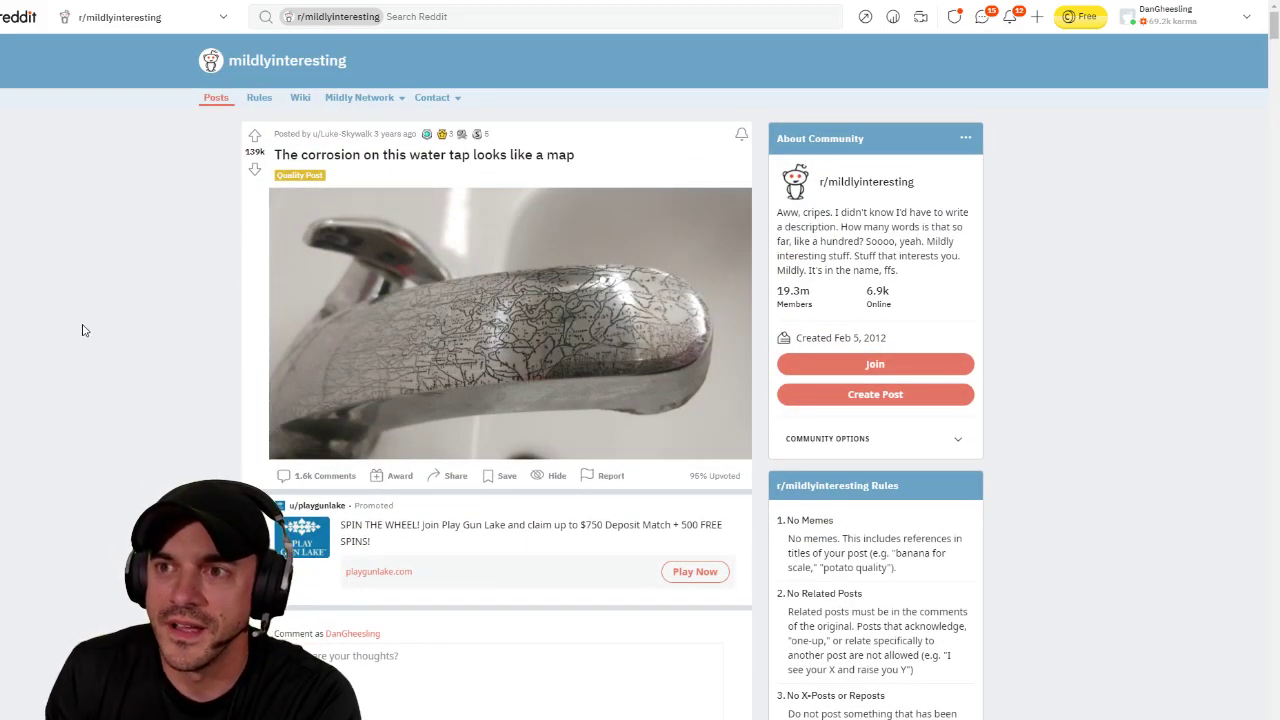
right_click(108, 326)
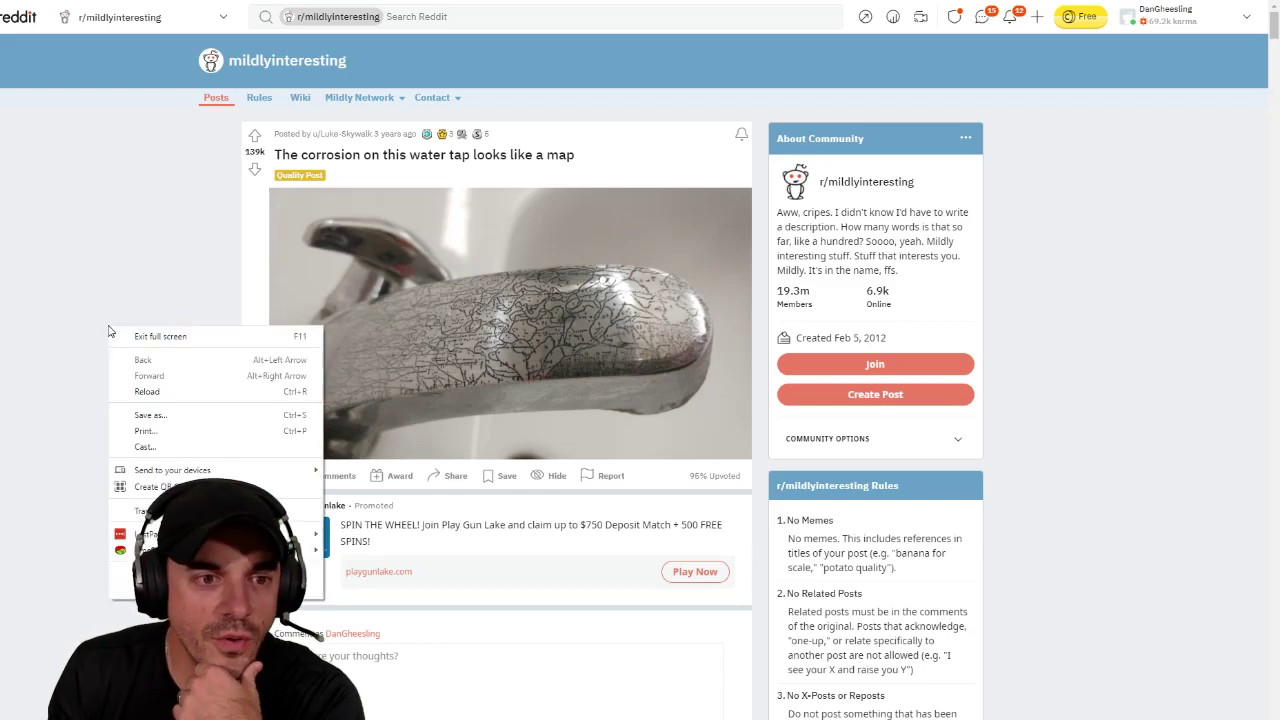
Step: Return to the all-time top posts list and open "I got a whole plane to myself when I was accidentally booked on a flight"
left_click(110, 288)
key("F11")
key("alt+Left")
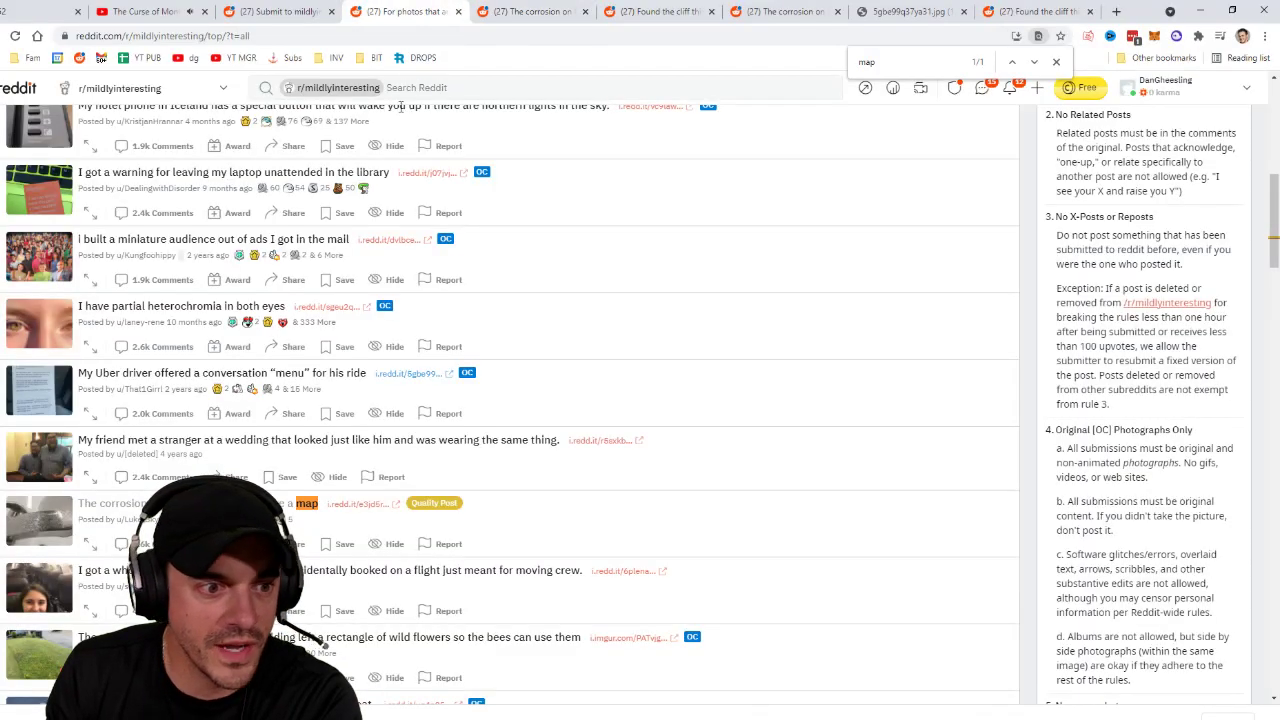
key("F11")
key("ctrl+f")
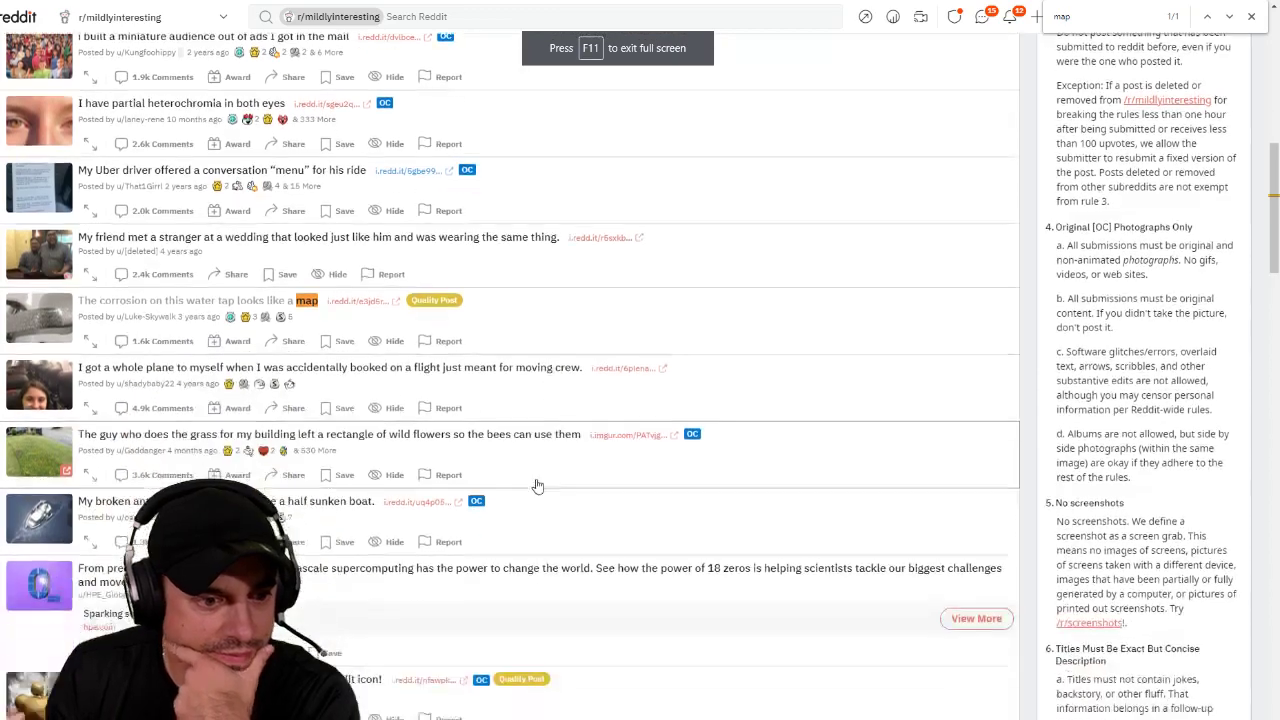
scroll(545, 480, "down", 1)
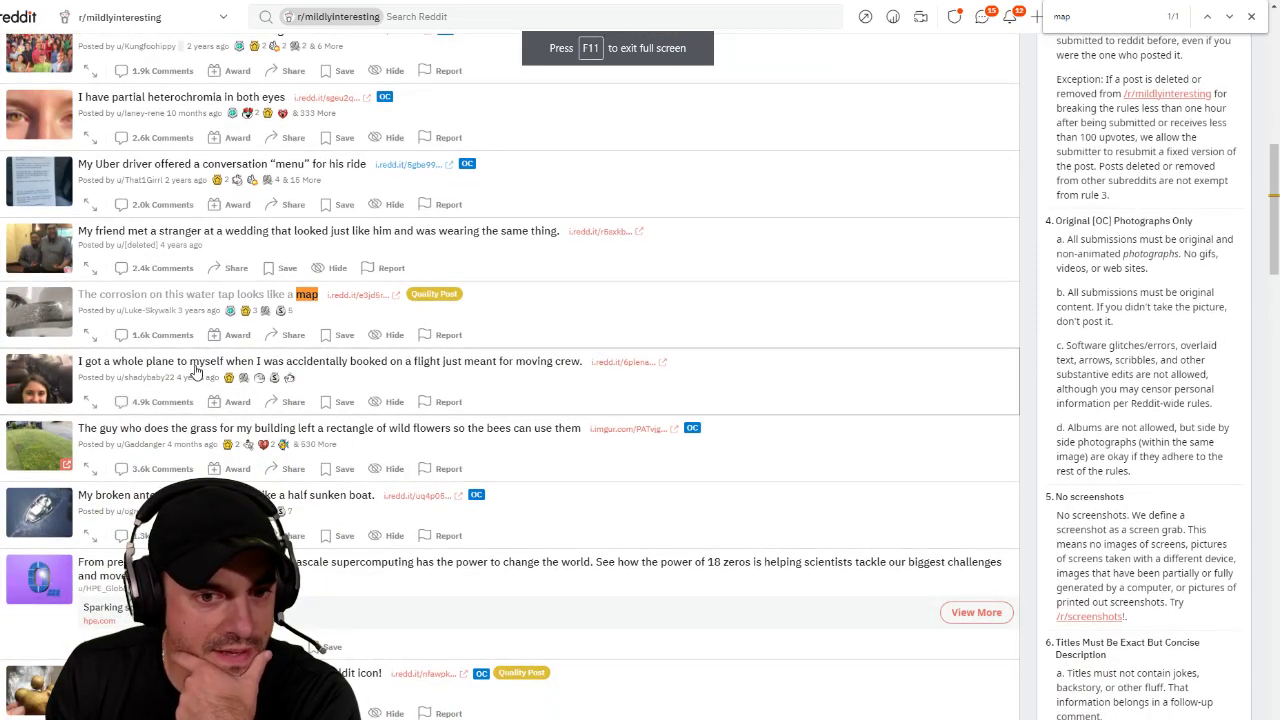
left_click(195, 370)
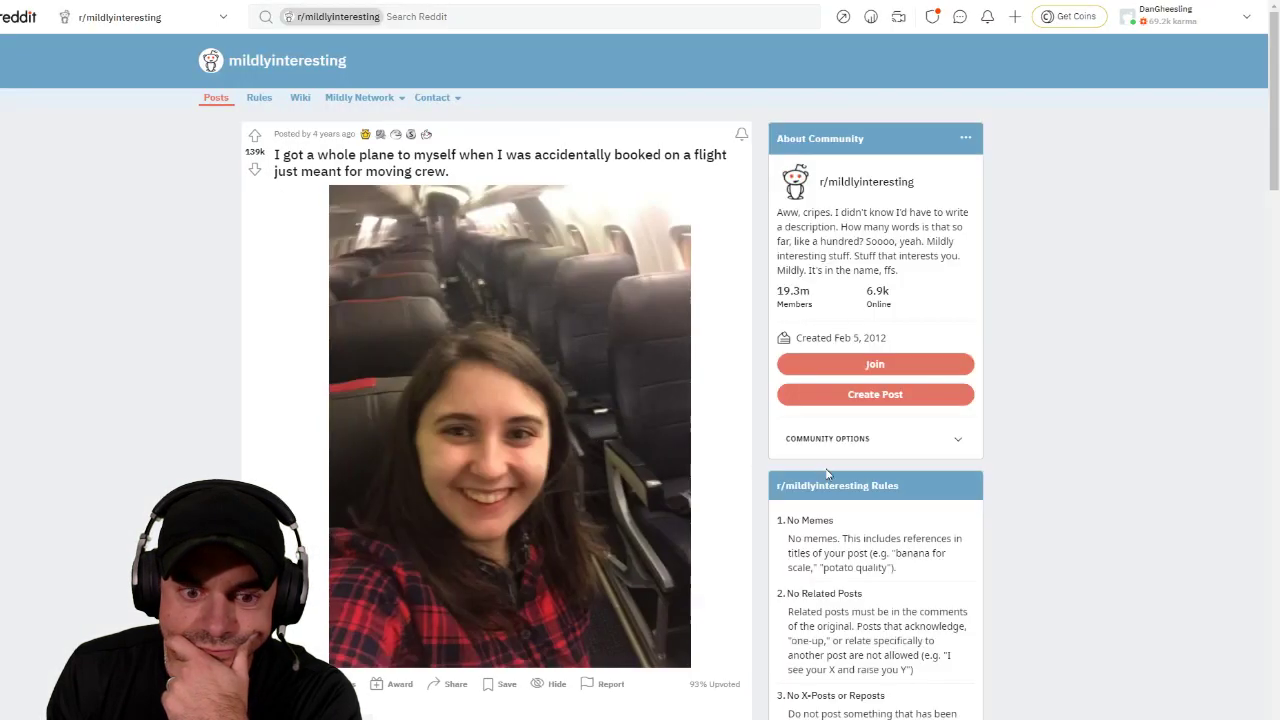
Step: Examine the photo, comment sorting options and top comments of the empty plane post
scroll(1088, 494, "down", 3)
scroll(1088, 494, "down", 2)
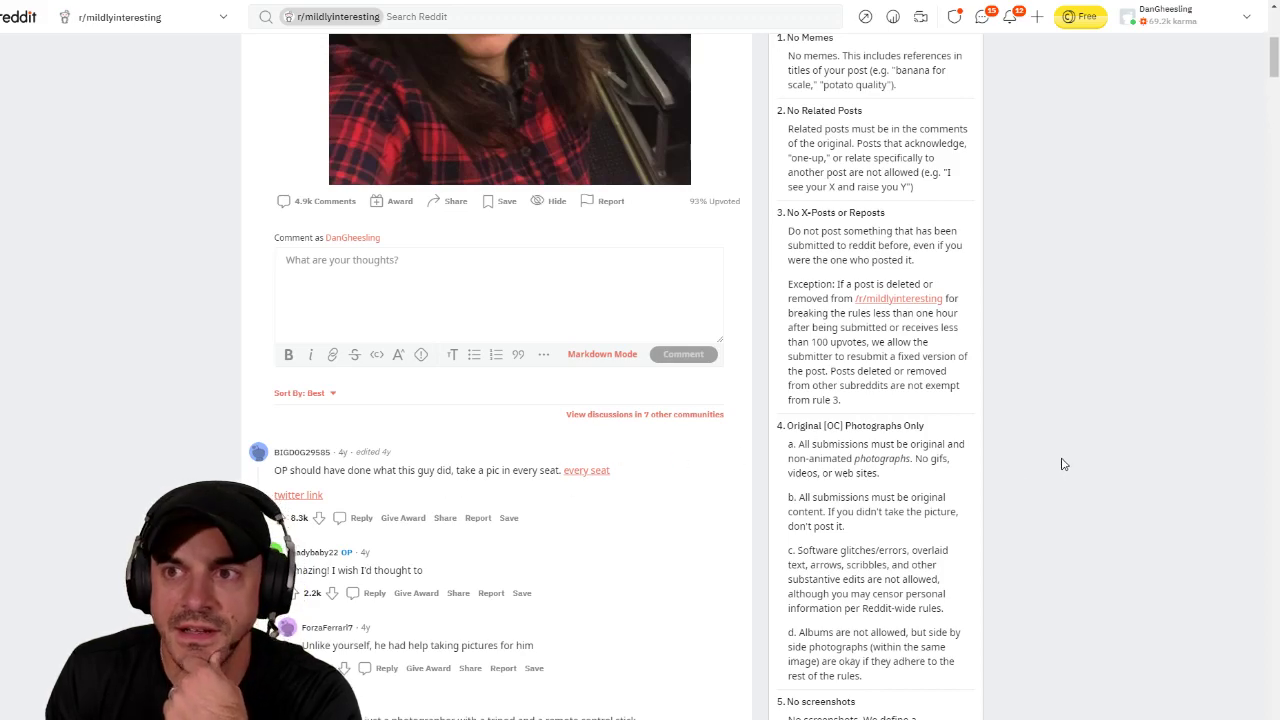
scroll(1062, 455, "up", 3)
scroll(1062, 455, "up", 2)
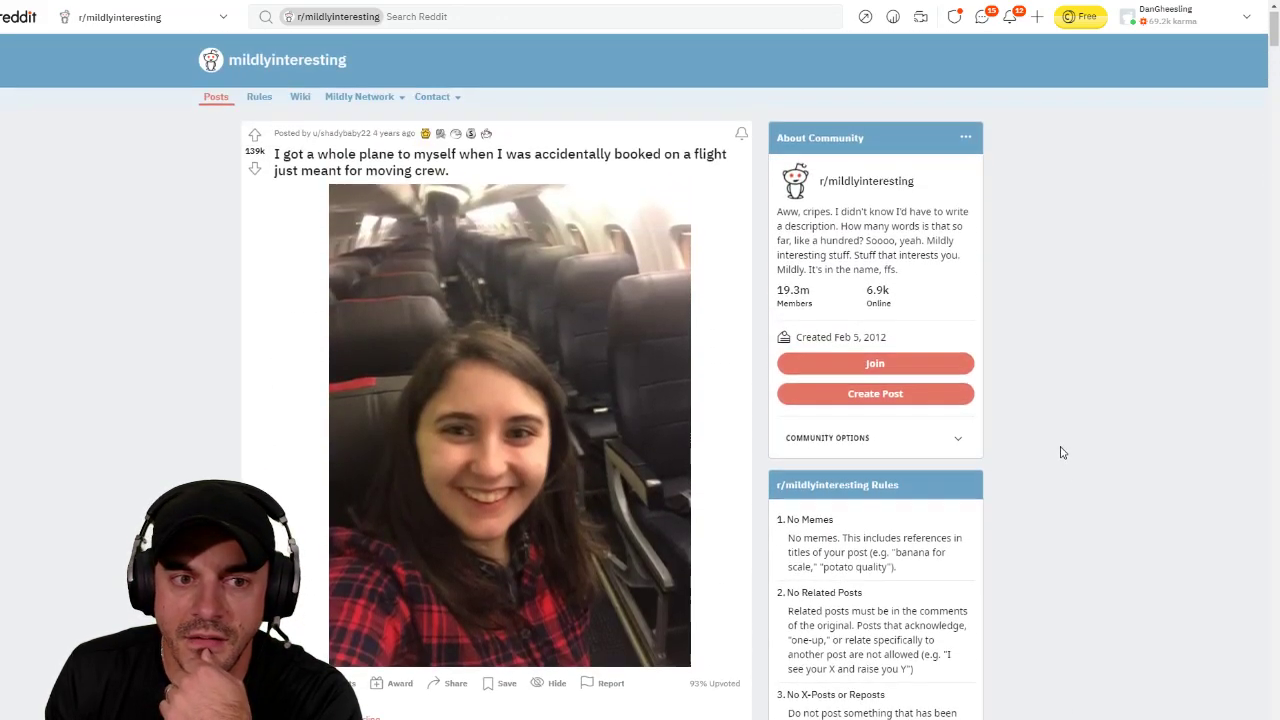
scroll(1062, 455, "down", 5)
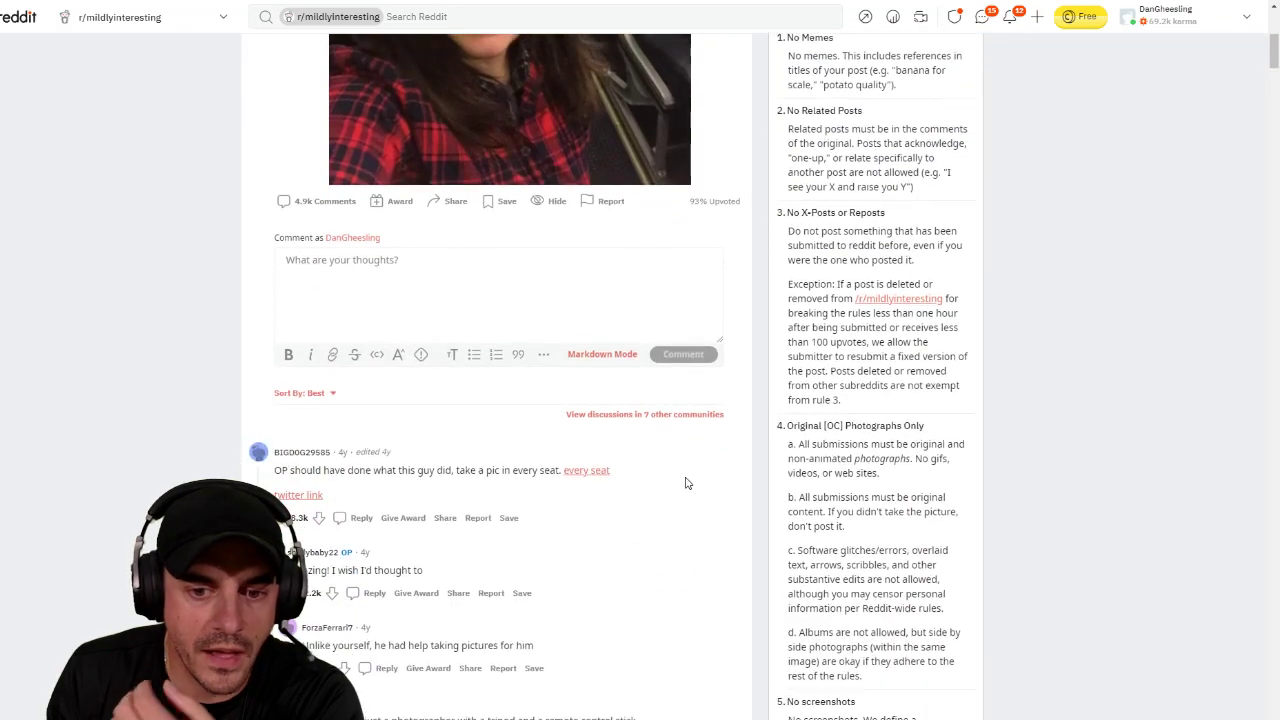
left_click(325, 395)
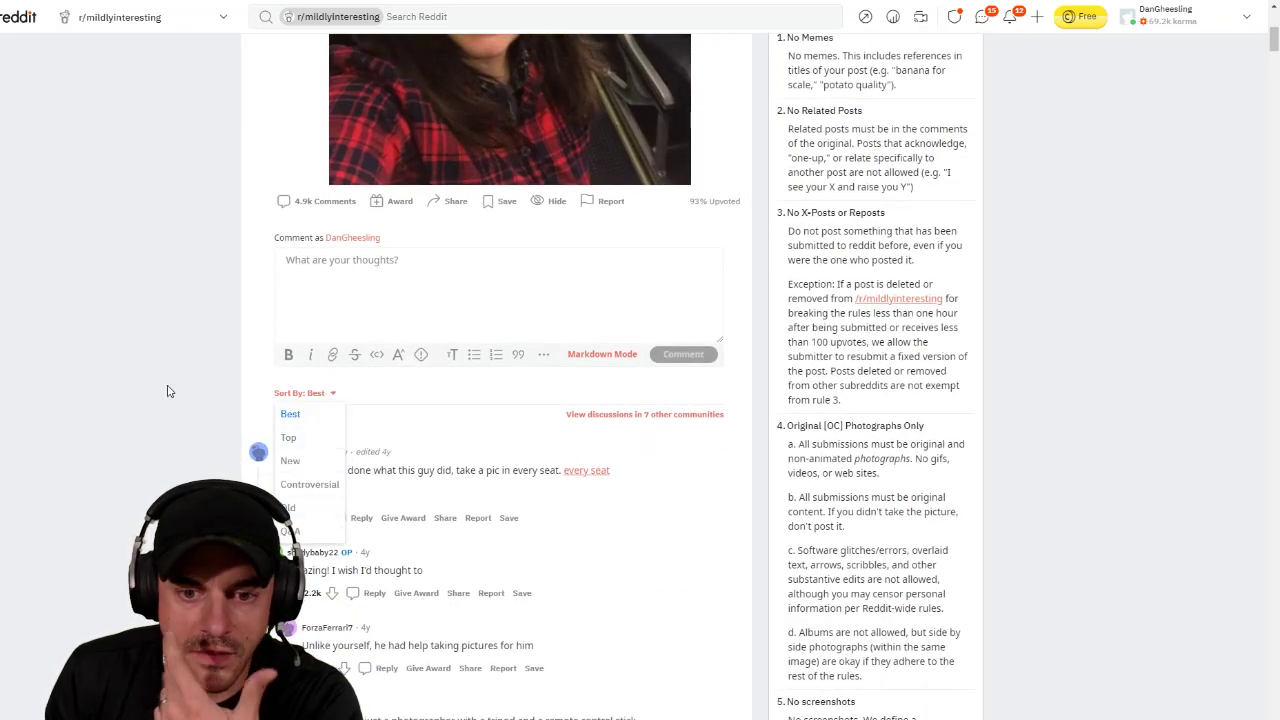
left_click(435, 420)
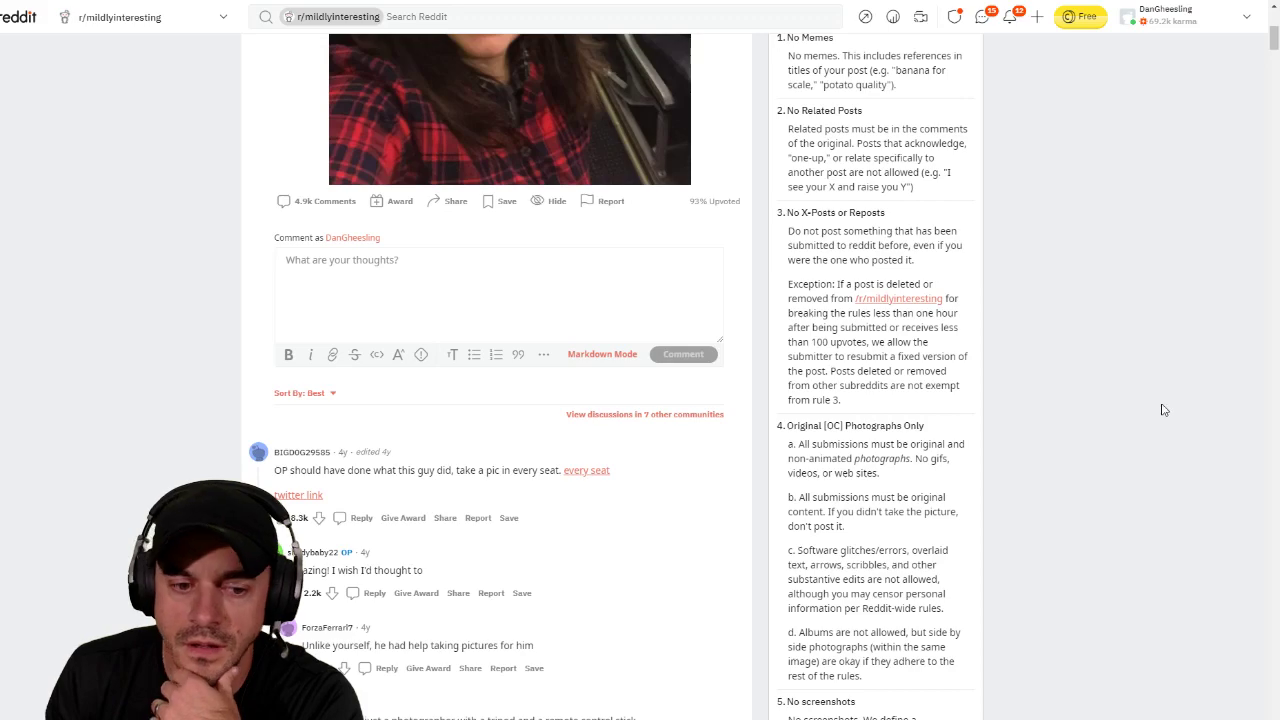
scroll(1163, 410, "up", 5)
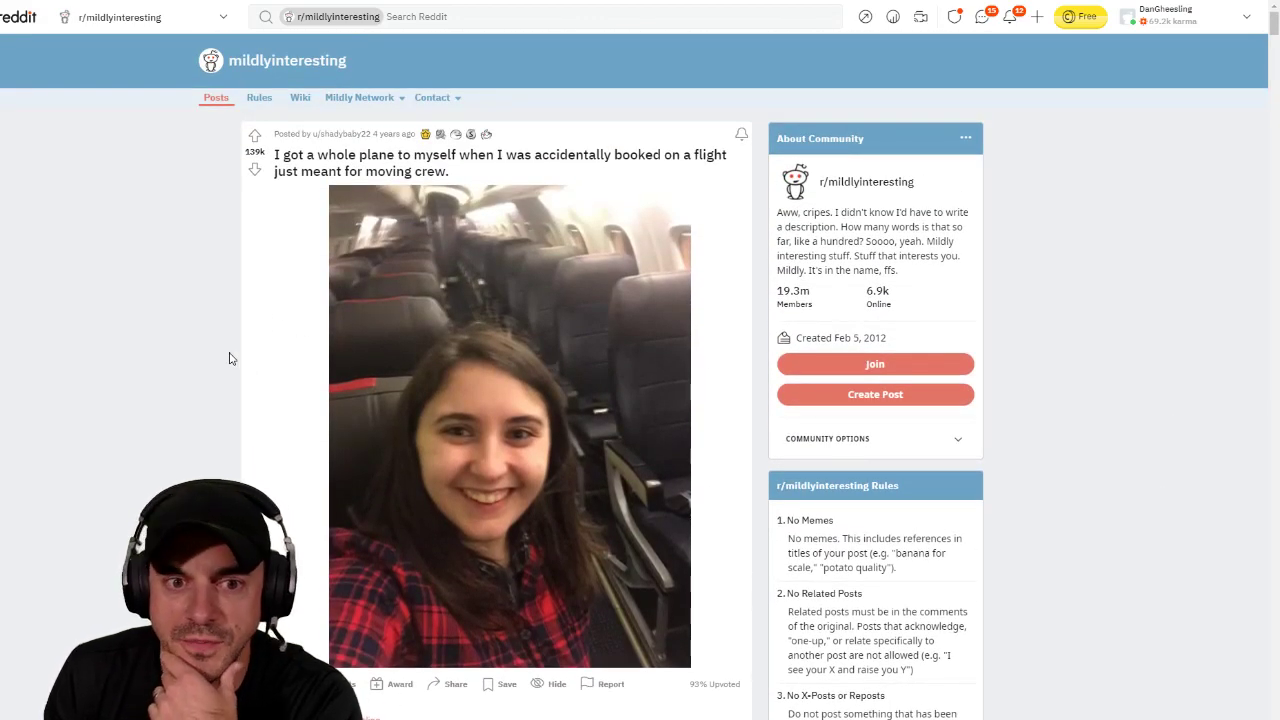
scroll(236, 360, "down", 1)
scroll(246, 290, "up", 1)
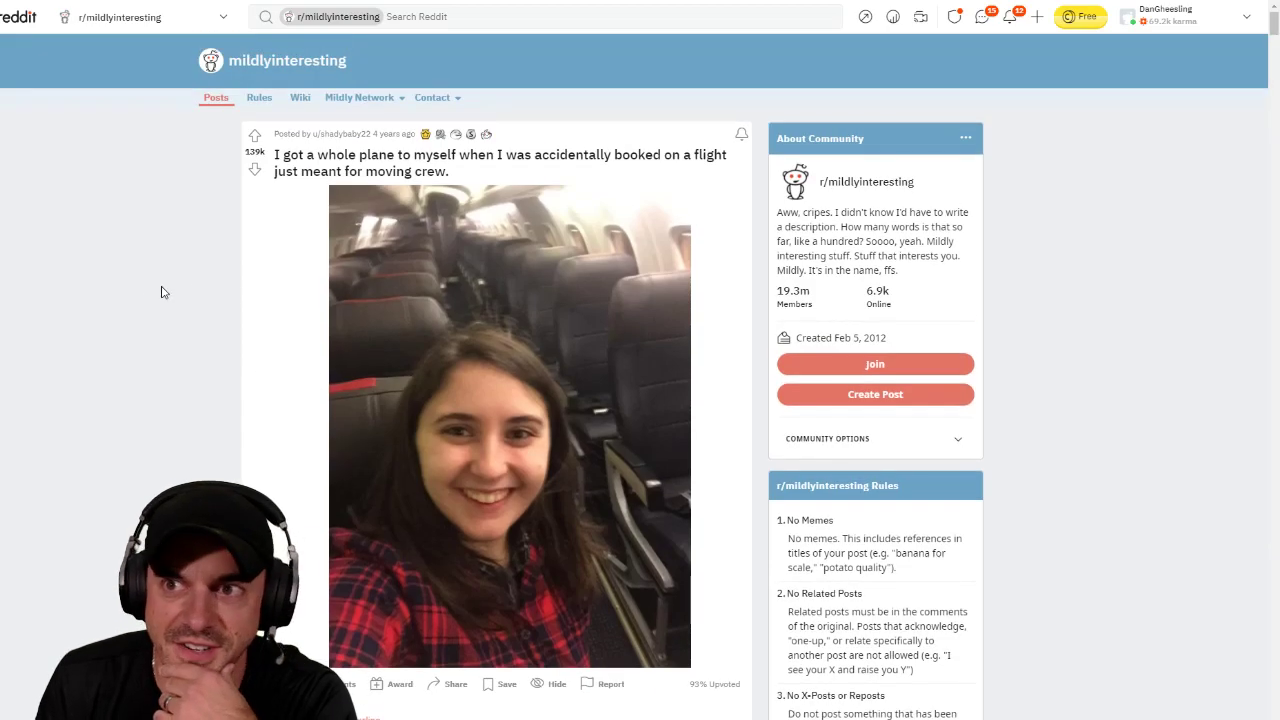
Step: Return to the r/mildlyinteresting post draft and show it in full screen
right_click(162, 292)
left_click(136, 196)
key("F11")
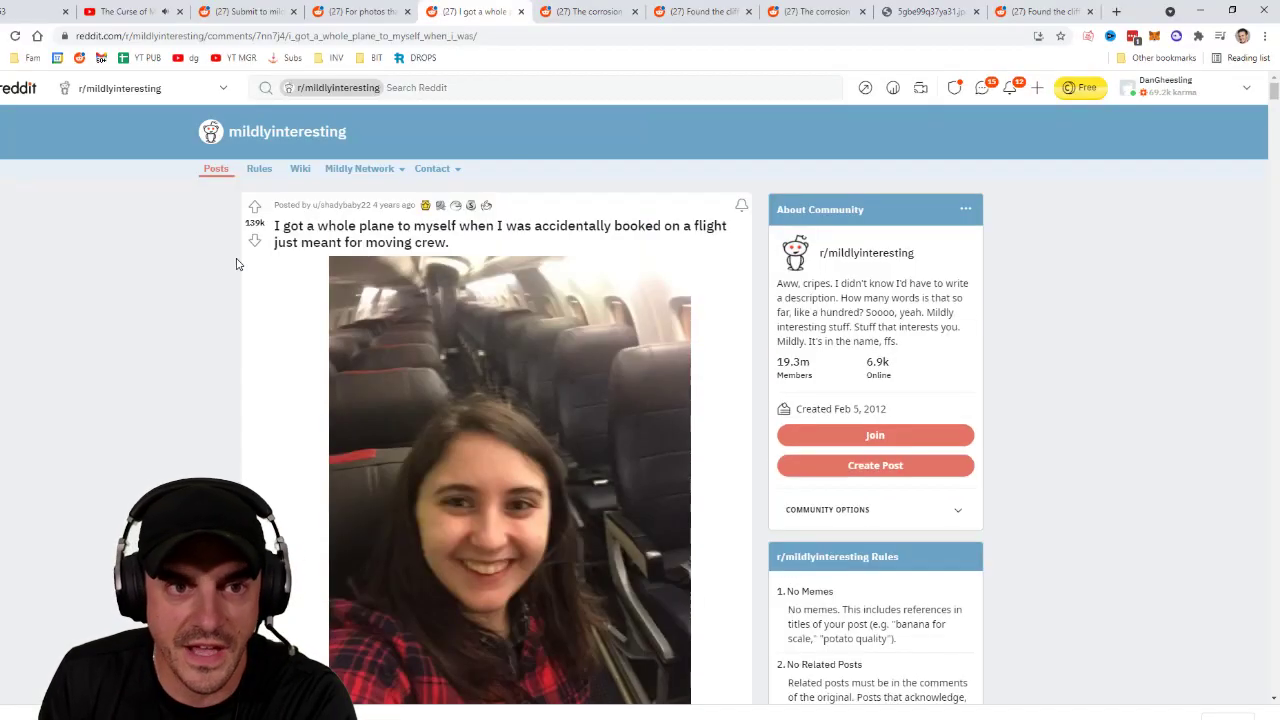
key("ctrl+shift+Tab")
key("ctrl+shift+Tab")
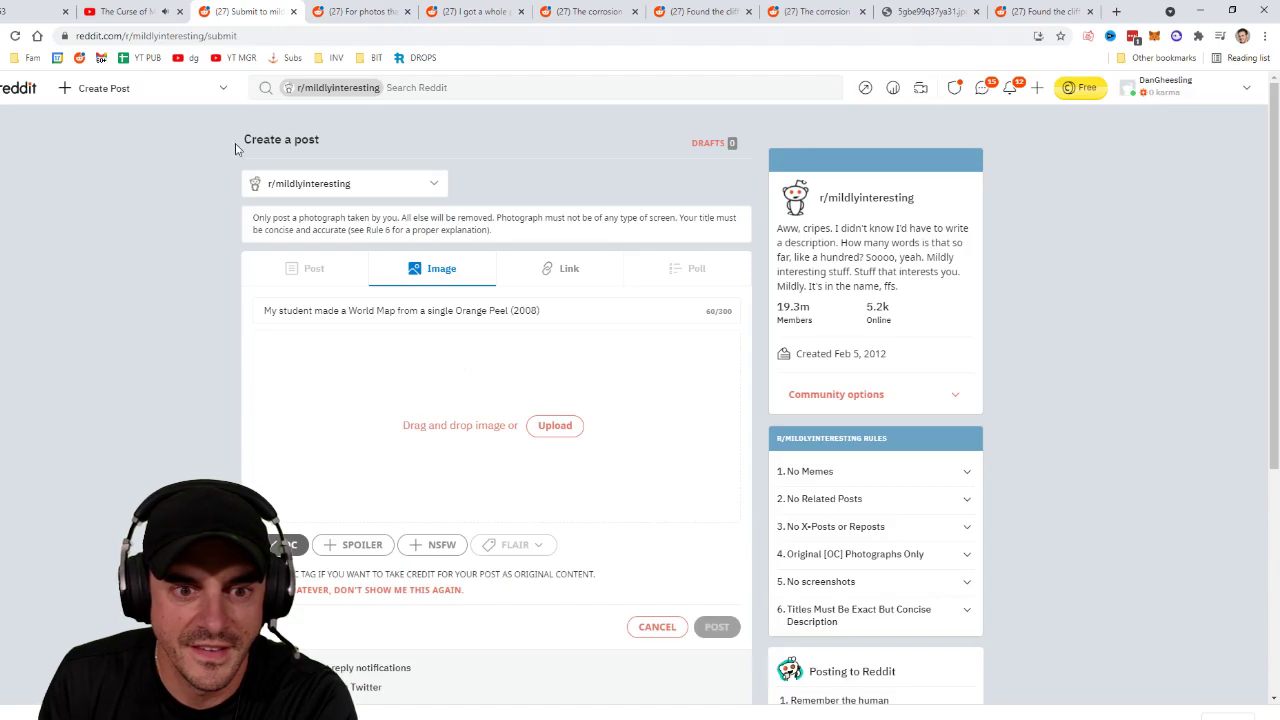
key("F11")
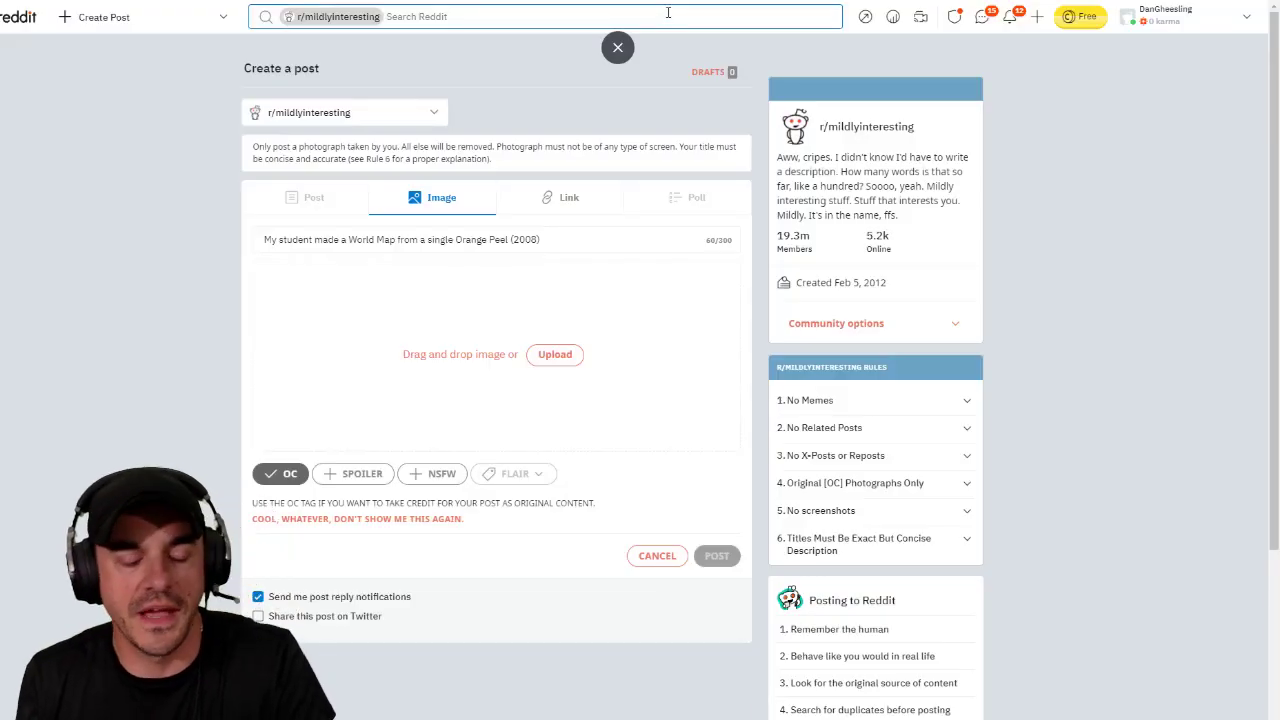
Step: Switch to Notepad and delete the draft title line "My student made a World Map from a single Orange Peel (2008)"
key("super")
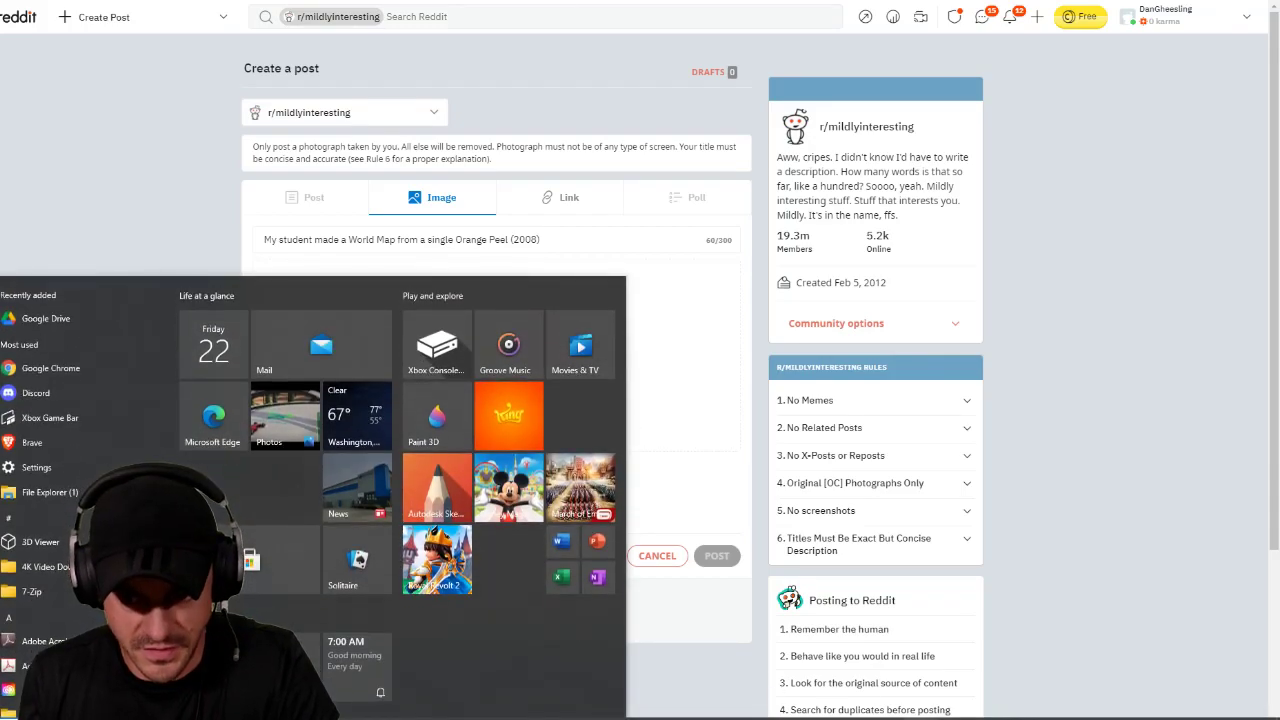
key("alt+Tab")
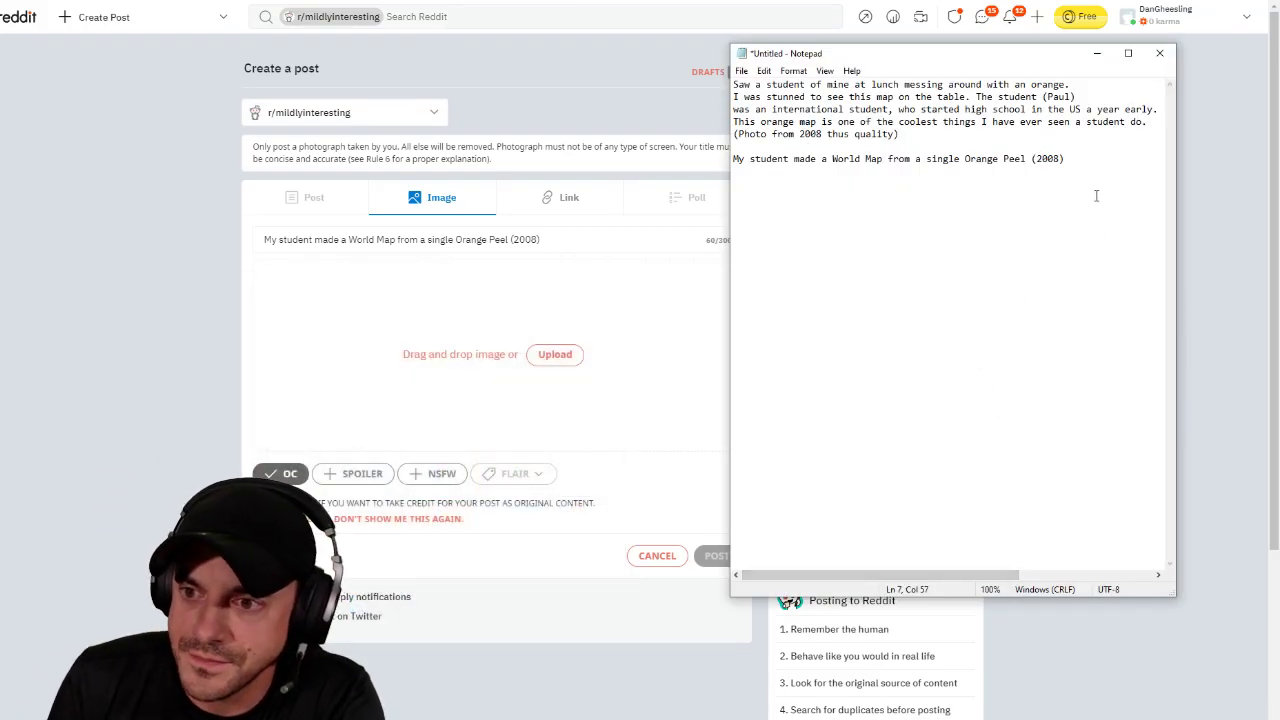
left_click_drag(1064, 158, 733, 158)
left_click(776, 158)
left_click(960, 160)
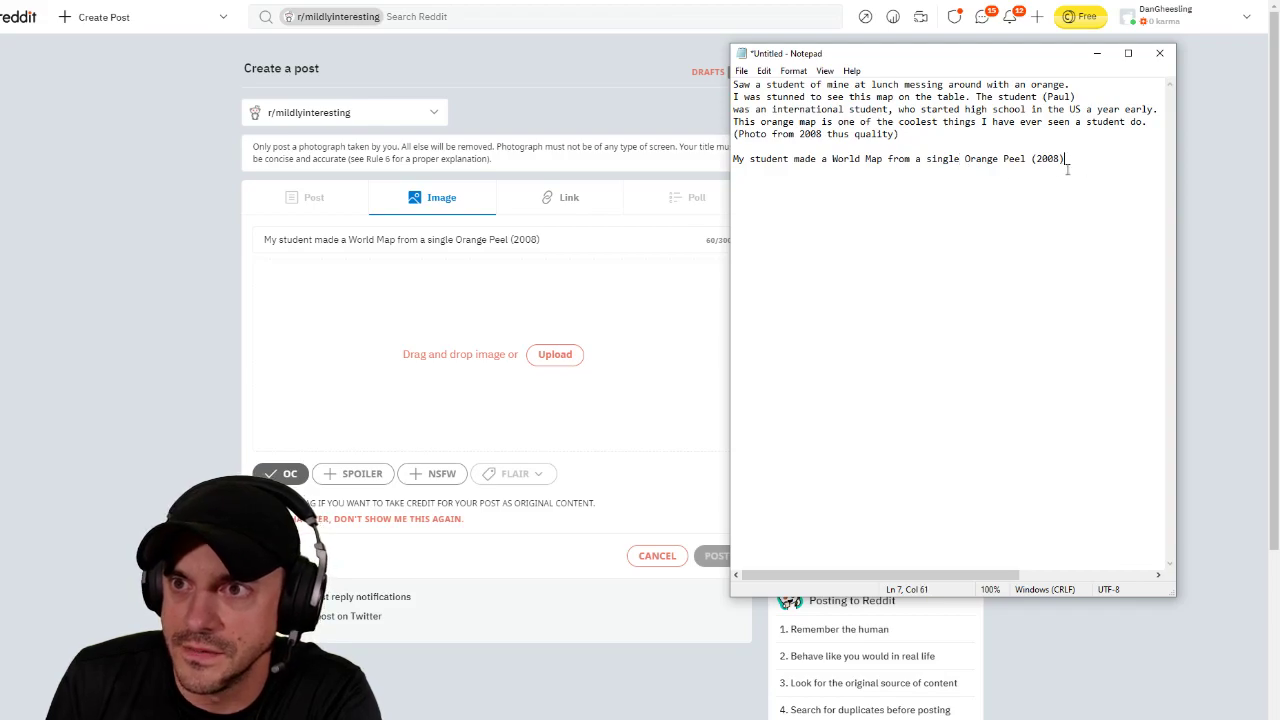
left_click_drag(1066, 160, 718, 168)
key("BackSpace")
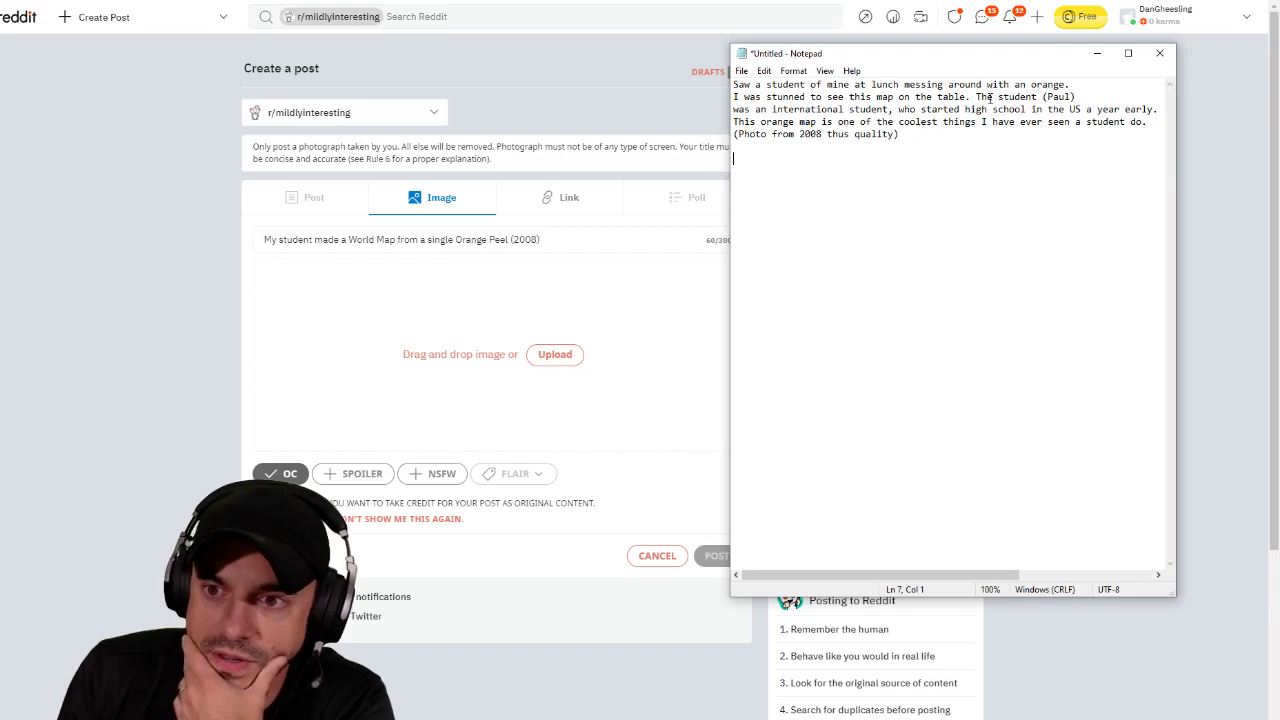
Step: Delete the student background and the opening lunch sentences, keeping only the orange map sentence and the photo quality note
left_click_drag(978, 97, 1165, 112)
key("BackSpace")
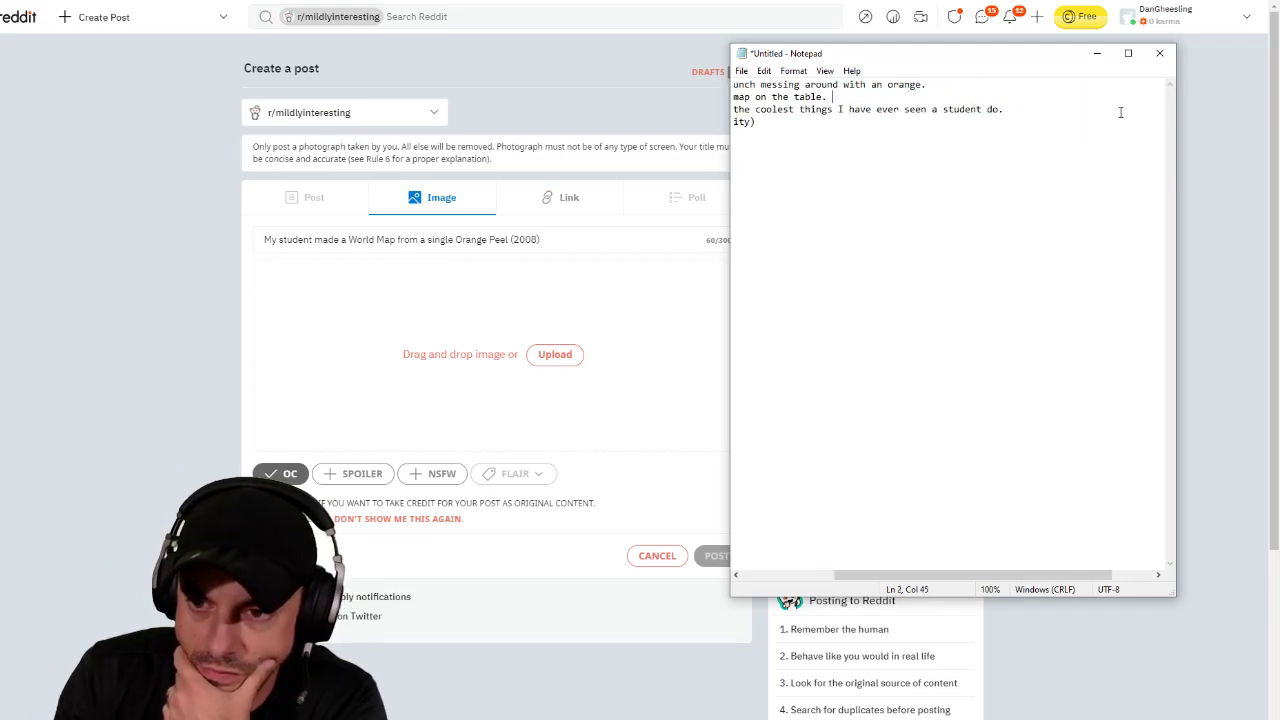
left_click_drag(894, 572, 766, 560)
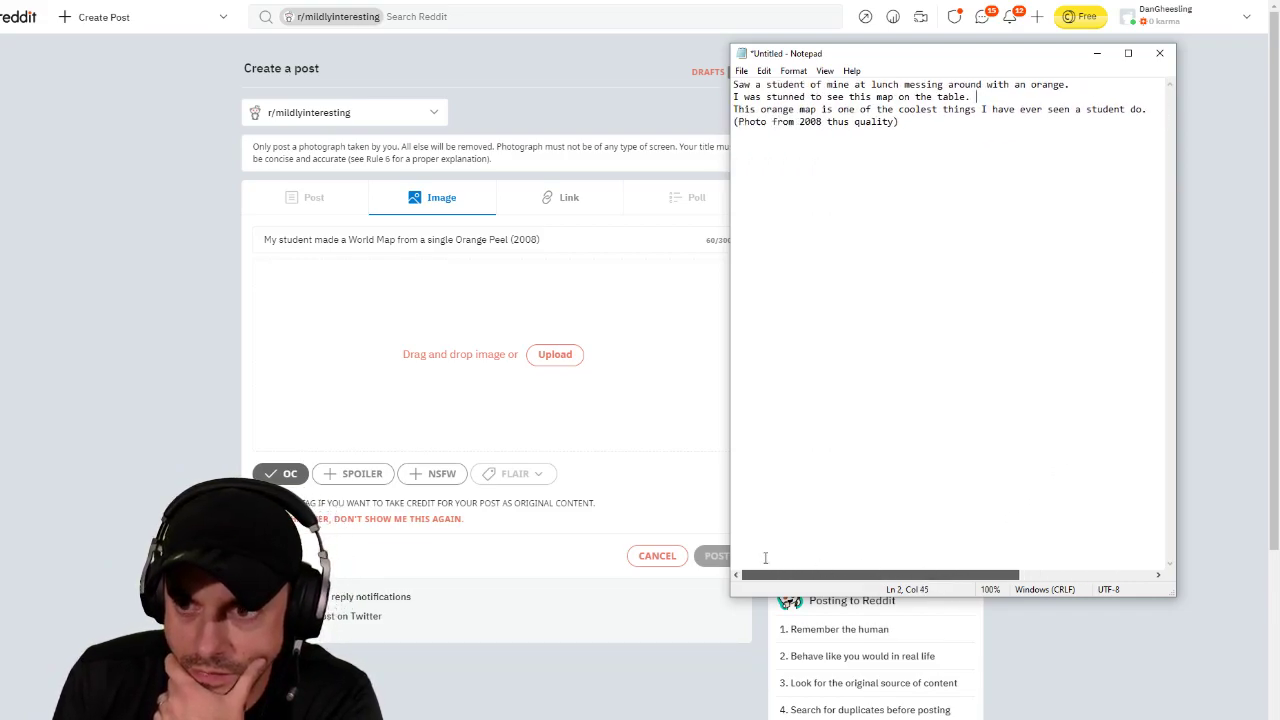
key("Delete")
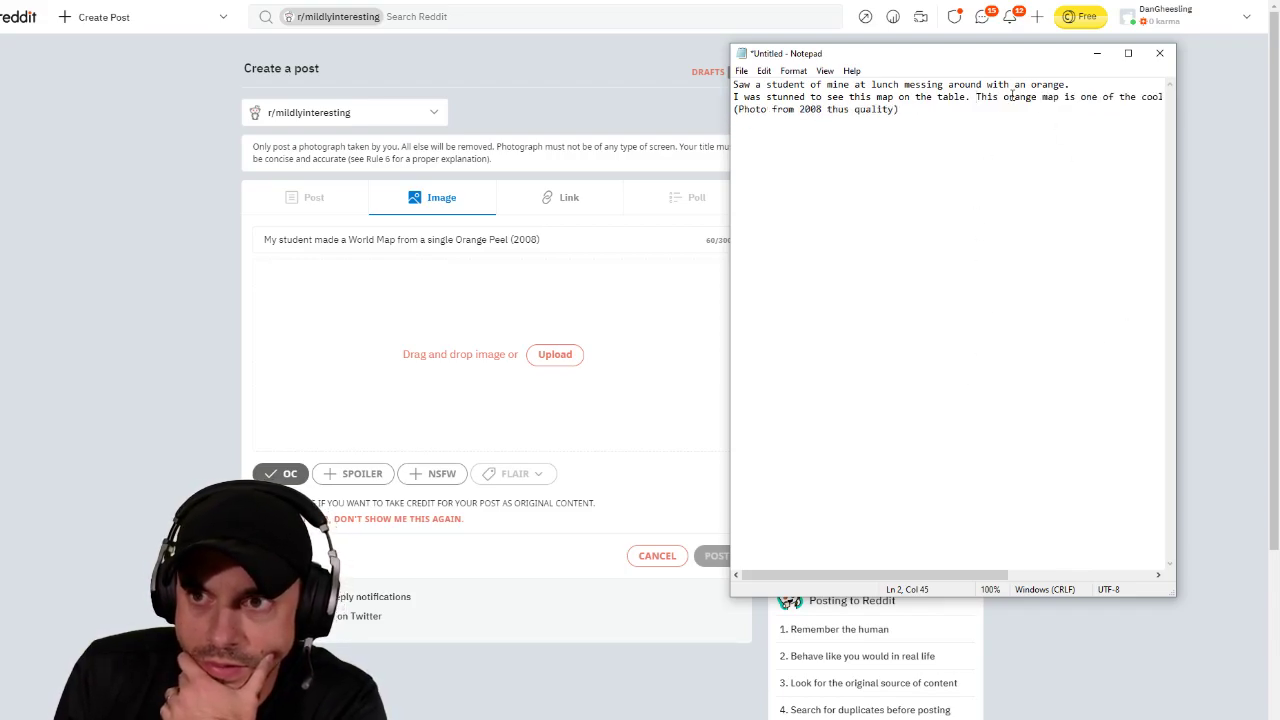
key("Return")
key("Return")
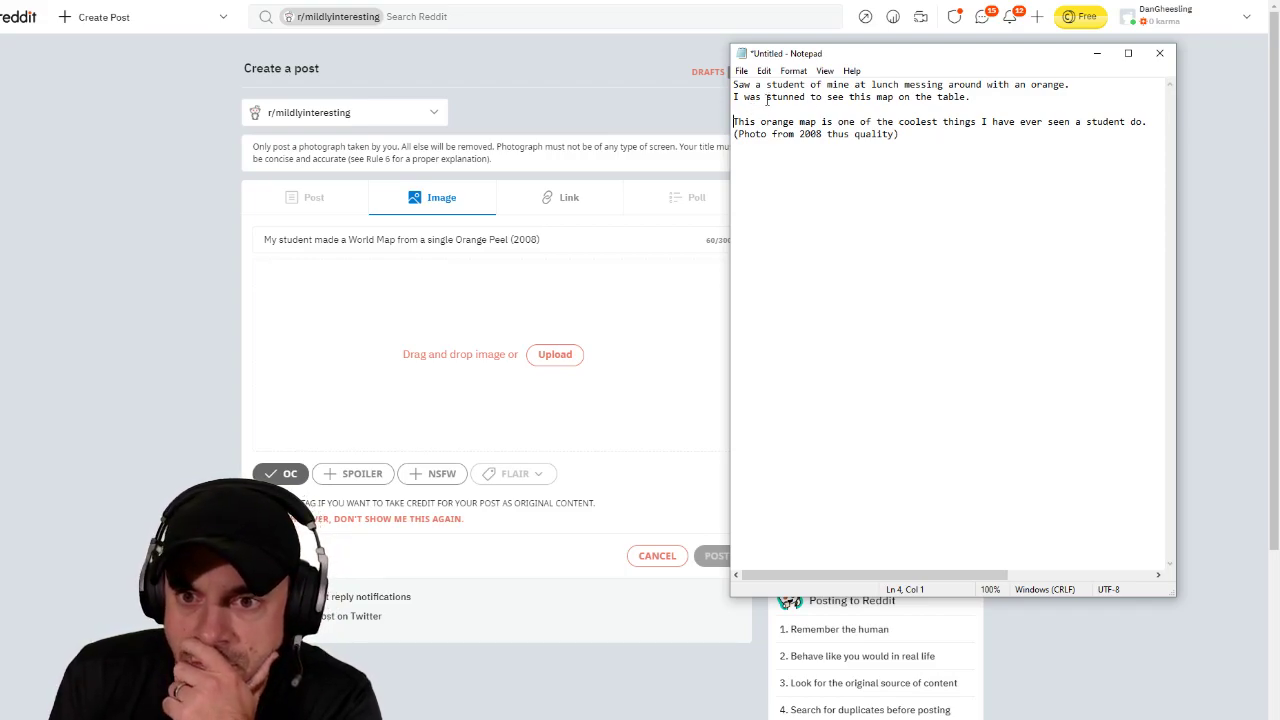
left_click_drag(766, 108, 733, 80)
key("Delete")
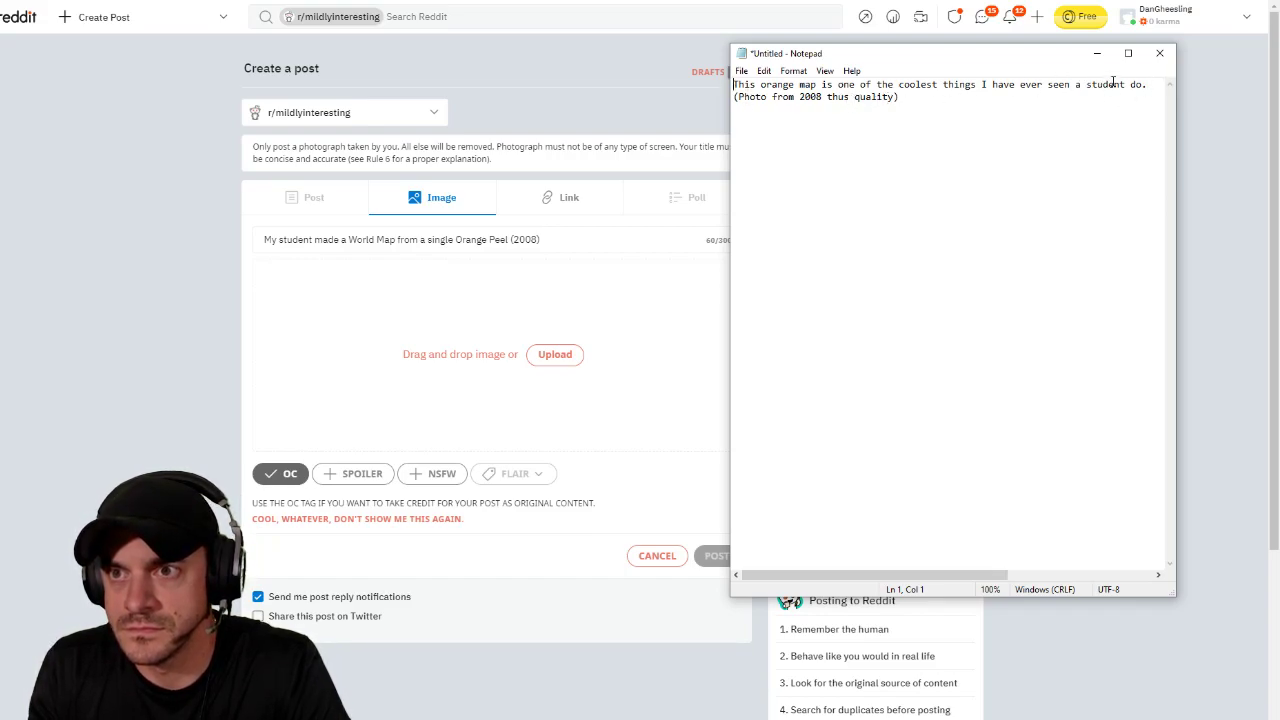
Step: Insert the student's first name and "from Korea" in parentheses after "student", with line breaks after the parenthesis and after "things"
left_click(1150, 84)
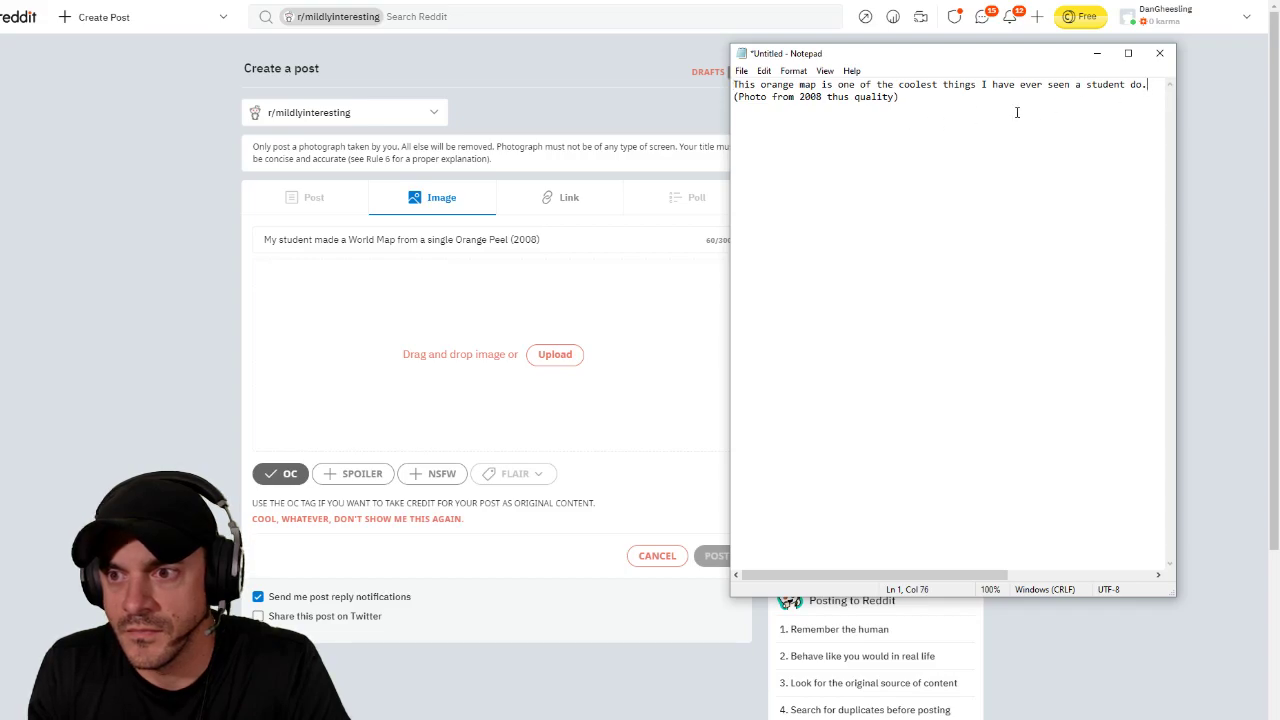
type("(Pa")
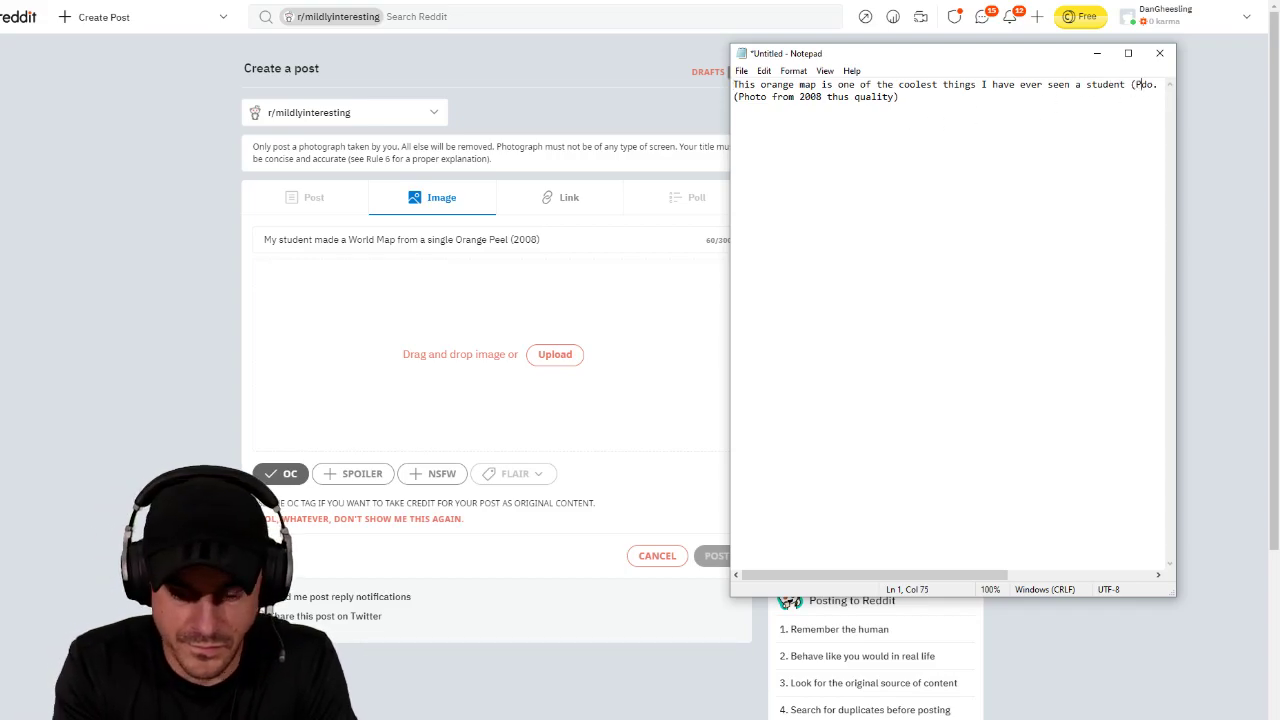
type("ul")
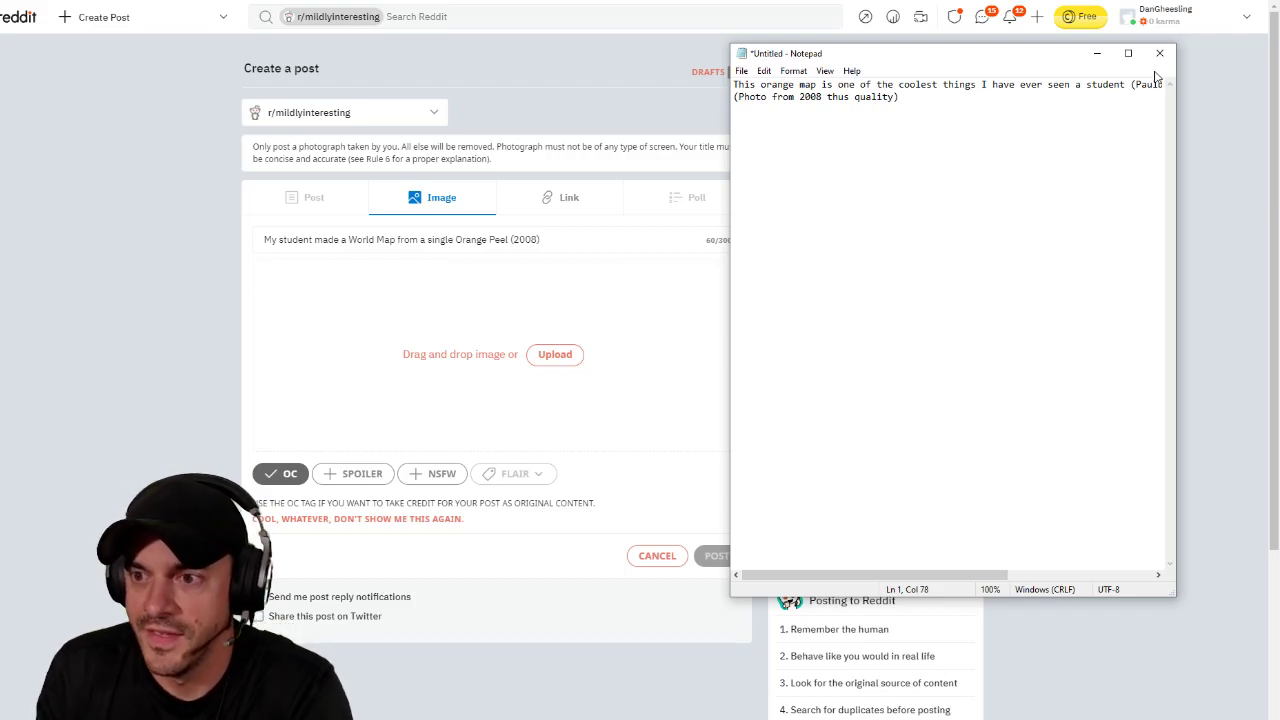
left_click_drag(1177, 150, 1210, 150)
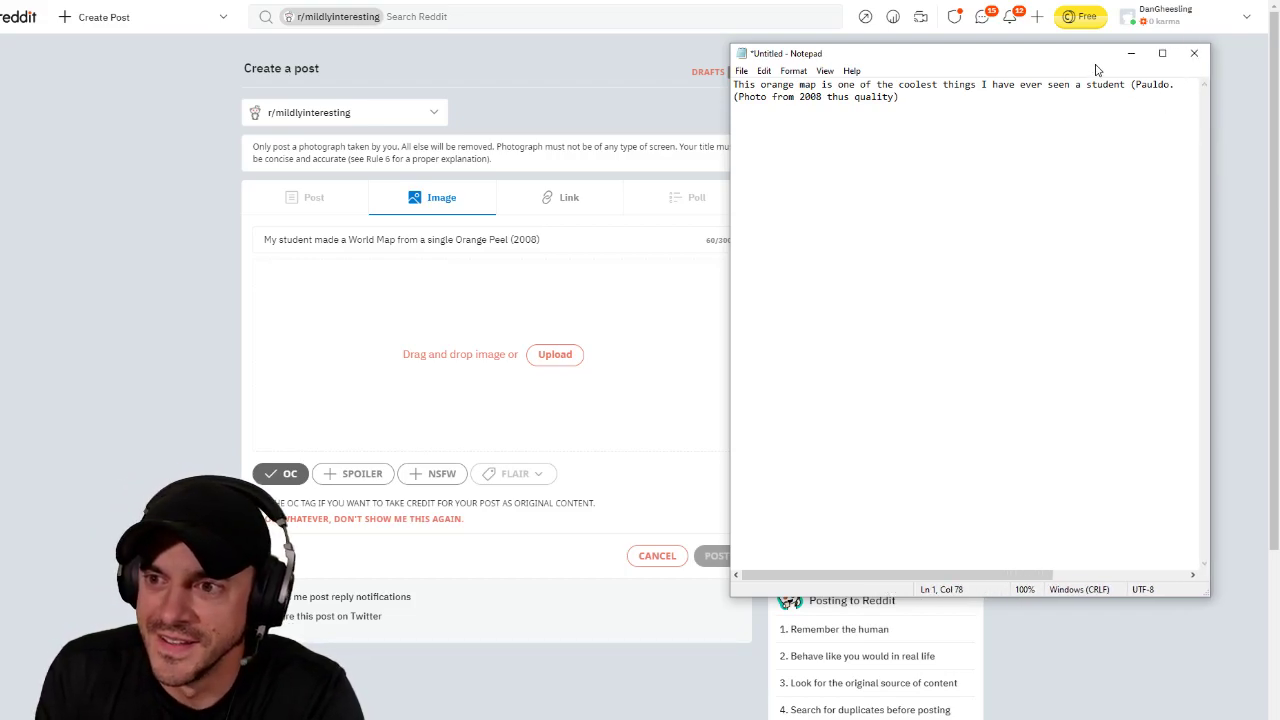
type("from Korea")
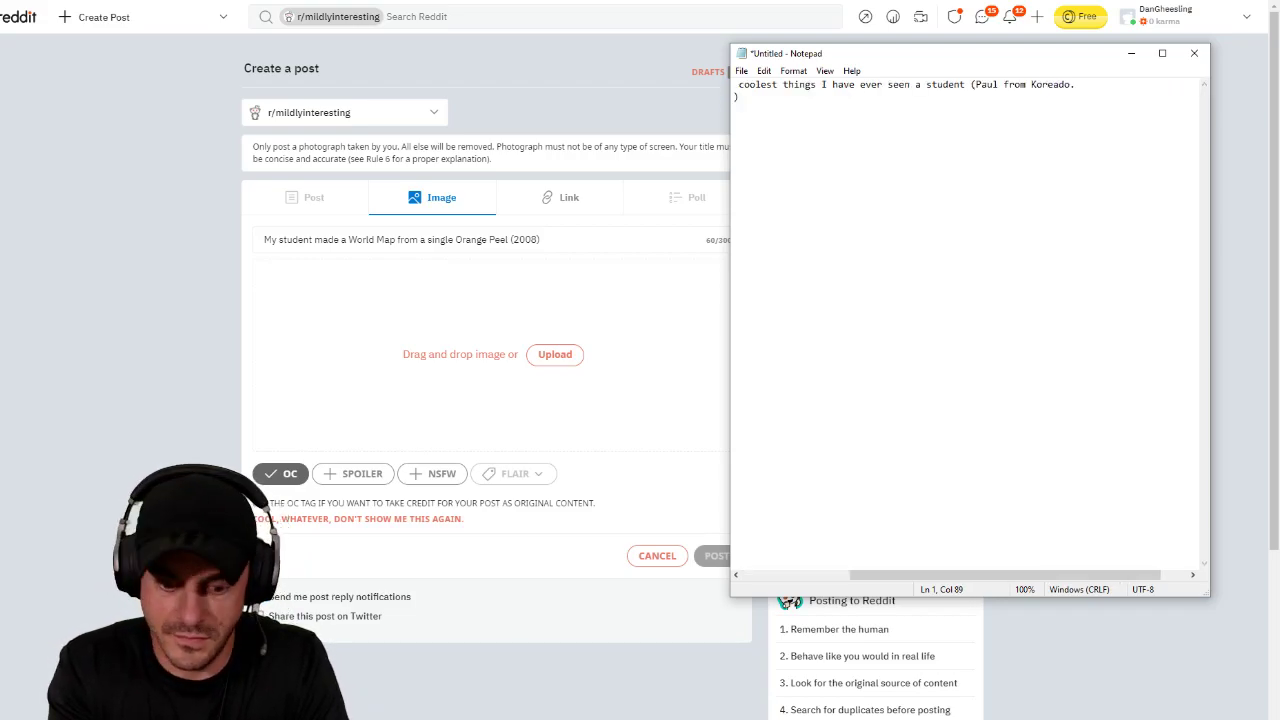
type(")")
key("Return")
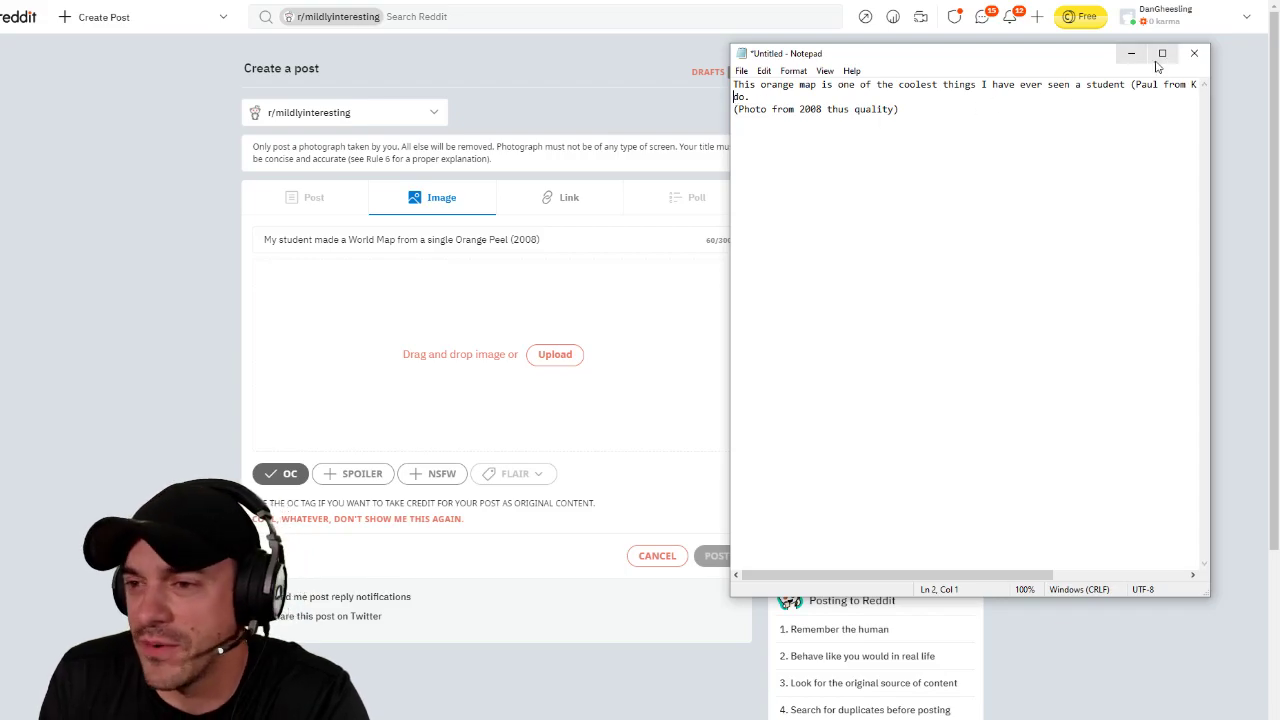
left_click(977, 84)
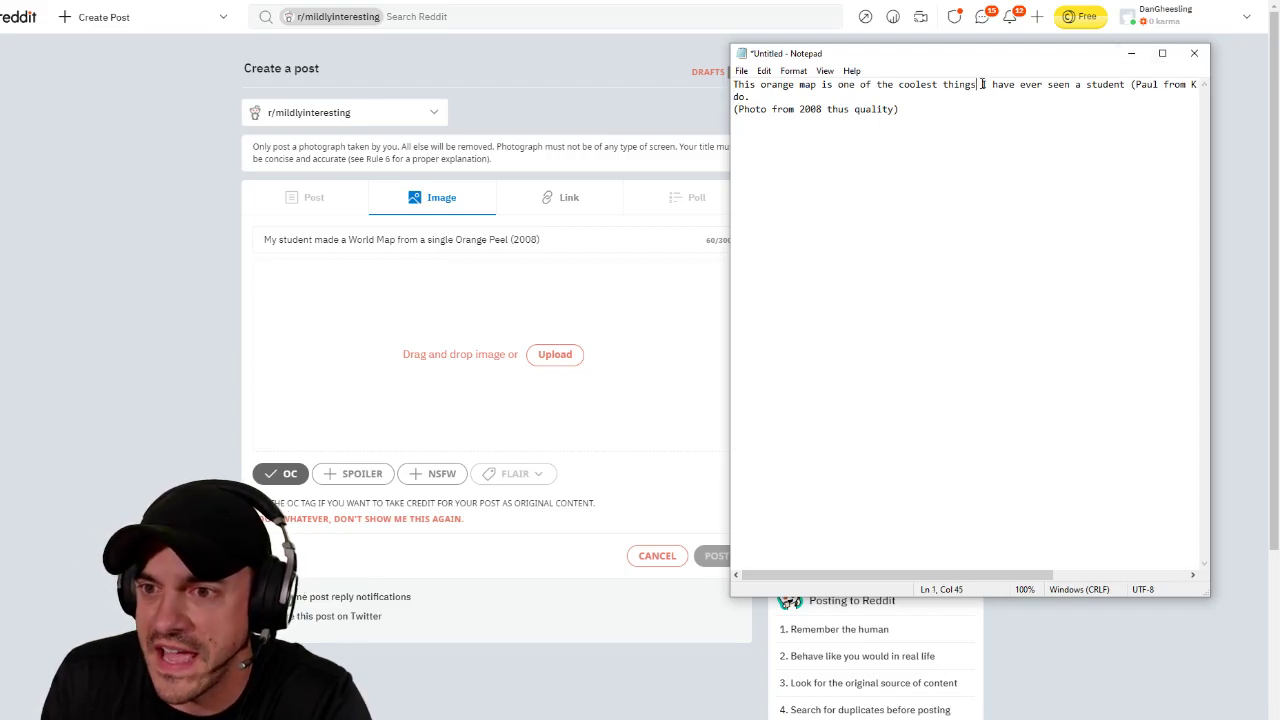
key("Return")
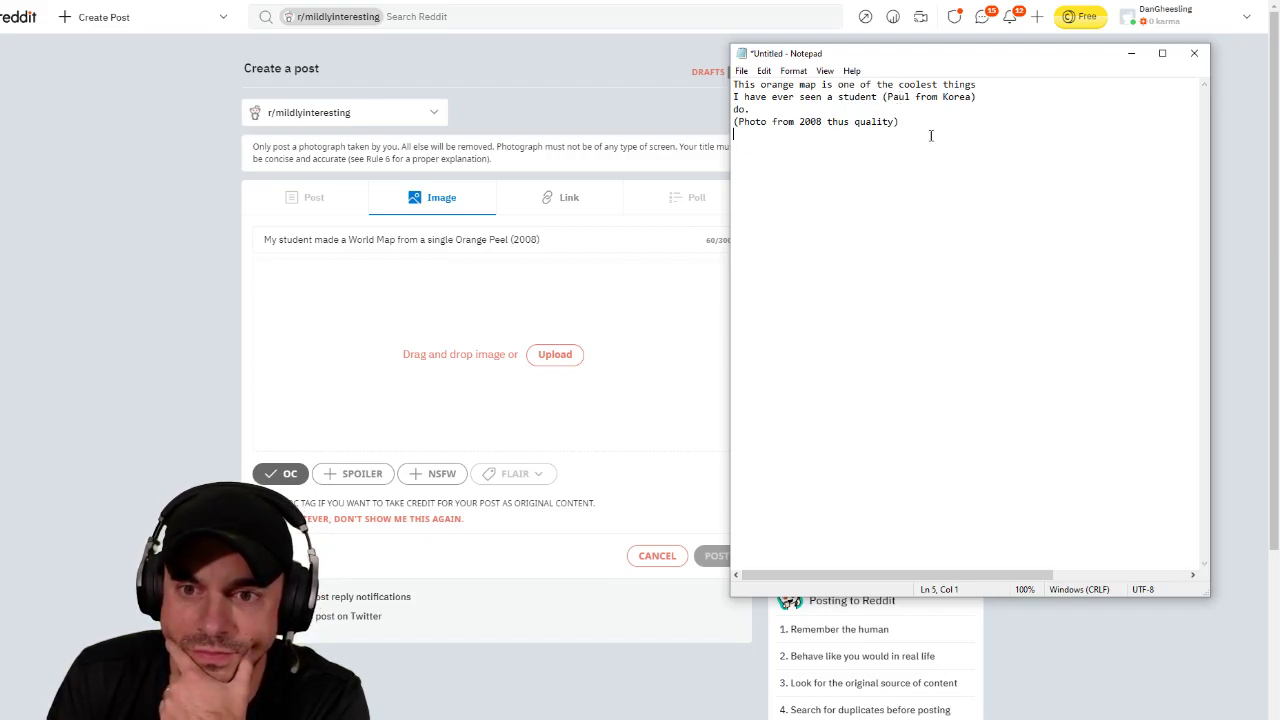
Step: Cut the entire backstory text out of the note, toggling undo until the note is empty
left_click_drag(929, 134, 734, 84)
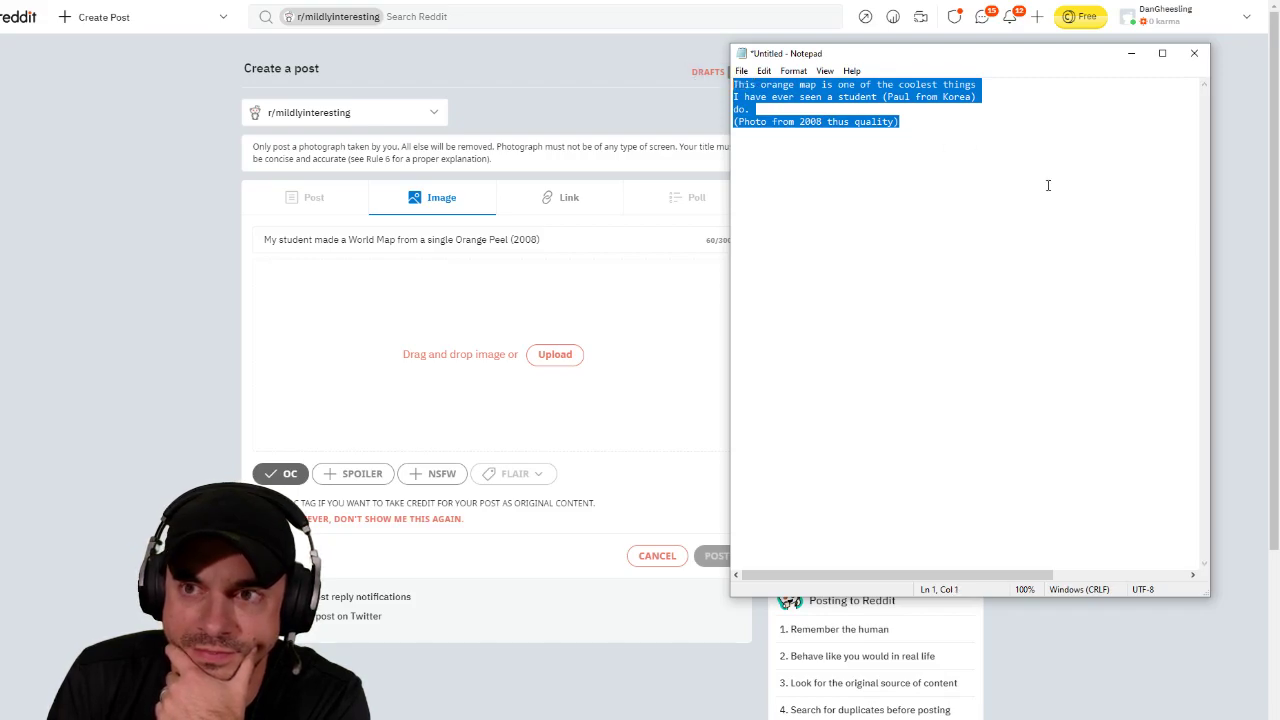
key("ctrl+x")
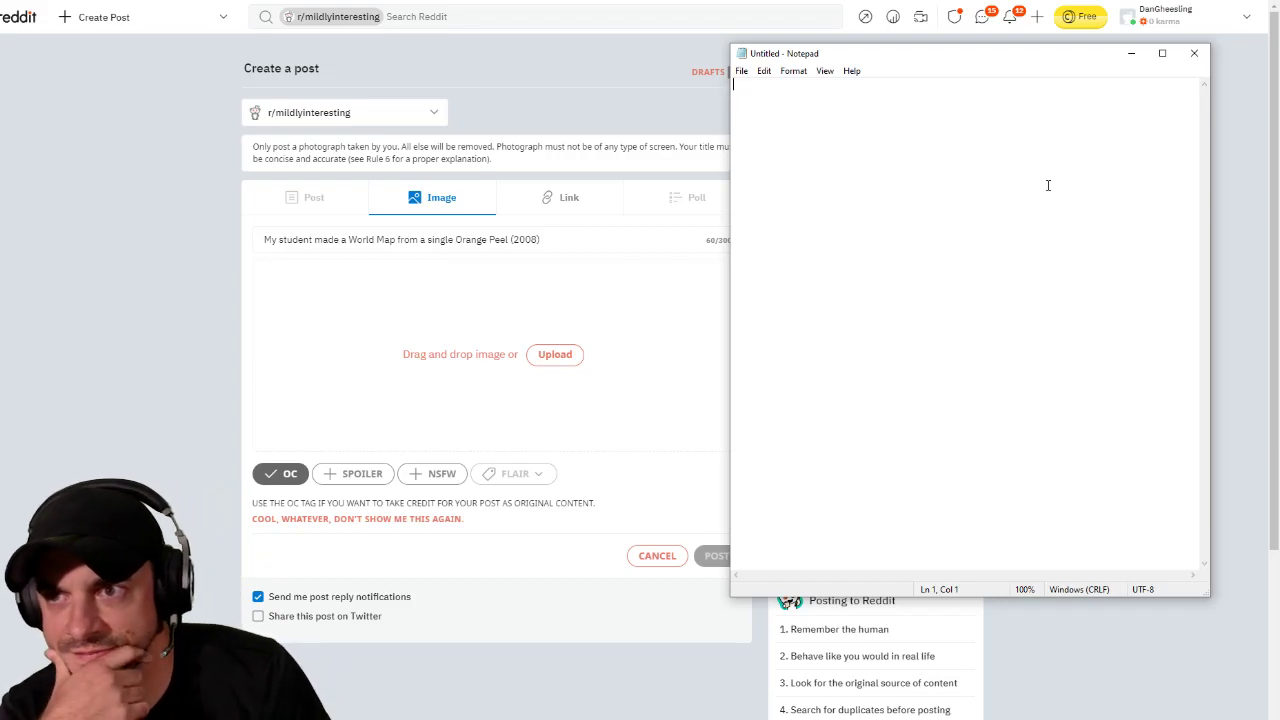
key("ctrl+z")
key("ctrl+z")
key("ctrl+z")
key("ctrl+z")
key("ctrl+z")
key("ctrl+z")
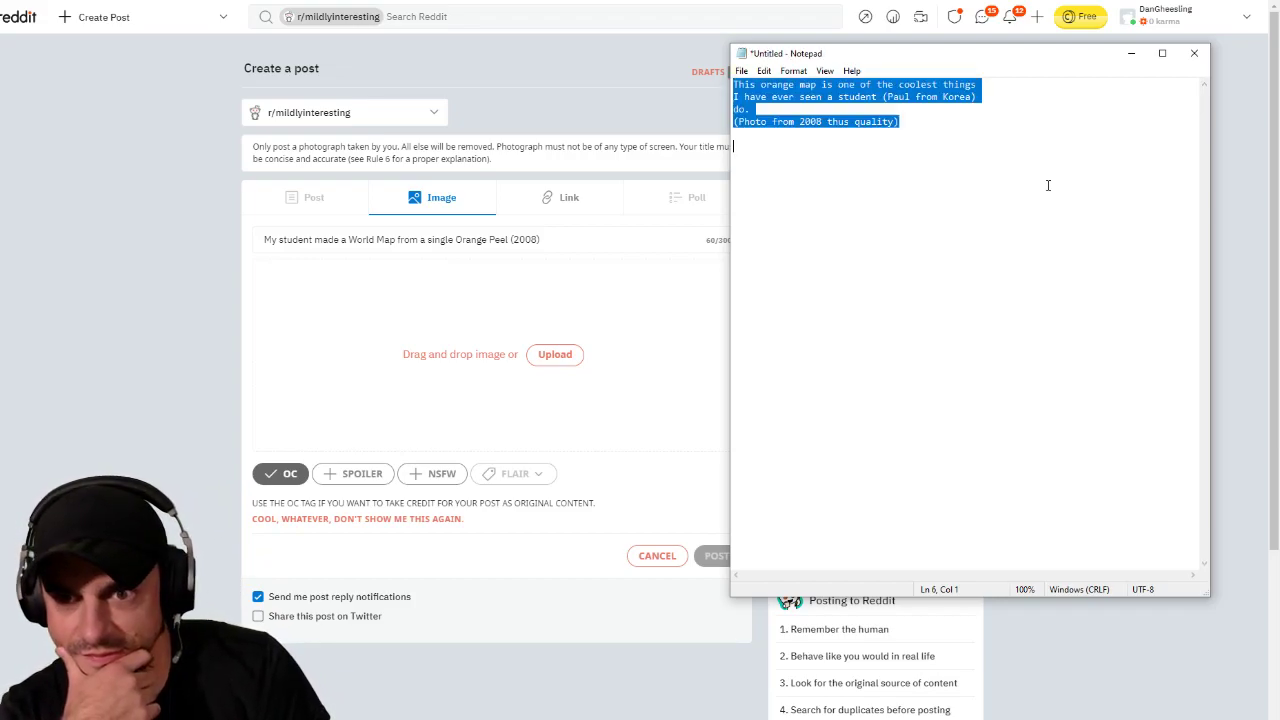
key("ctrl+z")
key("ctrl+z")
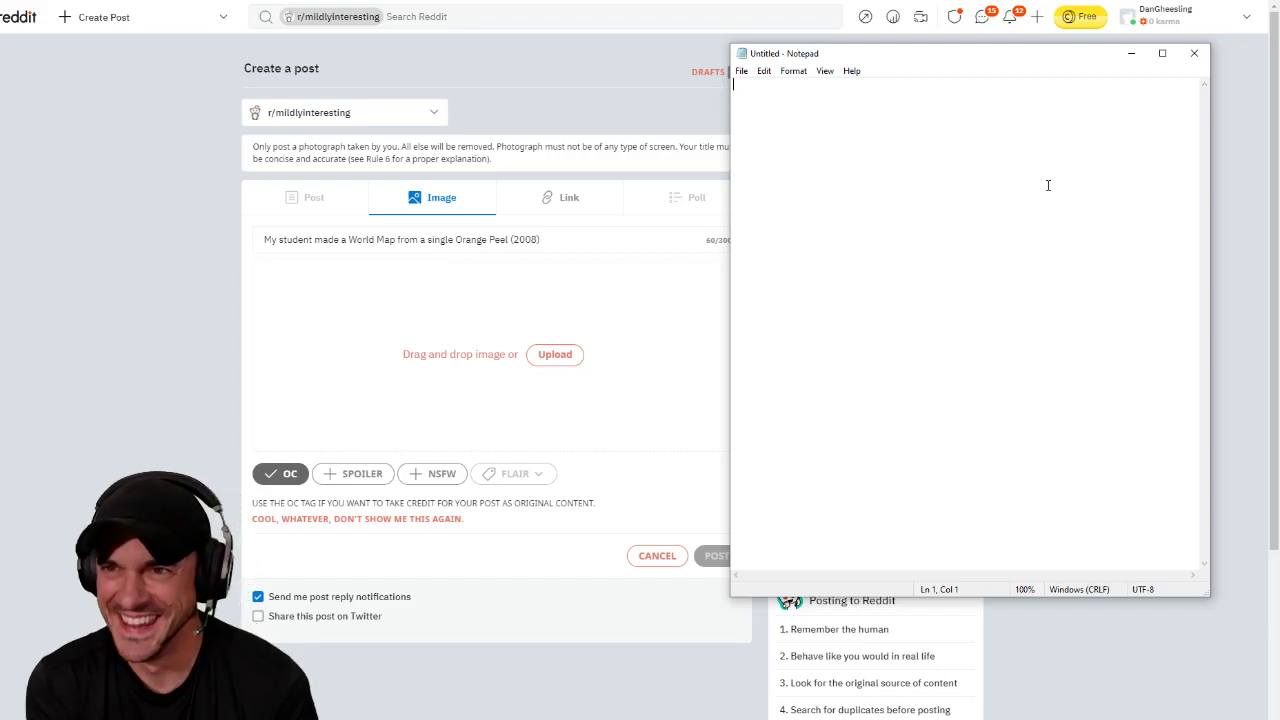
Step: Paste the cut text back into the note and repeatedly undo to try to recover the earlier backstory
key("ctrl+v")
key("ctrl+a")
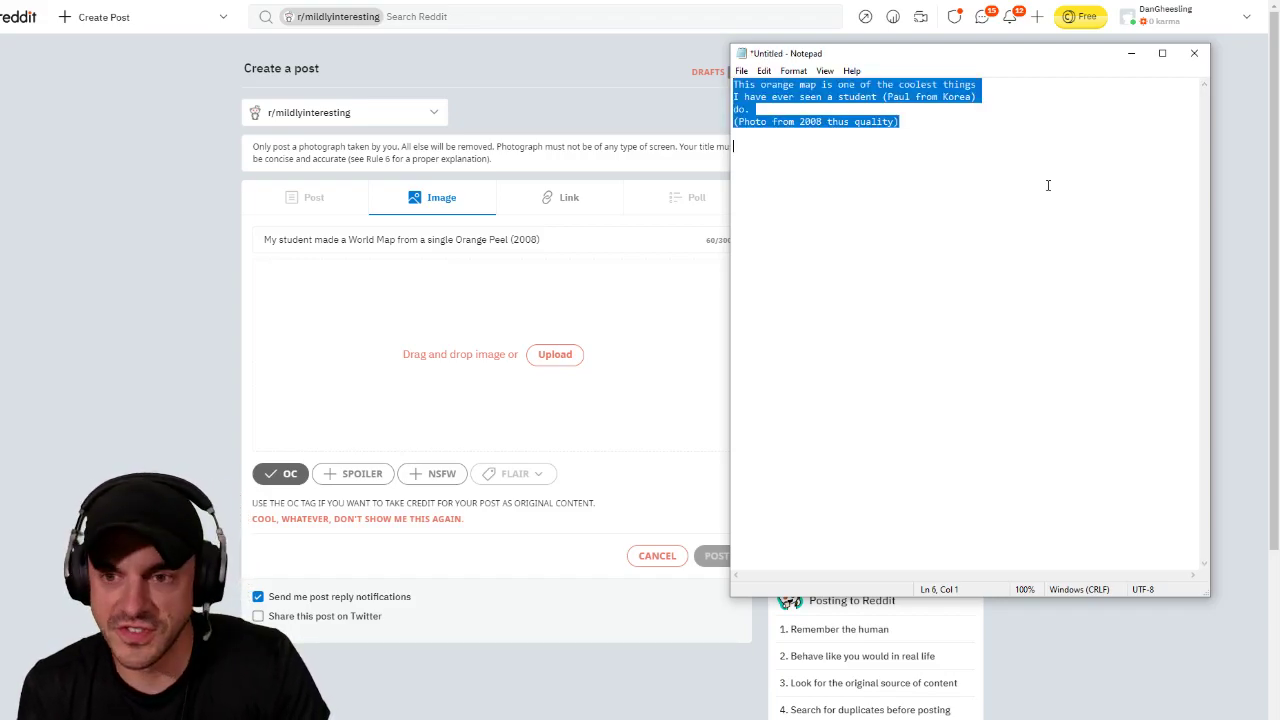
key("ctrl+z")
key("ctrl+z")
key("ctrl+z")
key("ctrl+z")
key("ctrl+z")
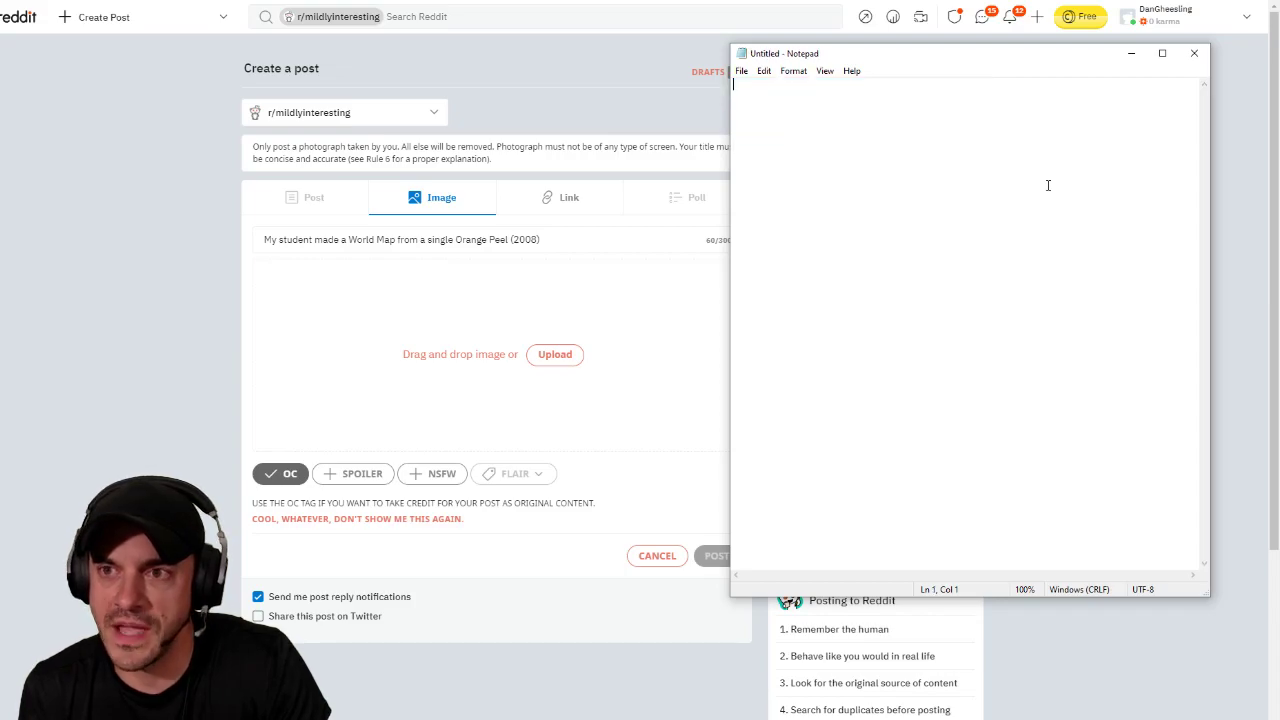
key("ctrl+z")
key("ctrl+z")
key("ctrl+z")
key("ctrl+z")
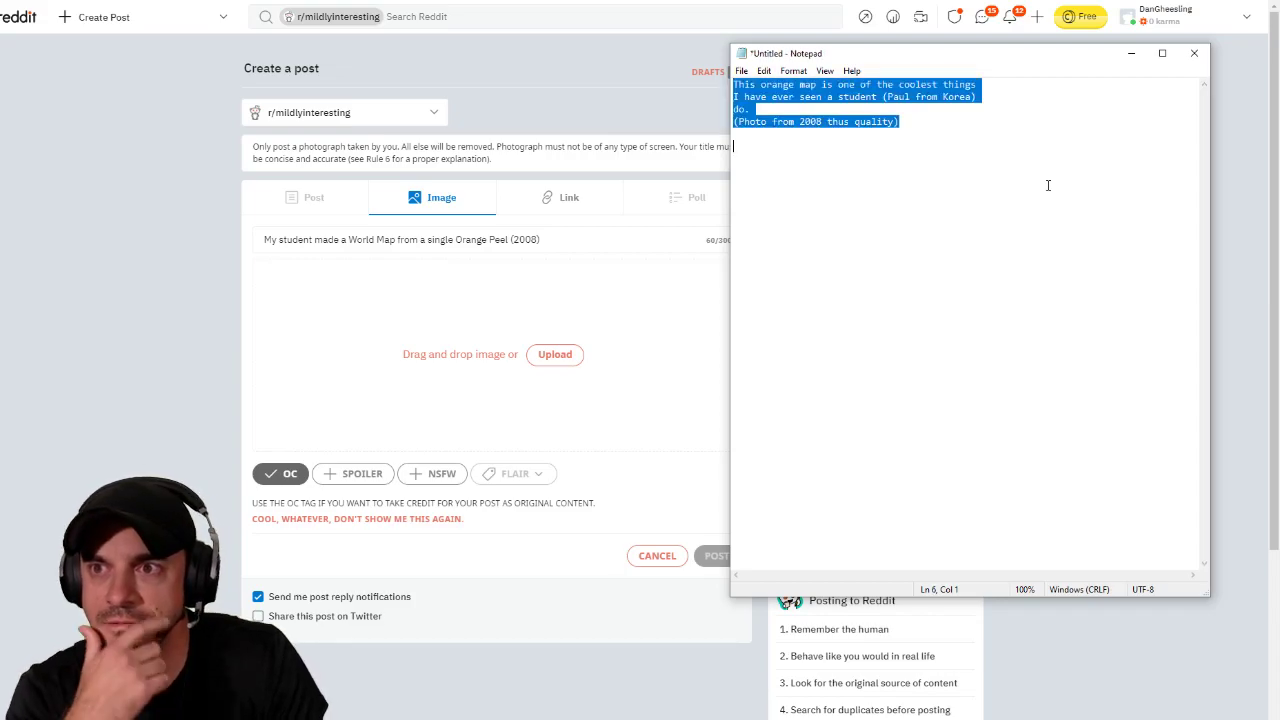
key("ctrl+z")
key("ctrl+z")
key("ctrl+z")
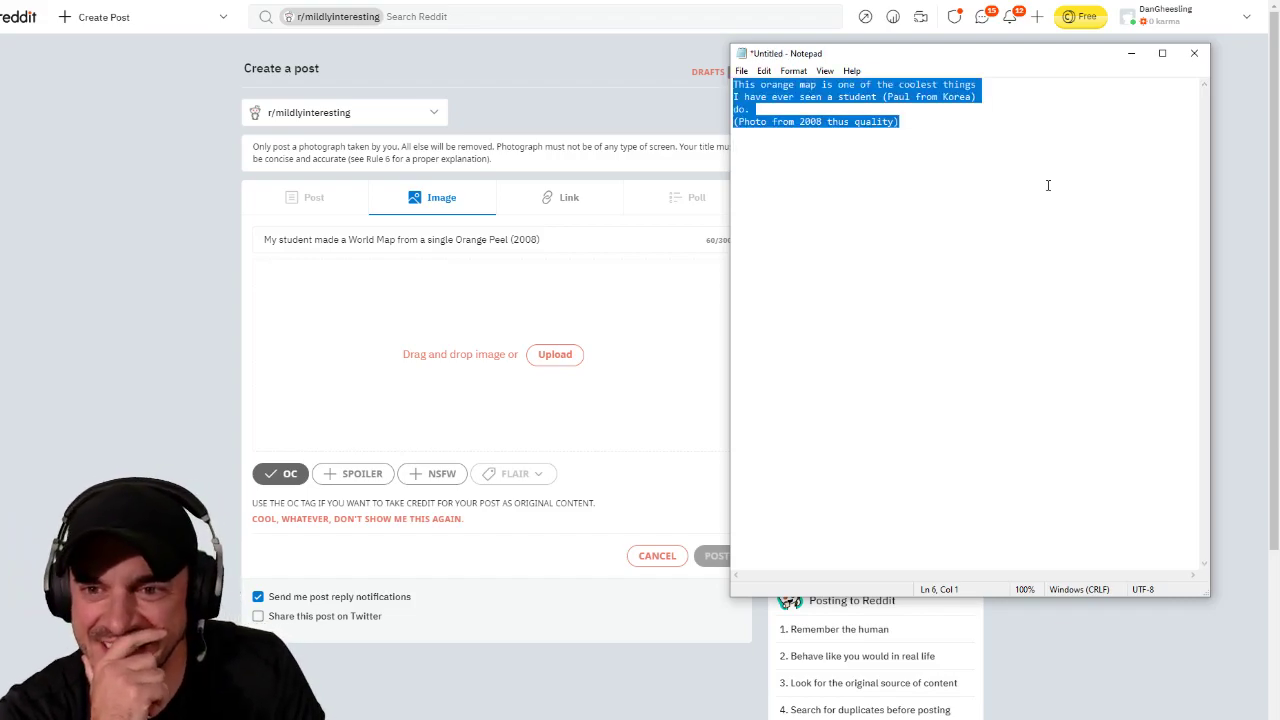
key("ctrl+z")
key("ctrl+z")
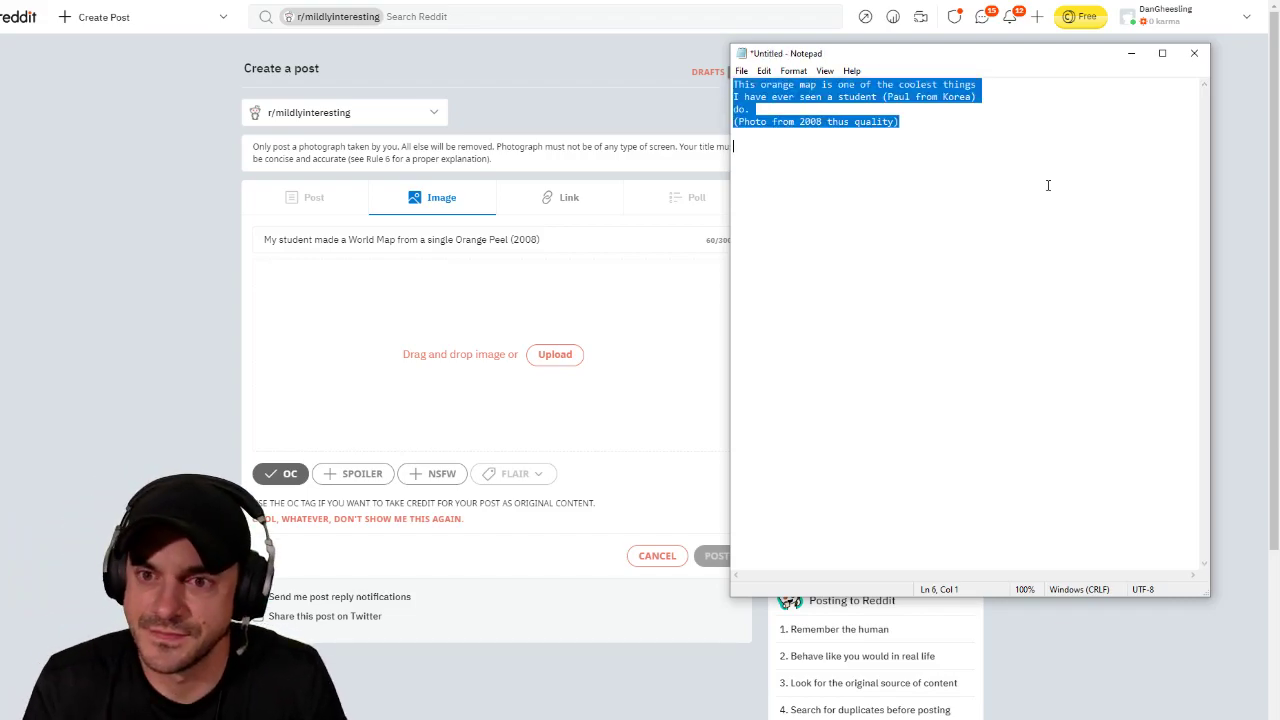
Step: Replace the note's entire text with the copied full lunch backstory
left_click(1045, 184)
left_click(1007, 83)
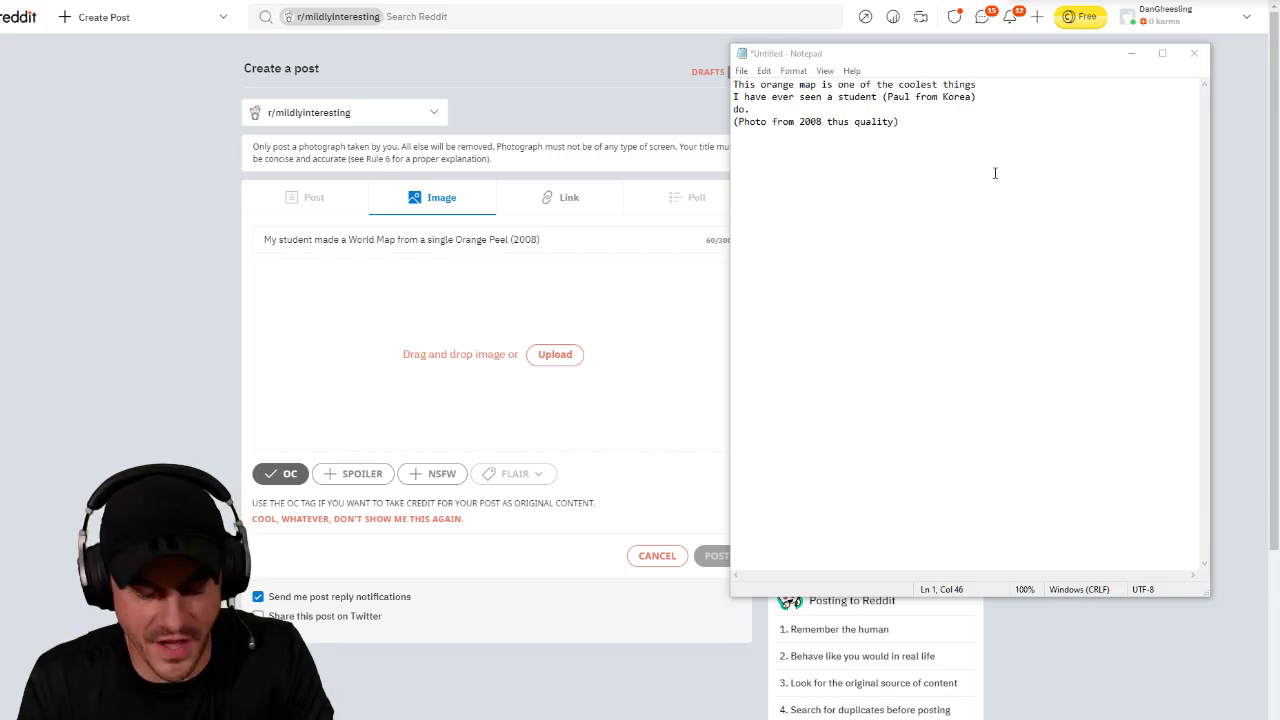
left_click_drag(888, 140, 707, 75)
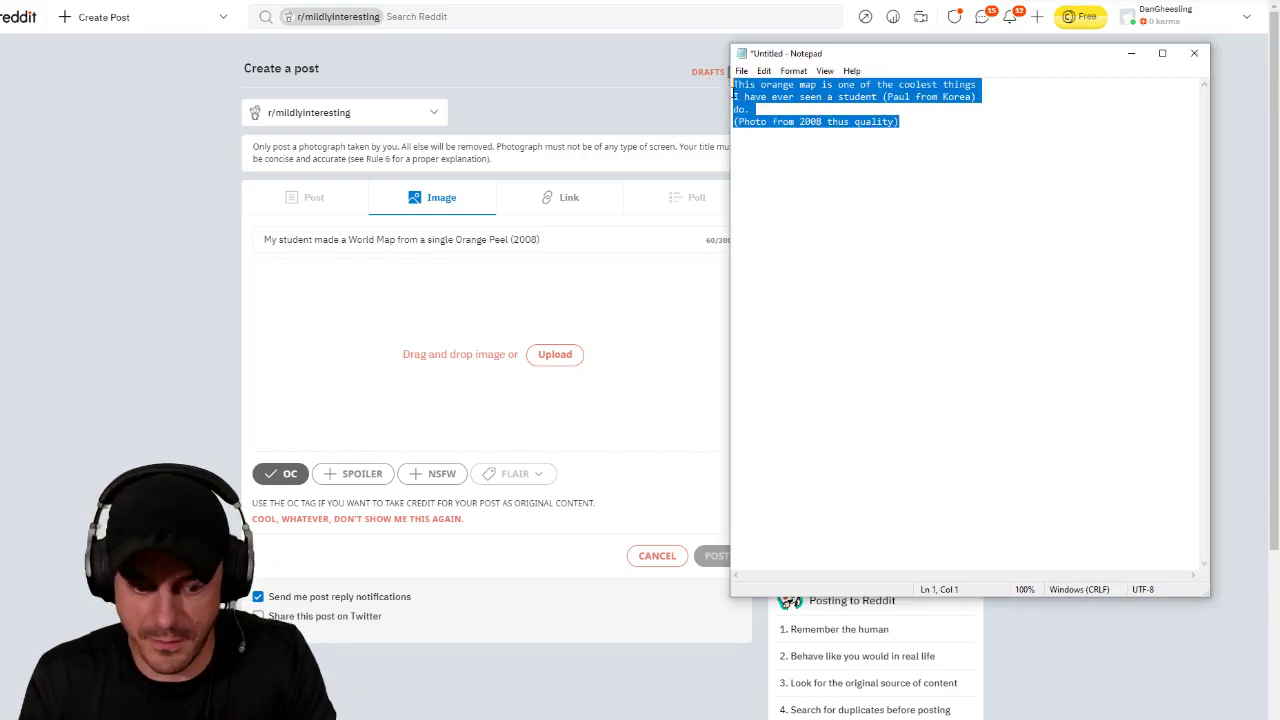
key("ctrl+v")
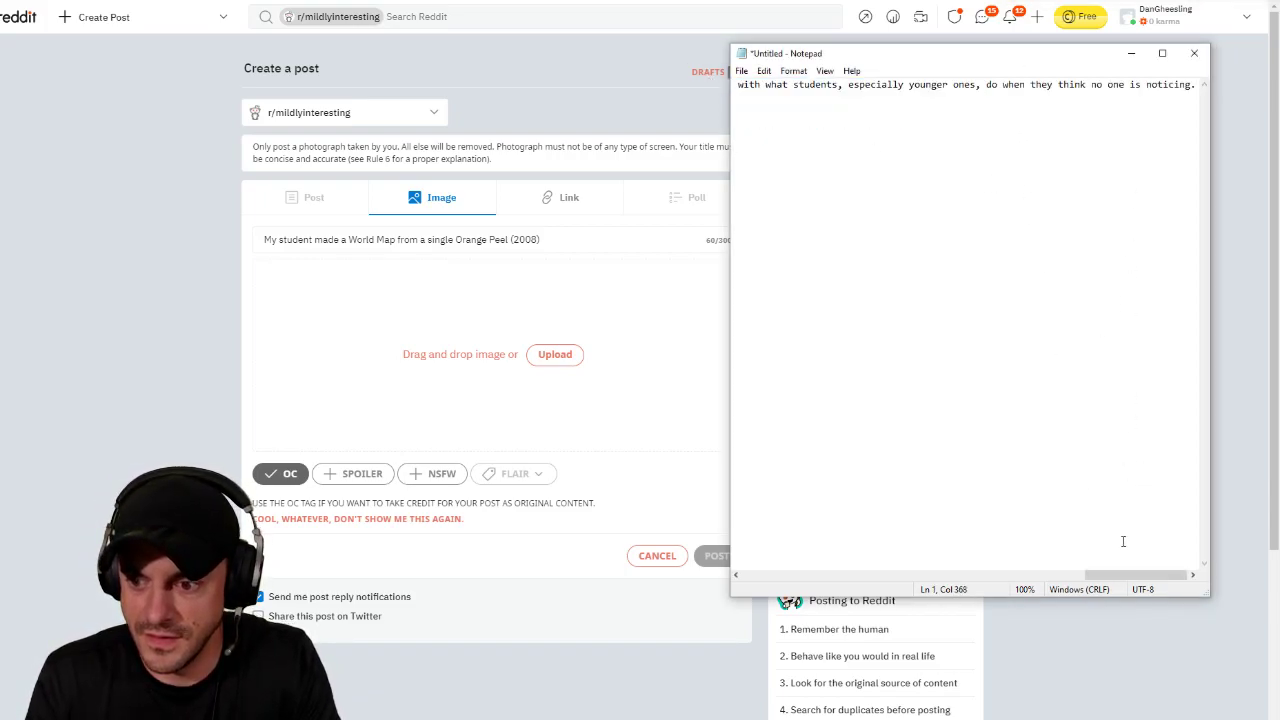
Step: Break the long backstory line before "especially", "After approaching", "resemble", "internationally" and "Like most teachers"
left_click_drag(1110, 575, 775, 553)
key("Left")
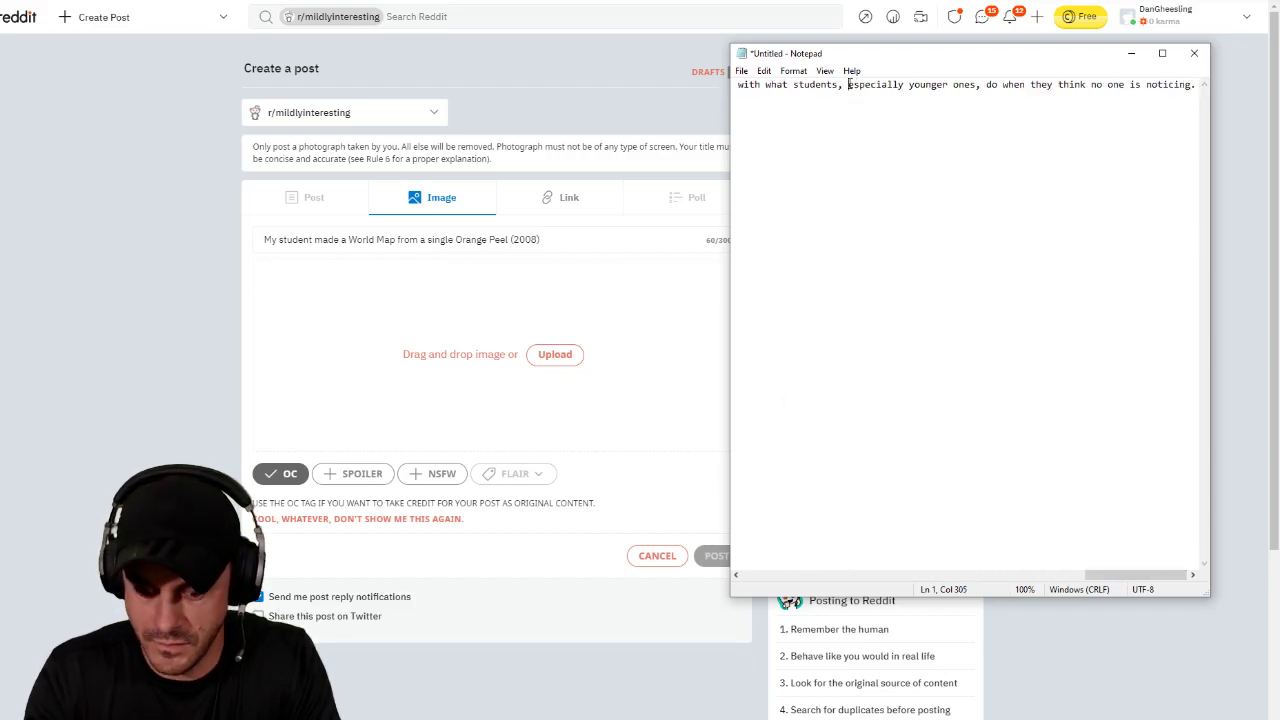
key("Return")
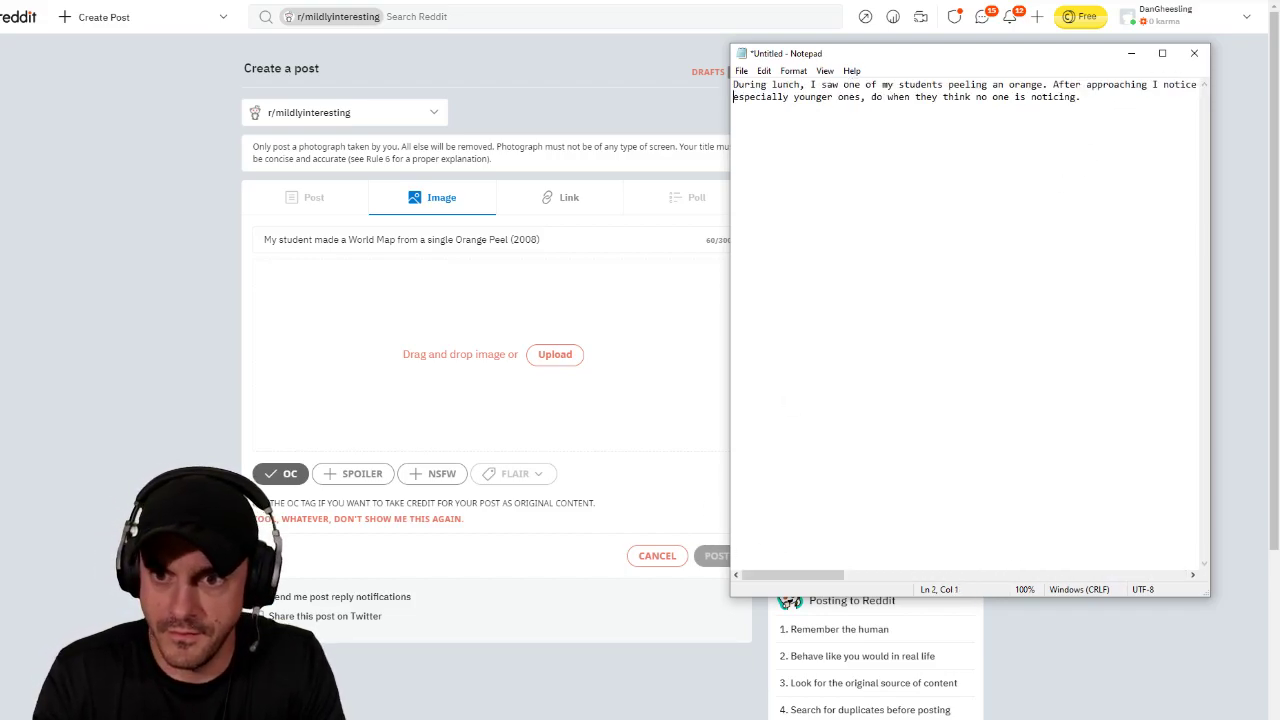
left_click(1053, 84)
key("Return")
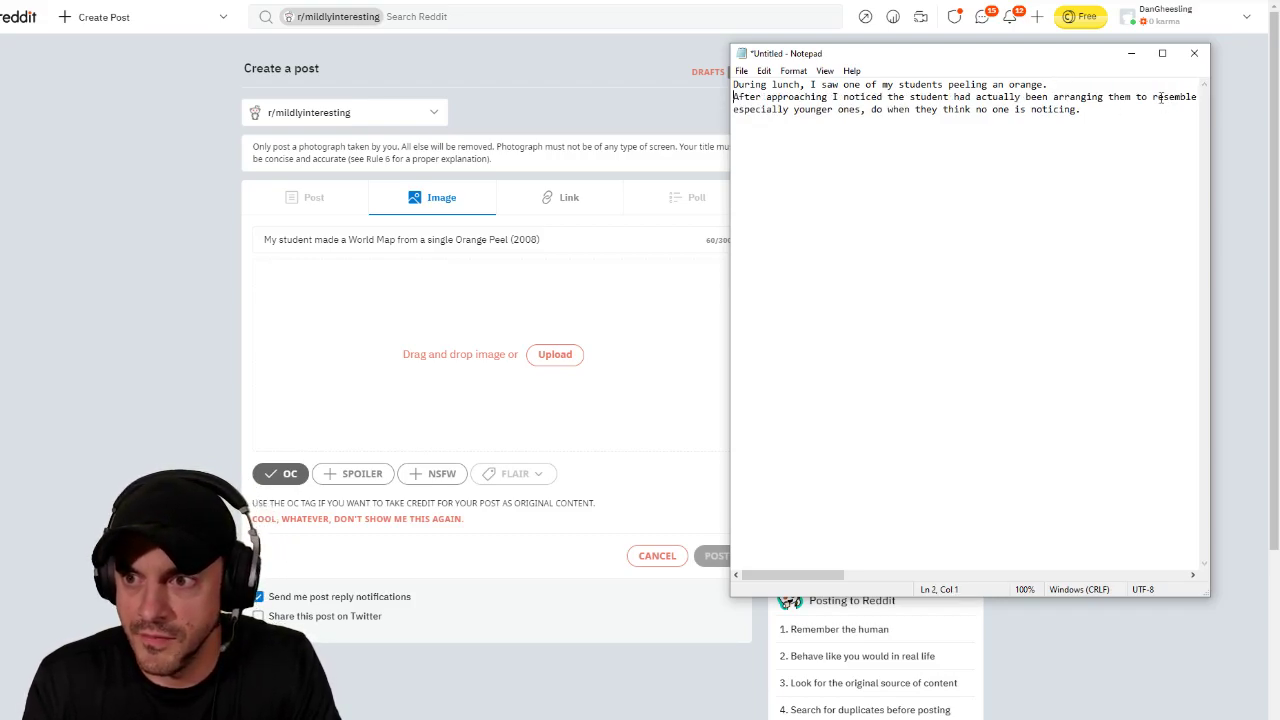
left_click(1155, 99)
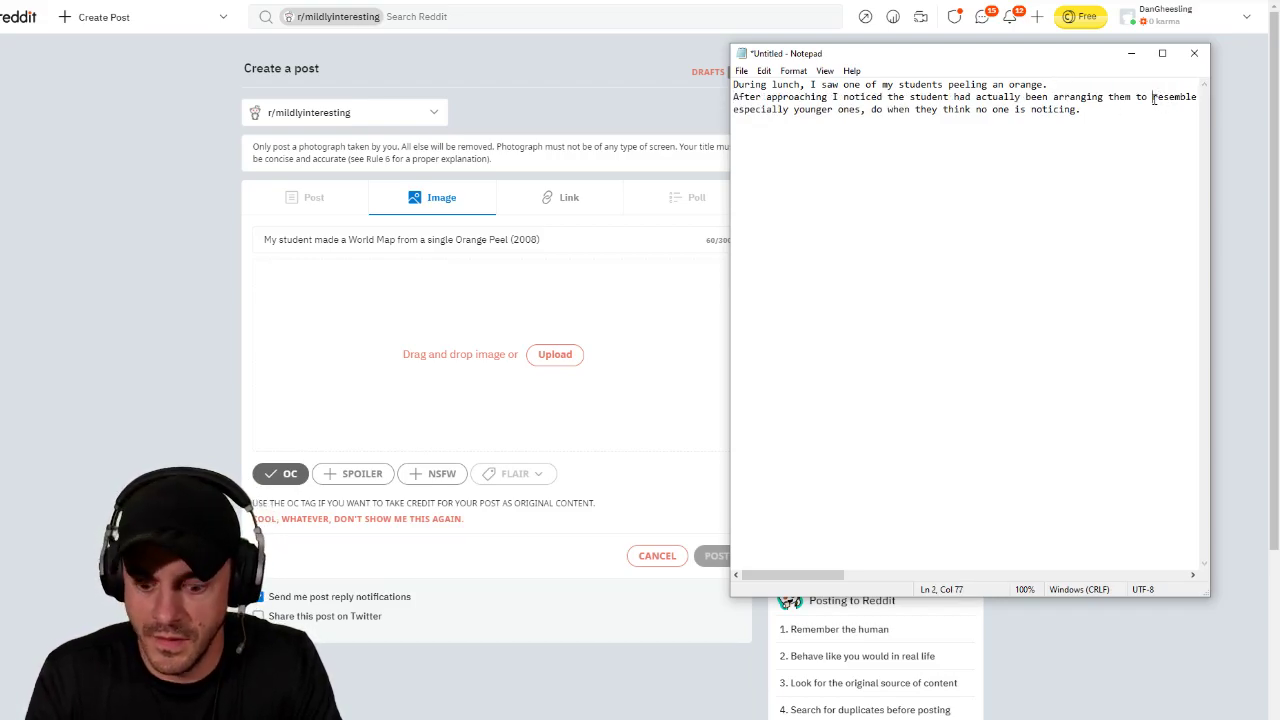
key("Return")
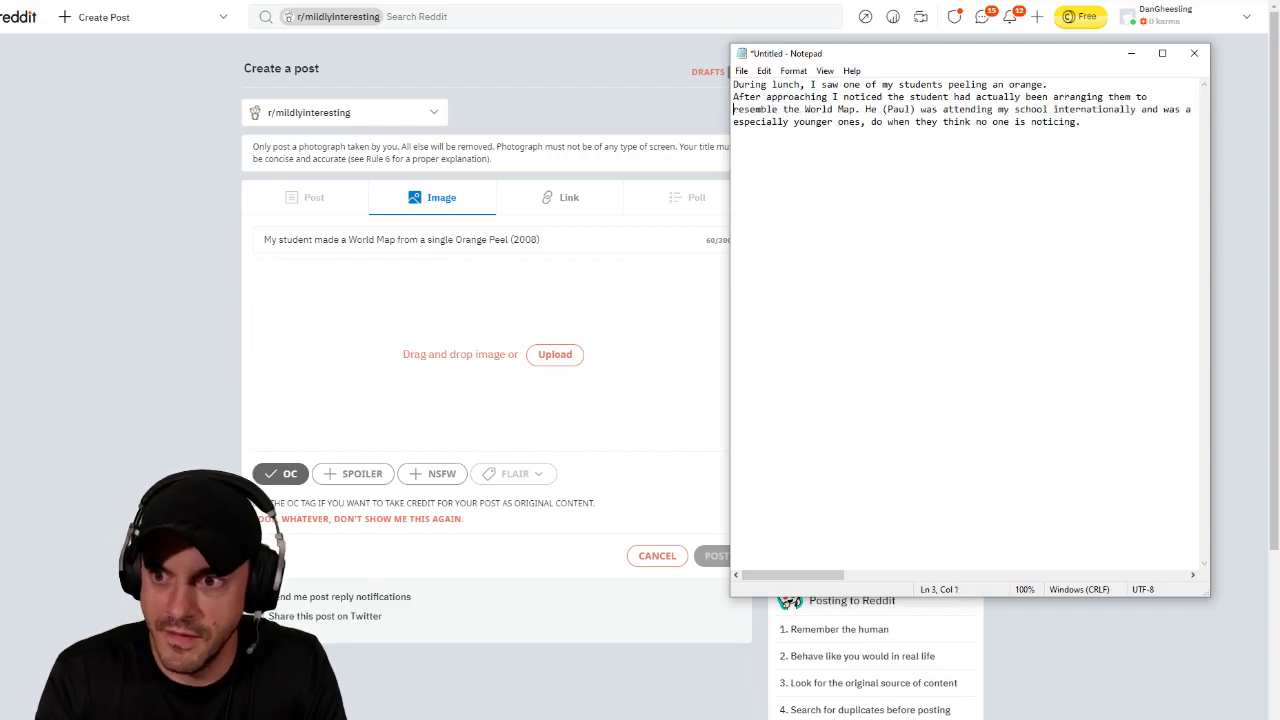
left_click(1053, 109)
key("Return")
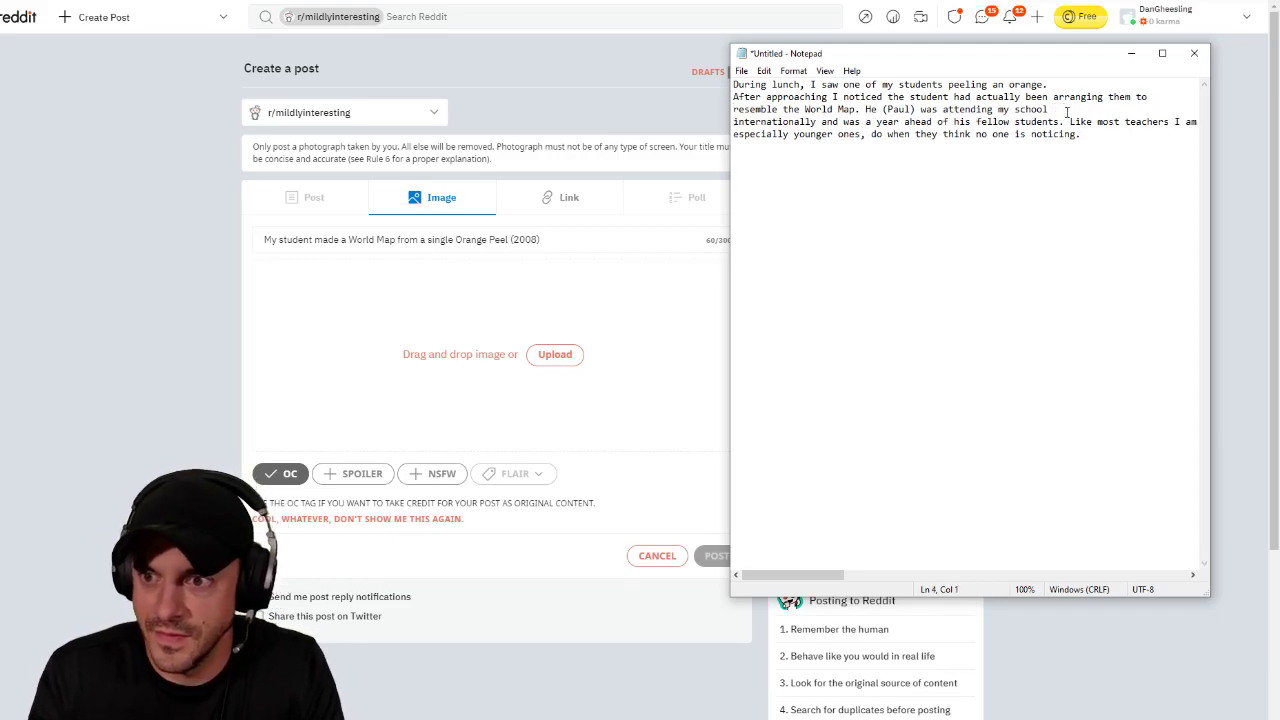
left_click(1068, 121)
key("Return")
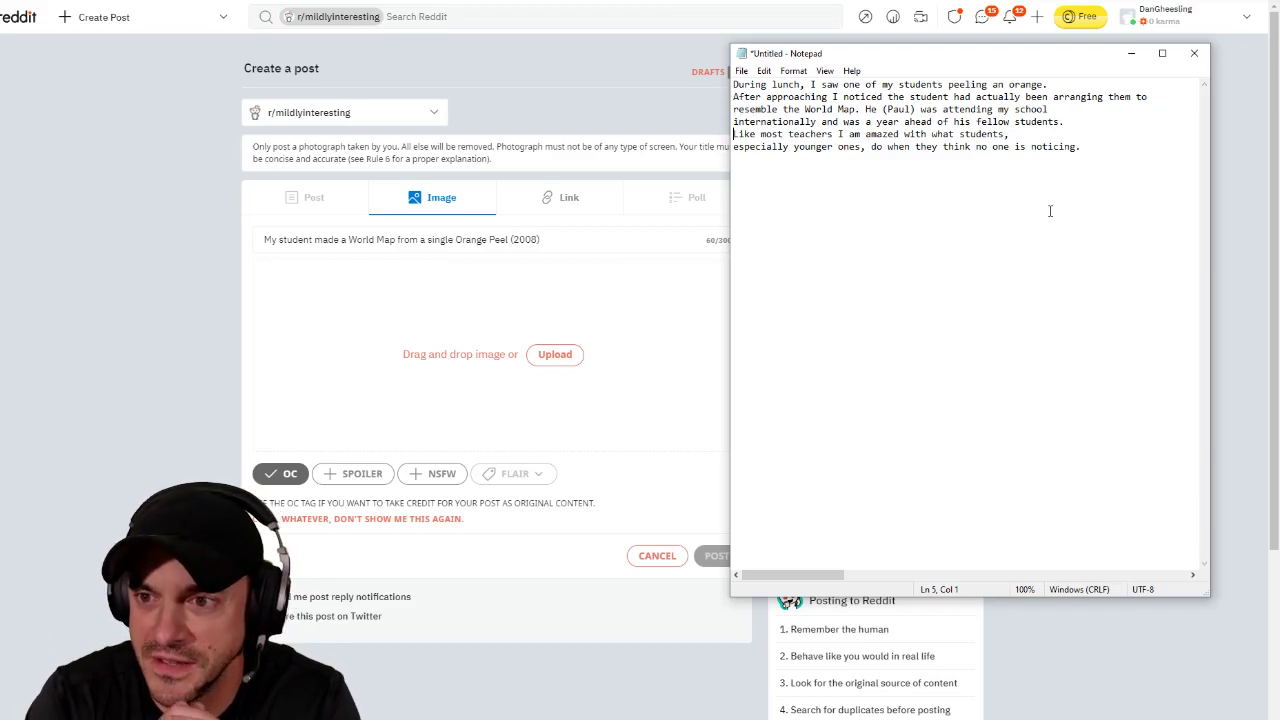
Step: Replace the opening "During lunch" sentence with "At lunch I saw a student messing with an orange."
left_click_drag(1050, 85, 732, 84)
type("At ")
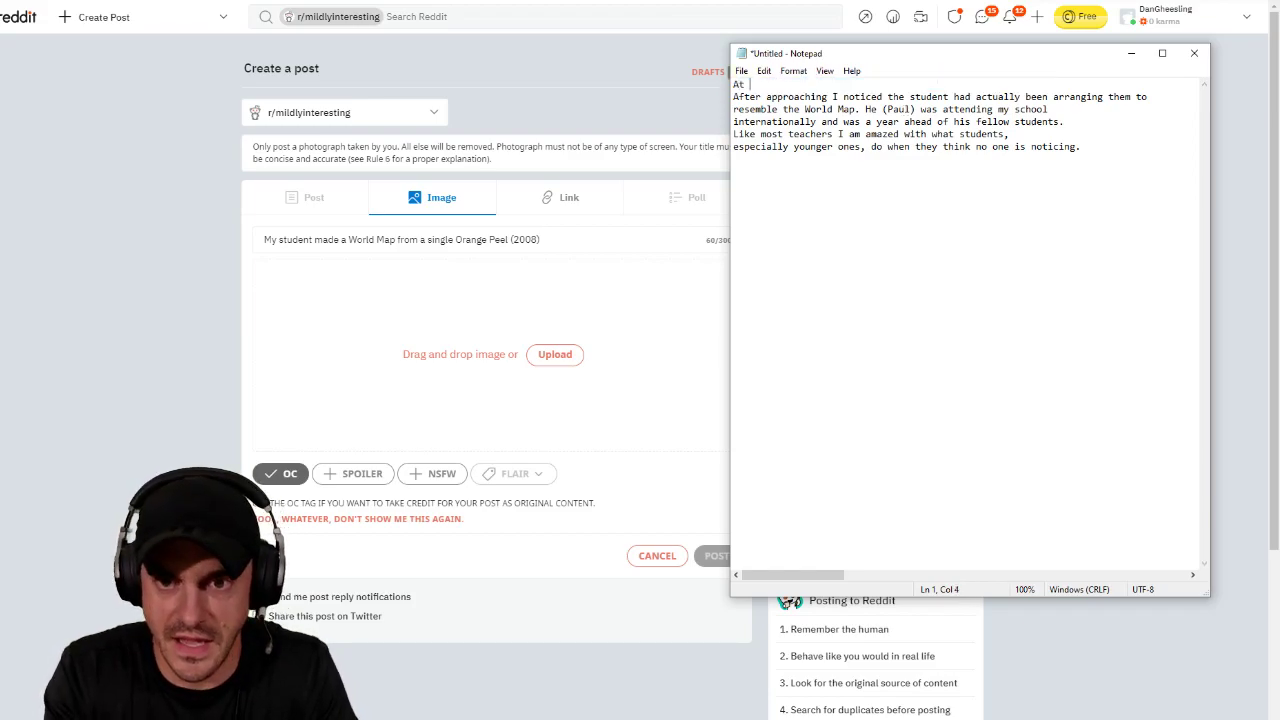
type("lunch I saw a stu")
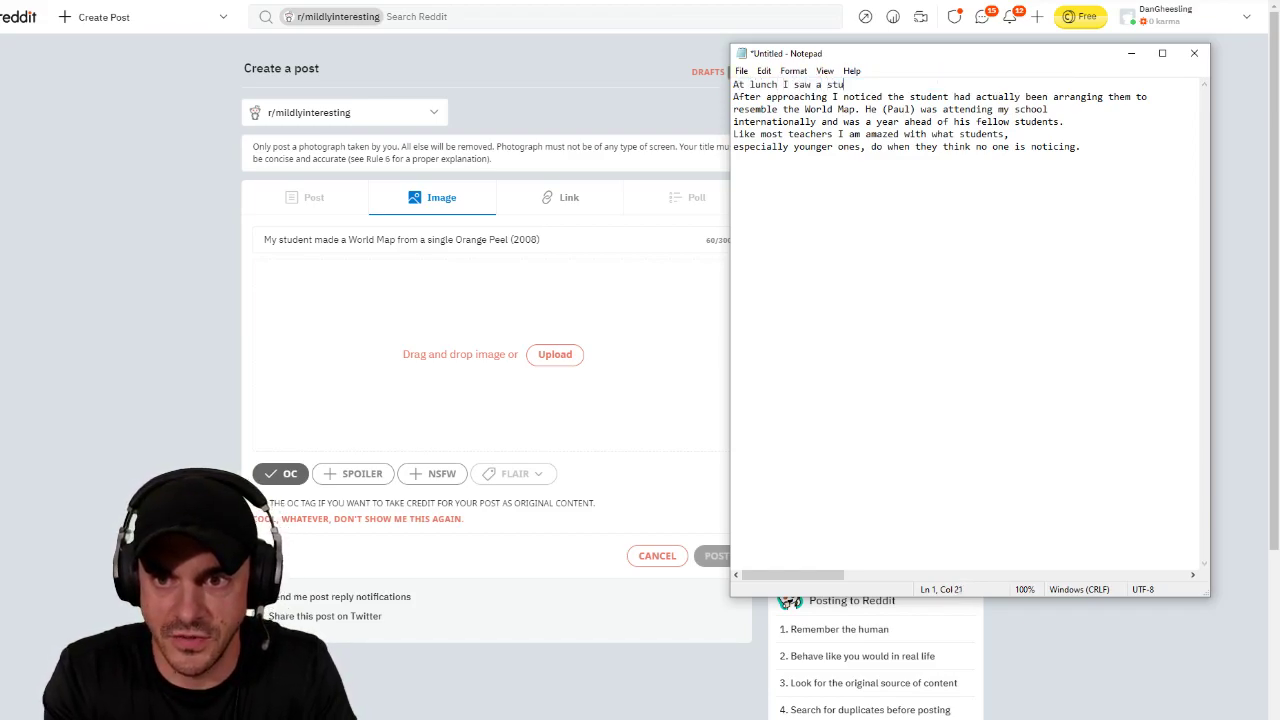
type("dent messing with an orange.")
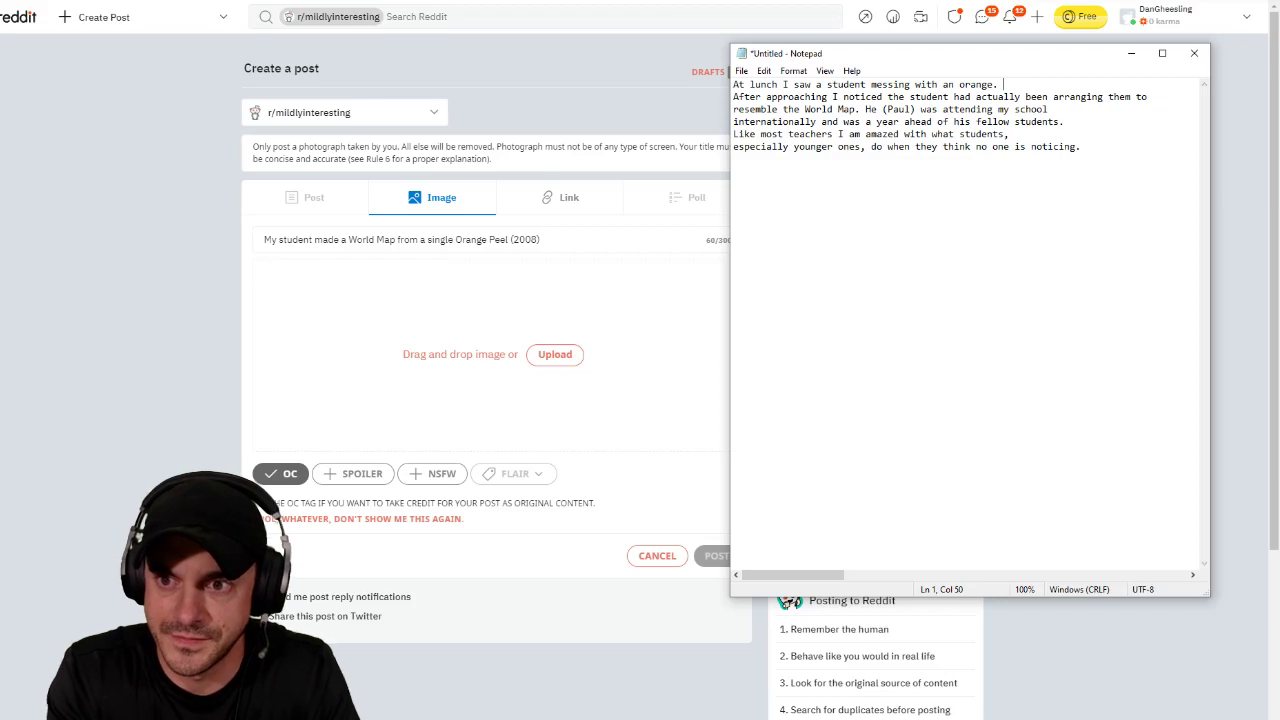
type(" I")
type("is is")
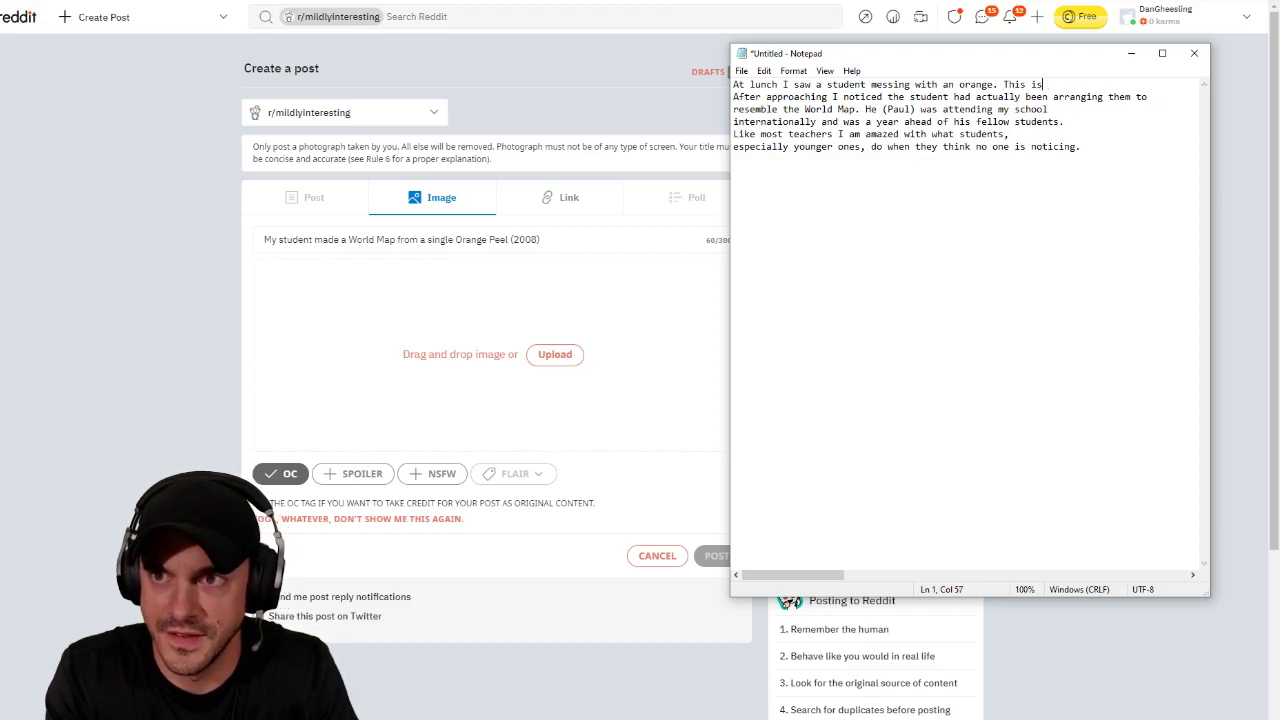
key("BackSpace")
key("BackSpace")
key("BackSpace")
key("BackSpace")
key("BackSpace")
key("BackSpace")
key("BackSpace")
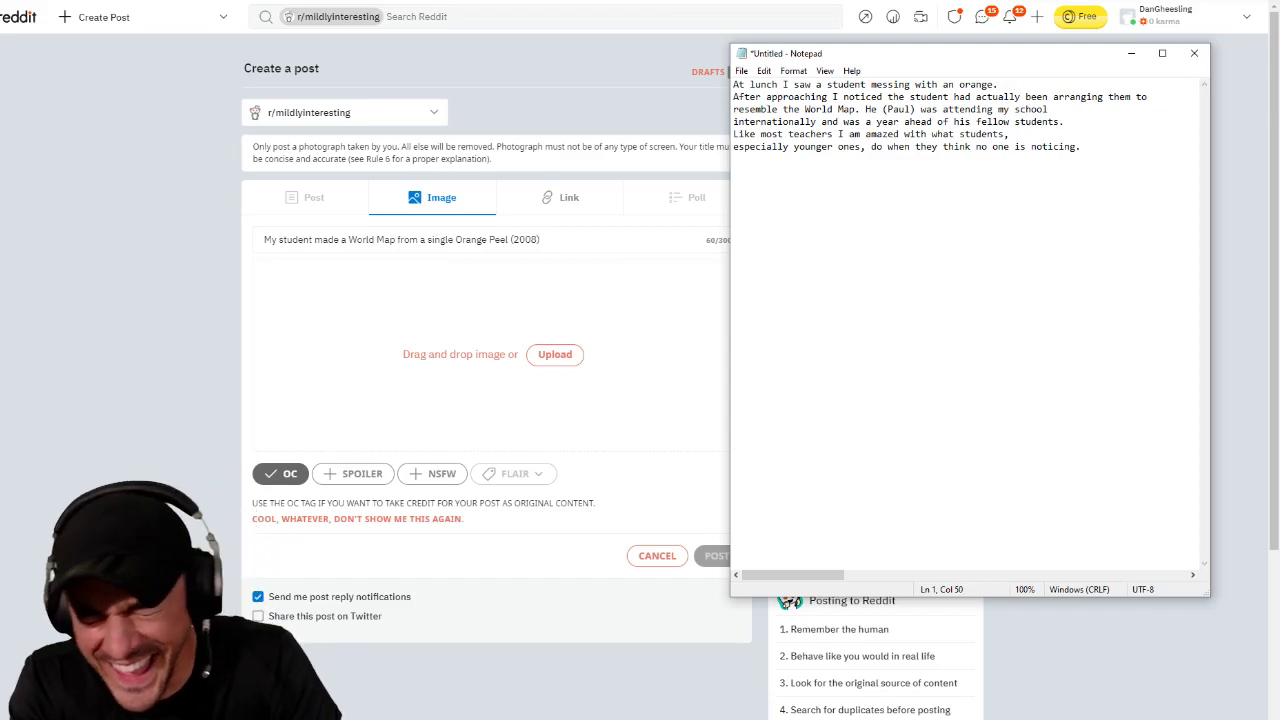
type("One of the")
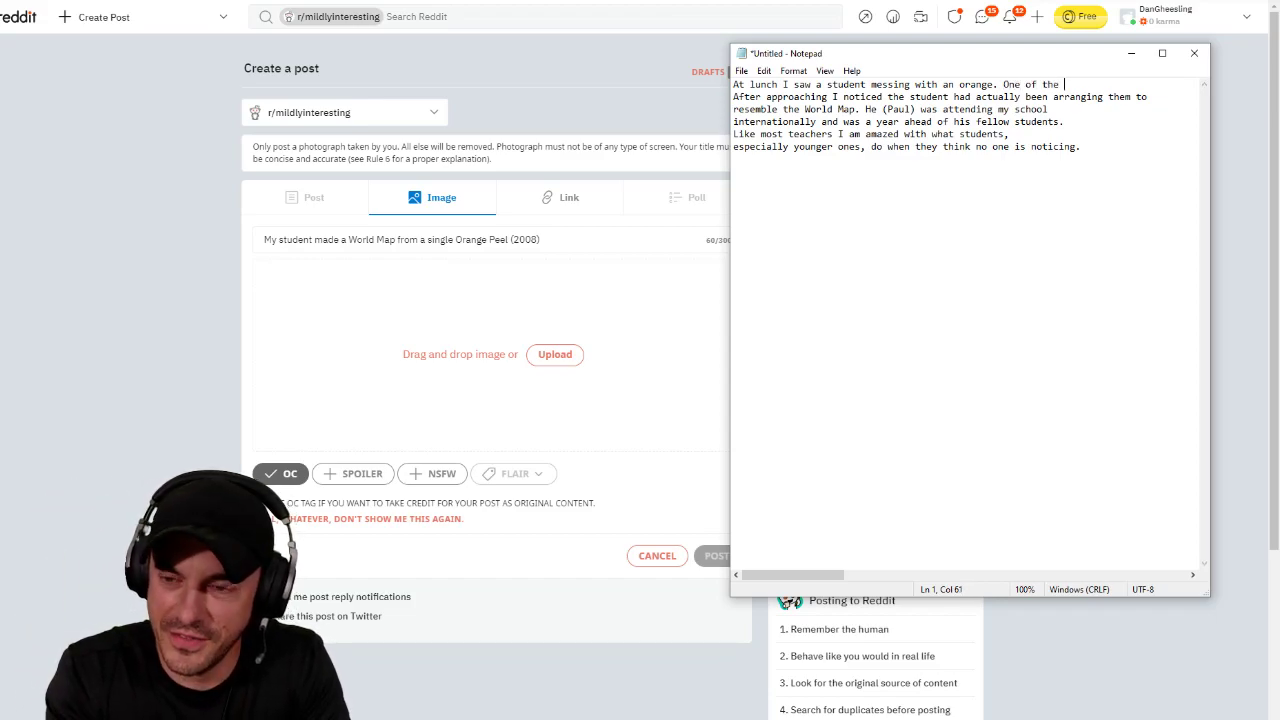
key("BackSpace")
key("BackSpace")
key("BackSpace")
key("BackSpace")
key("BackSpace")
key("BackSpace")
key("BackSpace")
key("BackSpace")
key("BackSpace")
key("BackSpace")
Step: Add "This orange map is one of the coolest things I have ever seen a student do.", with a line break before "coolest"
type("This ")
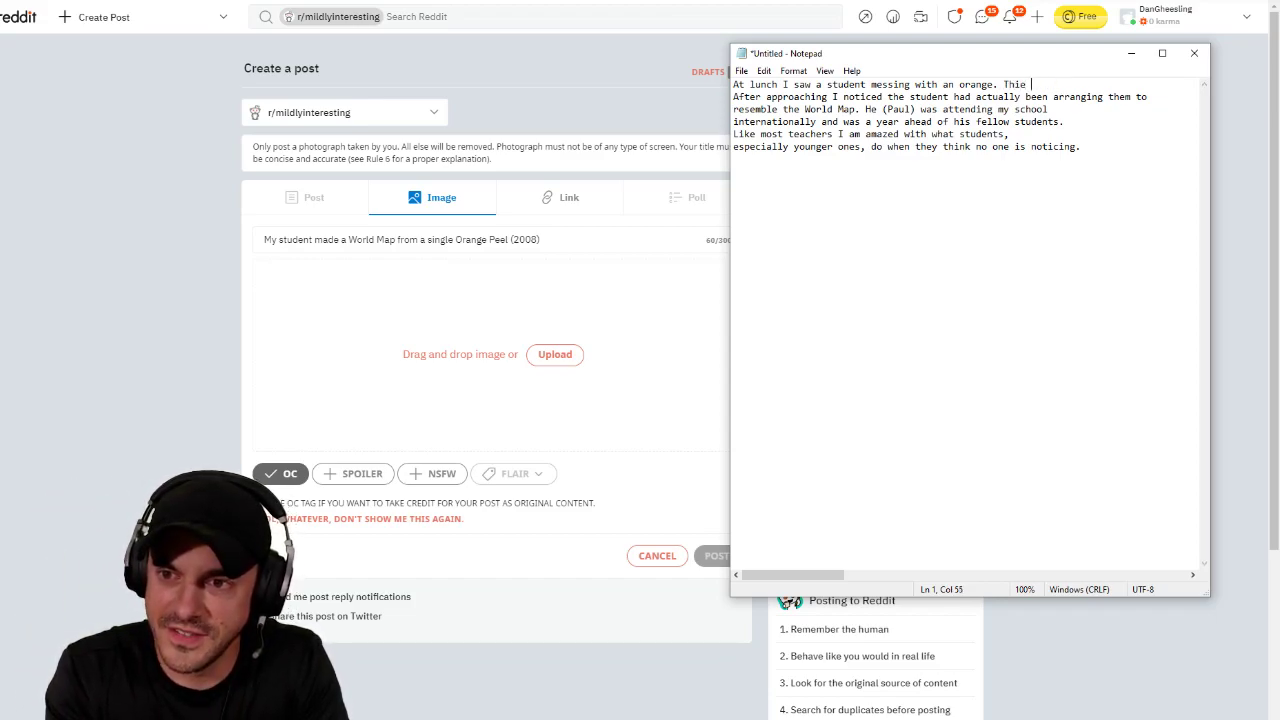
type("orange map is one")
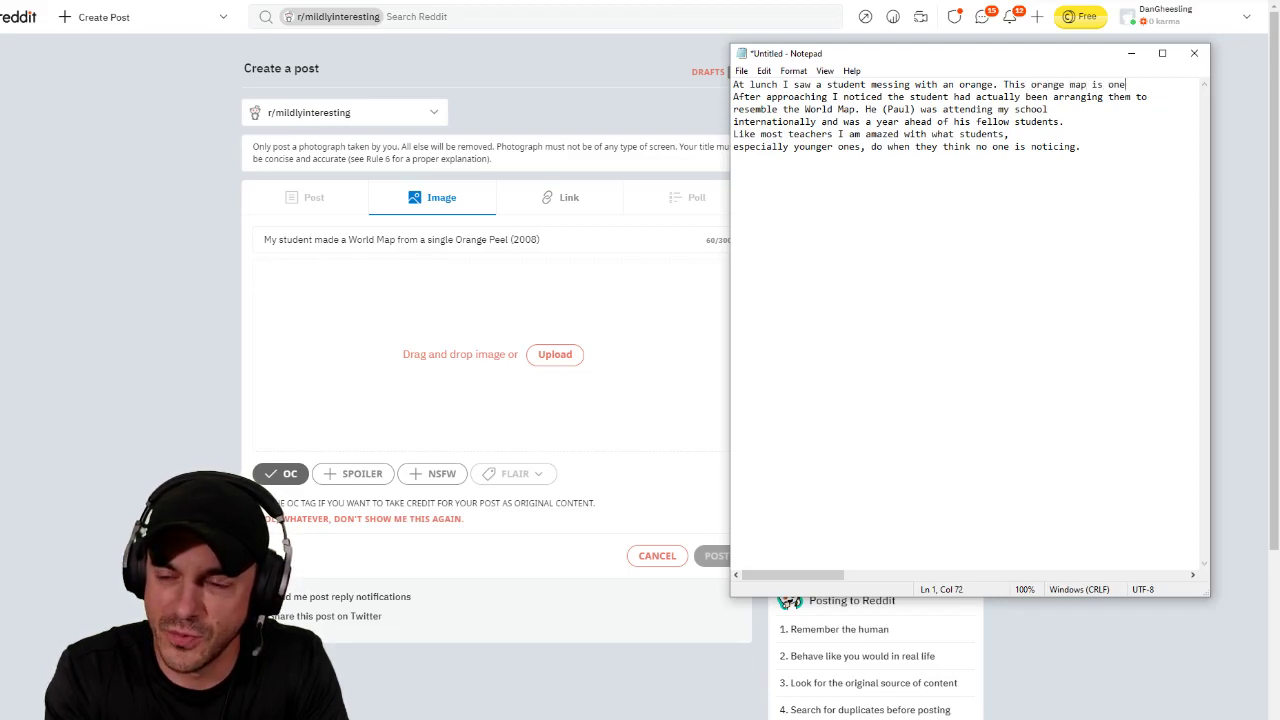
type(" of the")
key("Return")
type("coolest th")
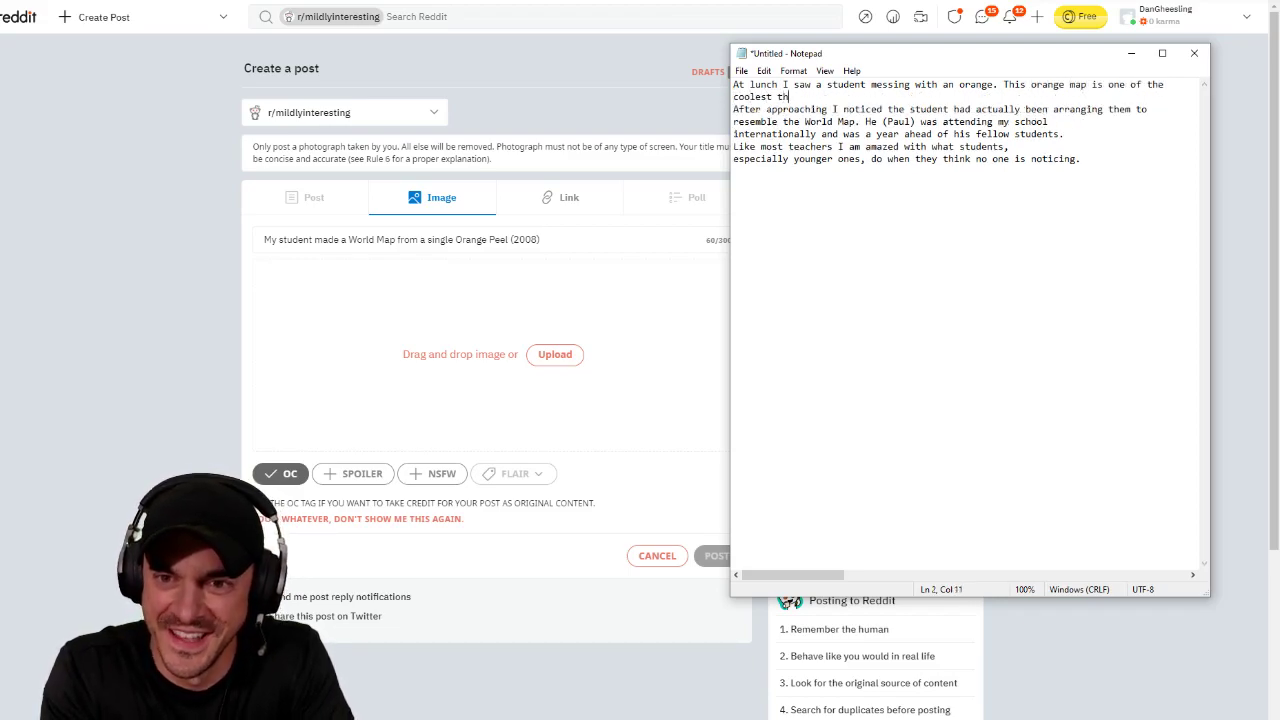
type("ings I have ever se")
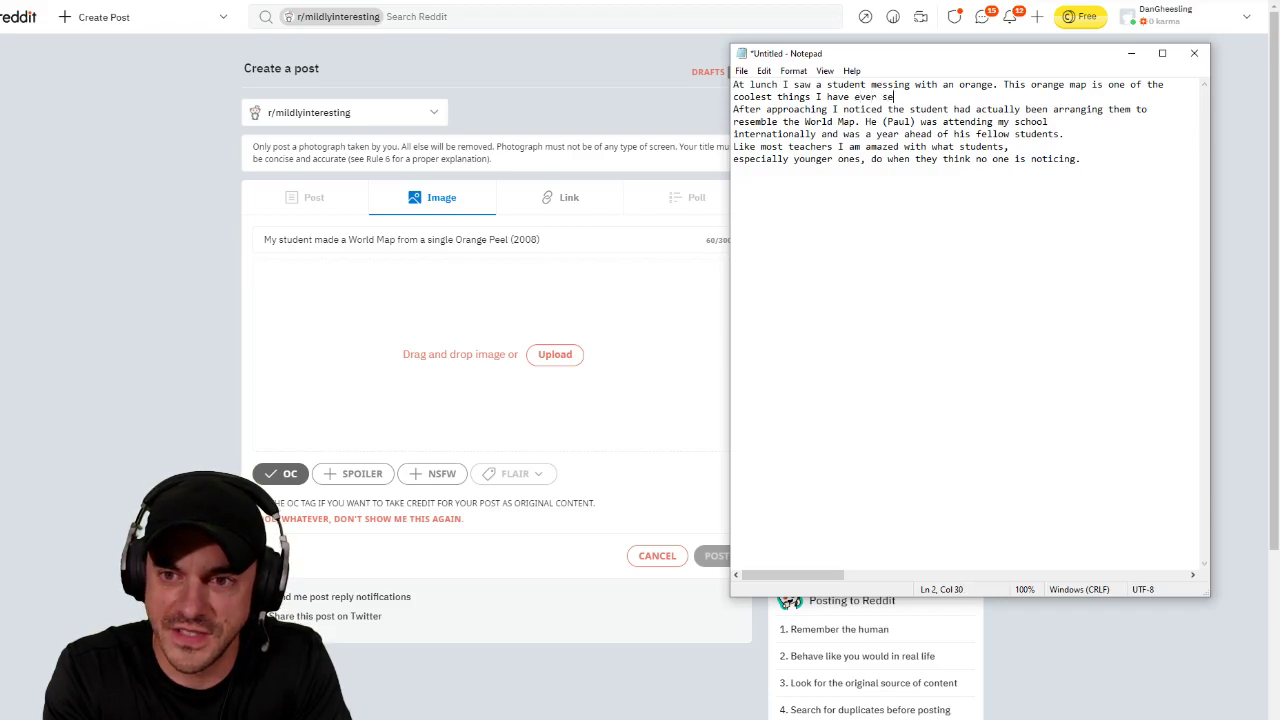
type("en a student")
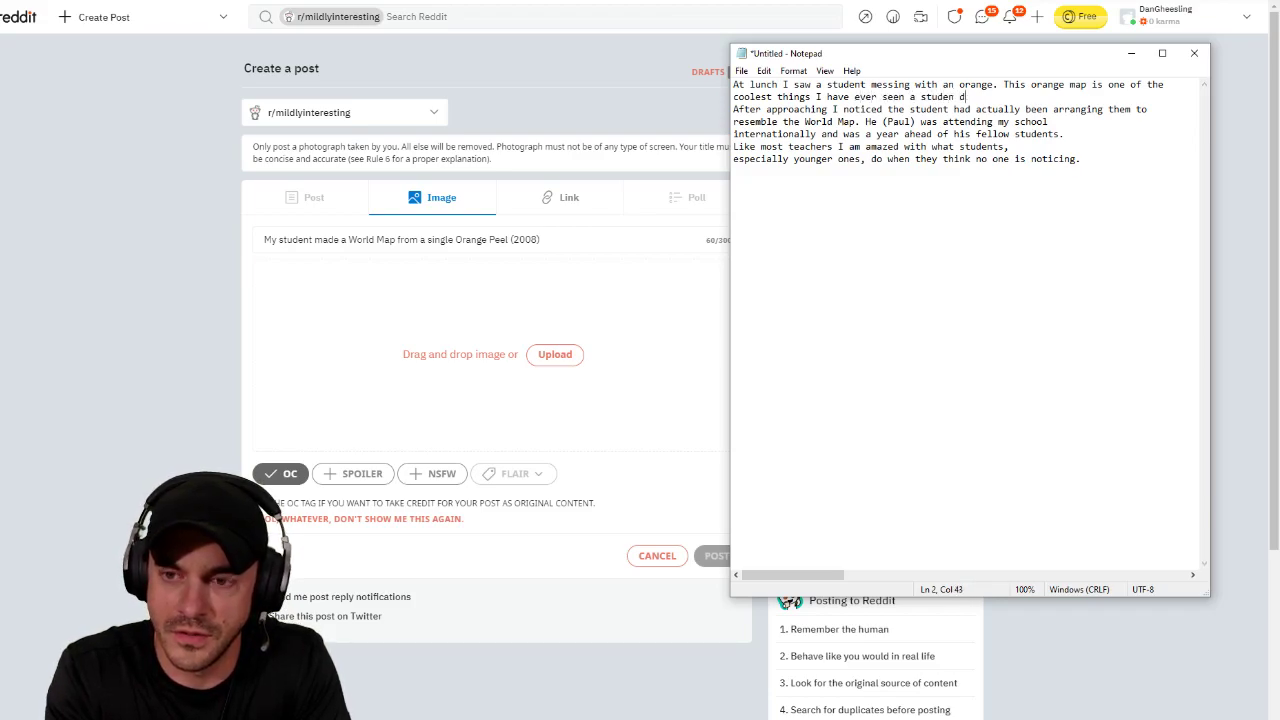
type(" do.")
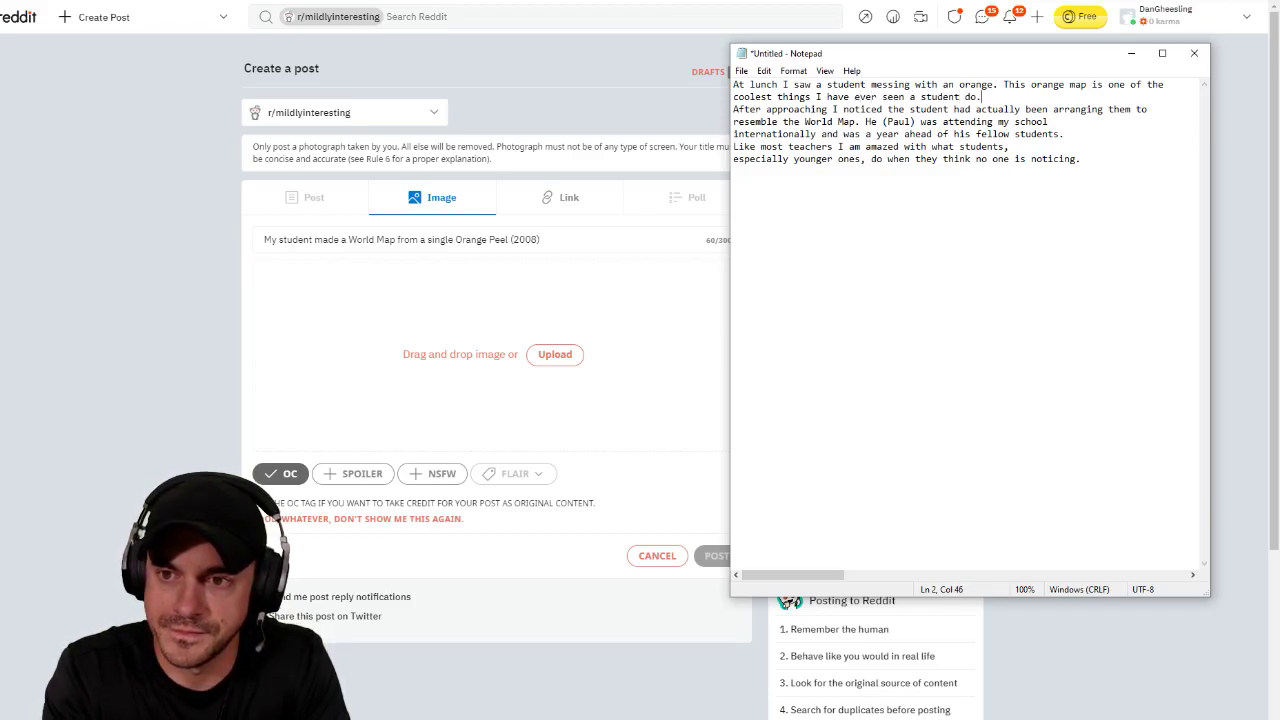
Step: Separate the new opening with a blank line and cut the remaining old backstory from "After approaching" to "noticing."
key("Return")
key("Return")
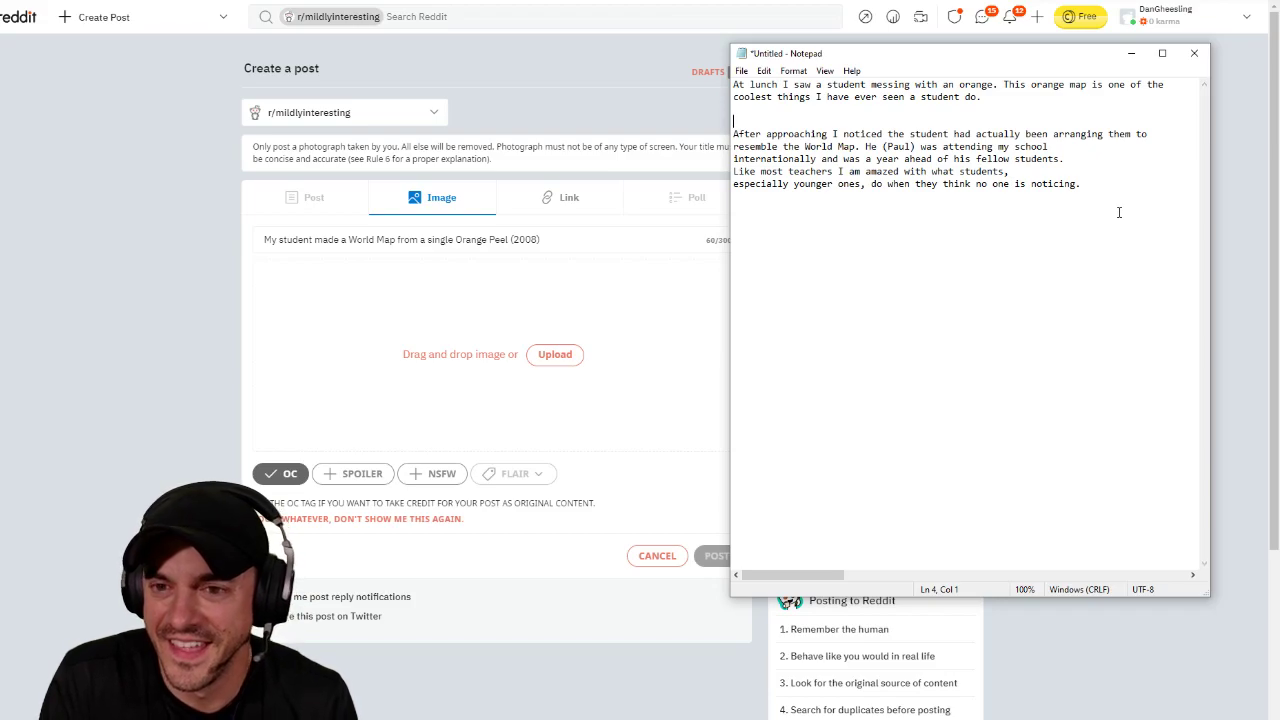
left_click_drag(1119, 212, 733, 133)
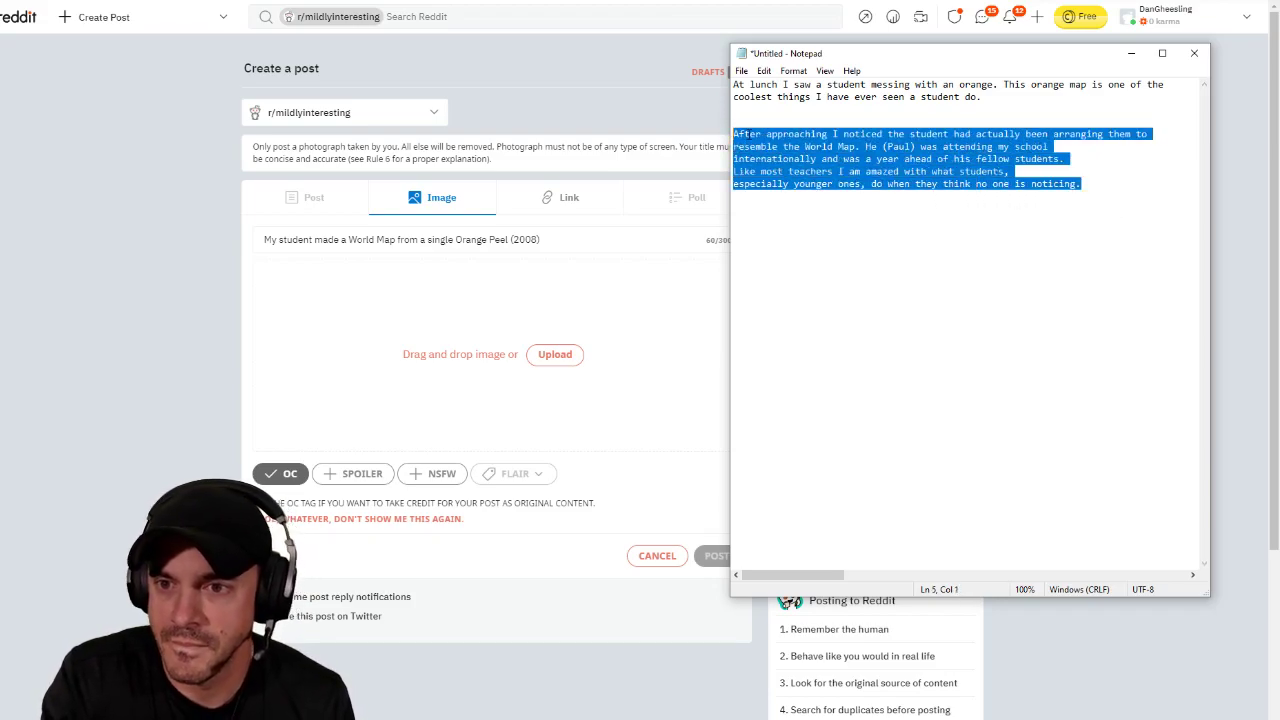
key("ctrl+x")
Step: Add a closing sentence saying the named student was an international student who was very young to start high school
left_click(1020, 96)
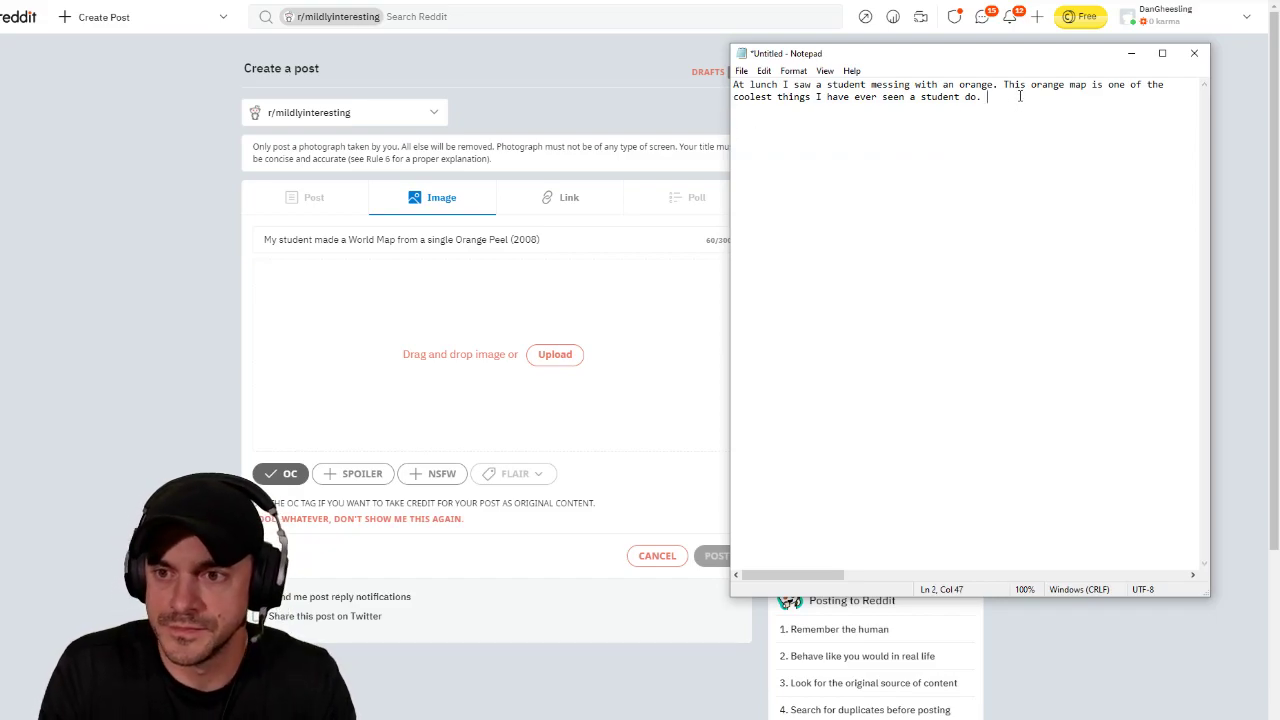
type("Paul ")
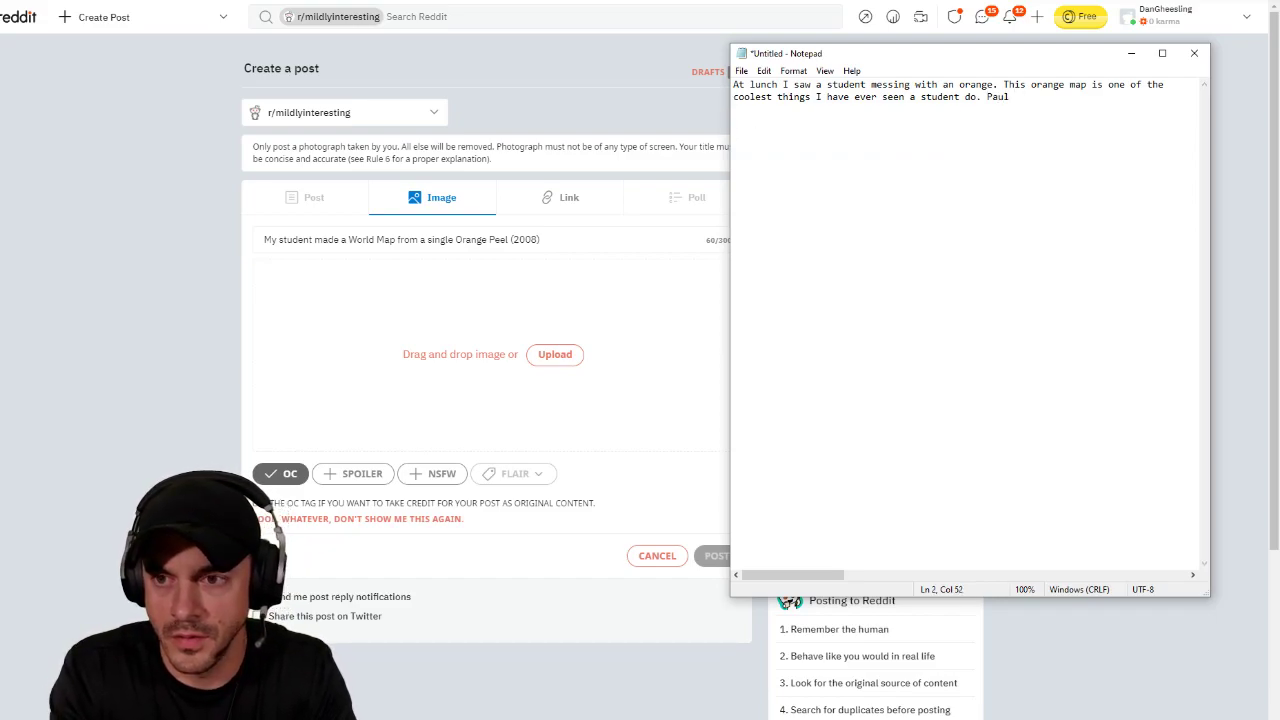
type("was")
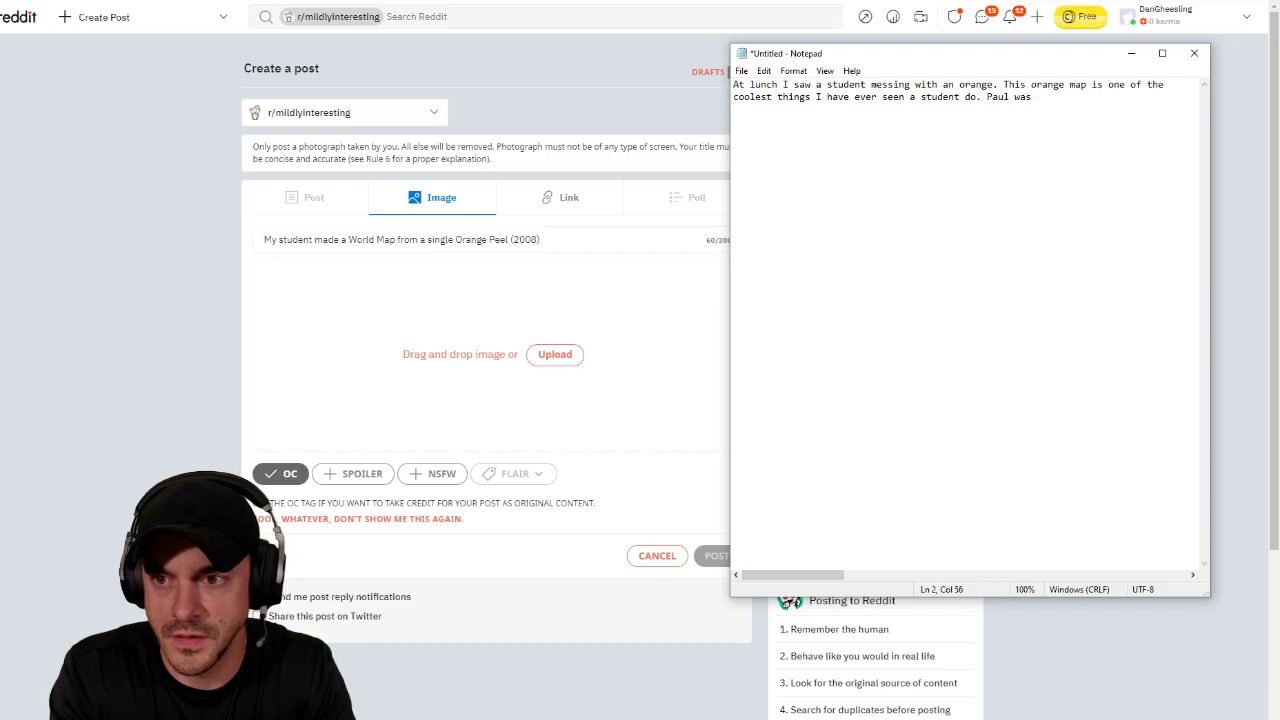
type(" an internation")
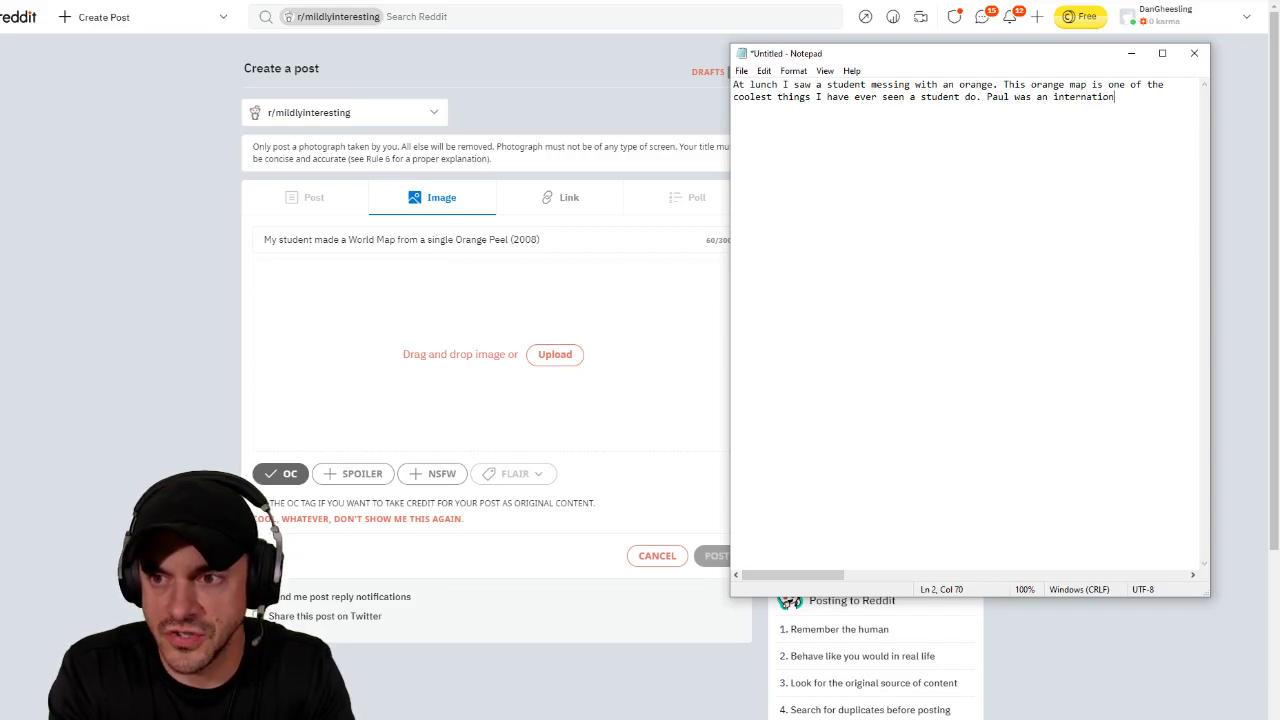
type("al student who ")
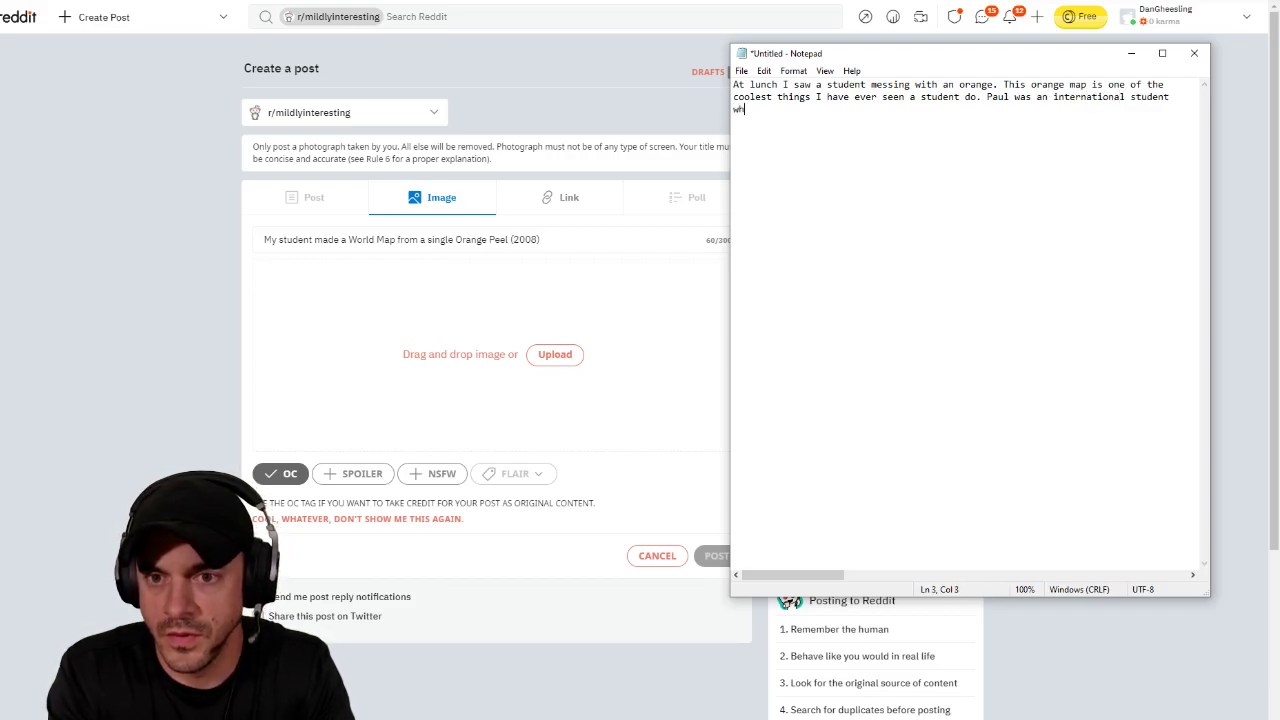
type("was ")
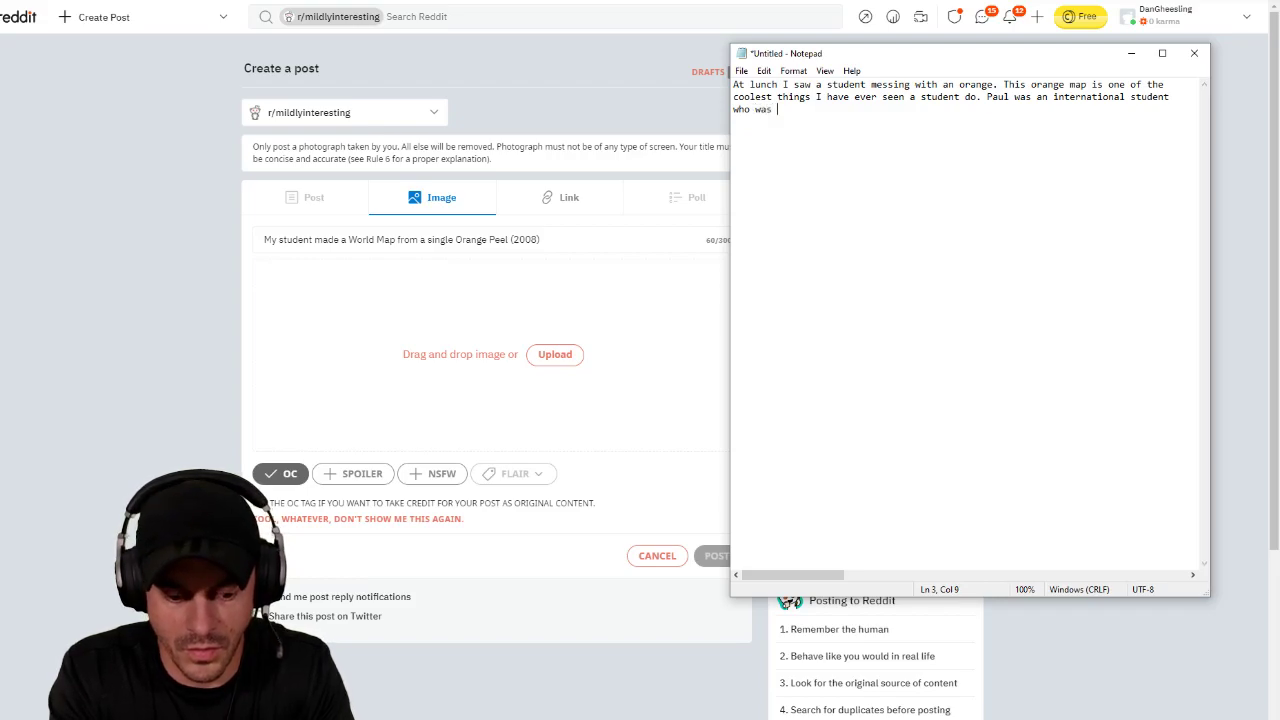
type("very young ")
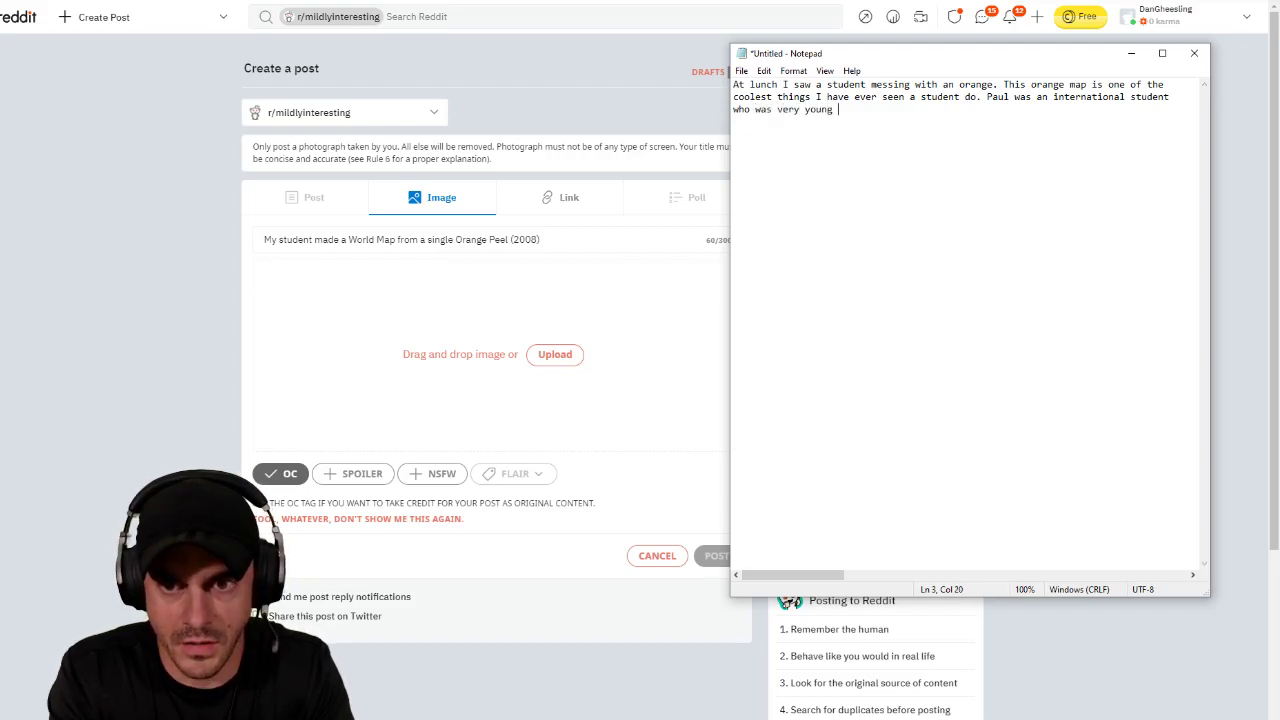
type("to start highs")
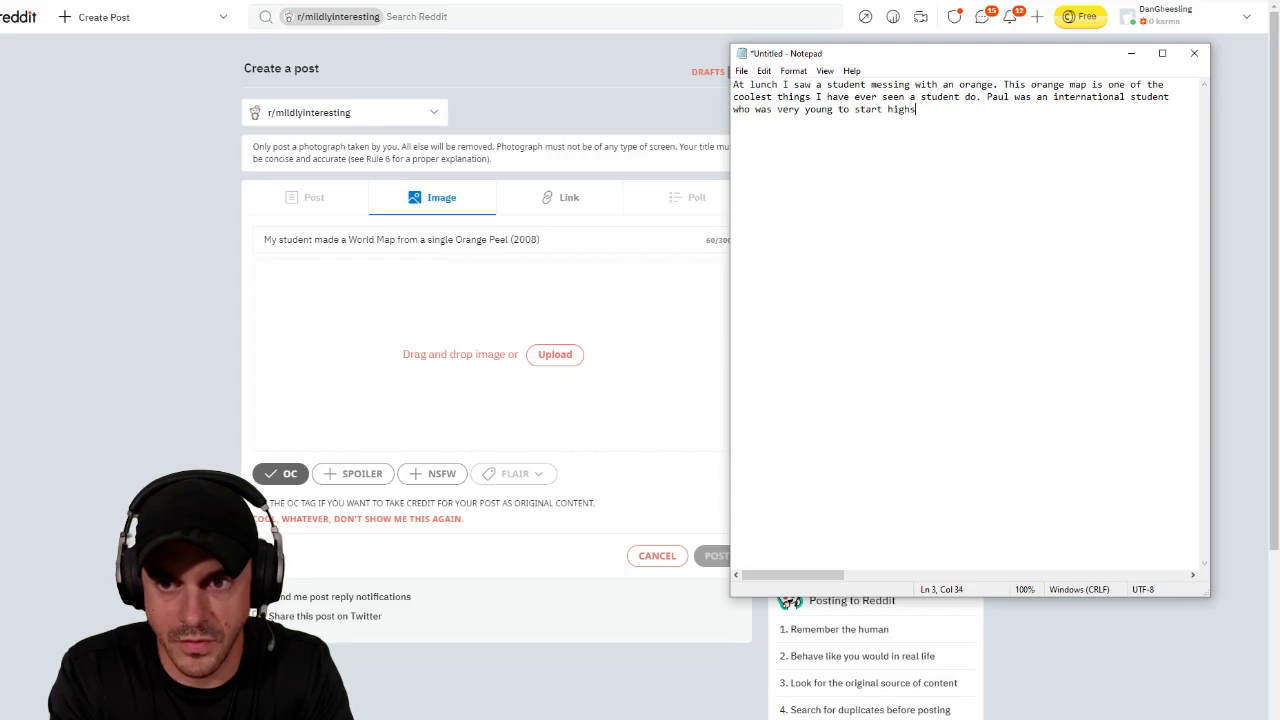
key("BackSpace")
type(" school.")
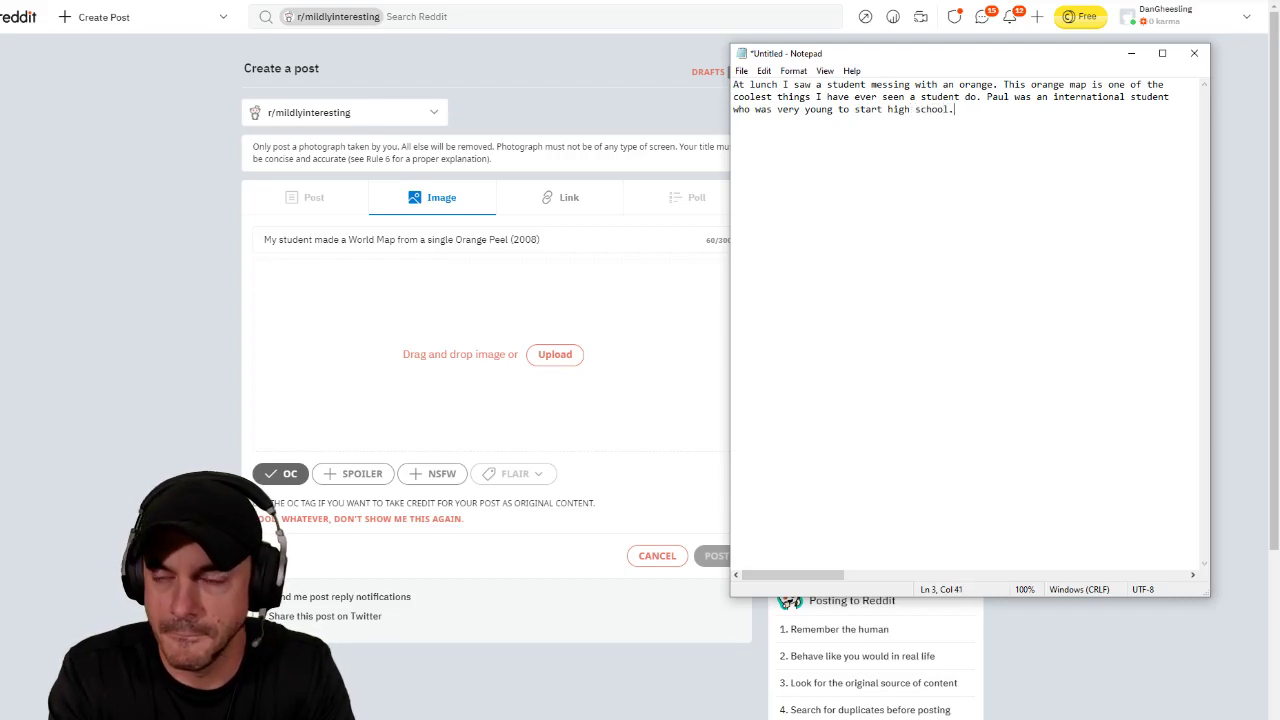
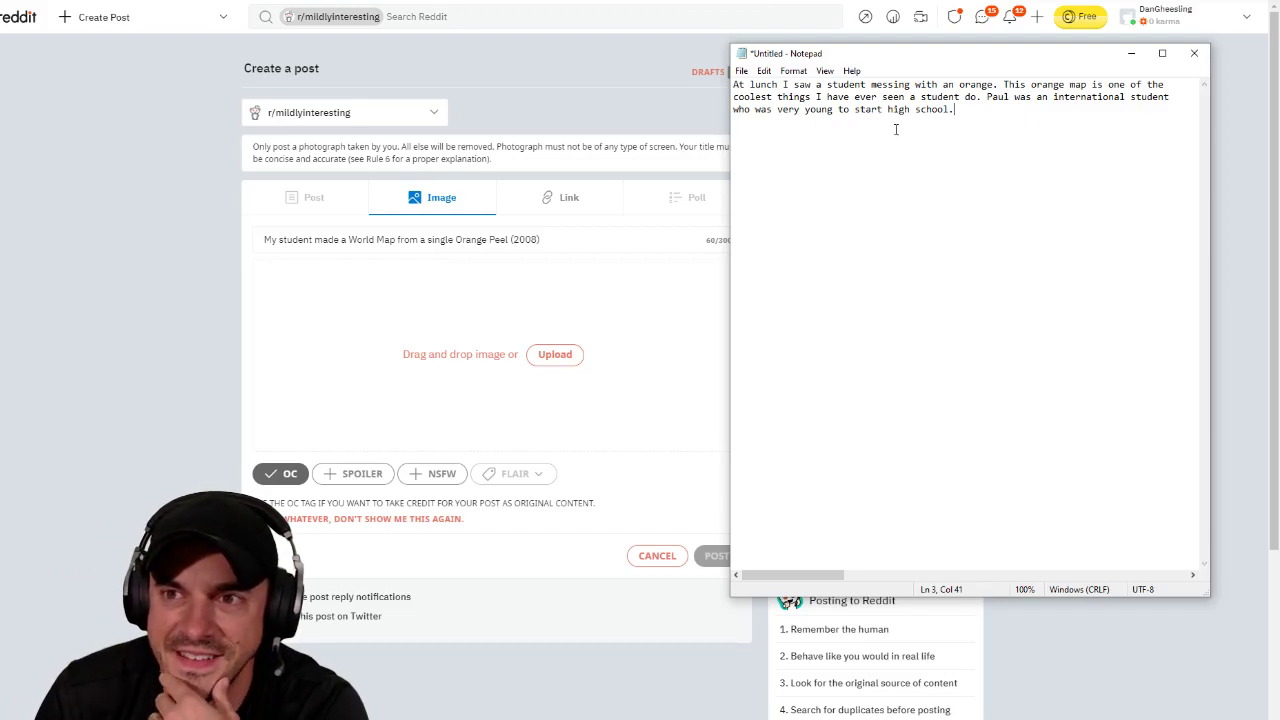
Step: Delete the international-student sentence and insert the student's first name in parentheses after "student" in the opening sentence
left_click_drag(978, 108, 984, 100)
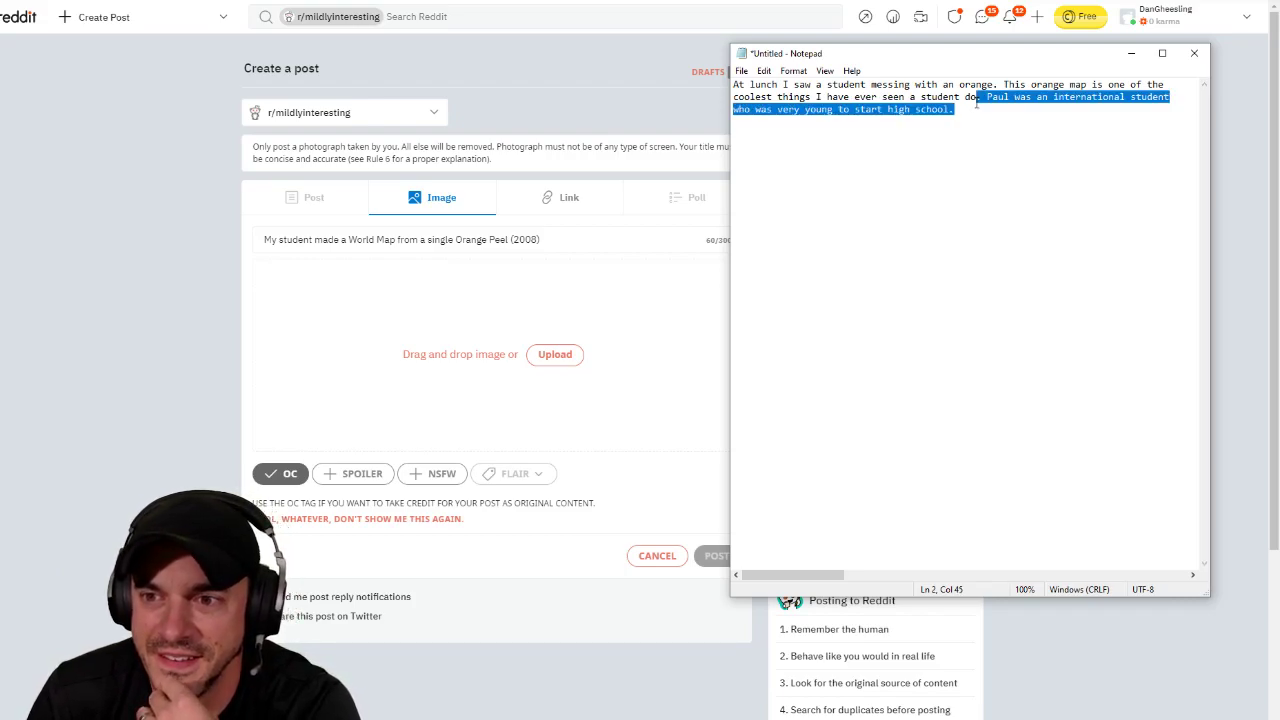
key("BackSpace")
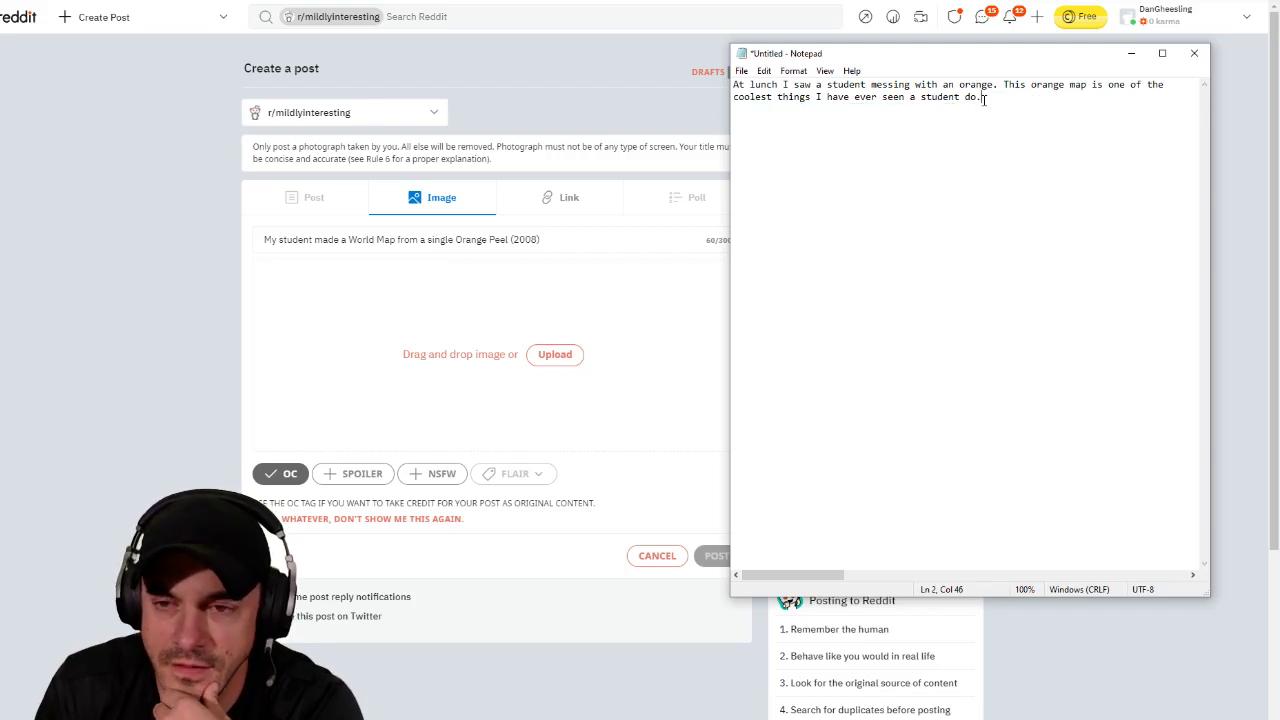
left_click(868, 85)
type("(Paul")
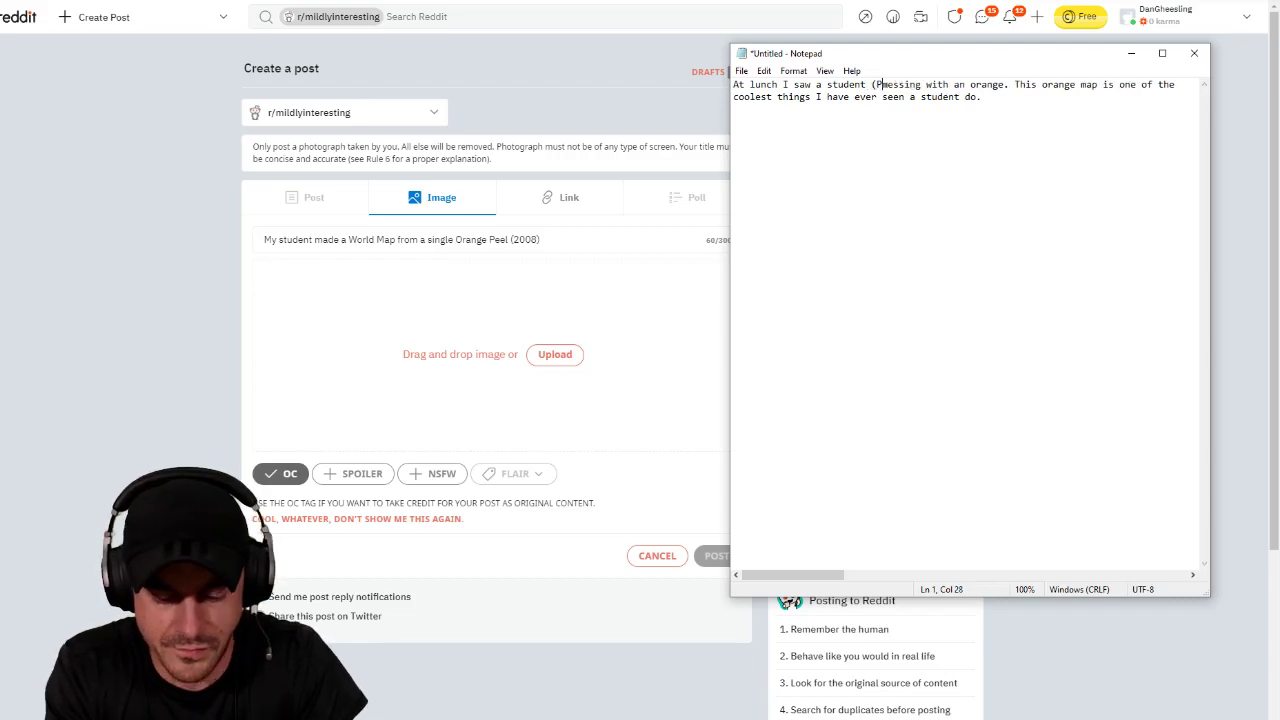
type(")")
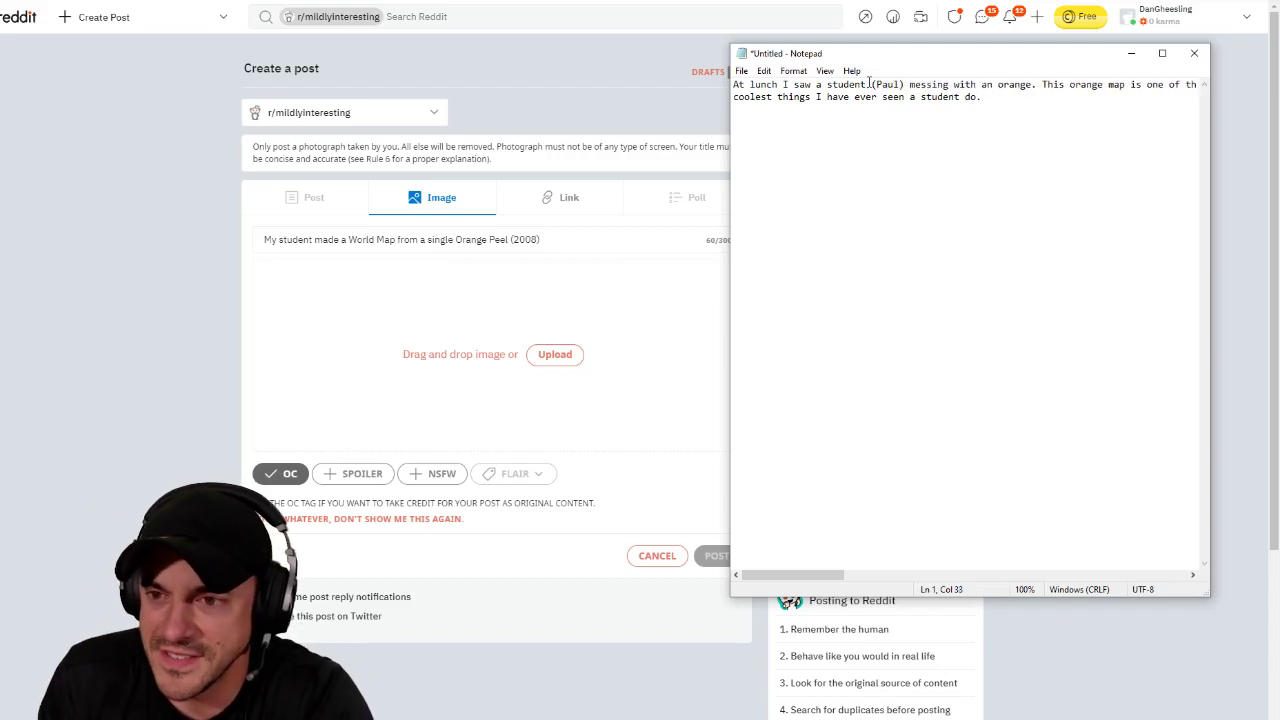
Step: Set the "This orange map" sentence apart with a blank line and join its two halves onto one line
left_click(1042, 86)
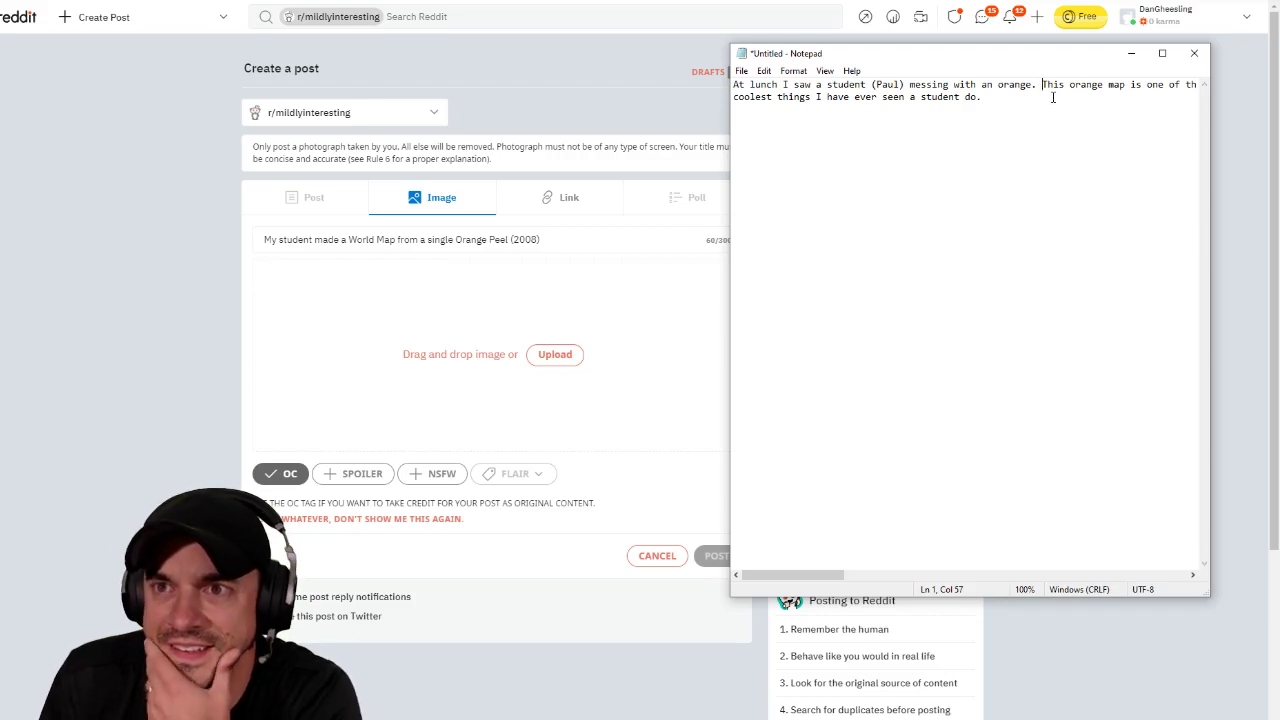
key("Return")
key("Return")
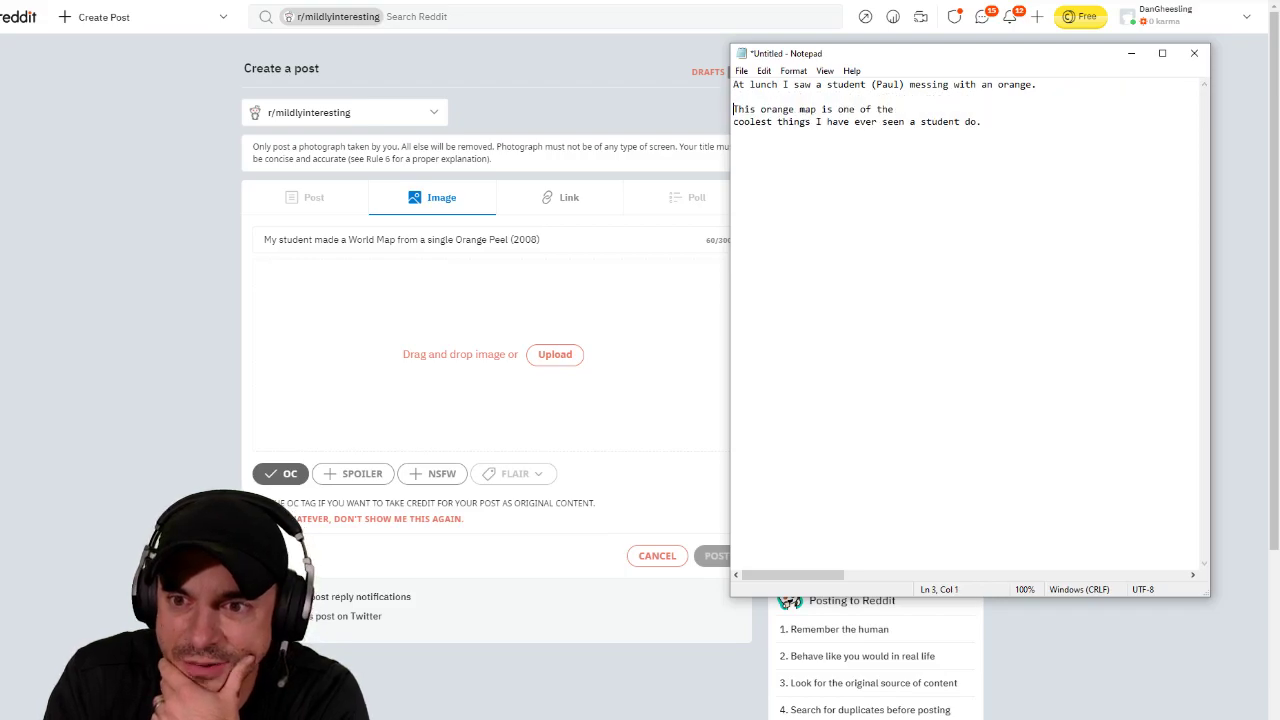
left_click(897, 109)
key("Delete")
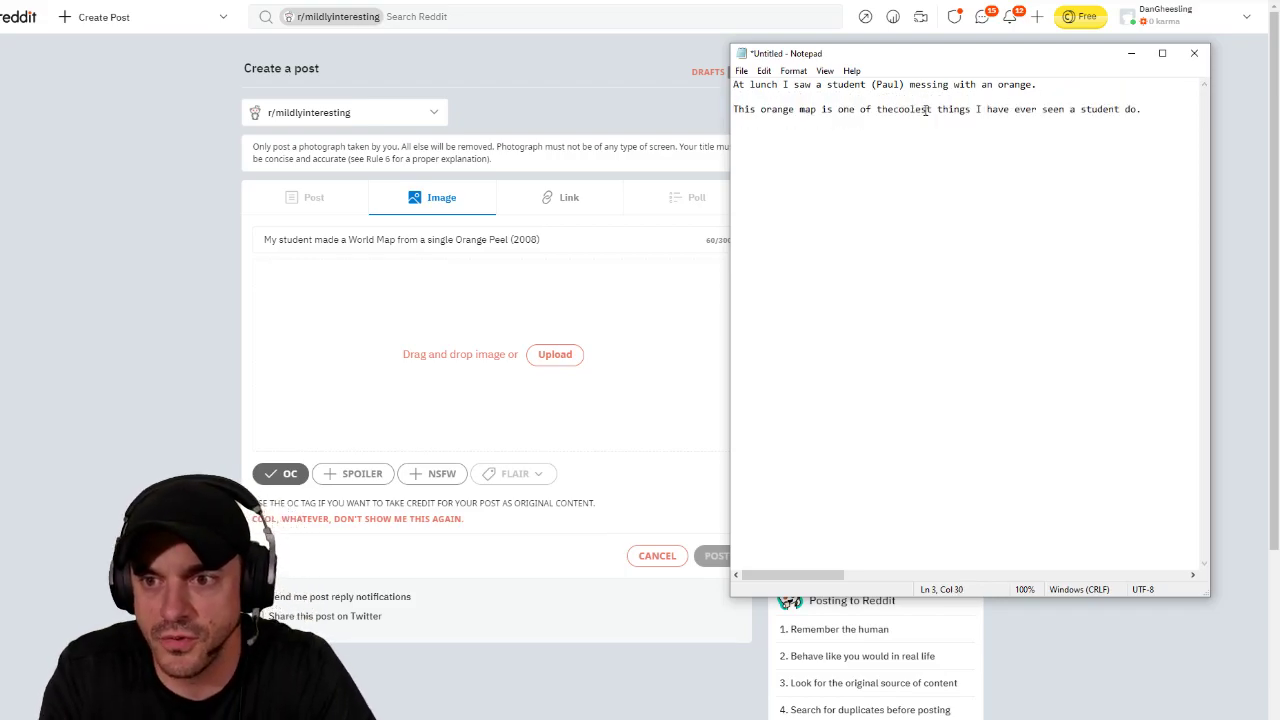
Step: Add a parenthesised "Map Credit:" line below the orange map sentence, giving the student's first name and 2008
left_click(1171, 112)
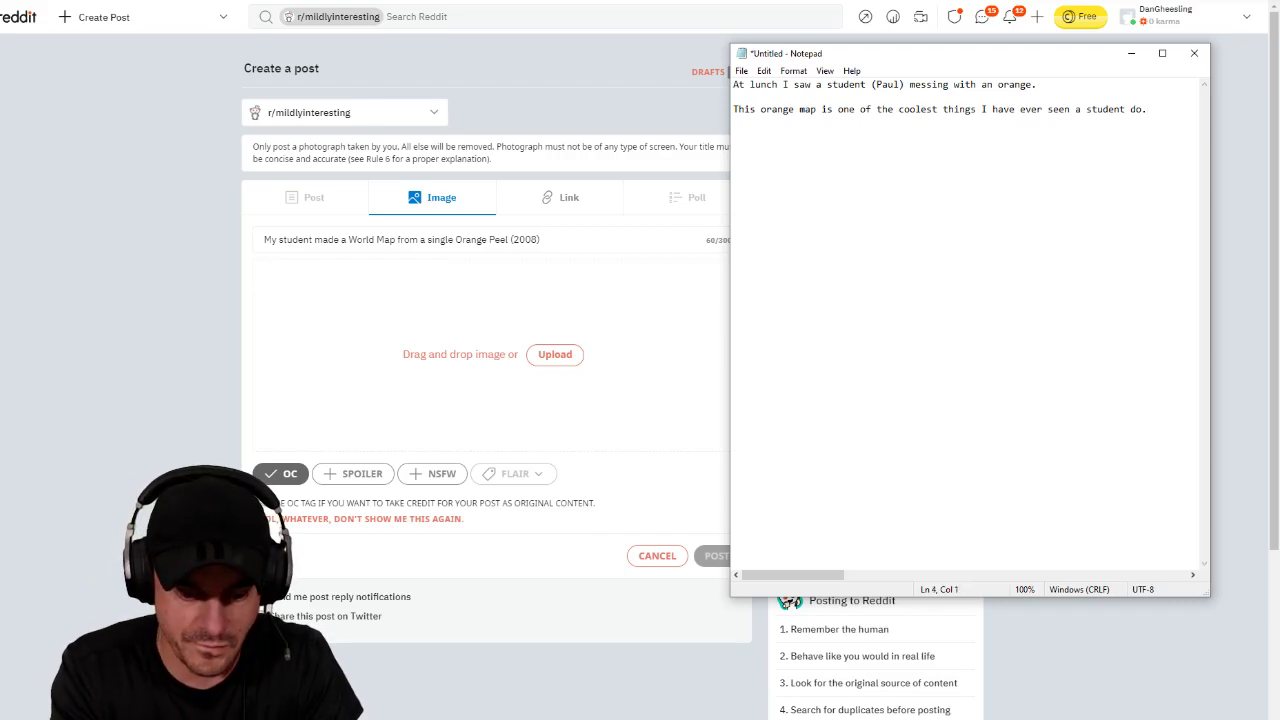
type("(Credit: P")
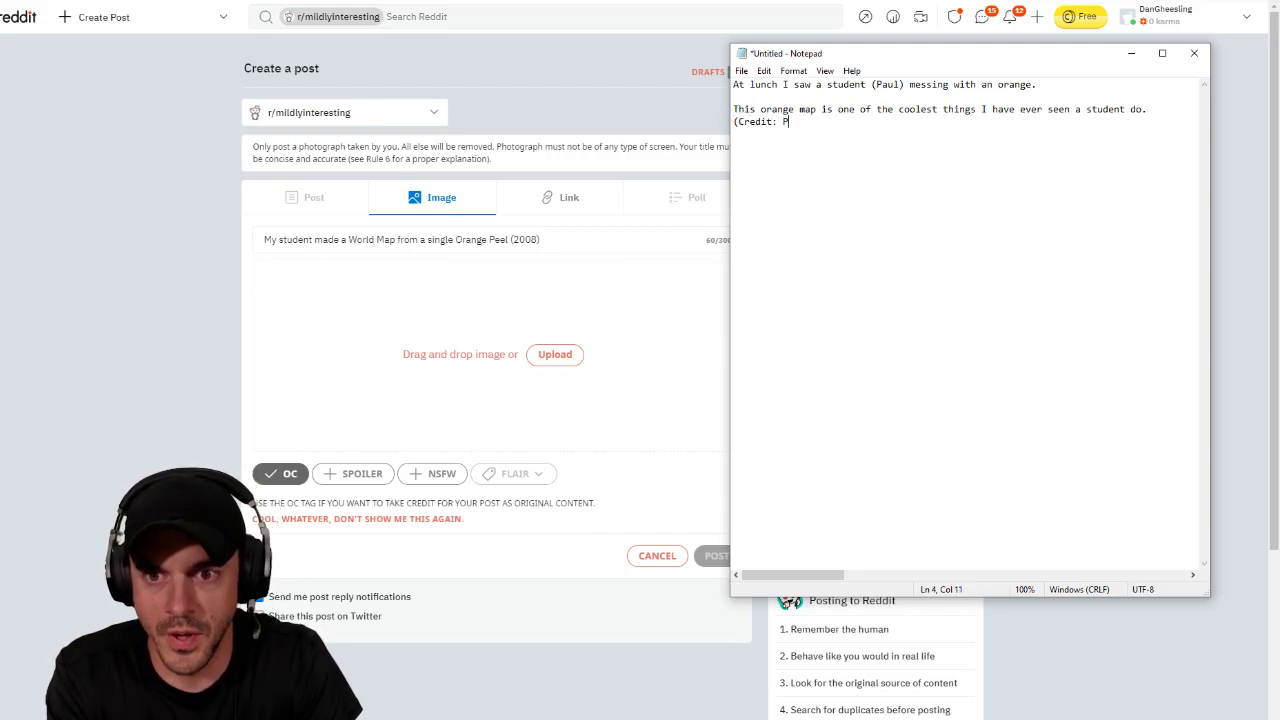
type("aul")
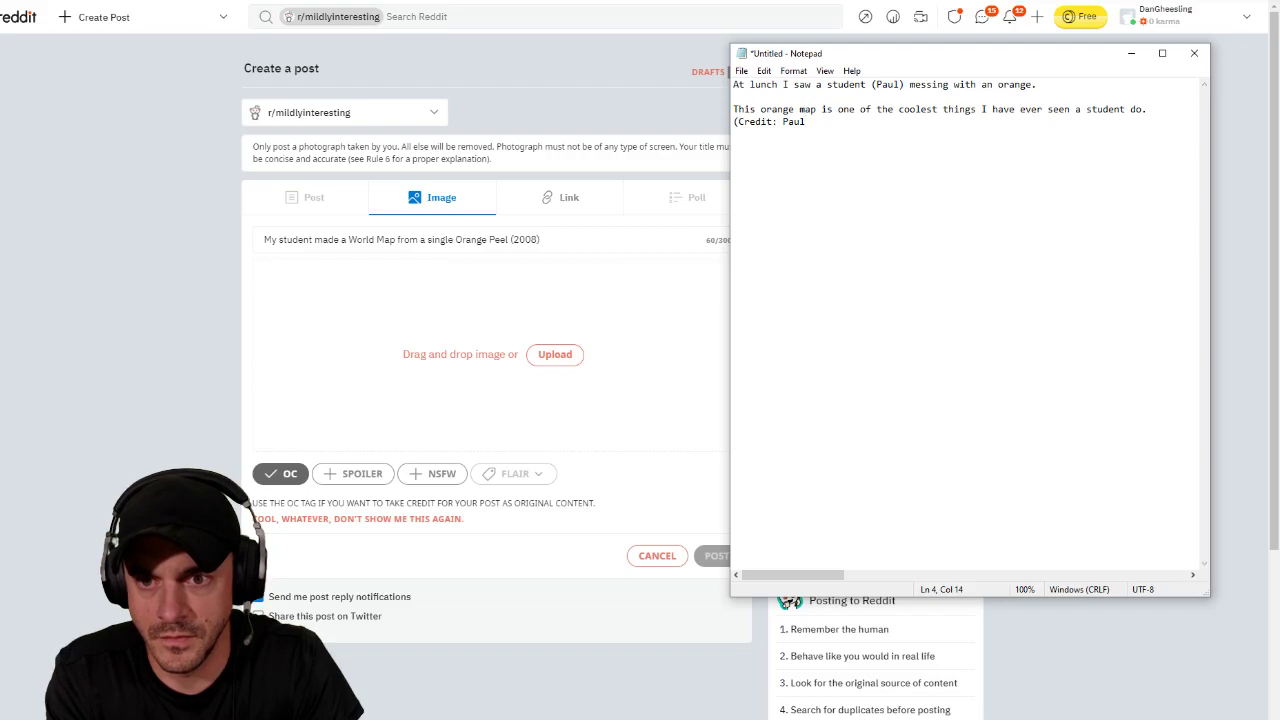
key("BackSpace")
key("BackSpace")
key("BackSpace")
key("BackSpace")
key("BackSpace")
key("BackSpace")
key("BackSpace")
key("BackSpace")
key("BackSpace")
key("BackSpace")
key("BackSpace")
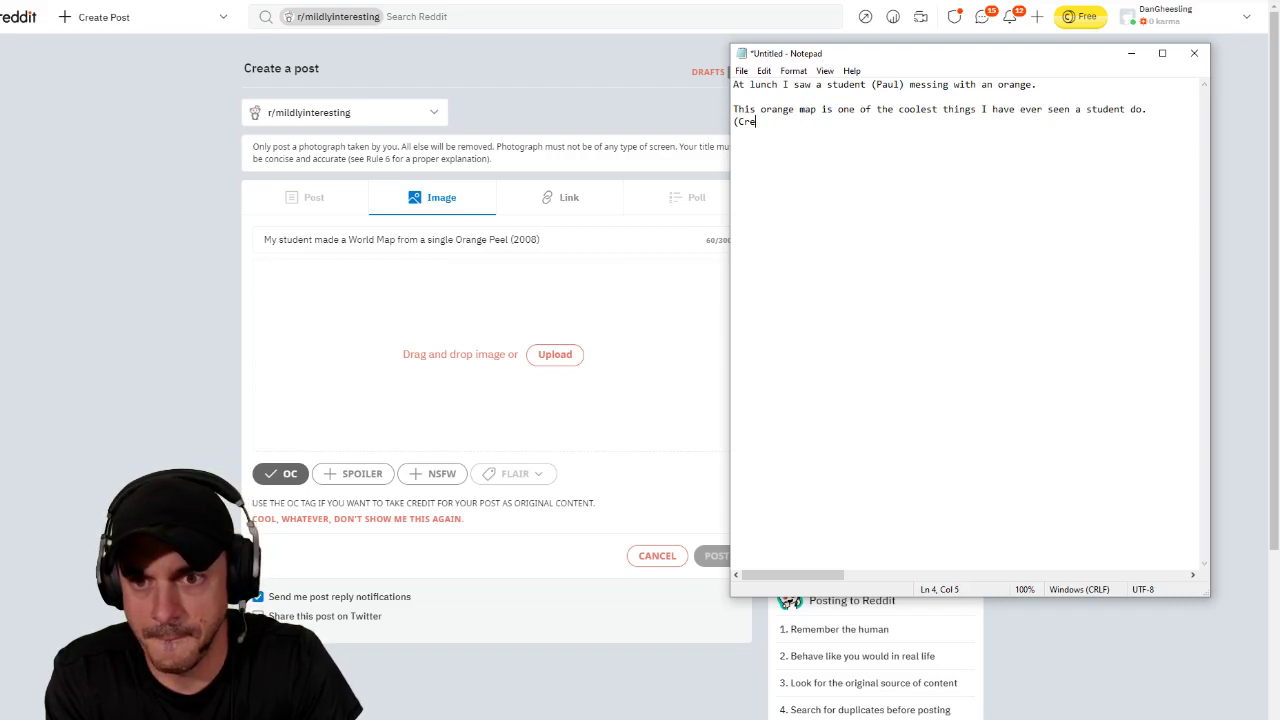
key("BackSpace")
type("Map Cr")
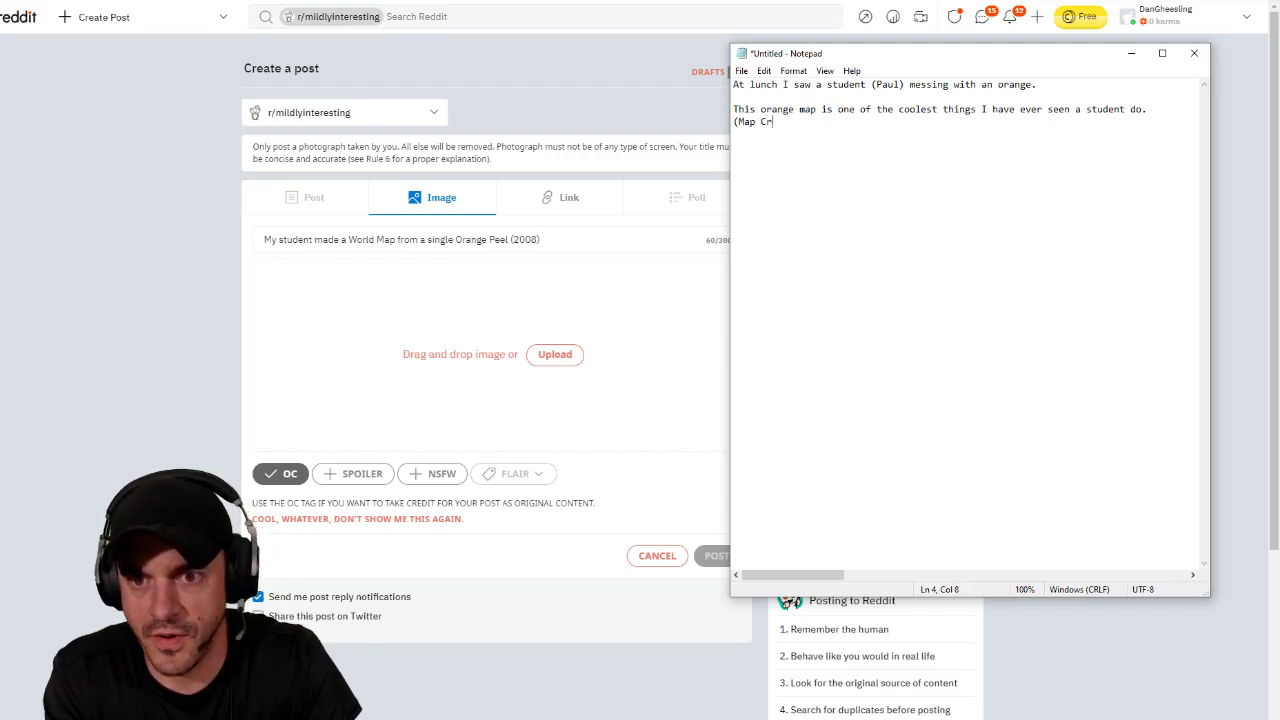
type("edit")
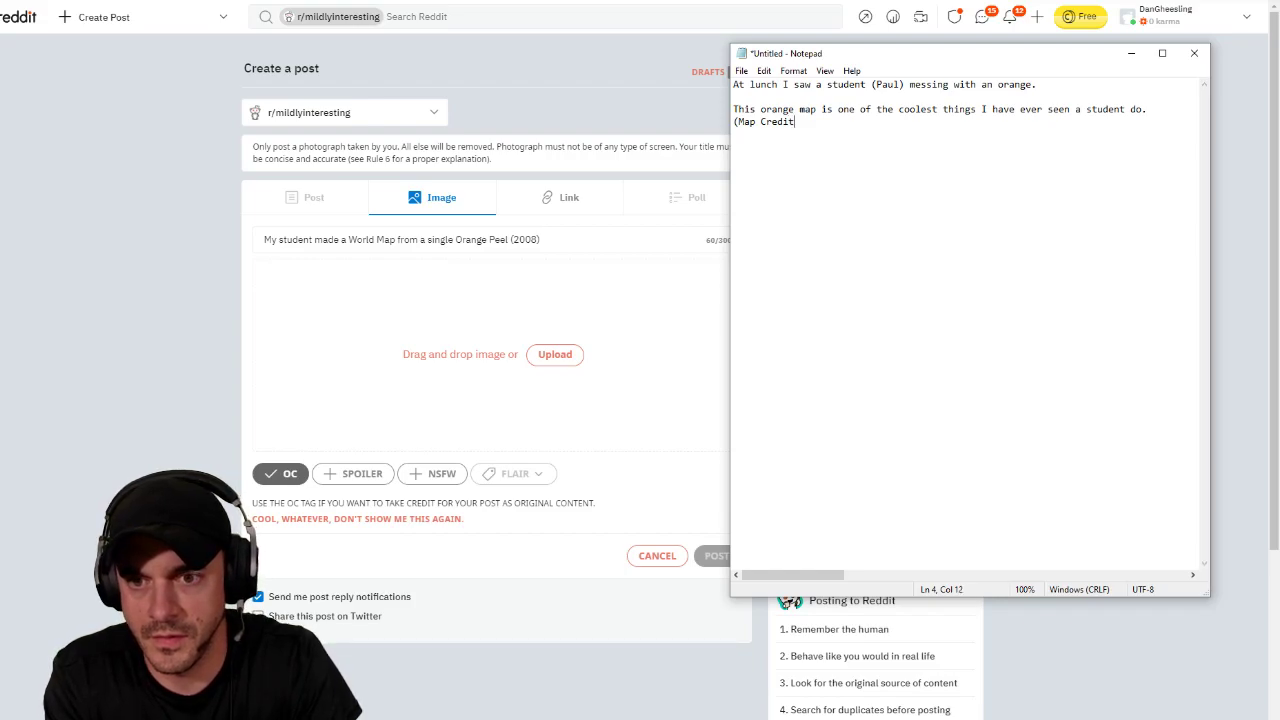
type(": Paul 2008)")
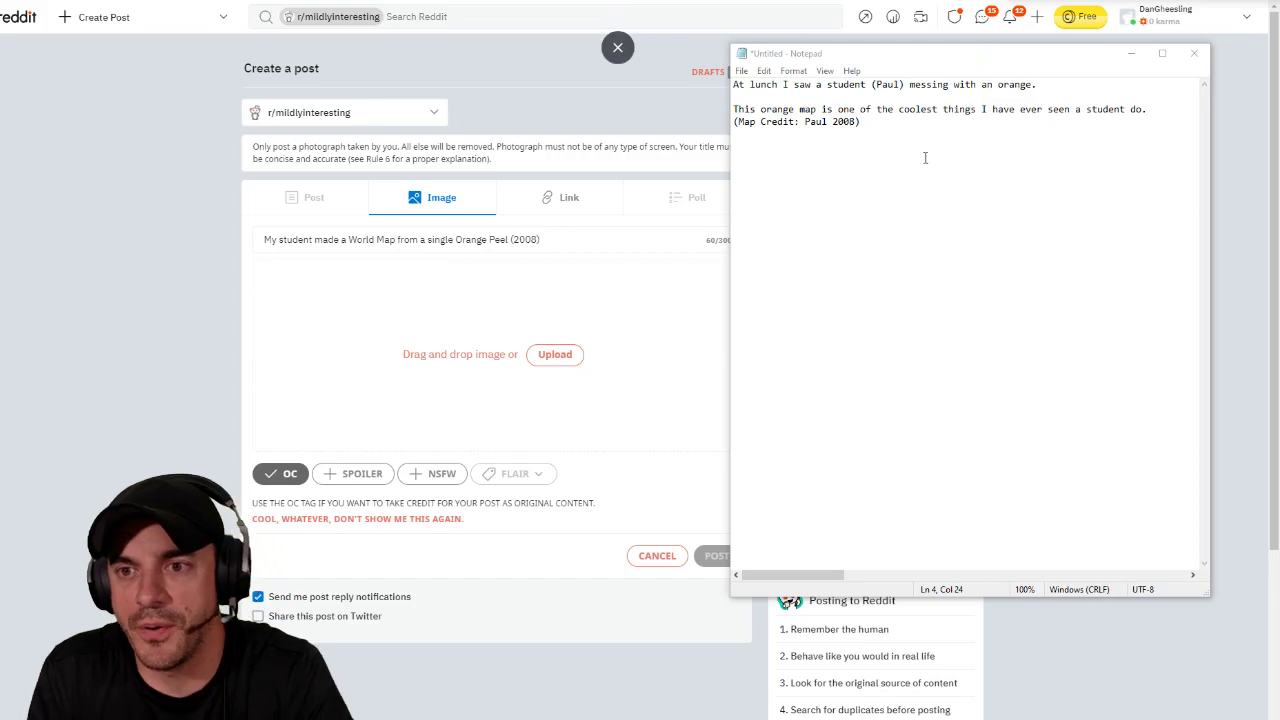
Step: Replace the entire note with the copied backstory version and break the line before "of the coolest things"
left_click_drag(923, 157, 644, 67)
key("ctrl+v")
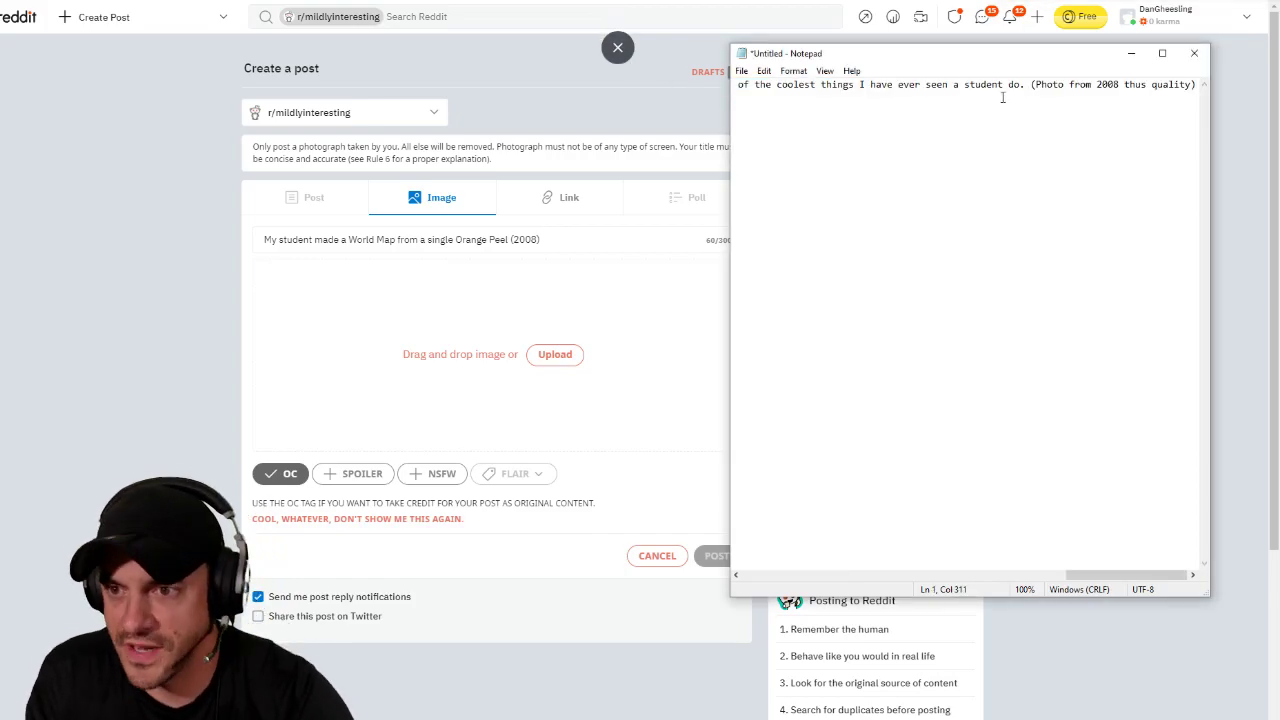
left_click(737, 84)
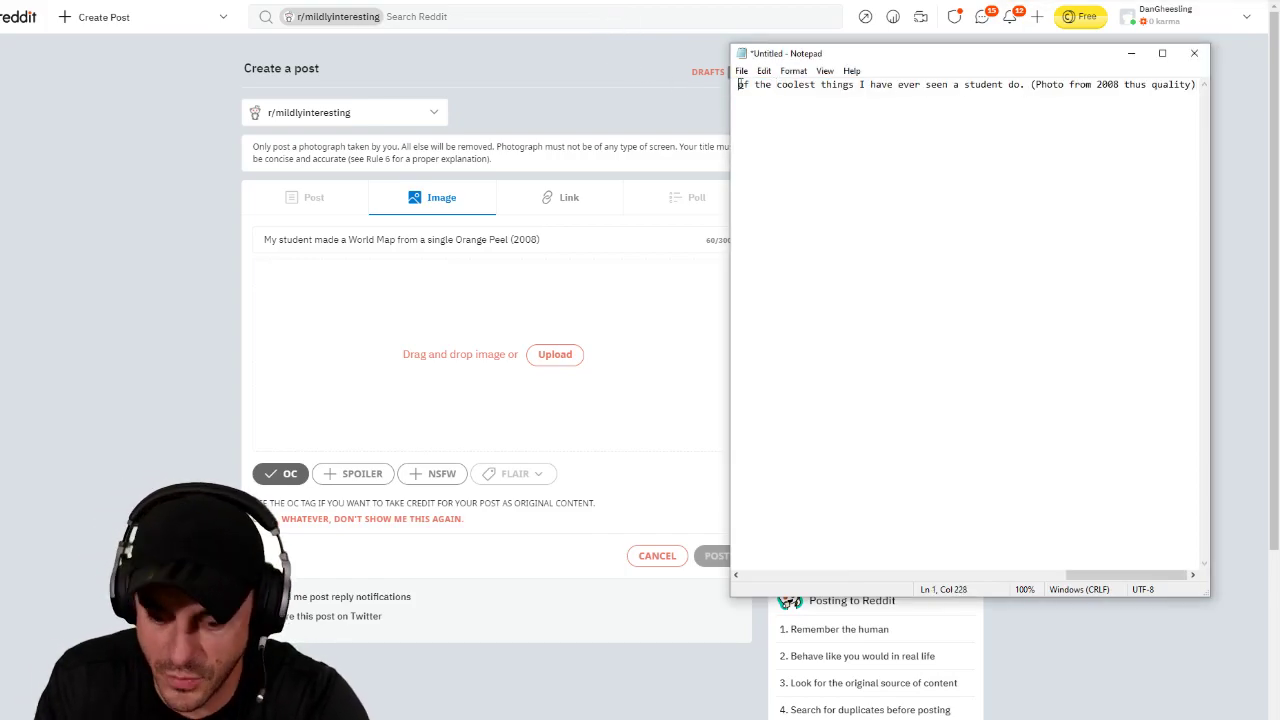
key("Return")
Step: Break the long backstory line before "I was stunned", "The student" and "the US a year early"
left_click(1079, 85)
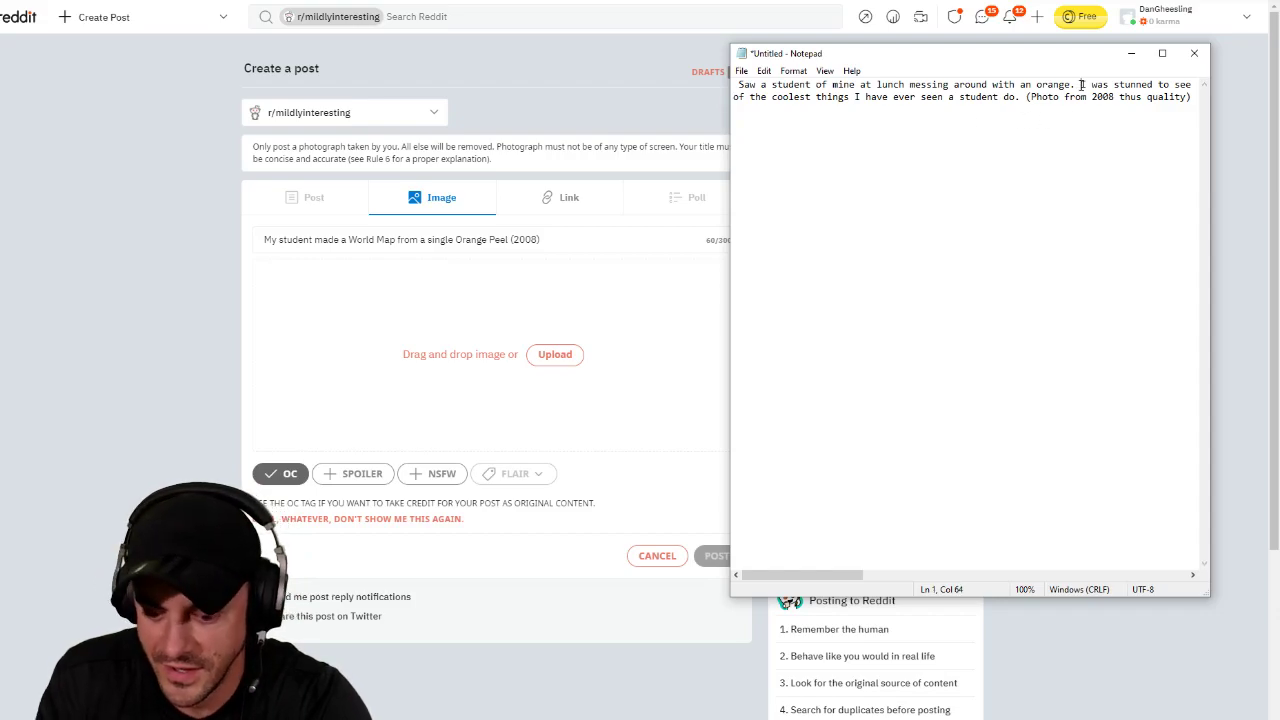
key("Return")
left_click(980, 96)
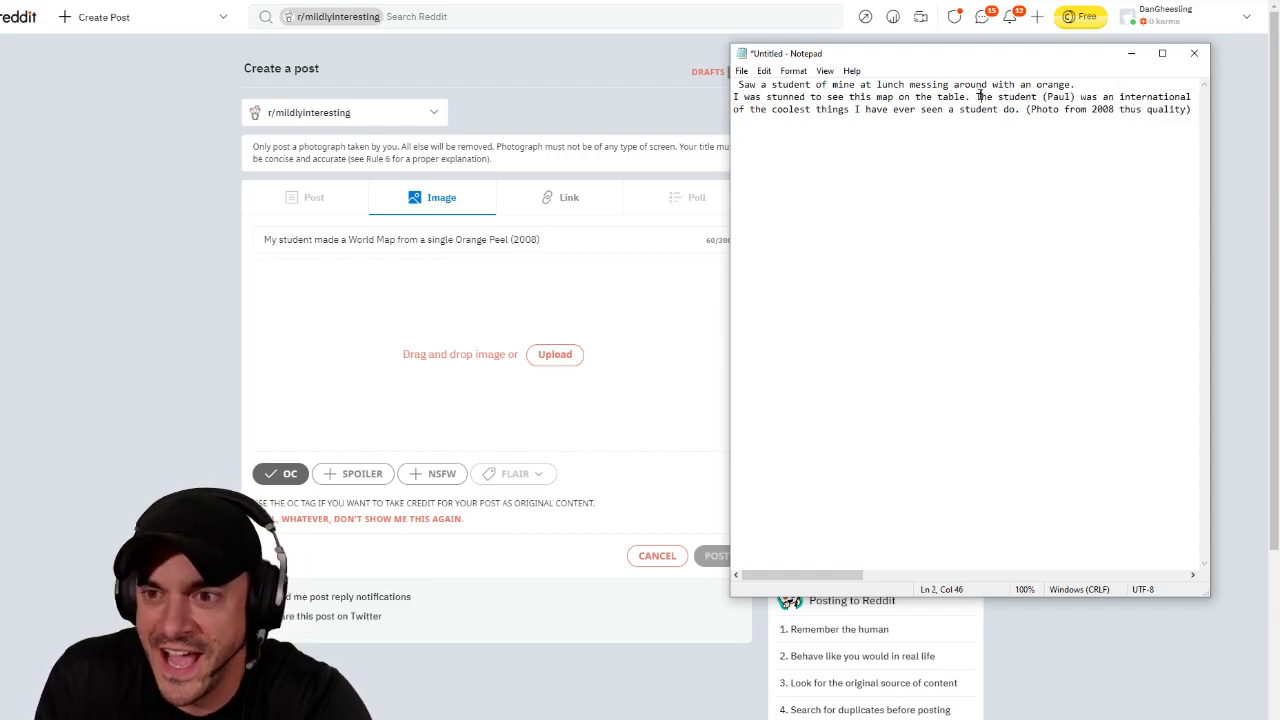
key("Return")
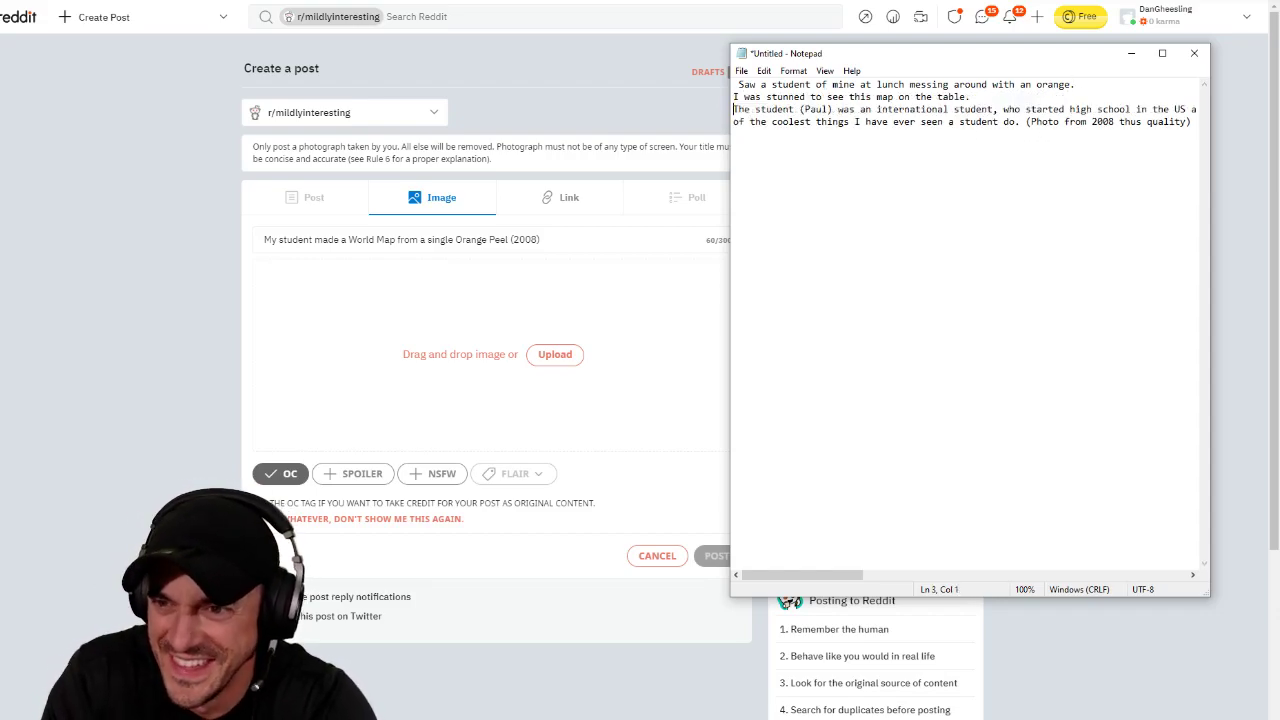
left_click(1152, 109)
key("Return")
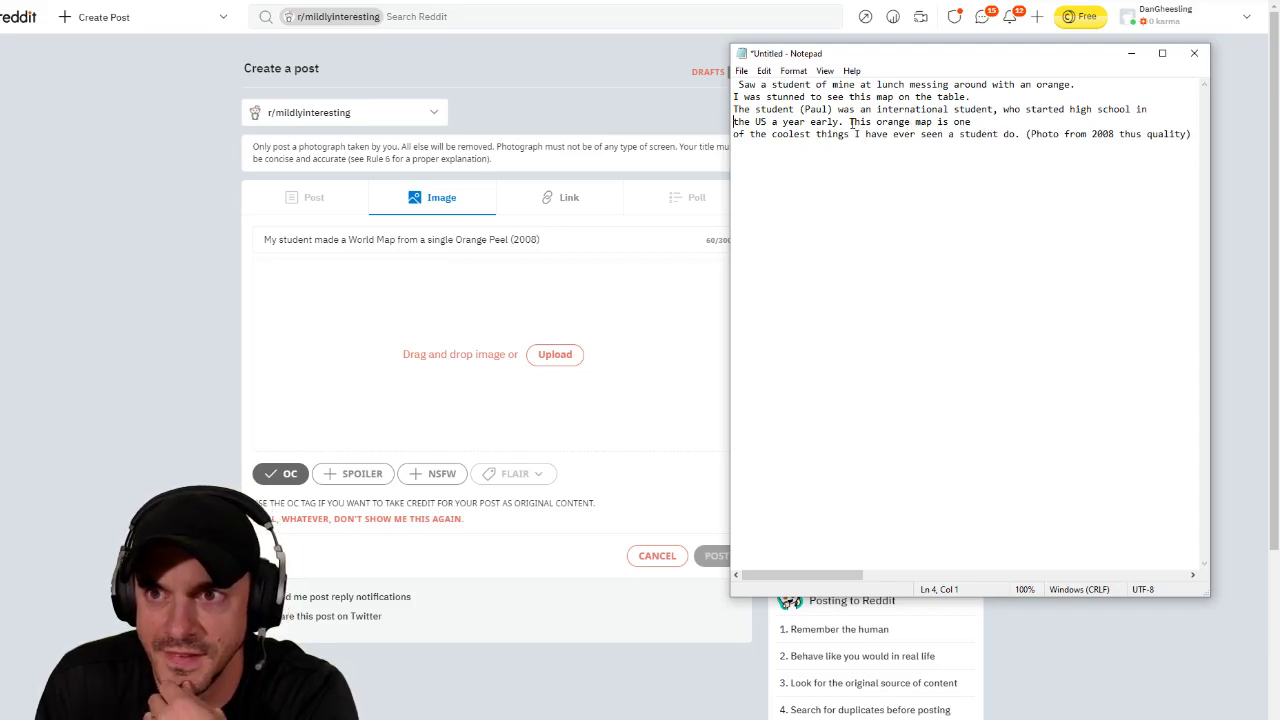
Step: Remove the leading space before "Saw" and rejoin "The student" to the line ending "on the table."
left_click(743, 86)
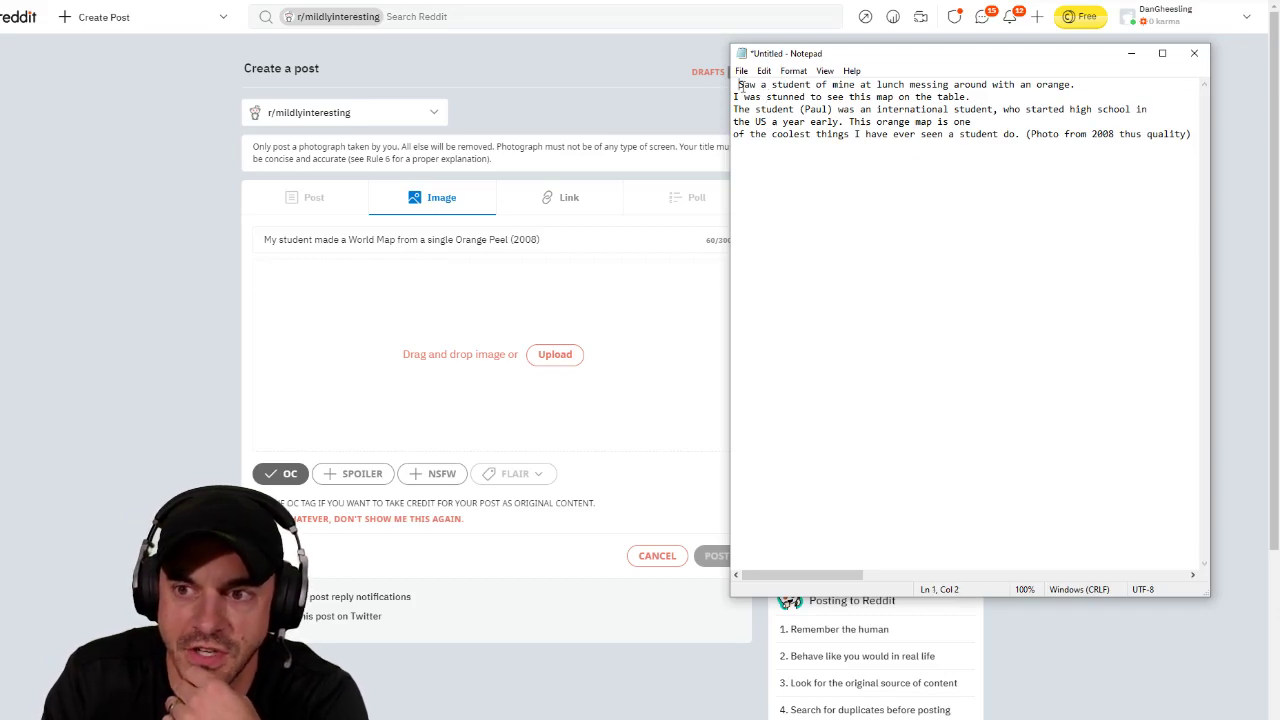
key("Delete")
left_click(985, 97)
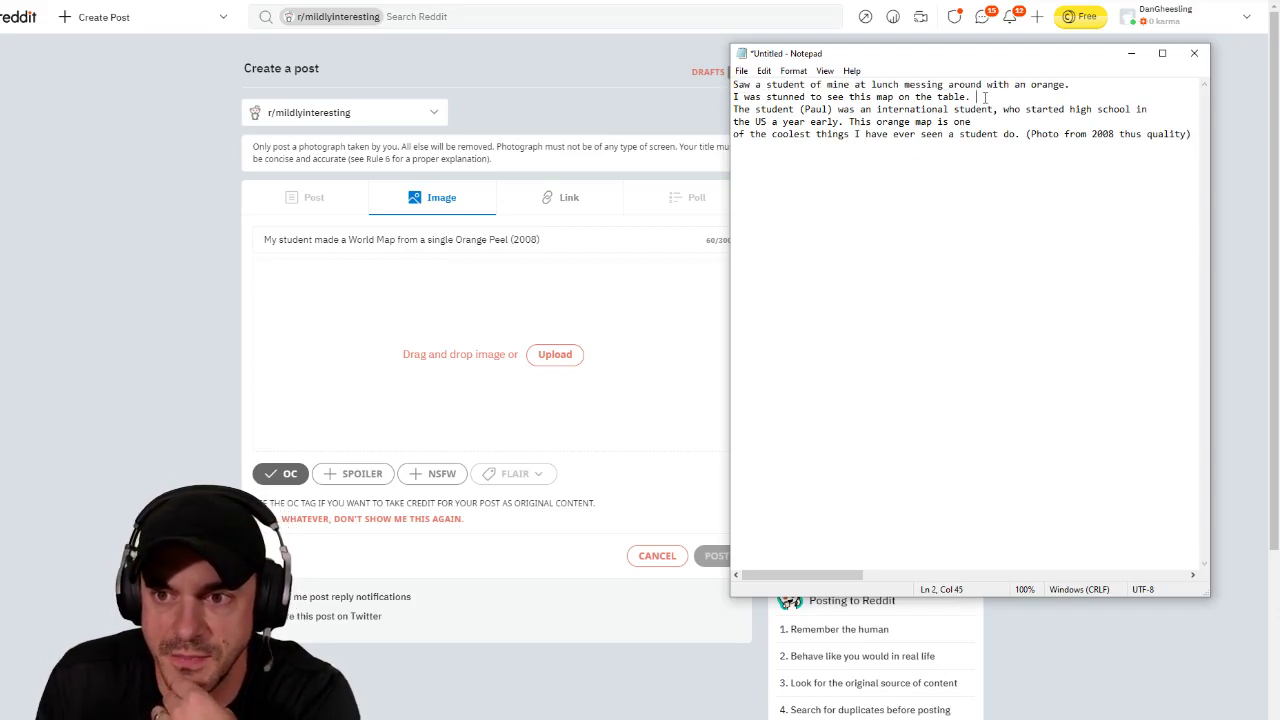
key("Delete")
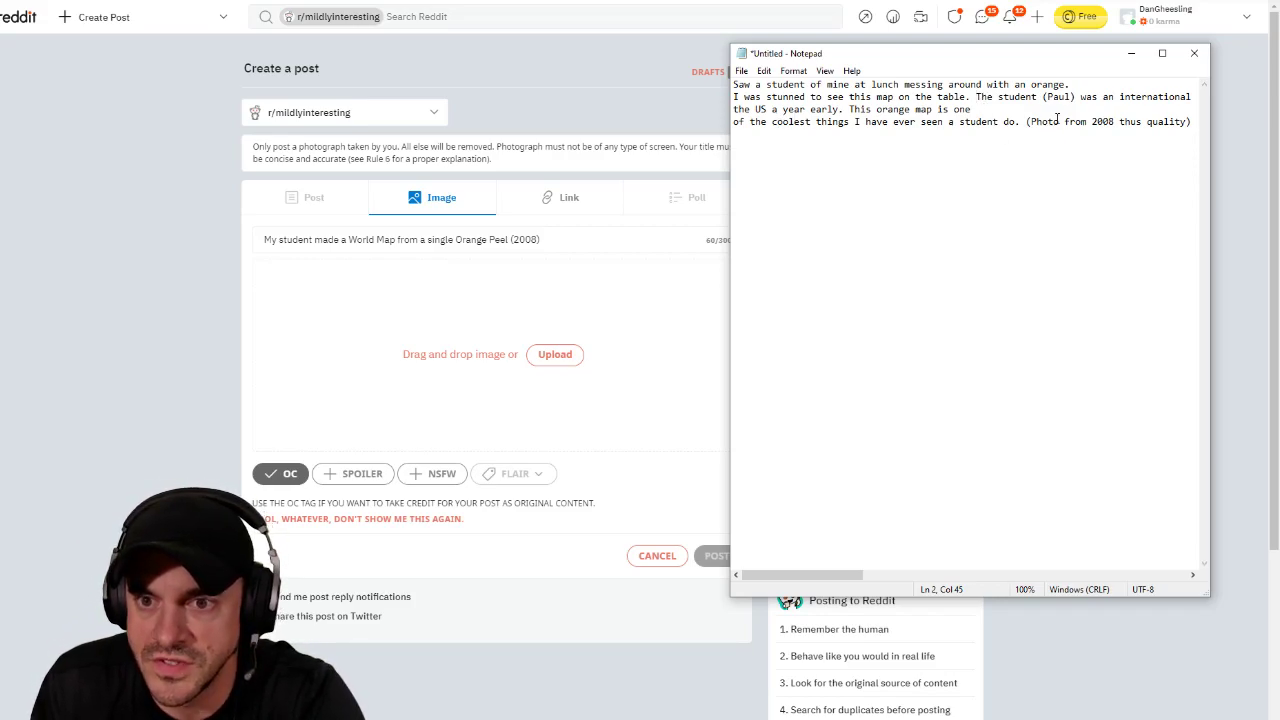
Step: Break the line before "who started high school in"
left_click_drag(831, 575, 850, 575)
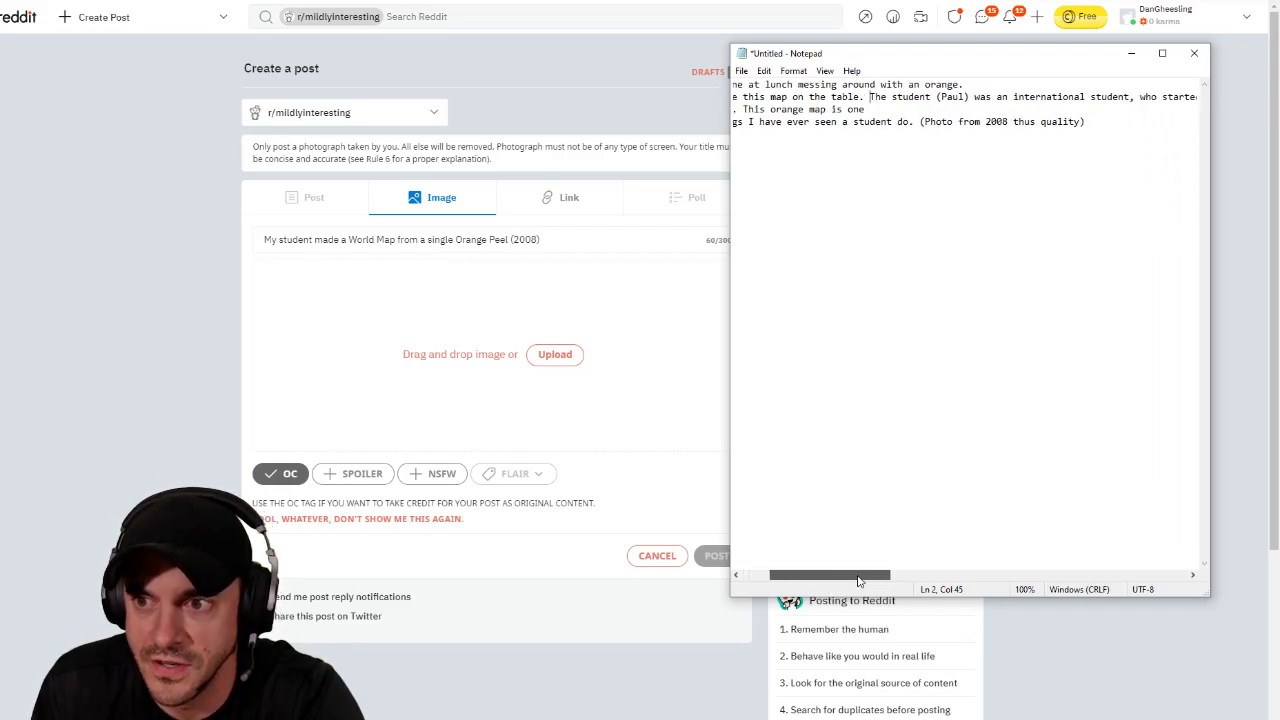
left_click(1140, 97)
key("Return")
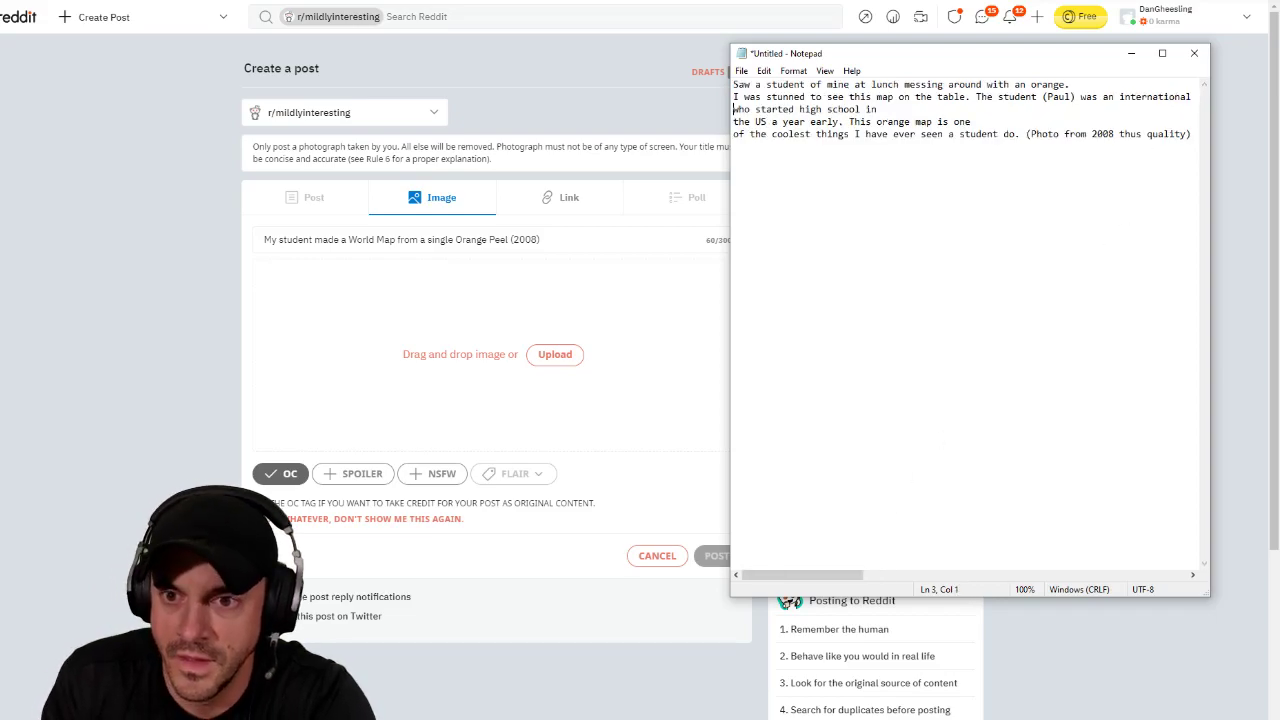
Step: Rejoin "the US a year early" to "who started high school in" and break the line before "The student"
left_click(925, 110)
key("Delete")
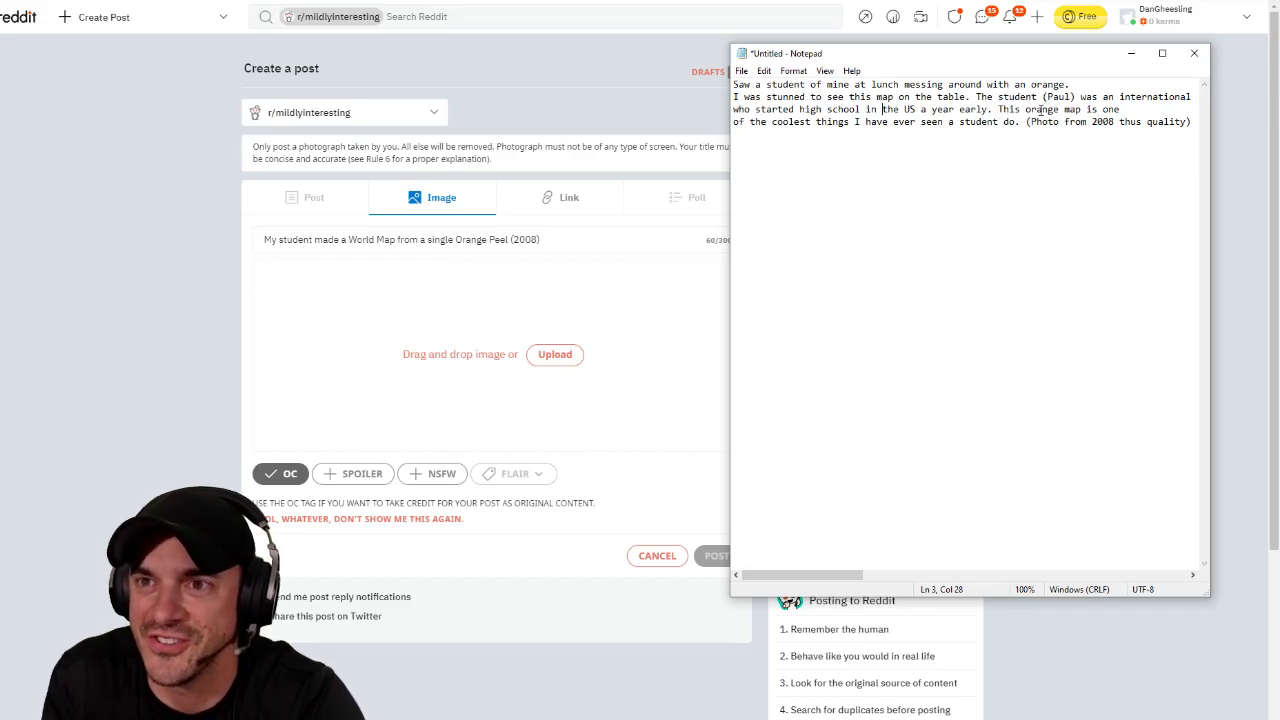
left_click(977, 96)
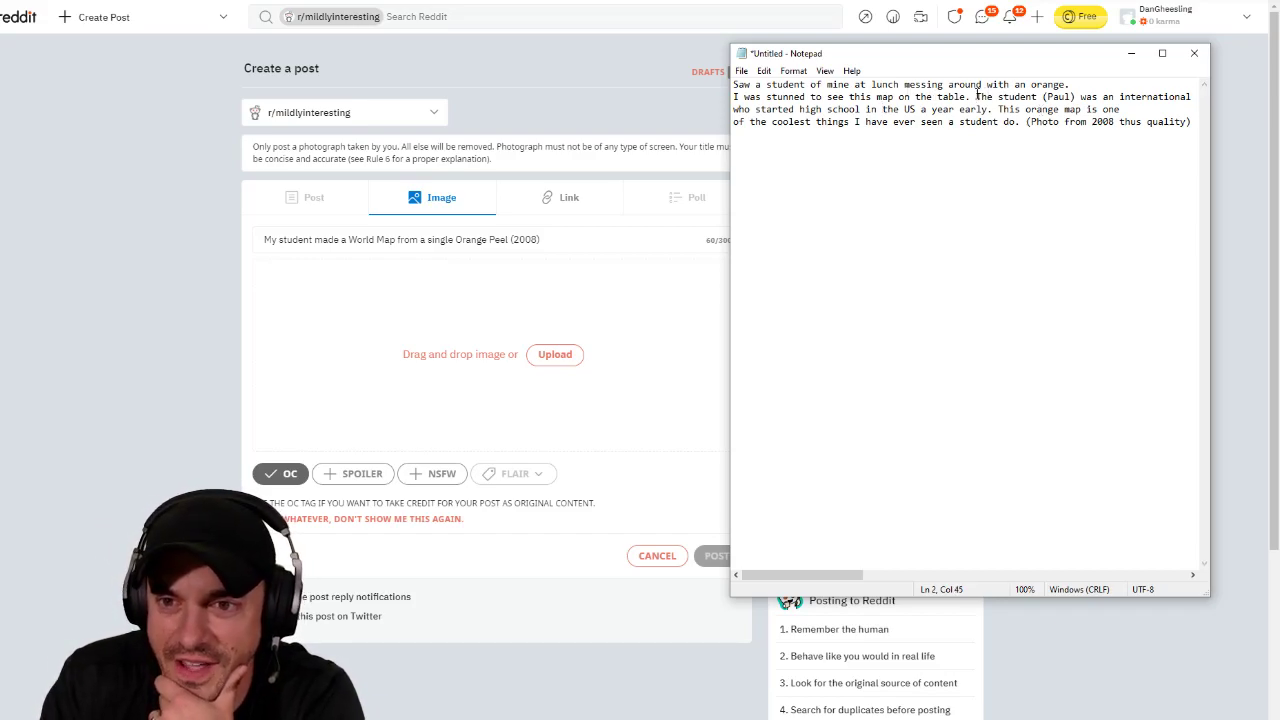
key("Return")
left_click(1009, 109)
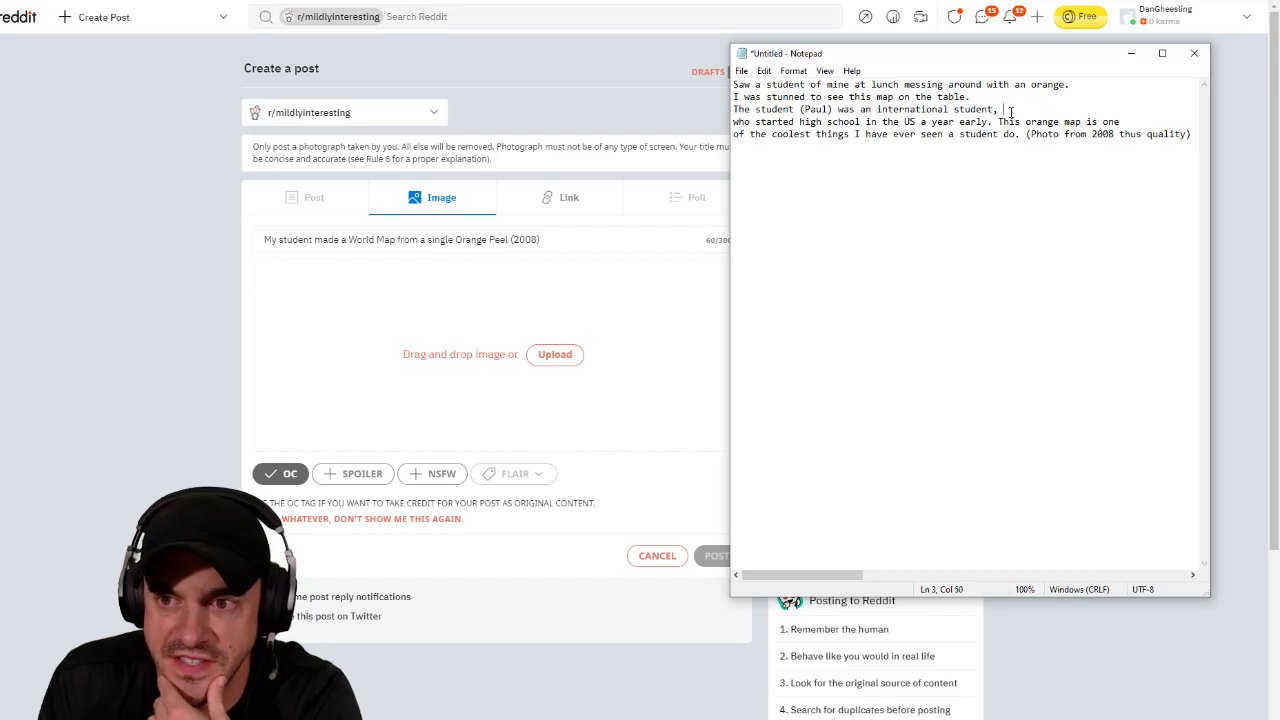
key("Delete")
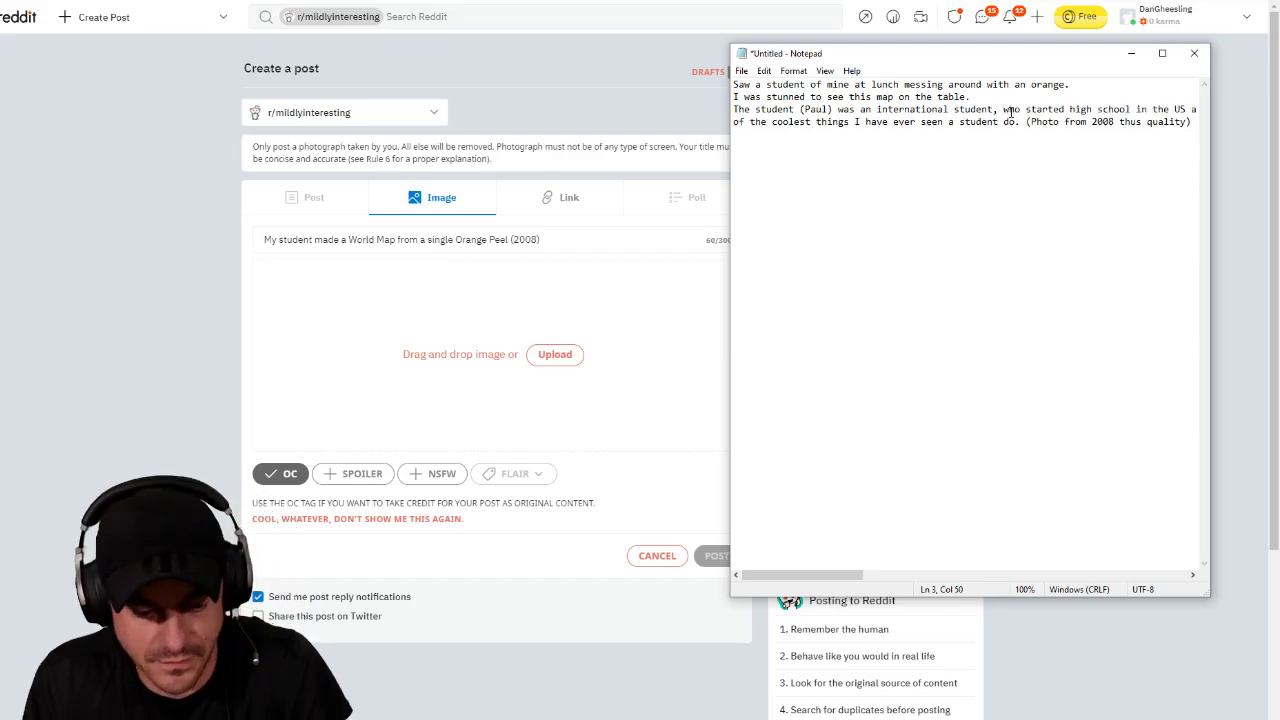
key("Return")
Step: Start a separate paragraph at "This orange map is one", with a blank line above it
left_click(997, 121)
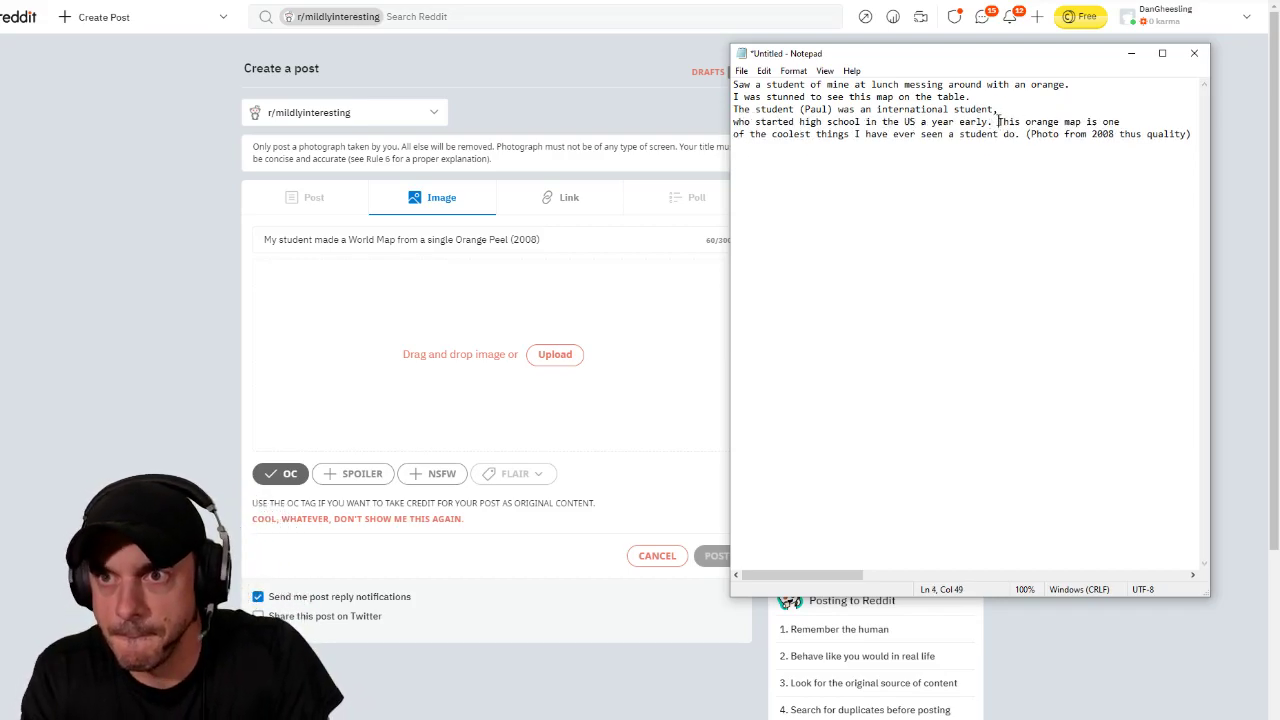
key("Return")
key("Return")
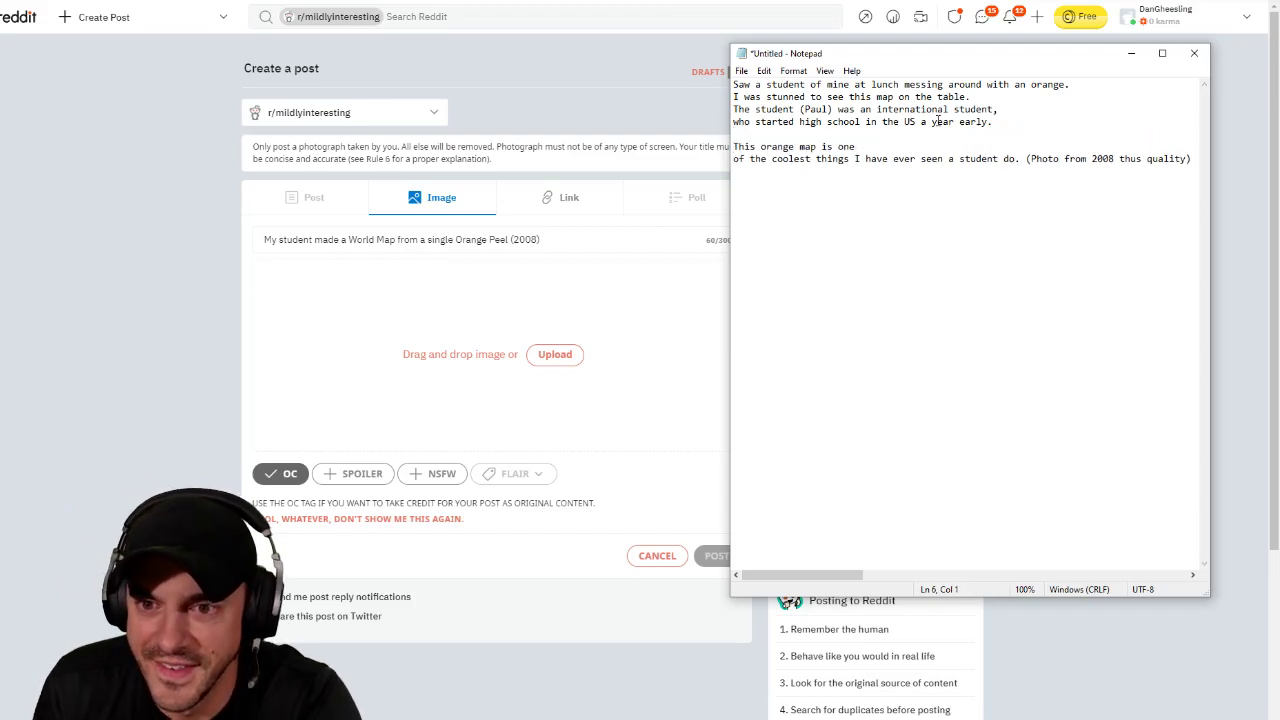
Step: Rejoin "of the coolest things" to "This orange map is one" and break the line before "(Photo from 2008 thus quality)"
key("shift+End")
left_click(905, 141)
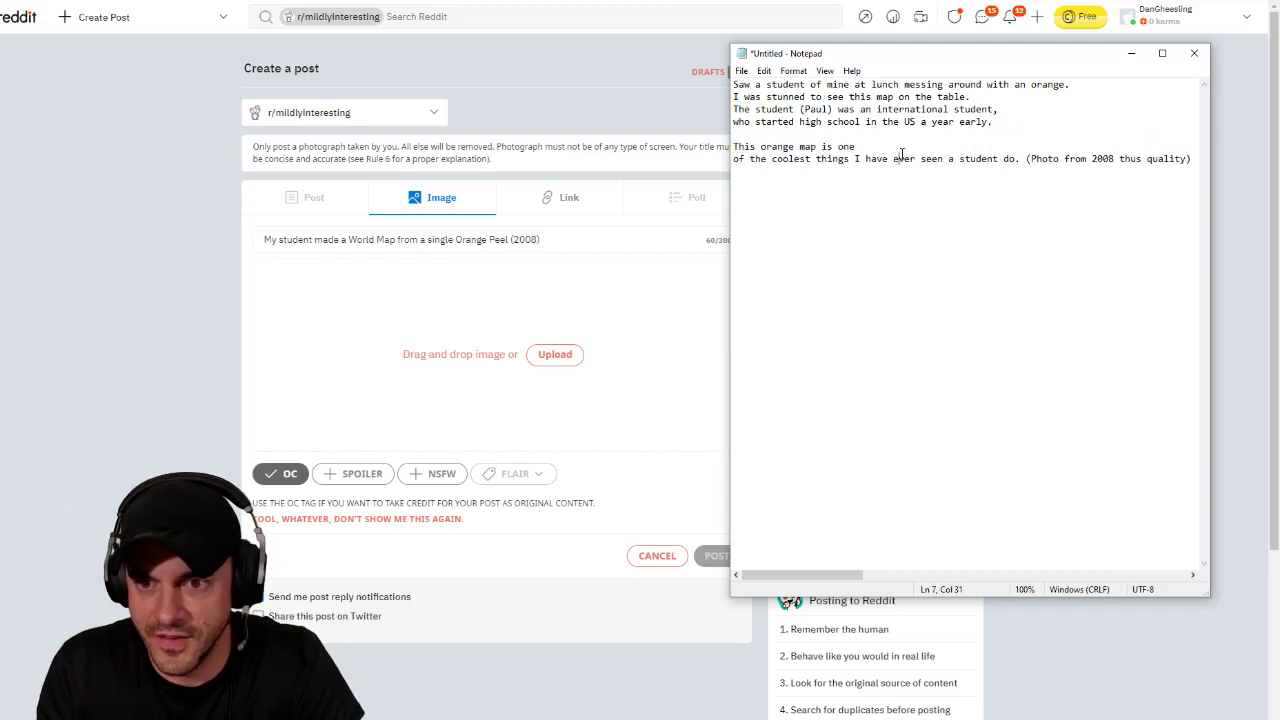
key("Delete")
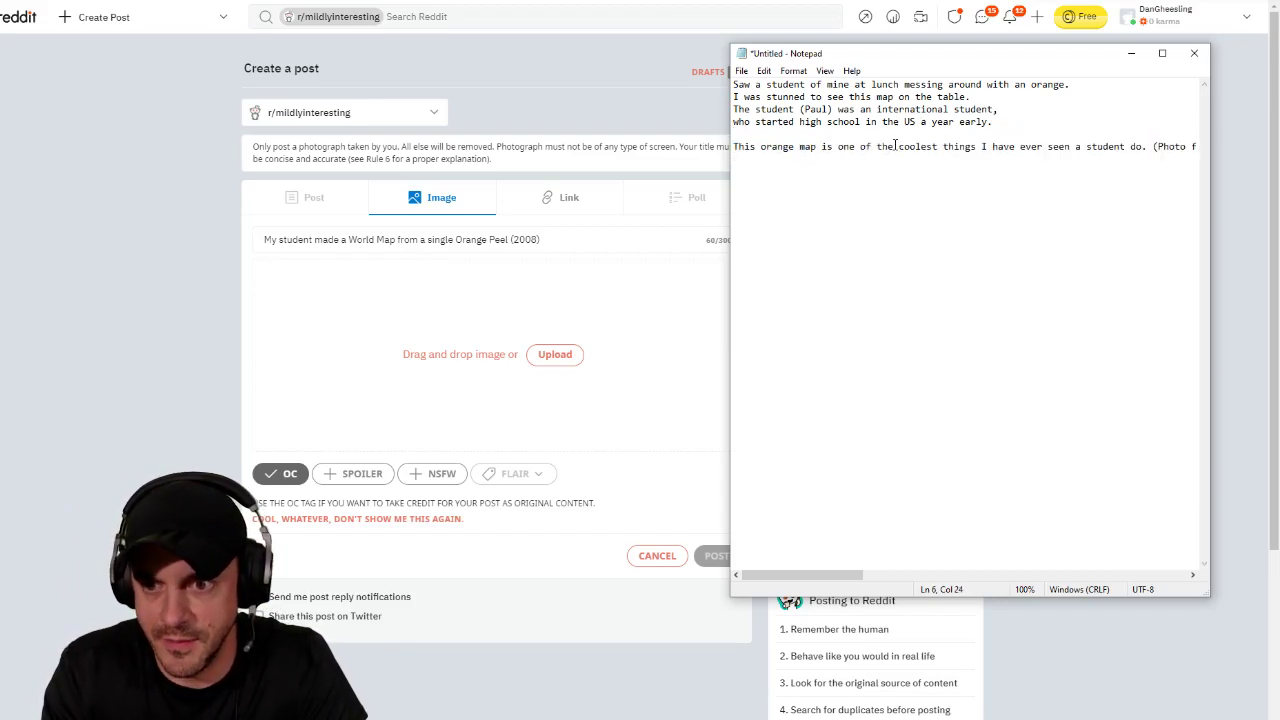
left_click(1154, 147)
key("Return")
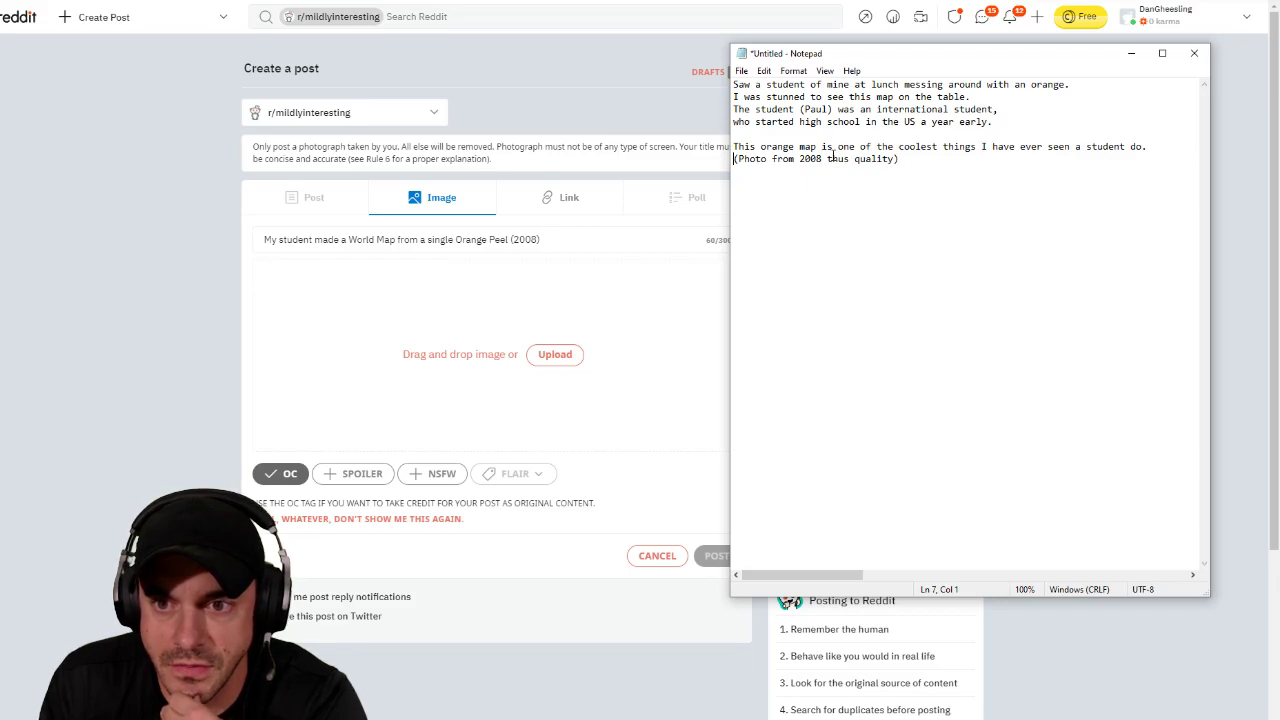
Step: Rejoin "The student" to the line ending "on the table."
left_click(986, 97)
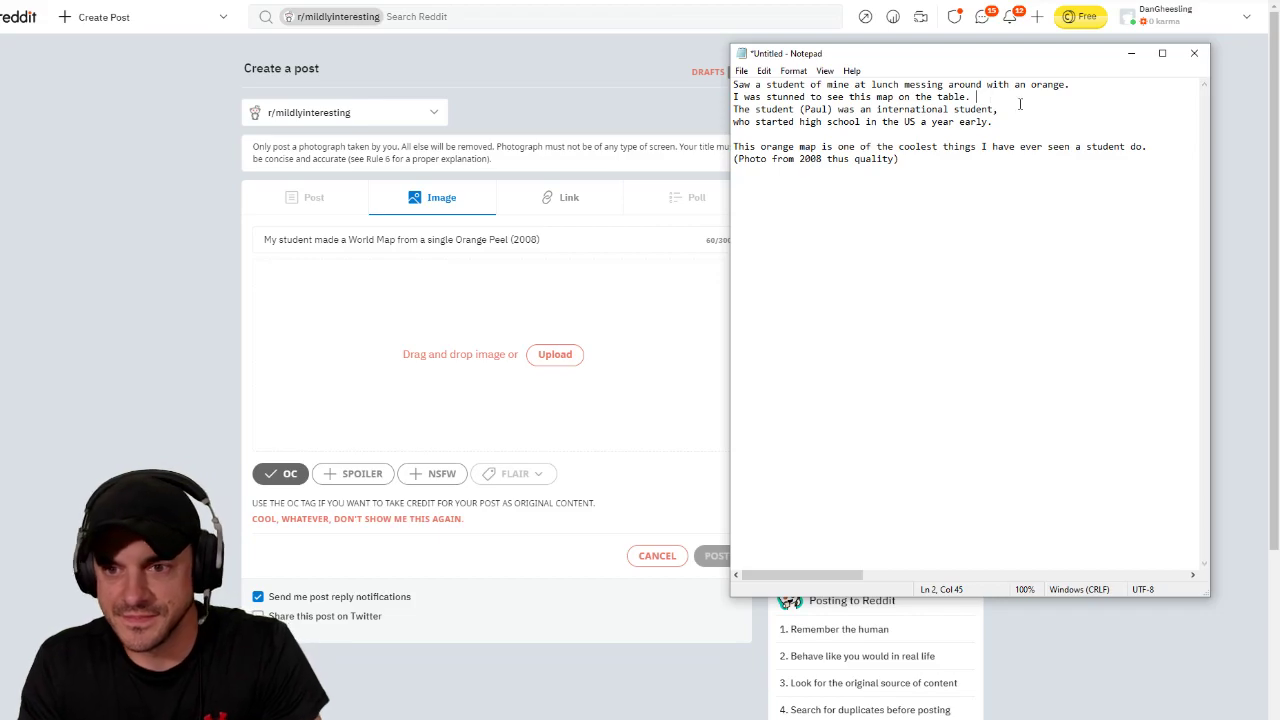
left_click(993, 96)
key("Delete")
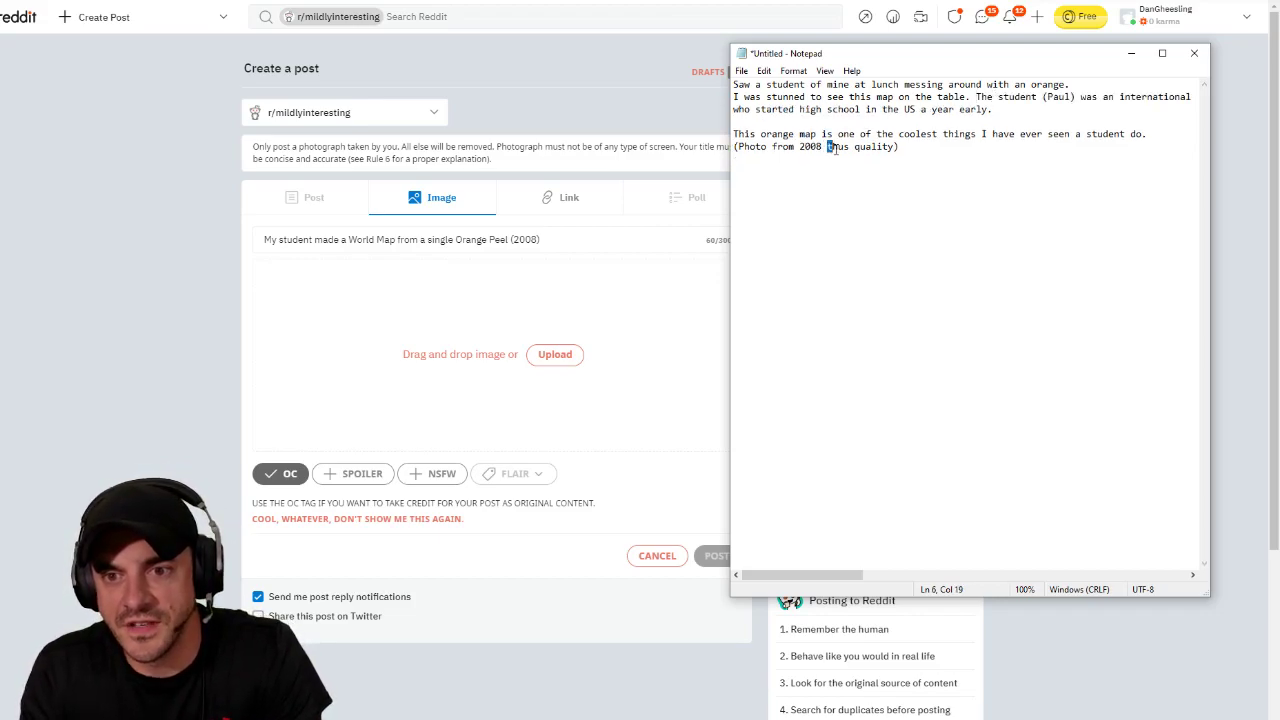
Step: Turn on word wrap for the note
mouse_move(849, 147)
left_mouse_down()
mouse_move(861, 147)
mouse_move(831, 147)
mouse_move(849, 147)
left_mouse_up()
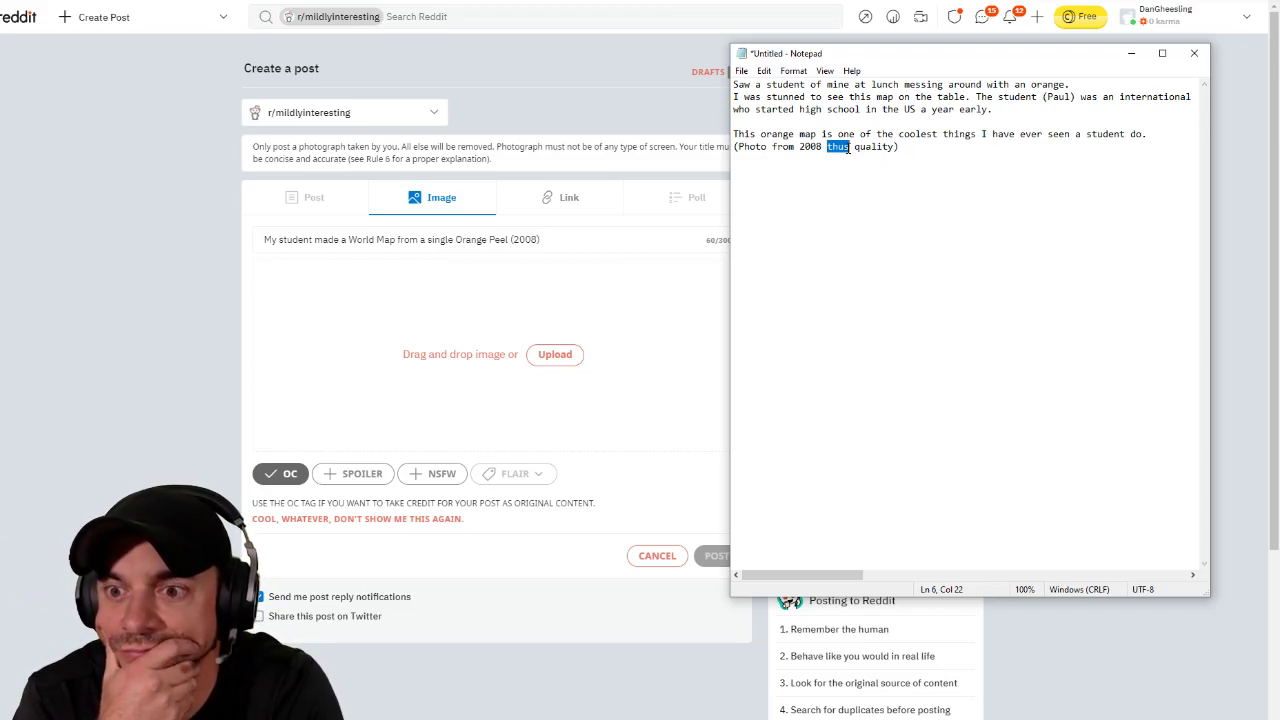
left_click(825, 71)
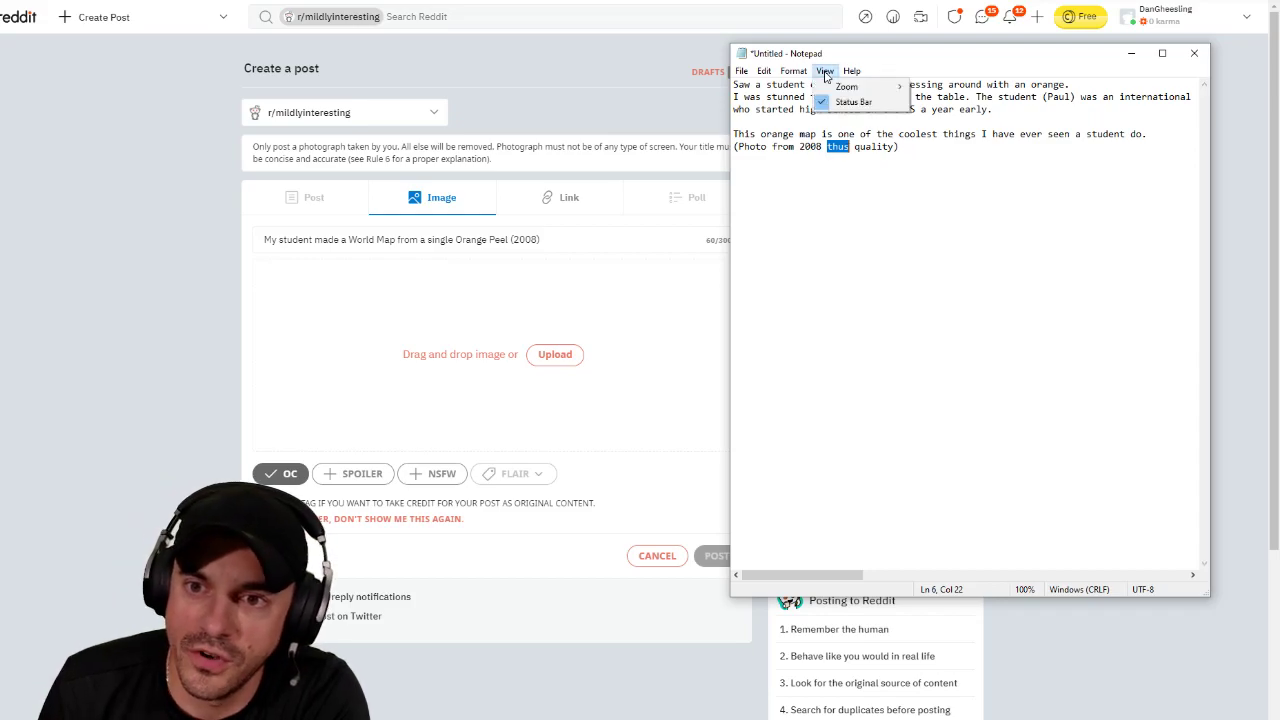
mouse_move(843, 94)
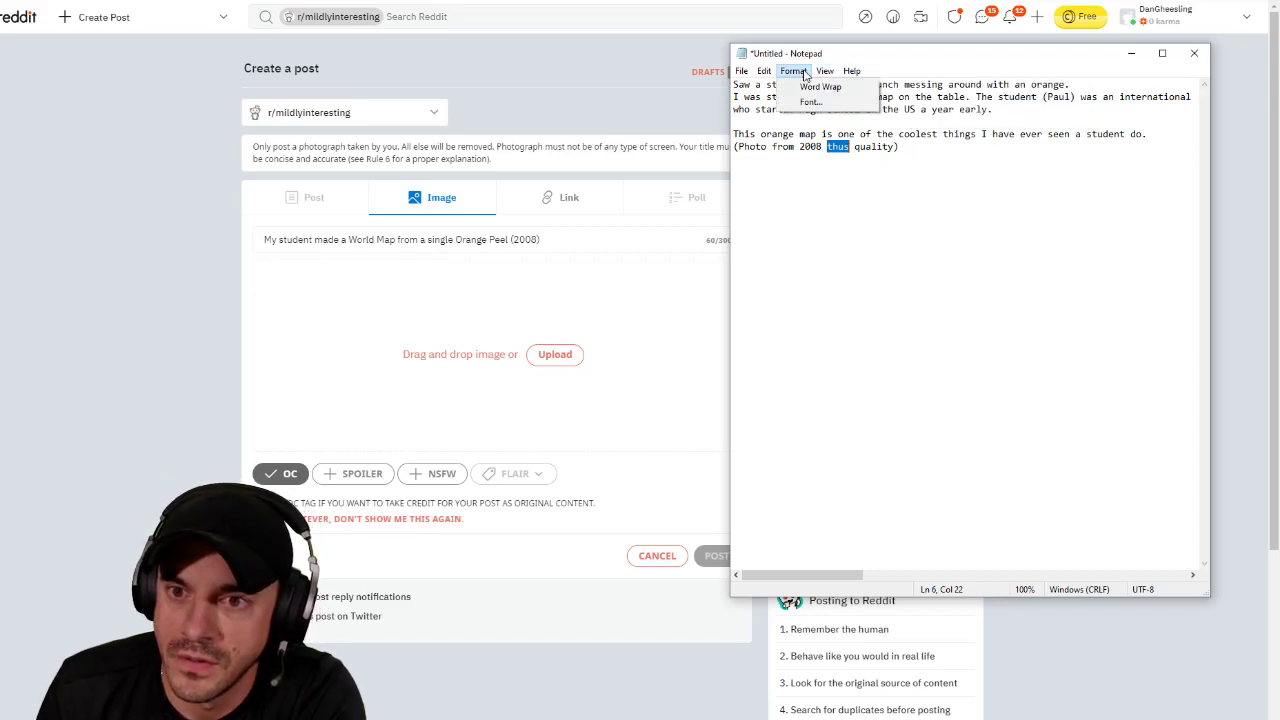
left_click(800, 86)
Step: Rejoin "who started high school" to the line ending "student," and shorten the closing remark to "(Photo from 2008)"
left_click(984, 220)
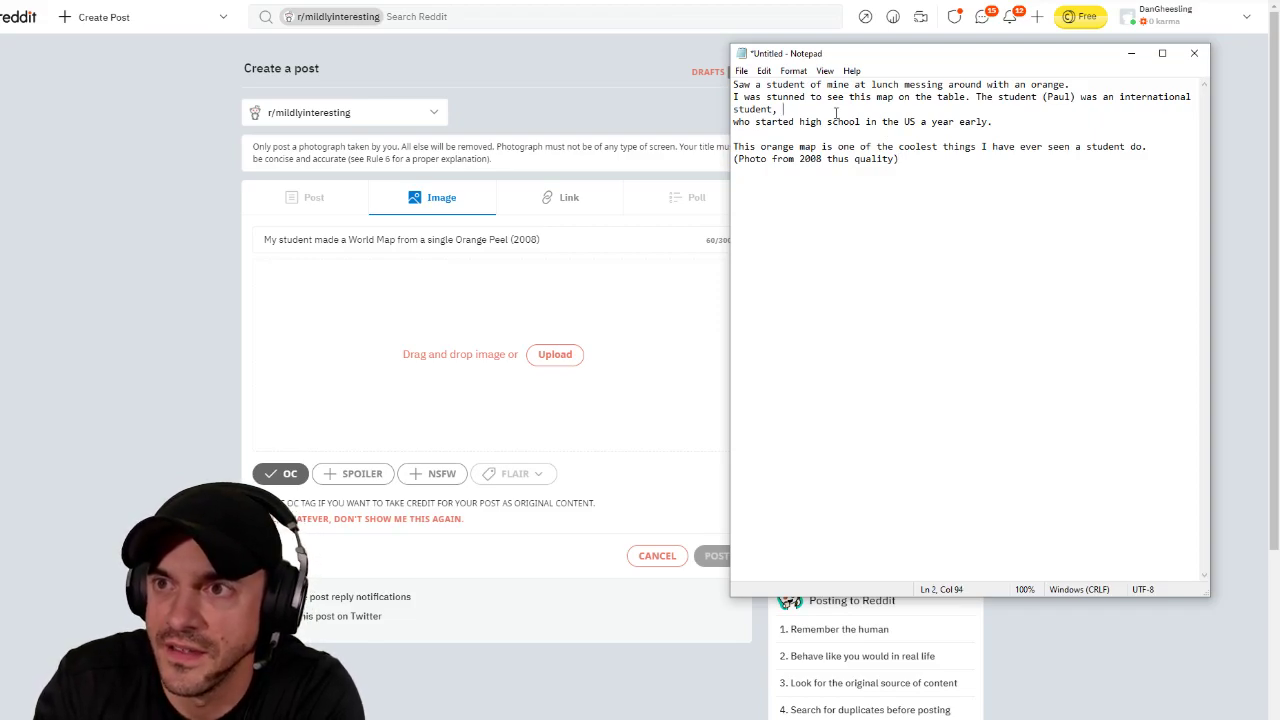
key("Delete")
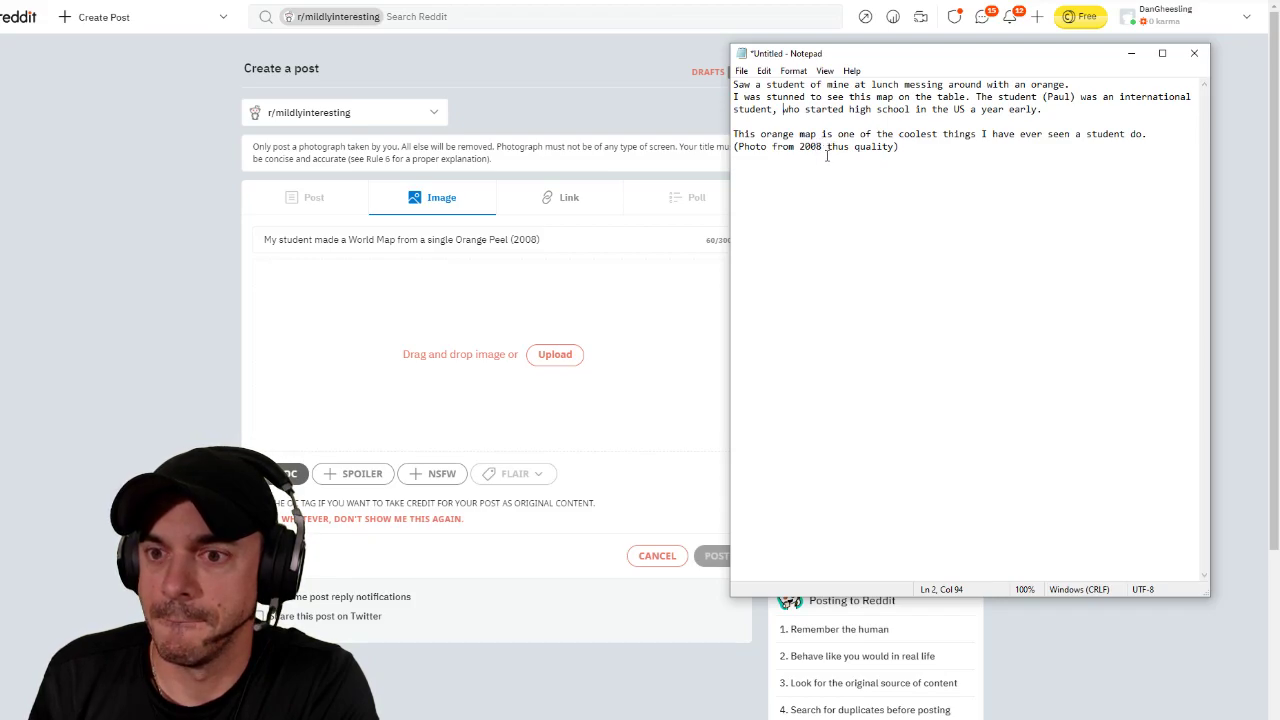
left_click_drag(821, 147, 894, 147)
key("BackSpace")
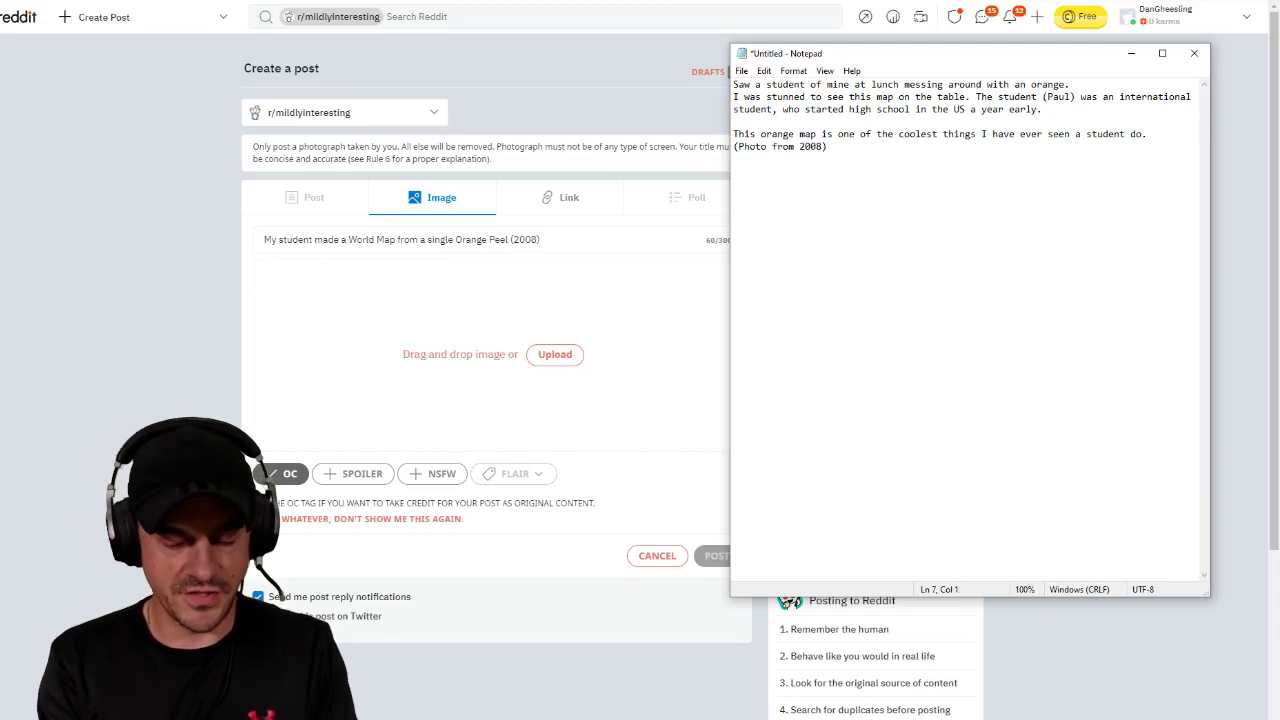
Step: Begin an alternative backstory paragraph below the note with "Took this photo in 2008 - "
type("Too")
key("BackSpace")
key("BackSpace")
key("BackSpace")
type("Took")
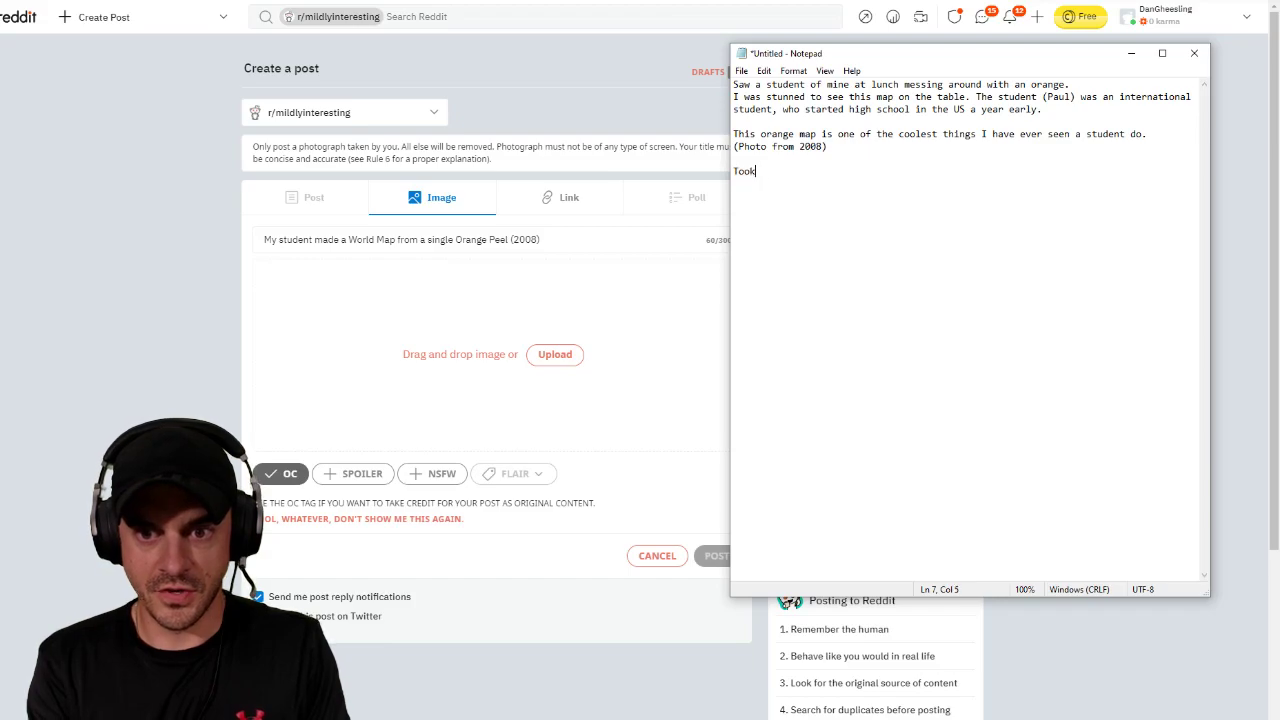
type(" this photo in 200")
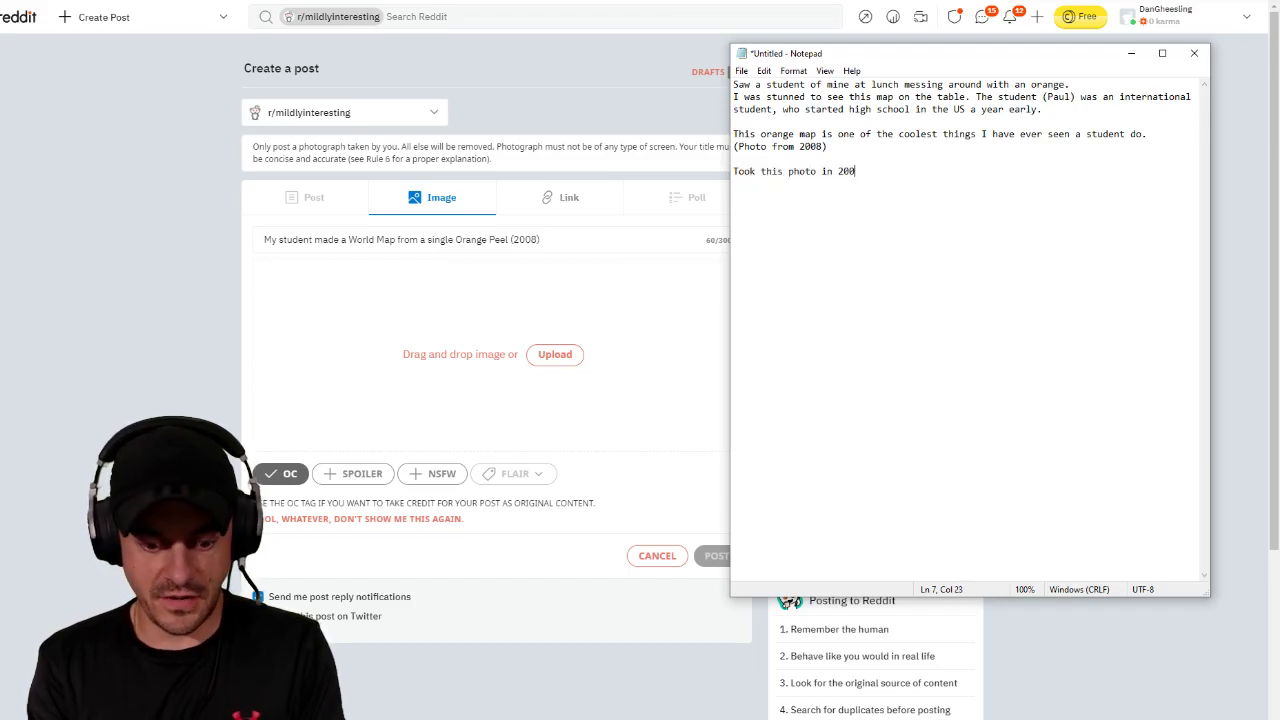
type("8,")
key("BackSpace")
key("BackSpace")
key("BackSpace")
type("- ")
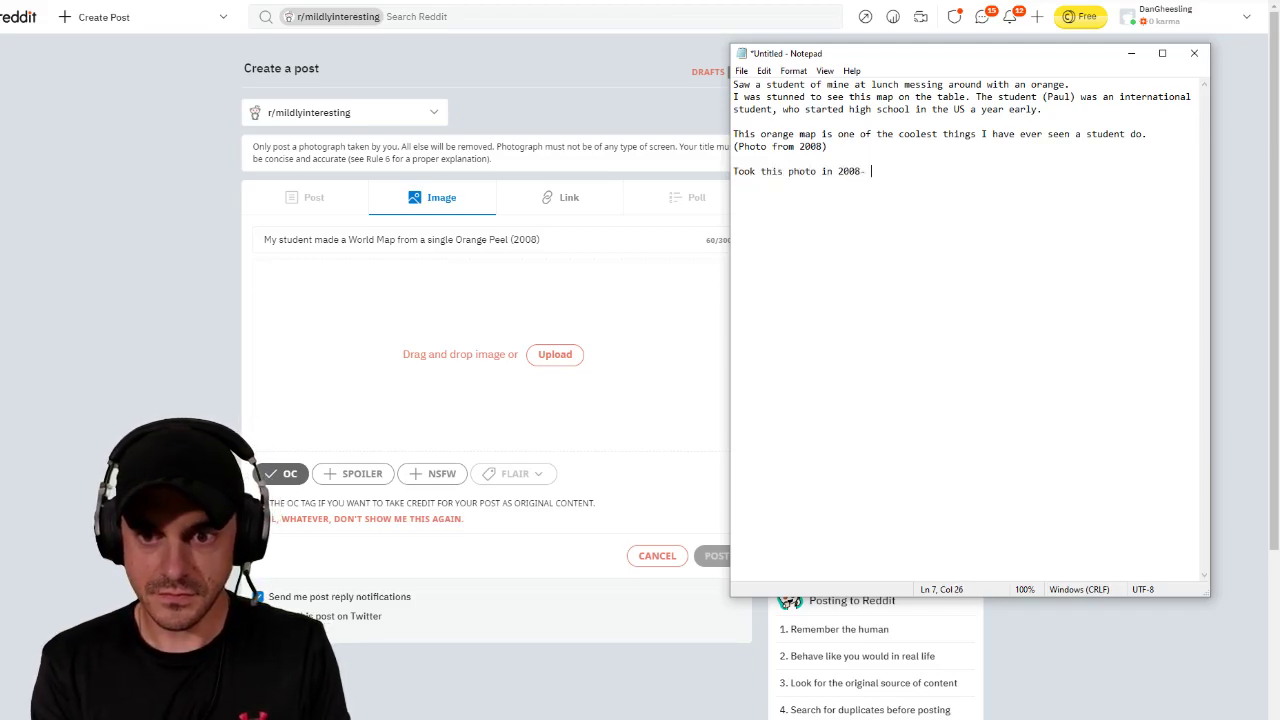
key("BackSpace")
key("BackSpace")
type(" -")
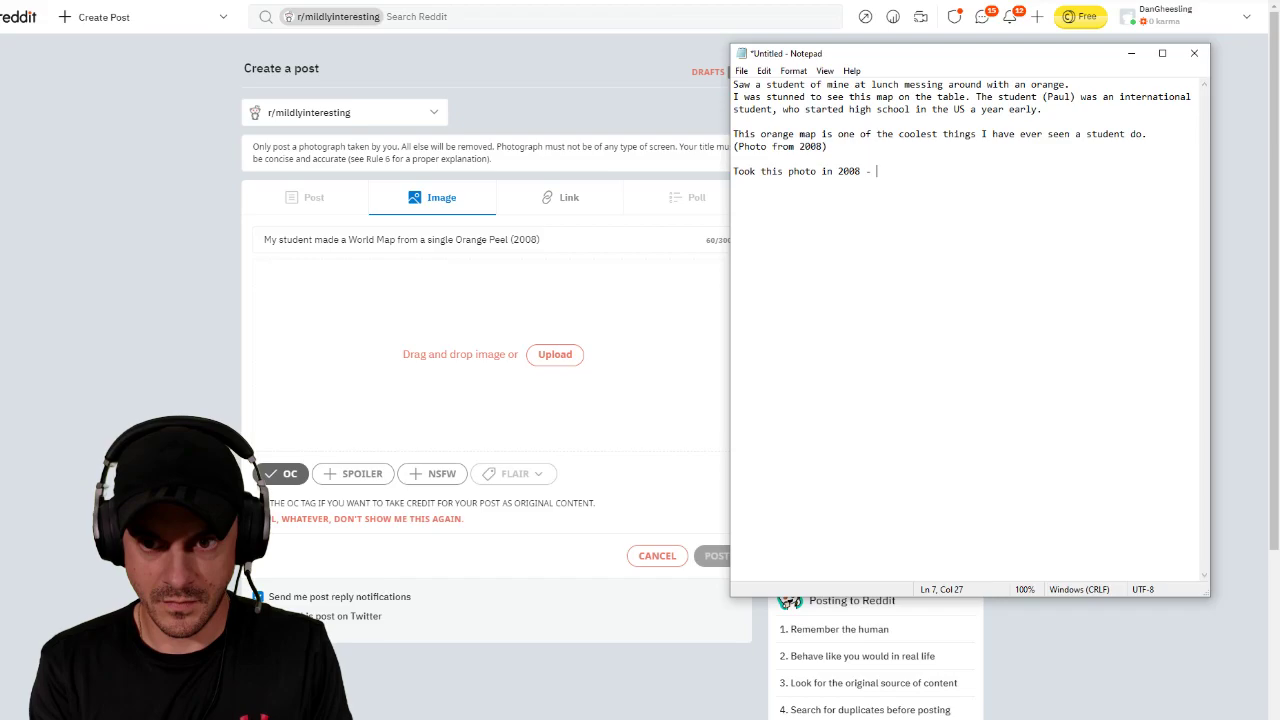
Step: Continue the new paragraph with "I call it Orange Map, but I cannot take credit. Former"
type("I cal")
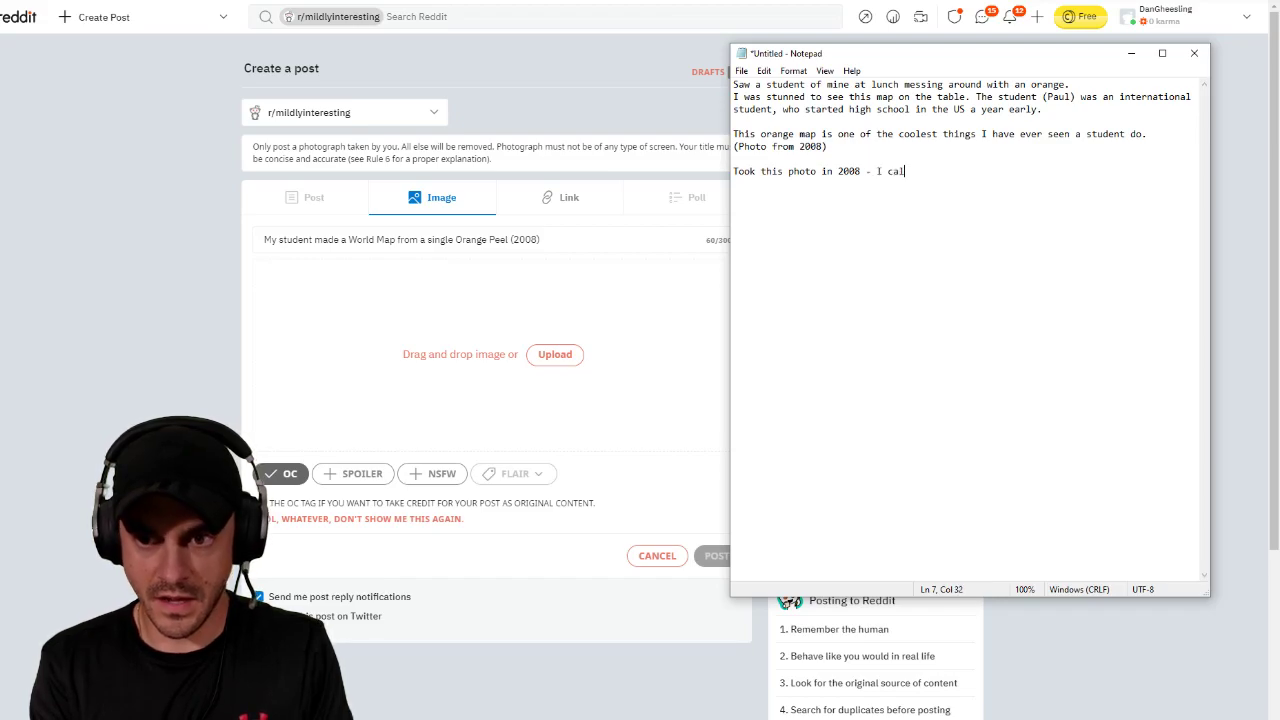
type("l it Orange Map,b")
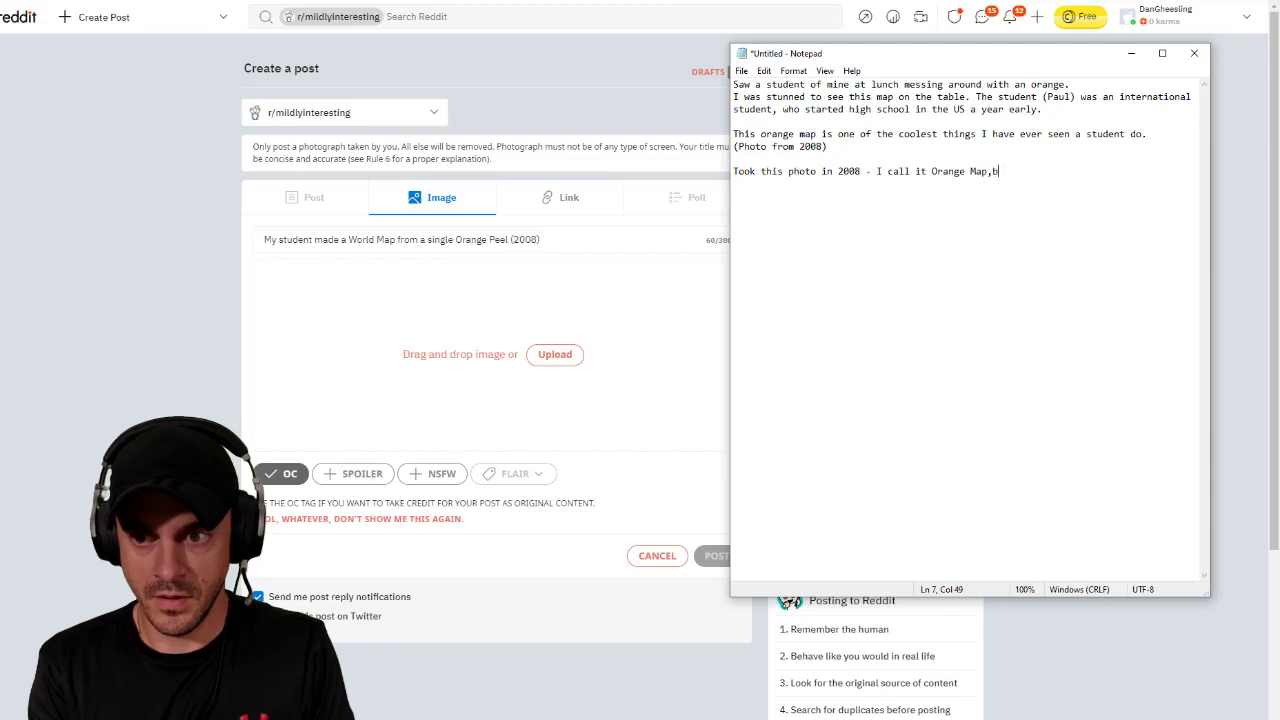
key("BackSpace")
type("but")
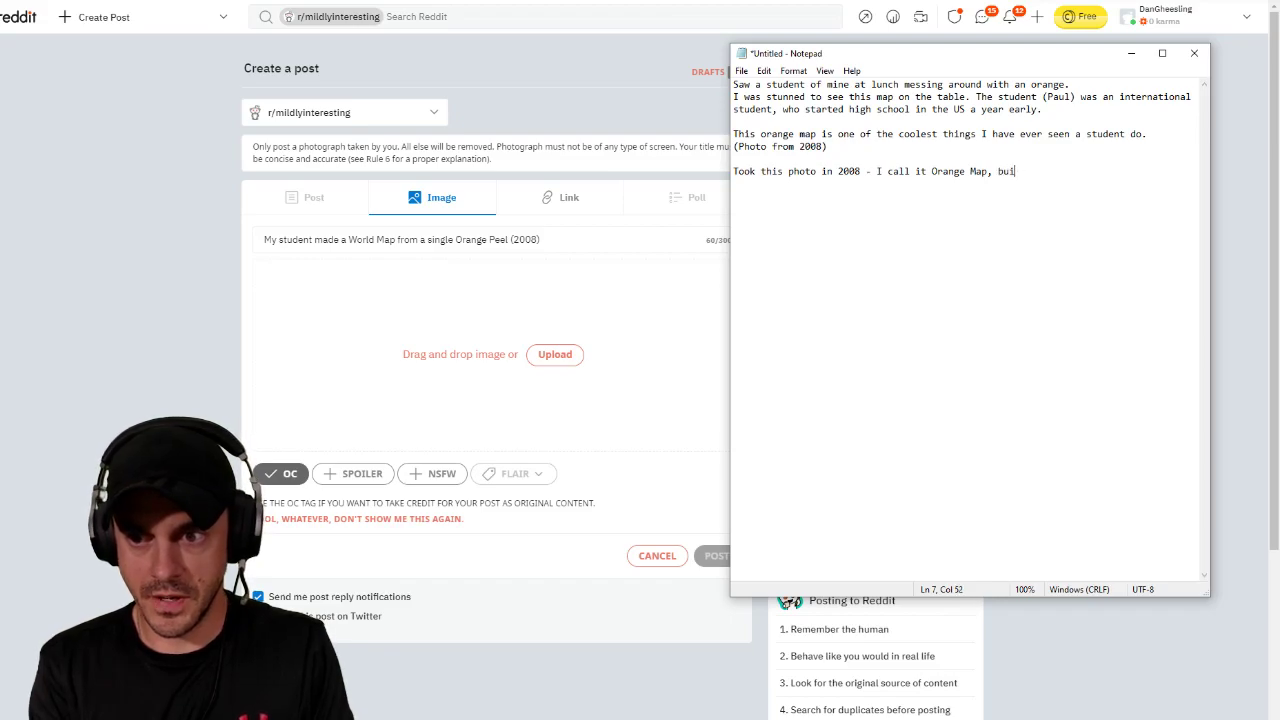
type(" I cannot take cr")
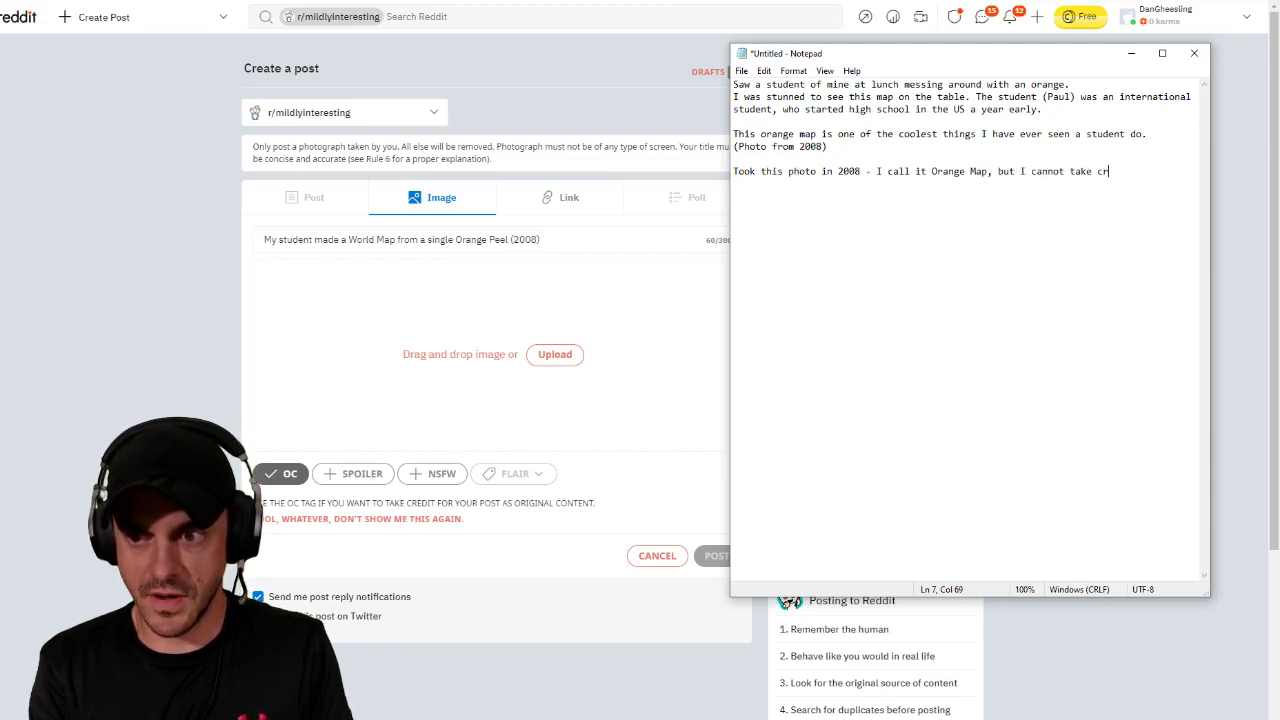
type("edit. Former")
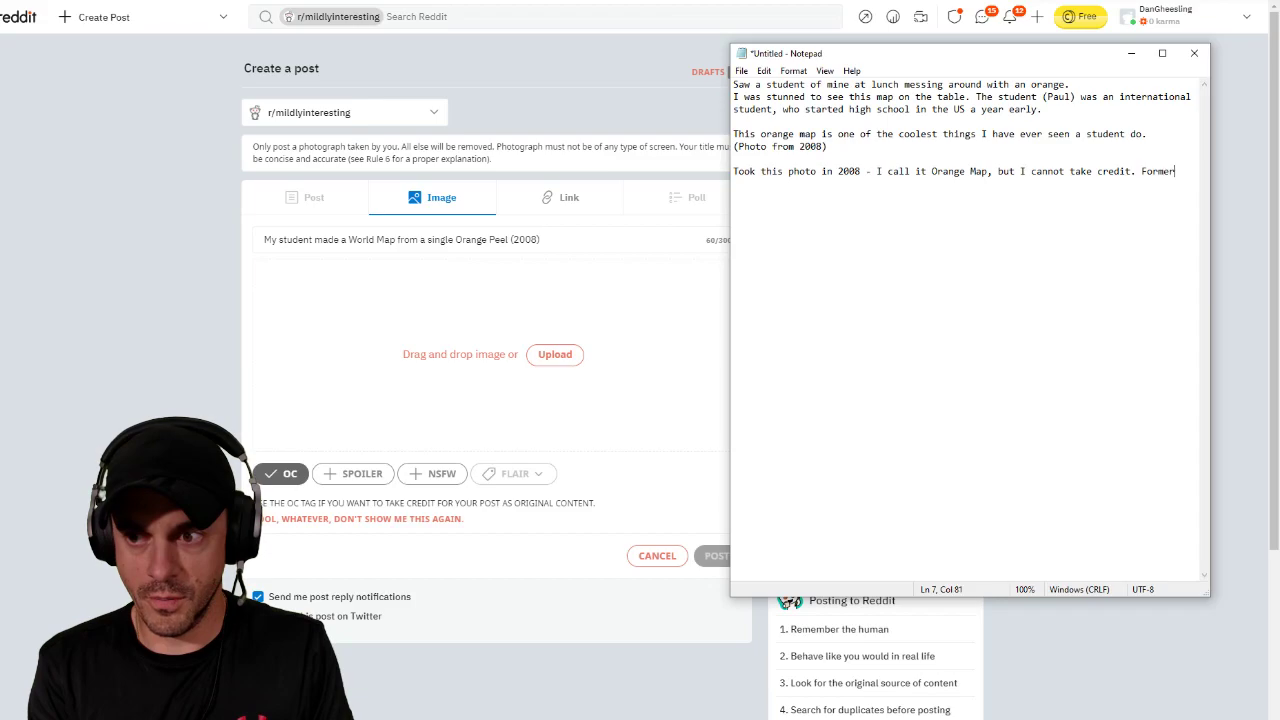
Step: Add "student of mine," after "Former", followed by the student's first name
type(" studen of mine")
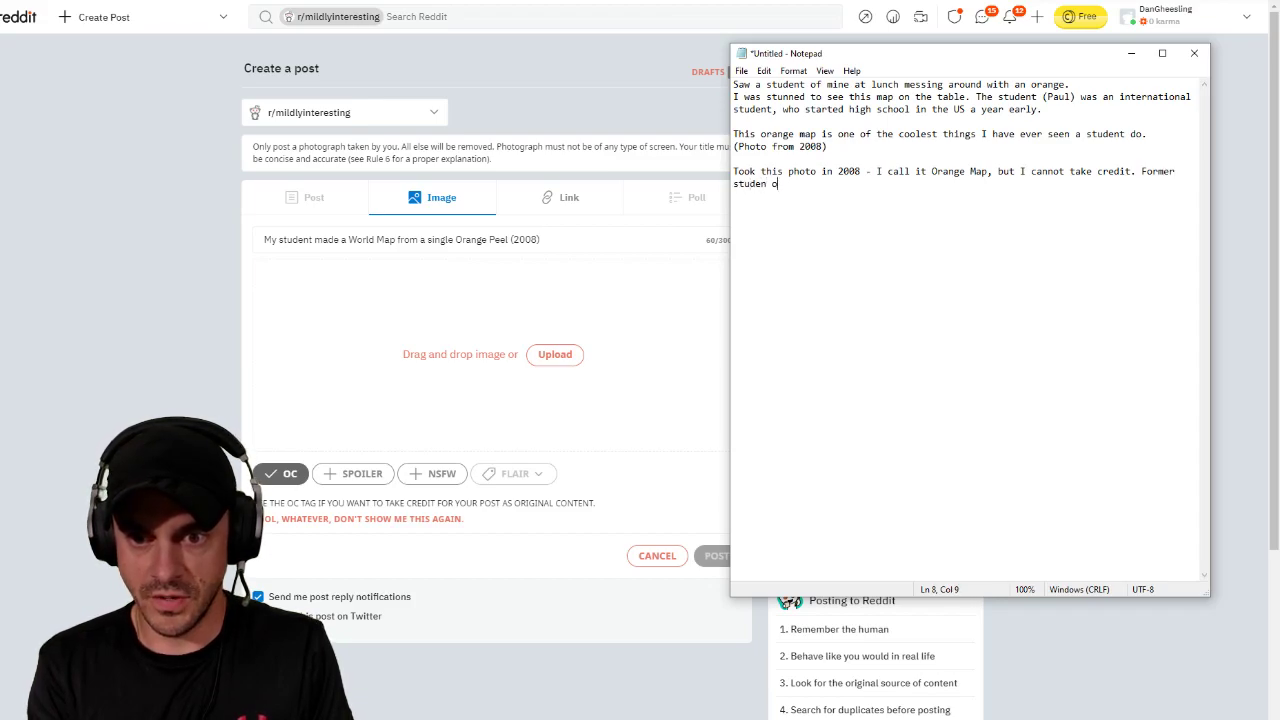
key("BackSpace")
key("BackSpace")
key("BackSpace")
key("BackSpace")
key("BackSpace")
key("BackSpace")
key("BackSpace")
key("BackSpace")
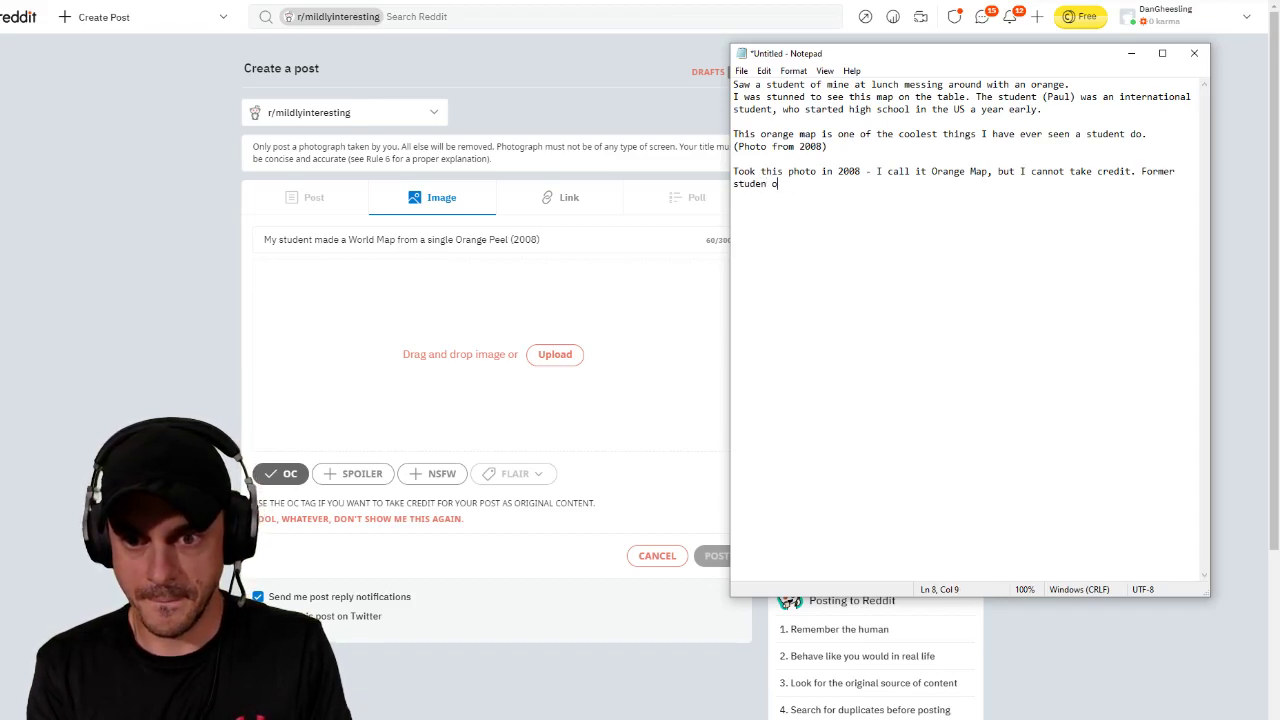
type("t of min")
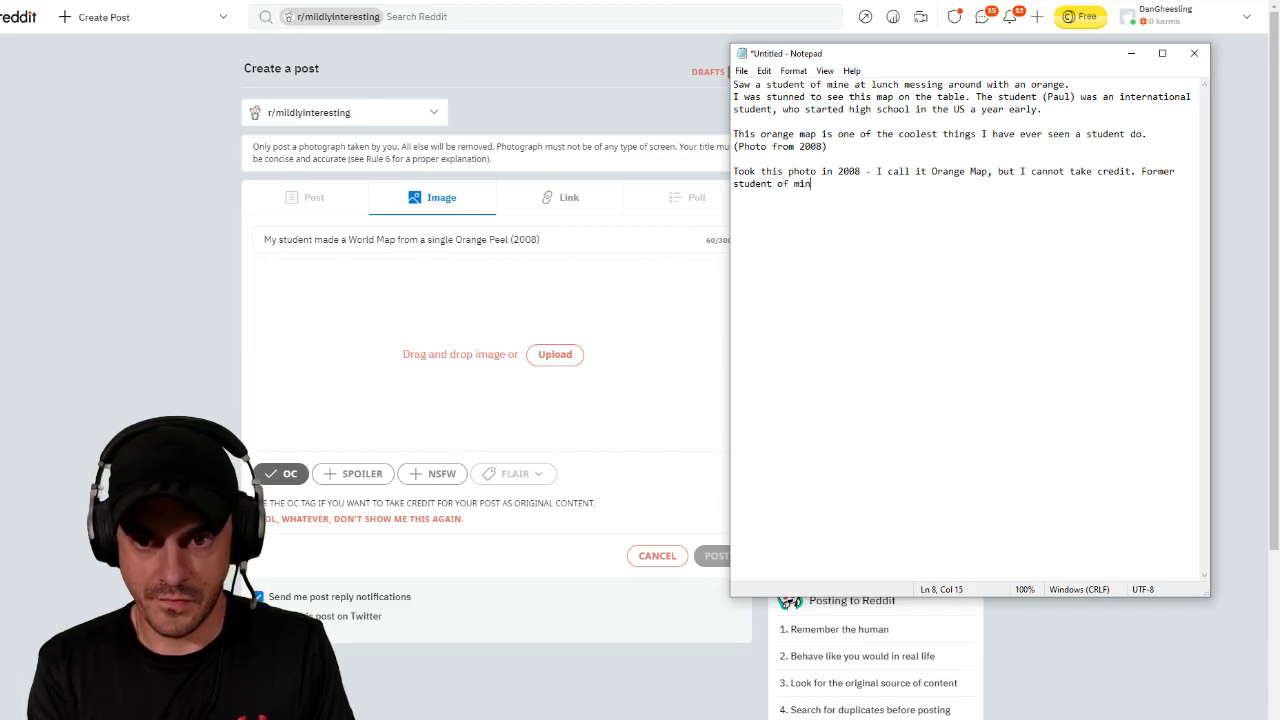
type("e, Paul ")
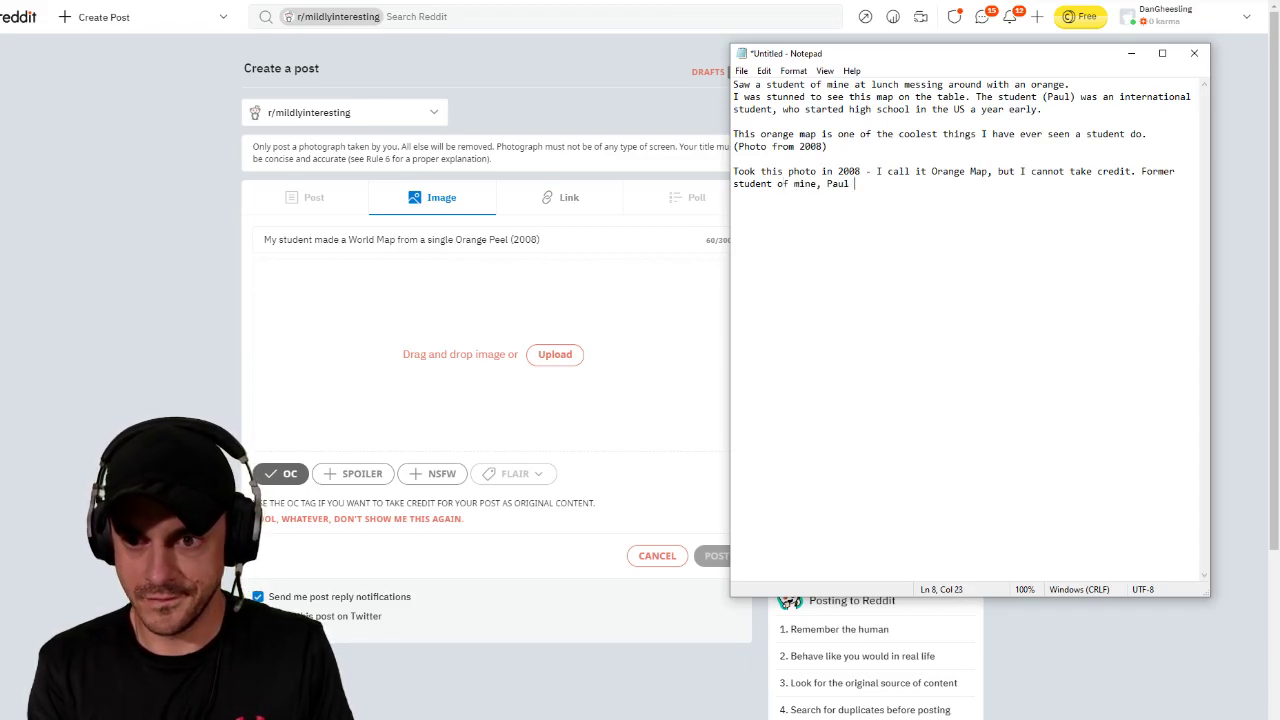
Step: Finish the new paragraph with "if you're out there, I'm still impressed that you made this" and, on a new line, "from one orange in the lunchroom."
type("if you're out there,")
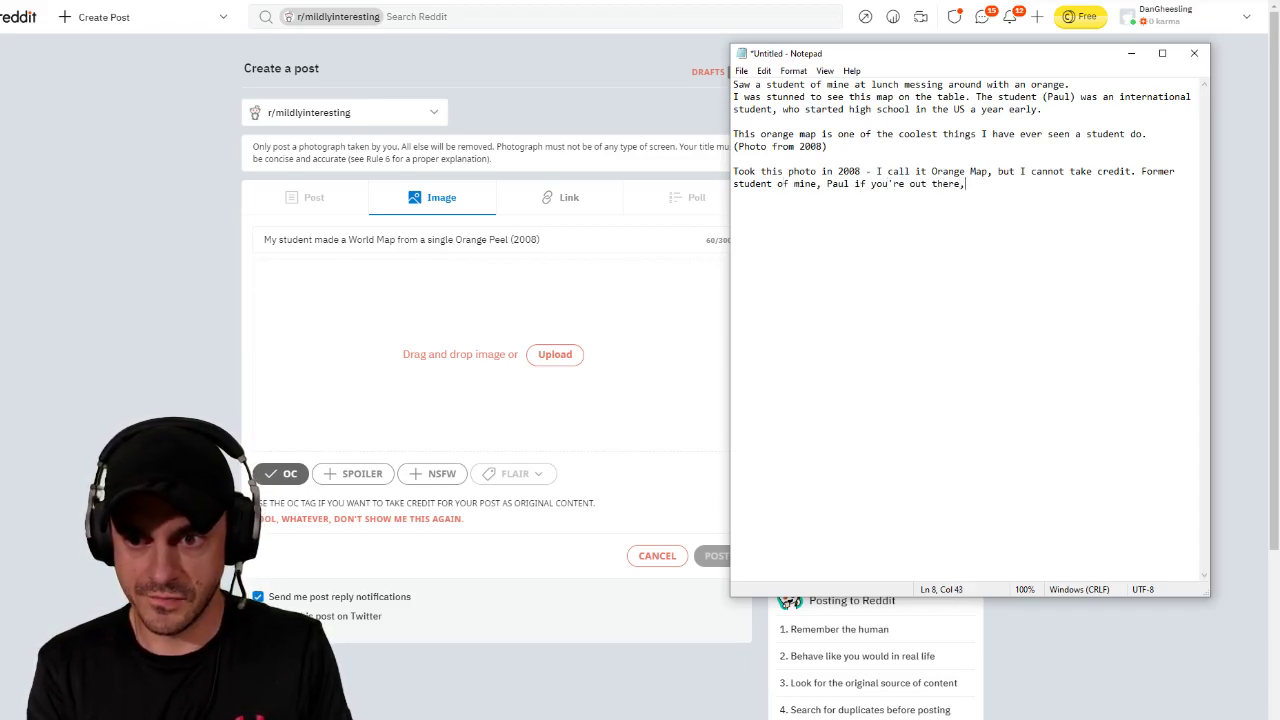
type(" I'm still impres")
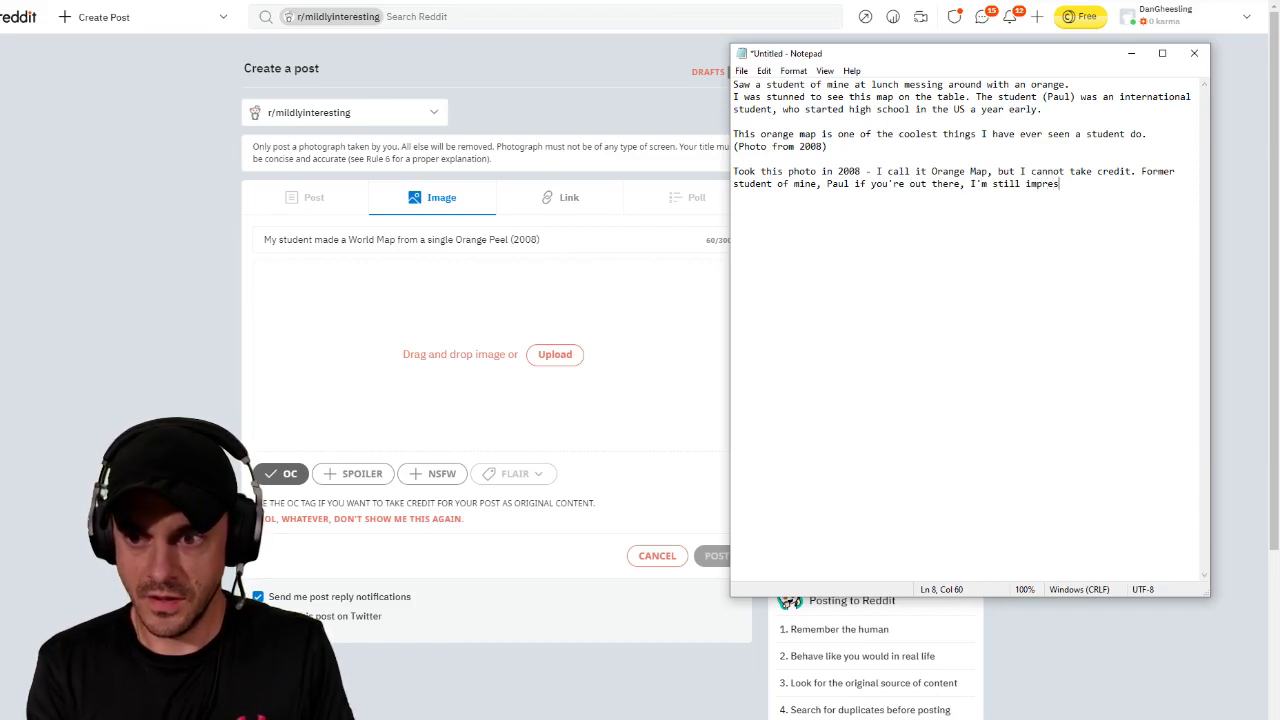
type("sed that you made this")
key("Return")
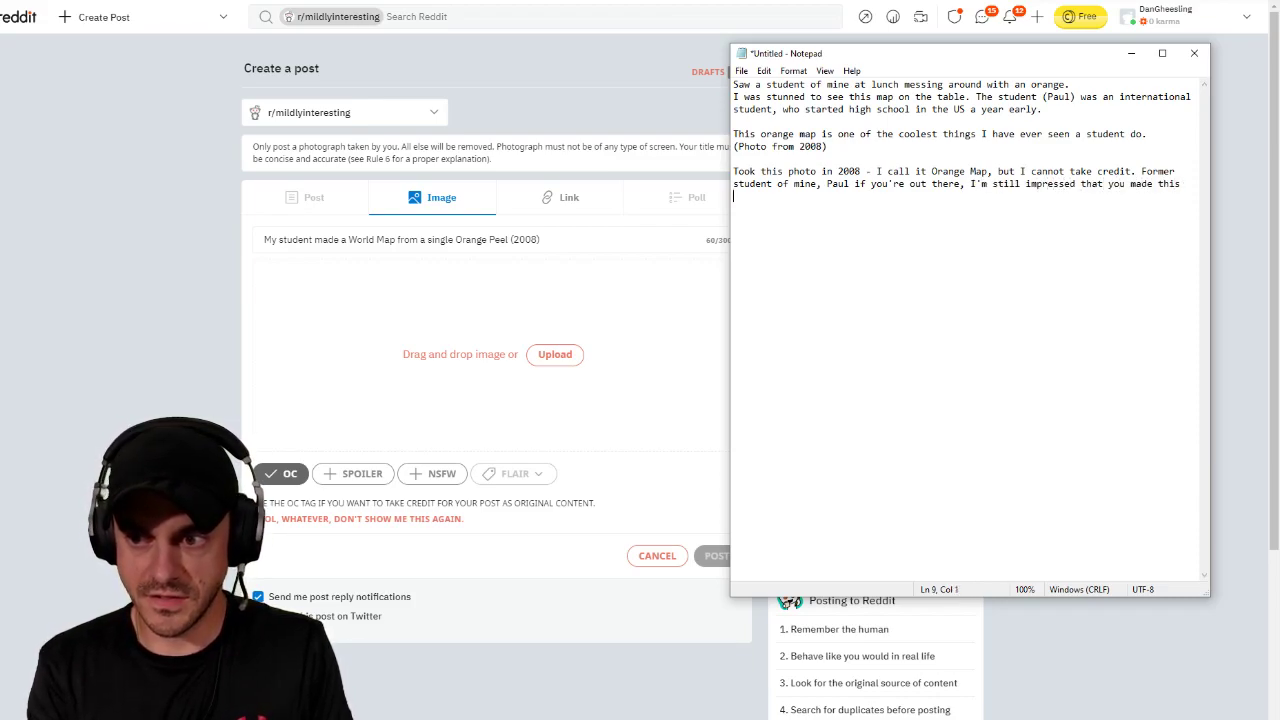
type("from one orange ")
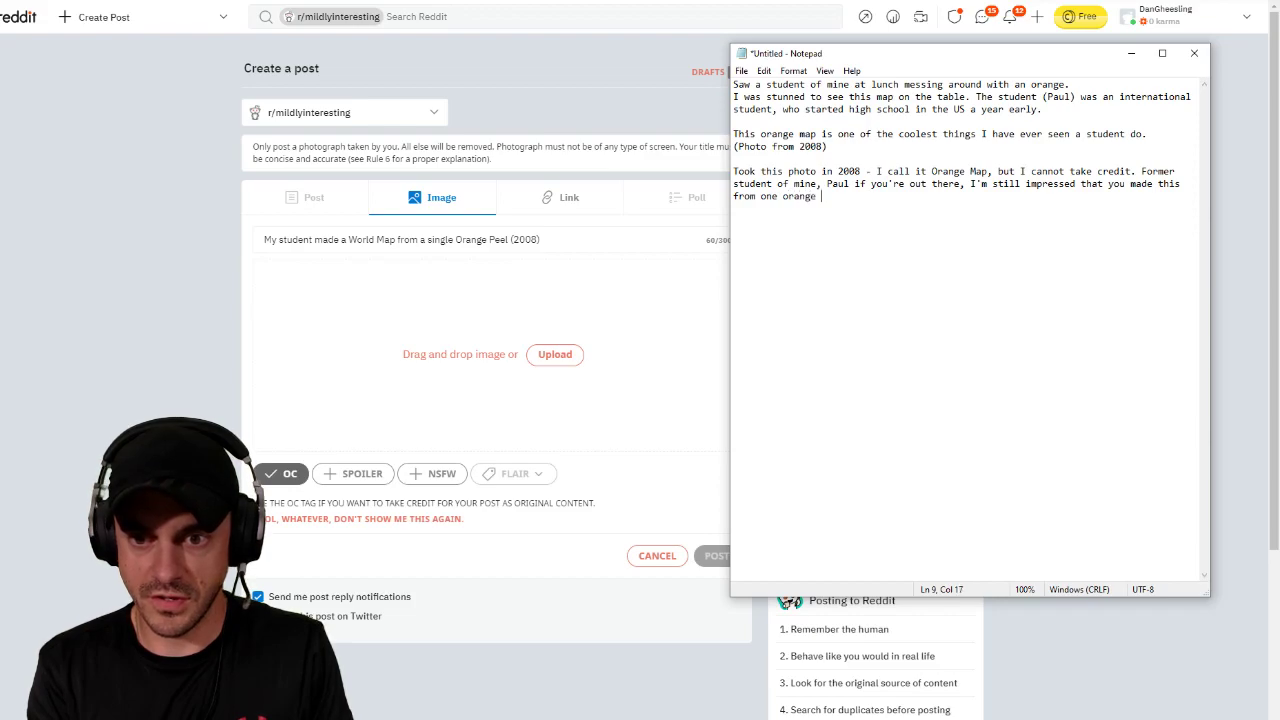
type("in the lunchroom.")
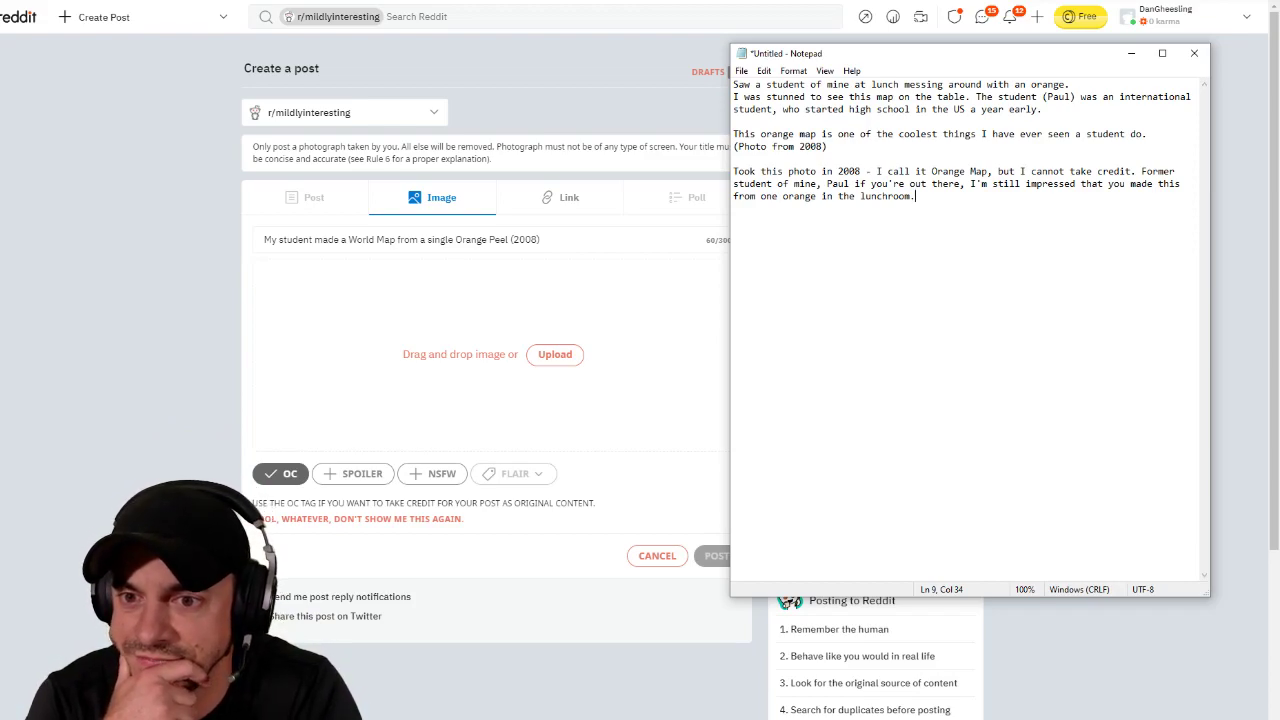
Step: Remove the dash after "2008" in the alternative backstory and start a new paragraph before "Former"
left_click(878, 171)
key("BackSpace")
key("BackSpace")
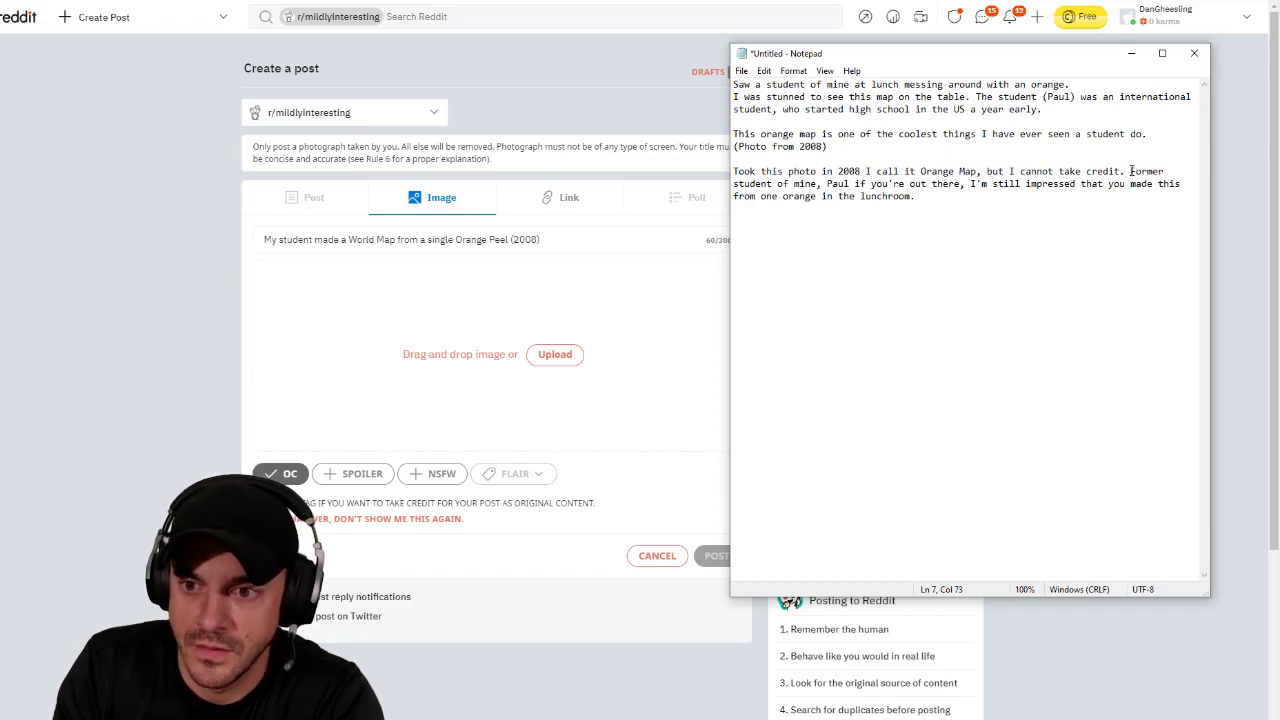
key("Return")
key("Return")
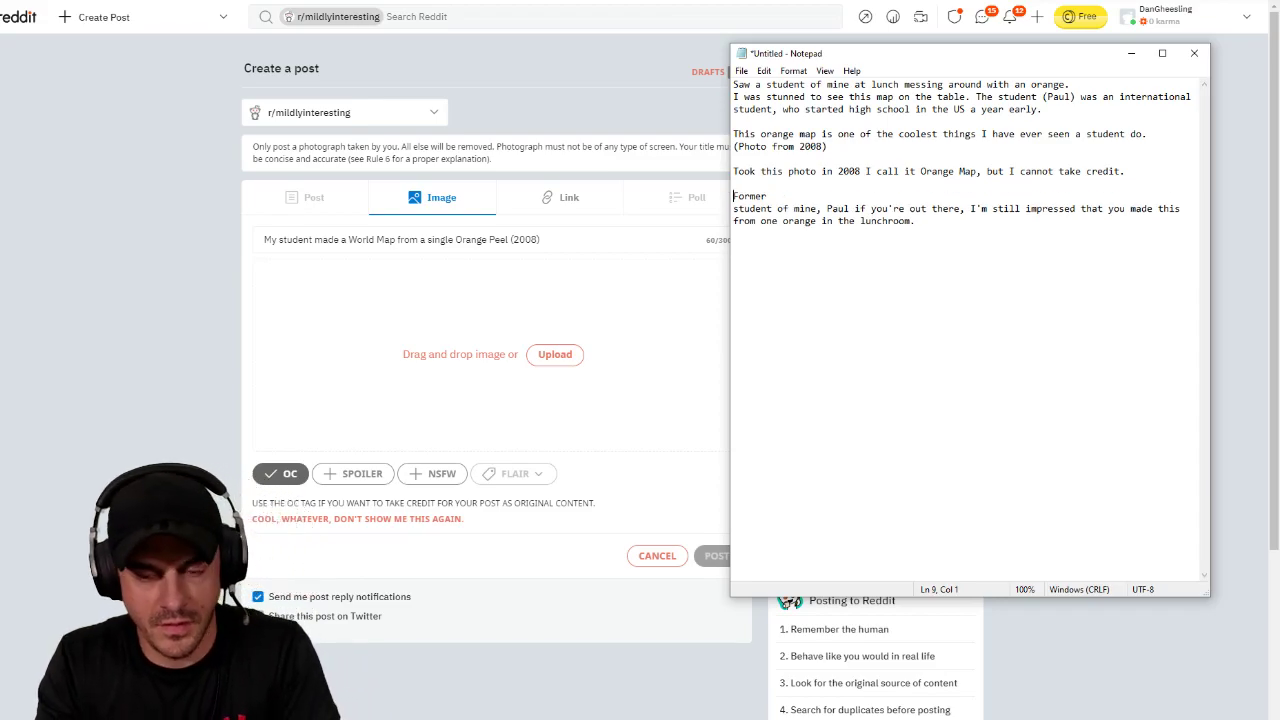
Step: Rewrite the new paragraph's opening as "A former student of mine made it." on one line, removing the student's name and "if you're out there,"
type("A")
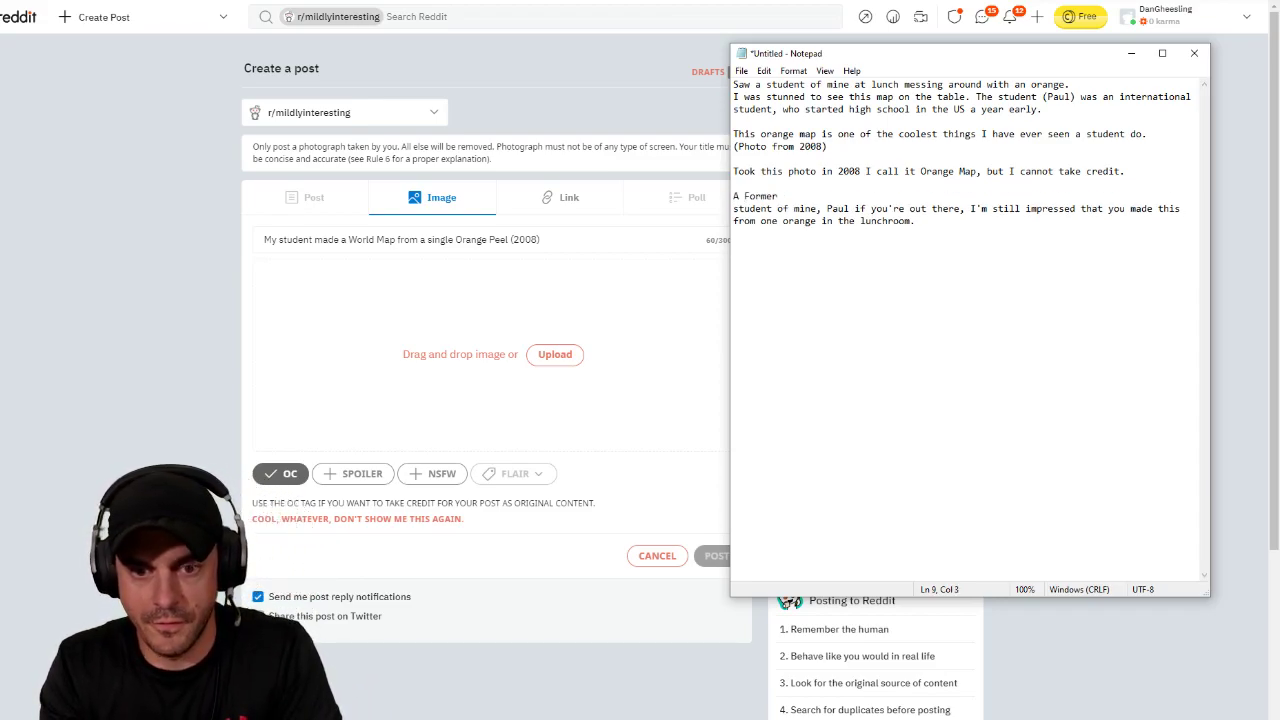
key("Delete")
type("f")
left_click(749, 209)
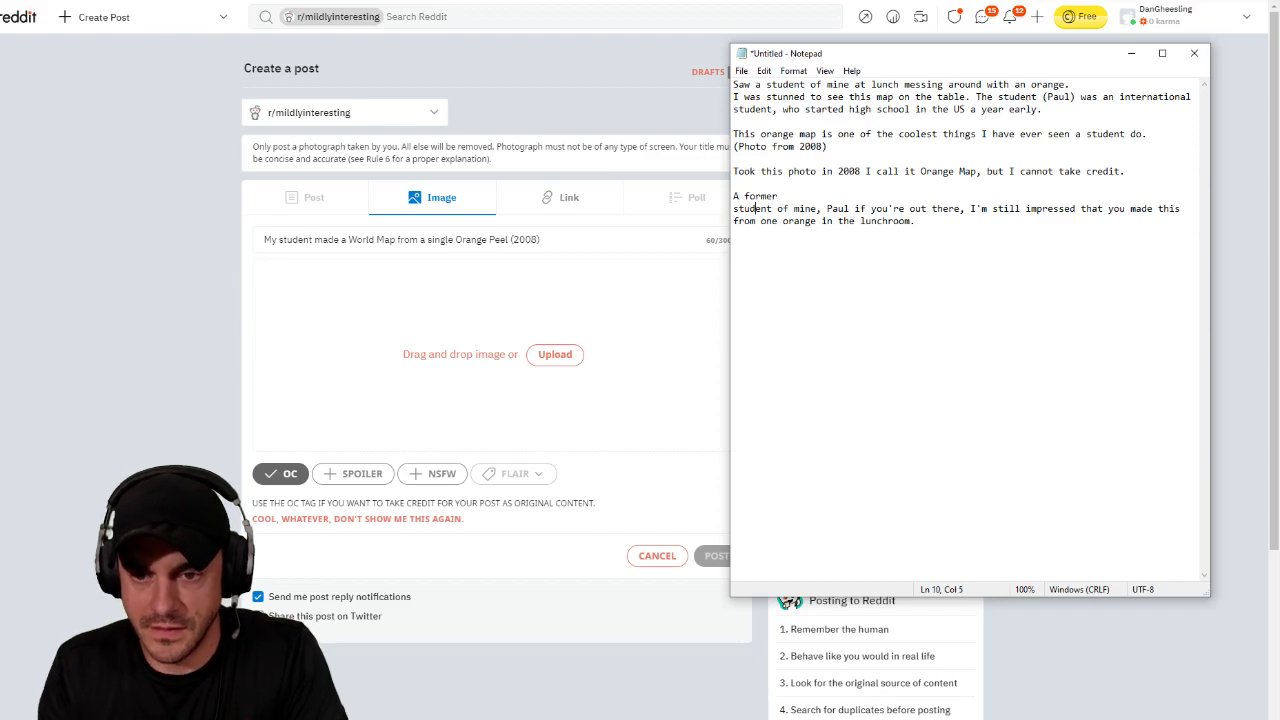
left_click_drag(827, 209, 966, 207)
key("BackSpace")
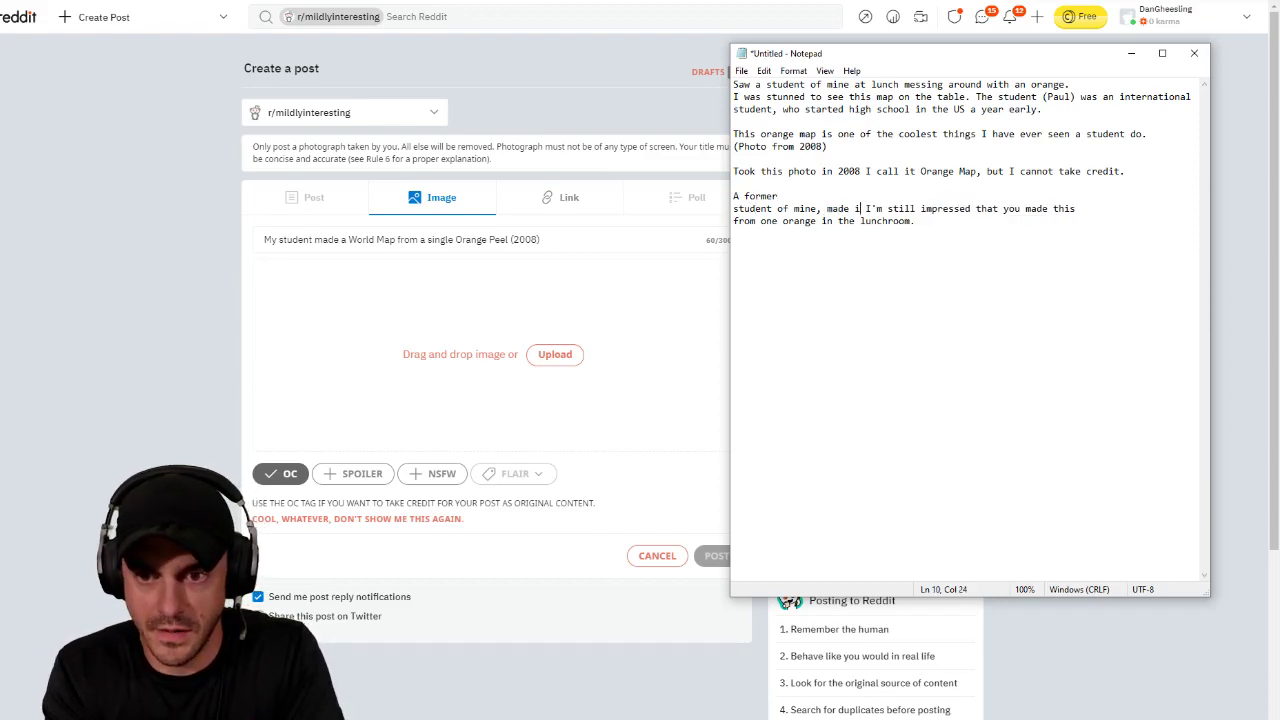
left_click(737, 208)
key("BackSpace")
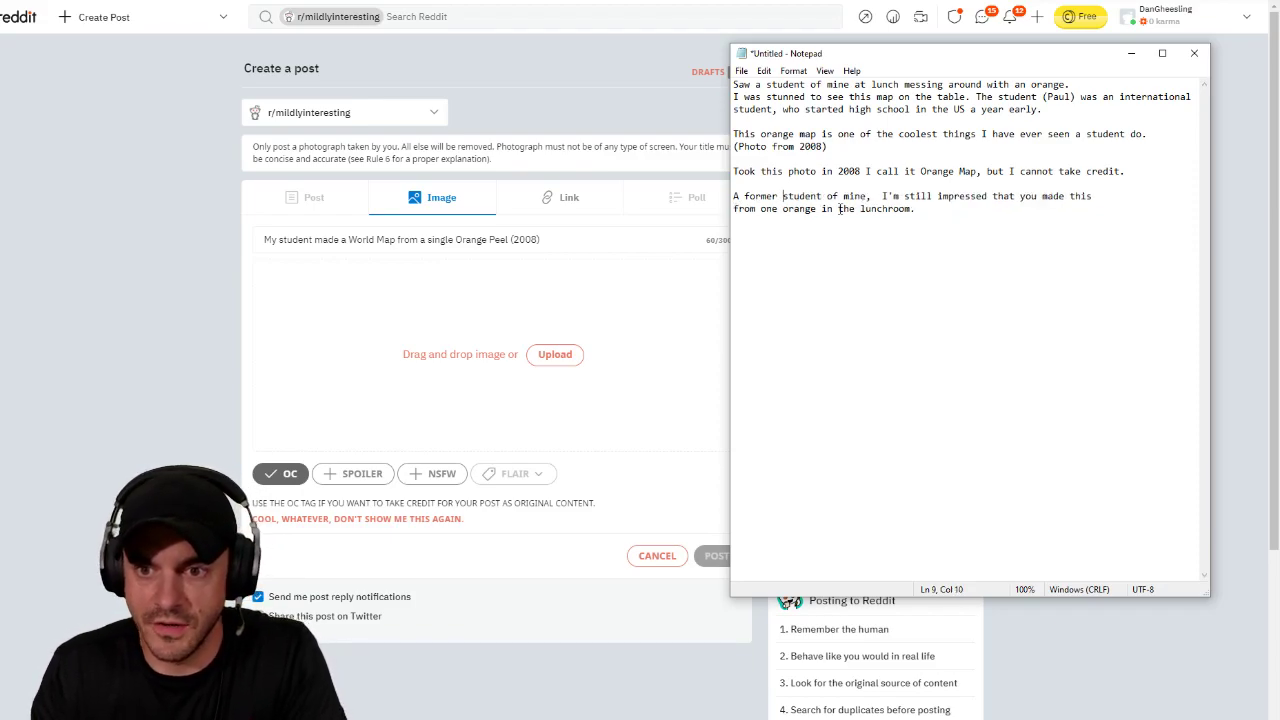
left_click(868, 197)
type("made it.")
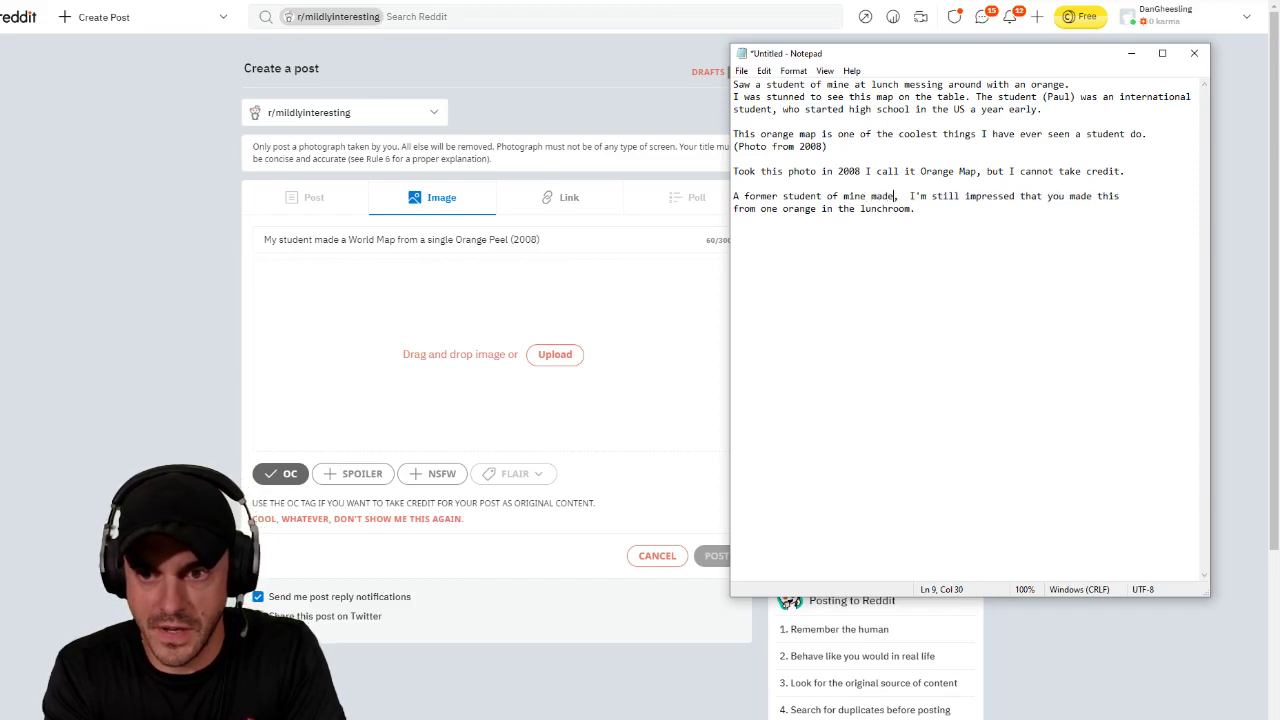
key("Delete")
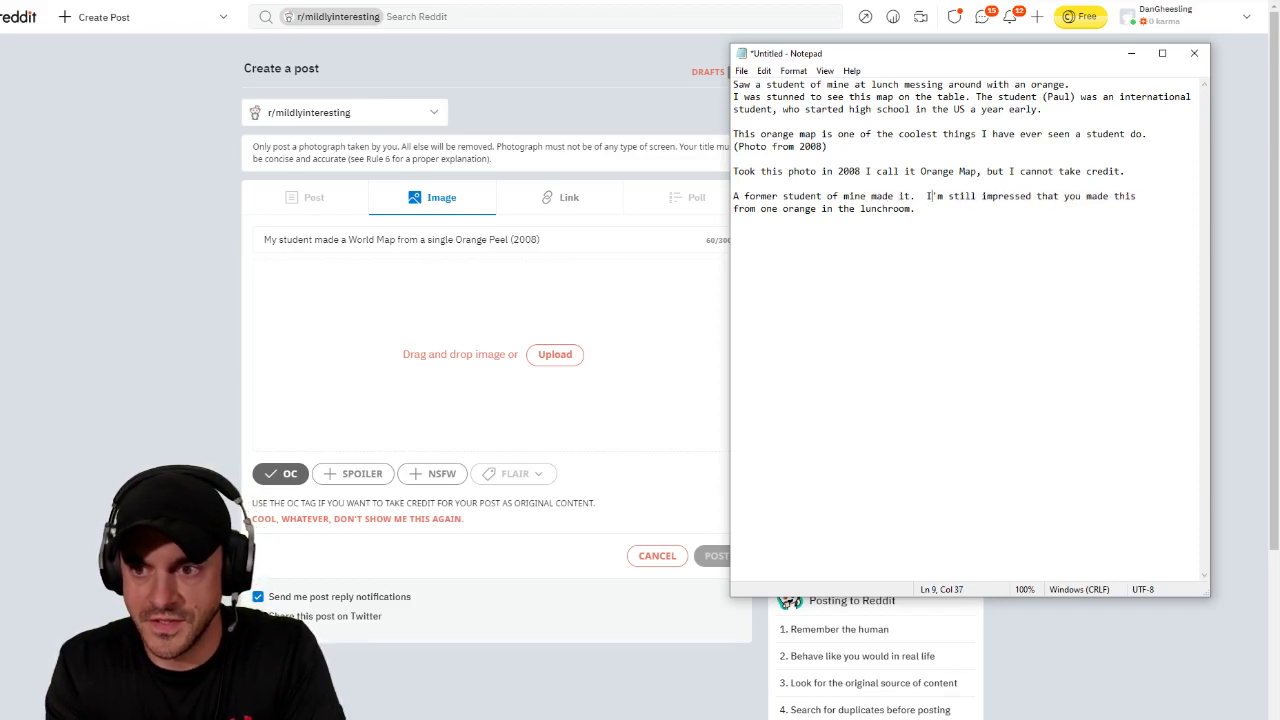
Step: Delete everything after "I'm still impressed" in the last paragraph
left_click(1016, 196)
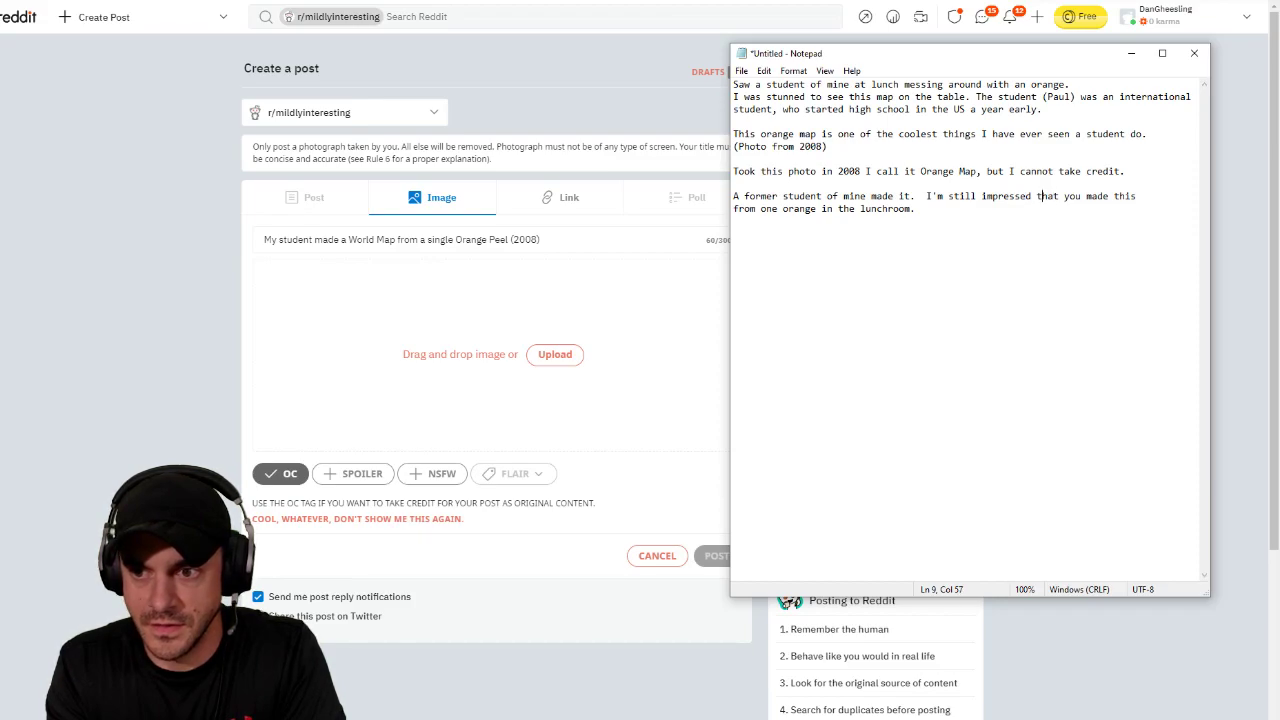
key("Delete")
key("Delete")
key("Delete")
key("Delete")
key("Delete")
key("Delete")
key("Delete")
key("Delete")
key("Delete")
key("Delete")
key("Delete")
key("Delete")
key("Delete")
key("Delete")
key("Delete")
key("Delete")
key("Delete")
key("Delete")
key("Delete")
key("Delete")
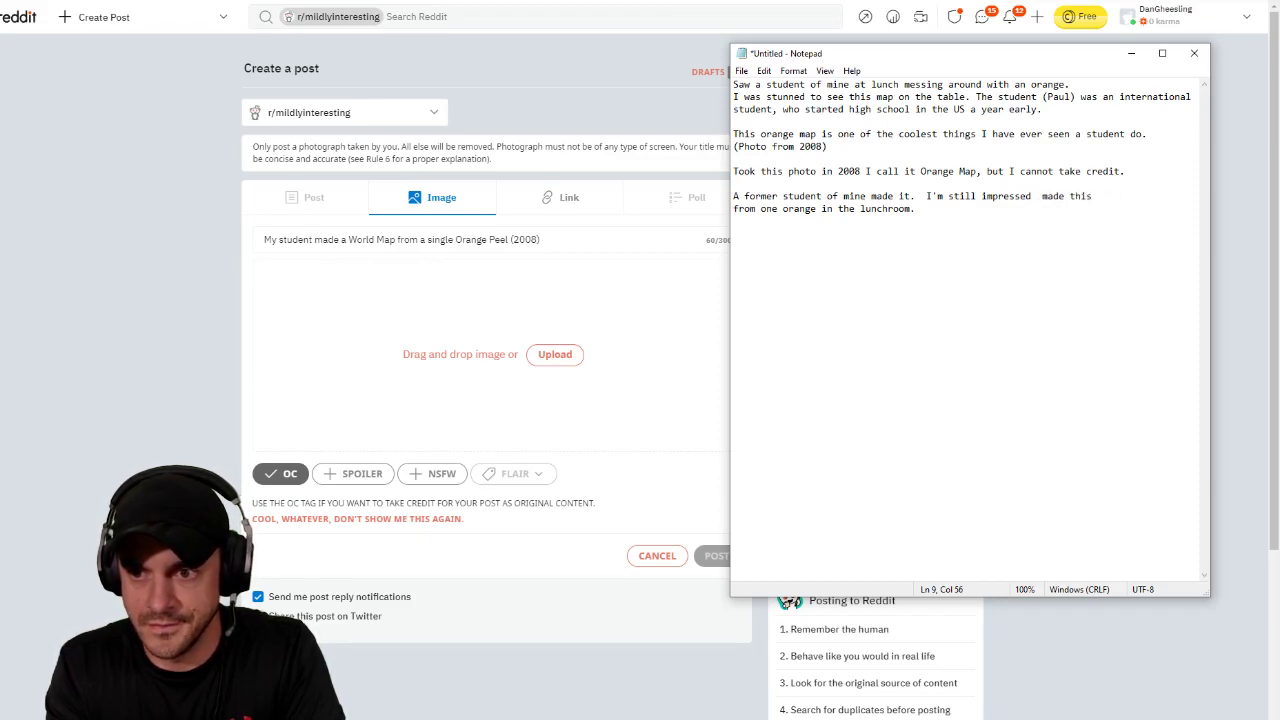
key("Delete")
key("Delete")
key("Delete")
key("Delete")
key("Delete")
key("Delete")
key("Delete")
key("Delete")
key("Delete")
key("Delete")
key("Delete")
key("Delete")
key("Delete")
key("Delete")
key("Delete")
key("Delete")
key("Delete")
key("Delete")
key("Delete")
key("Delete")
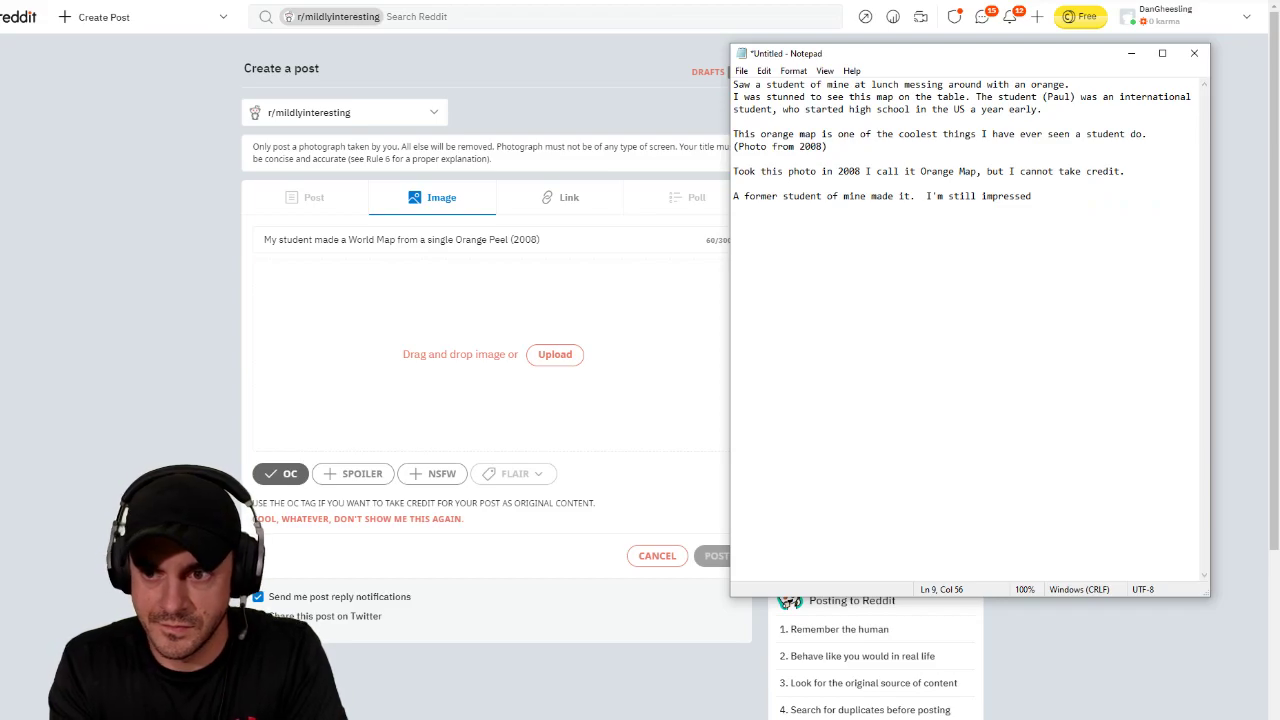
Step: Continue the sentence after "I'm still impressed" with "at your piece of art made"
type("at this p")
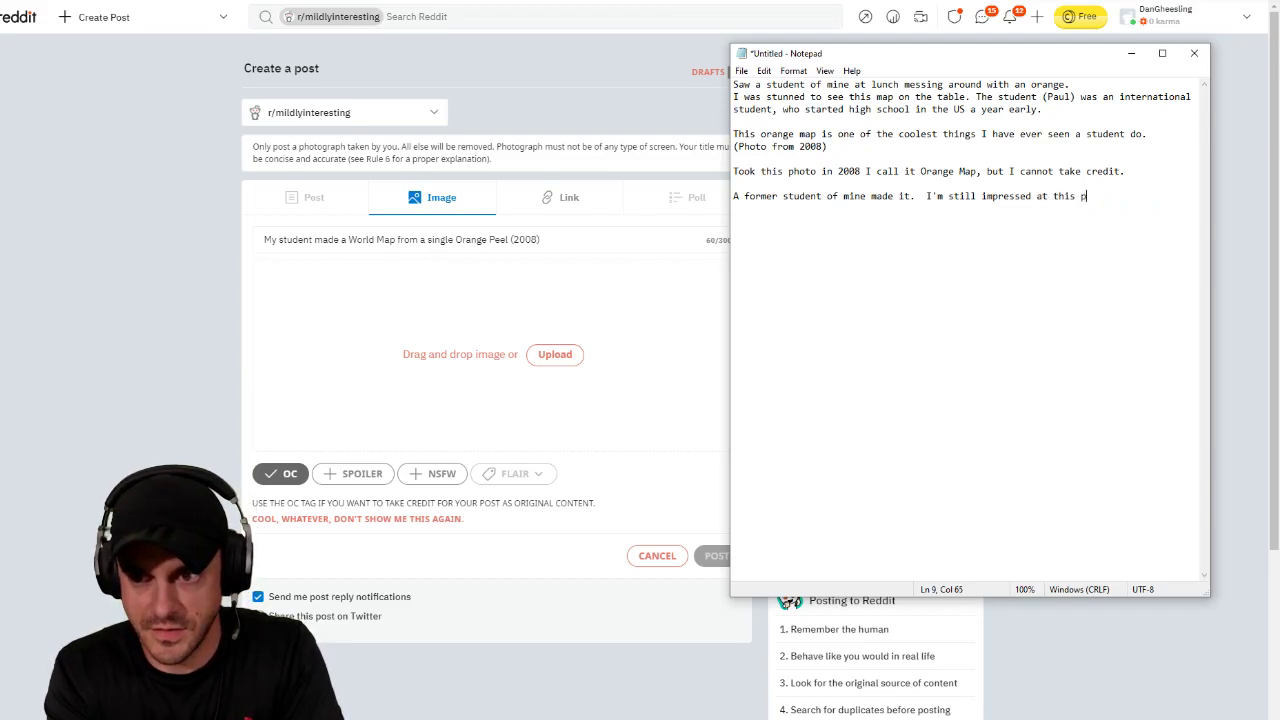
type("iece of")
key("BackSpace")
key("BackSpace")
key("BackSpace")
key("BackSpace")
key("BackSpace")
key("BackSpace")
key("BackSpace")
key("BackSpace")
key("BackSpace")
key("BackSpace")
key("BackSpace")
key("BackSpace")
key("BackSpace")
key("BackSpace")
key("BackSpace")
key("BackSpace")
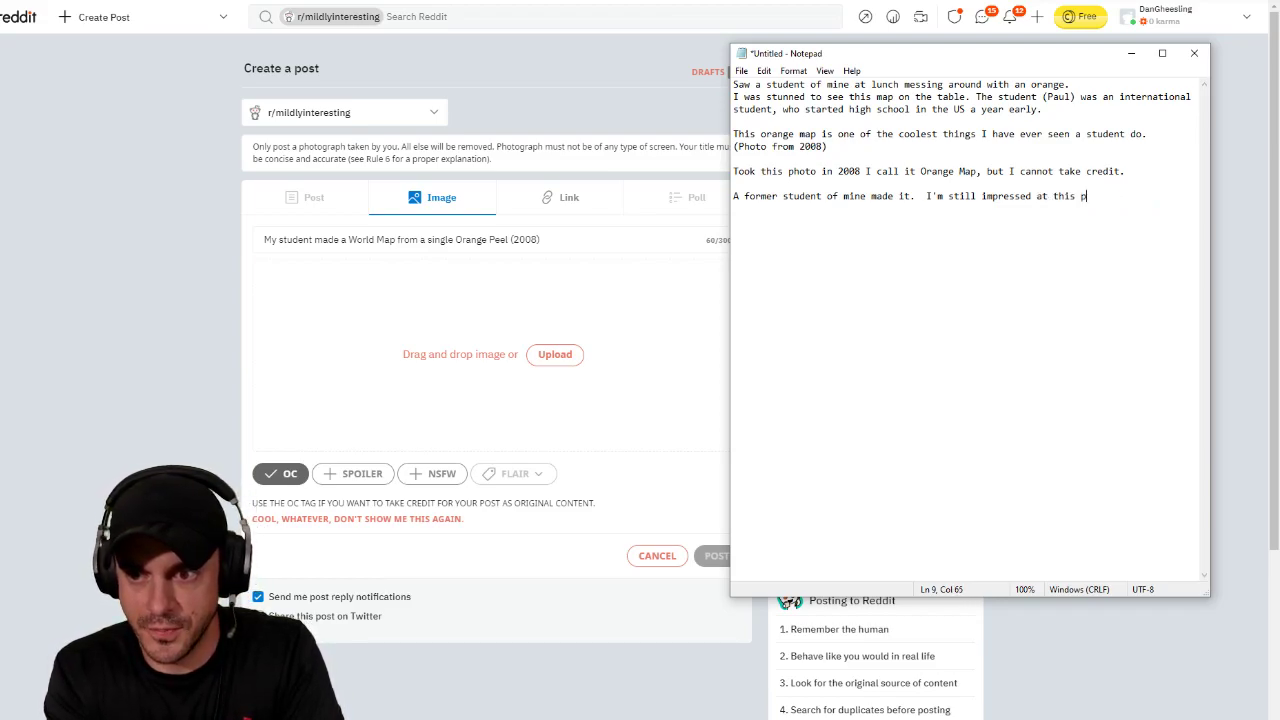
type("t your ")
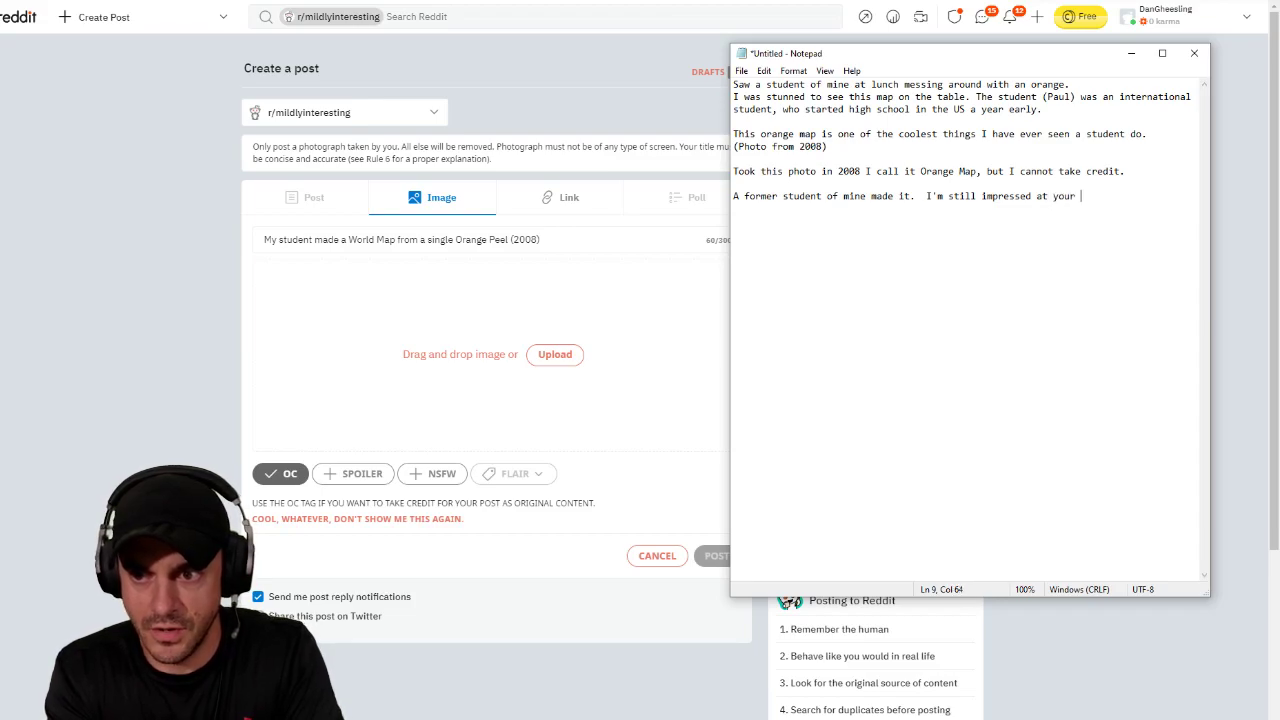
type("piece of art made")
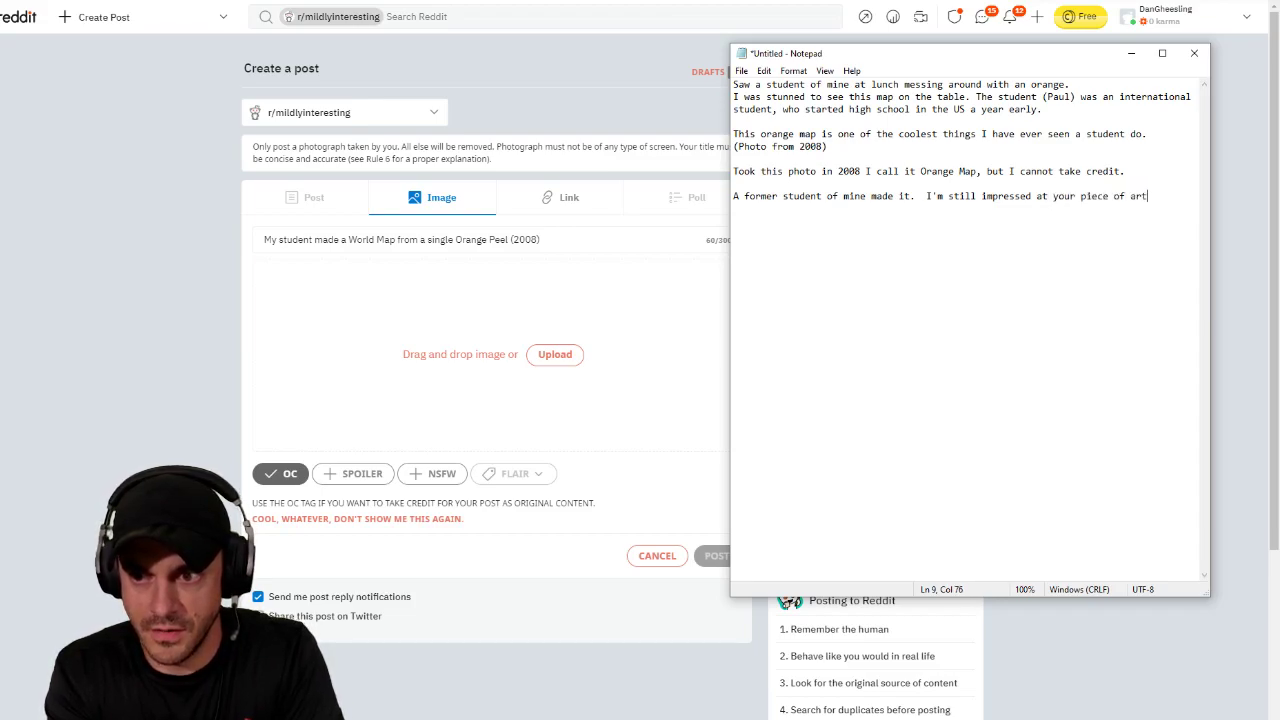
Step: Continue on a new line with "in the lunchroom." and begin a sentence with the student's first name and "if you're"
key("Return")
type("during lunch.")
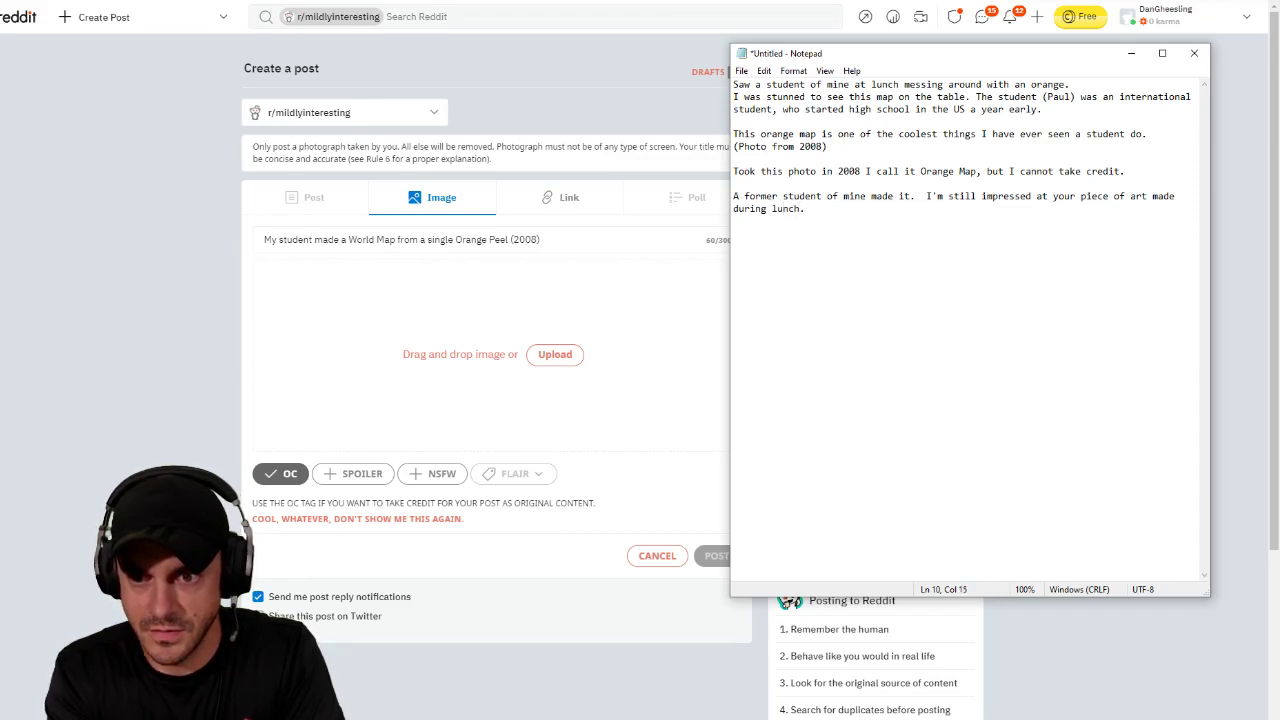
key("BackSpace")
key("BackSpace")
key("BackSpace")
key("BackSpace")
key("BackSpace")
key("BackSpace")
key("BackSpace")
key("BackSpace")
key("BackSpace")
key("BackSpace")
key("BackSpace")
key("BackSpace")
key("BackSpace")
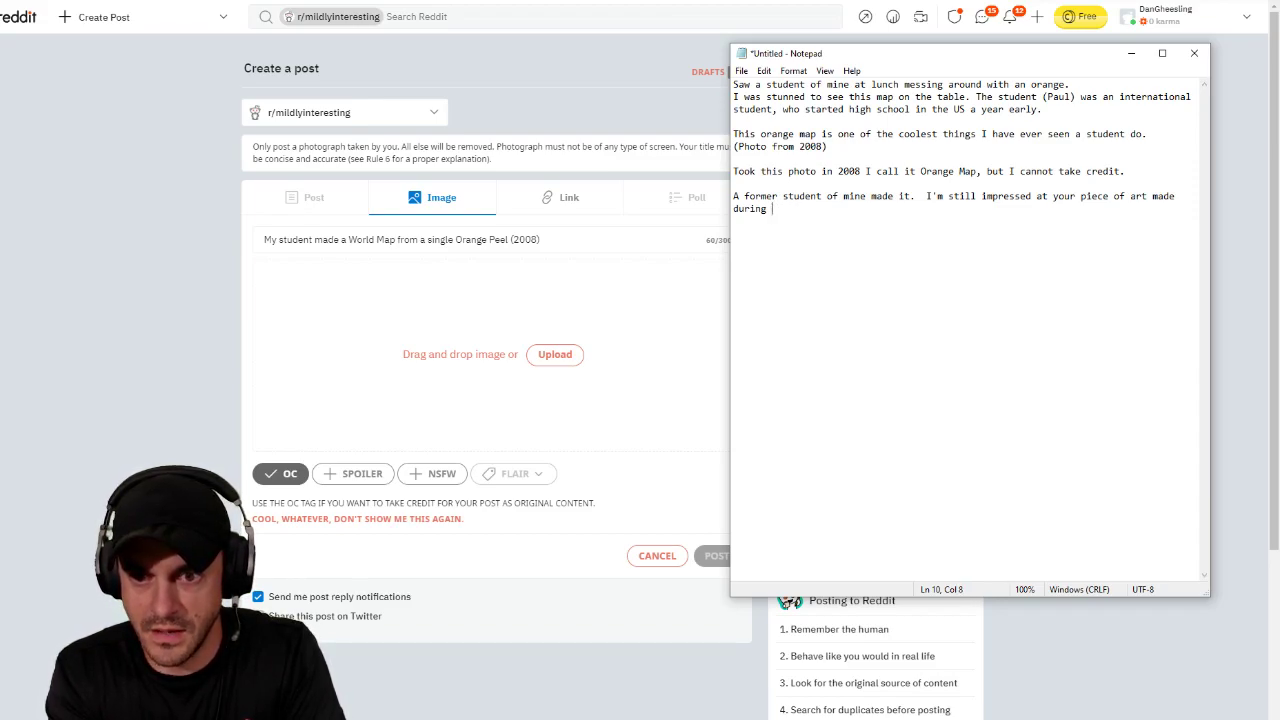
type("in the lunc")
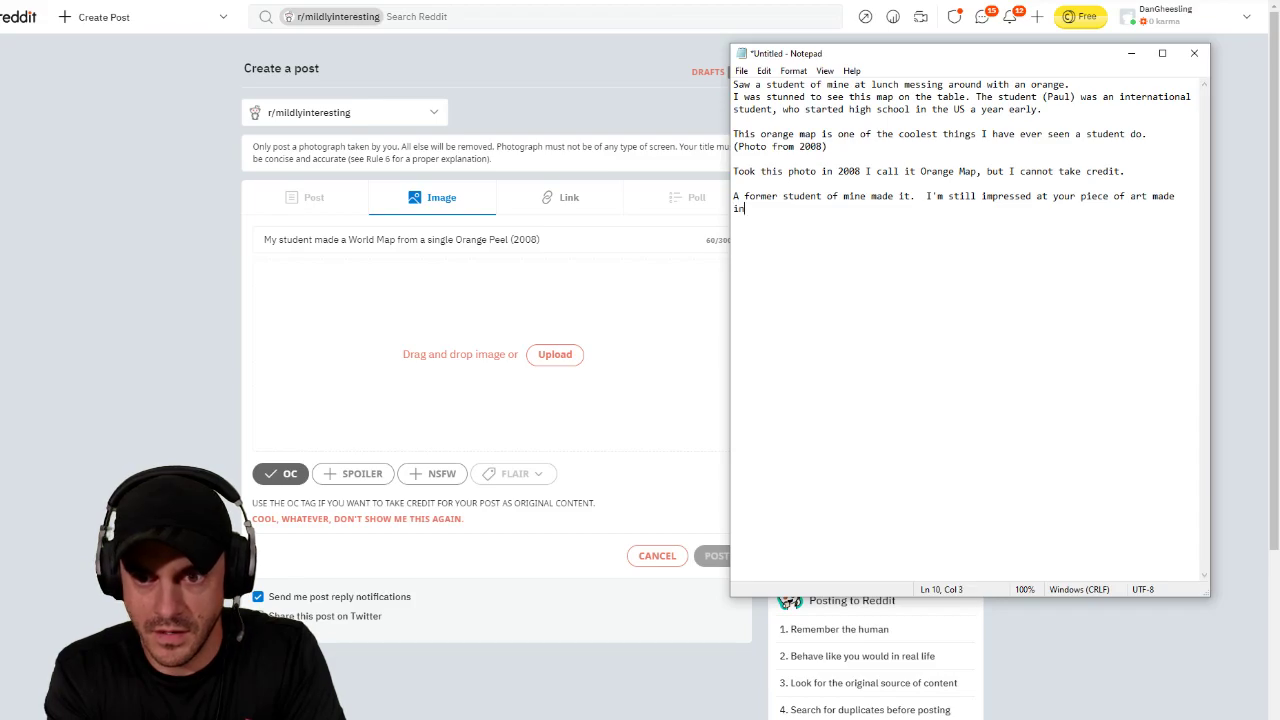
type("hroom. Paul ")
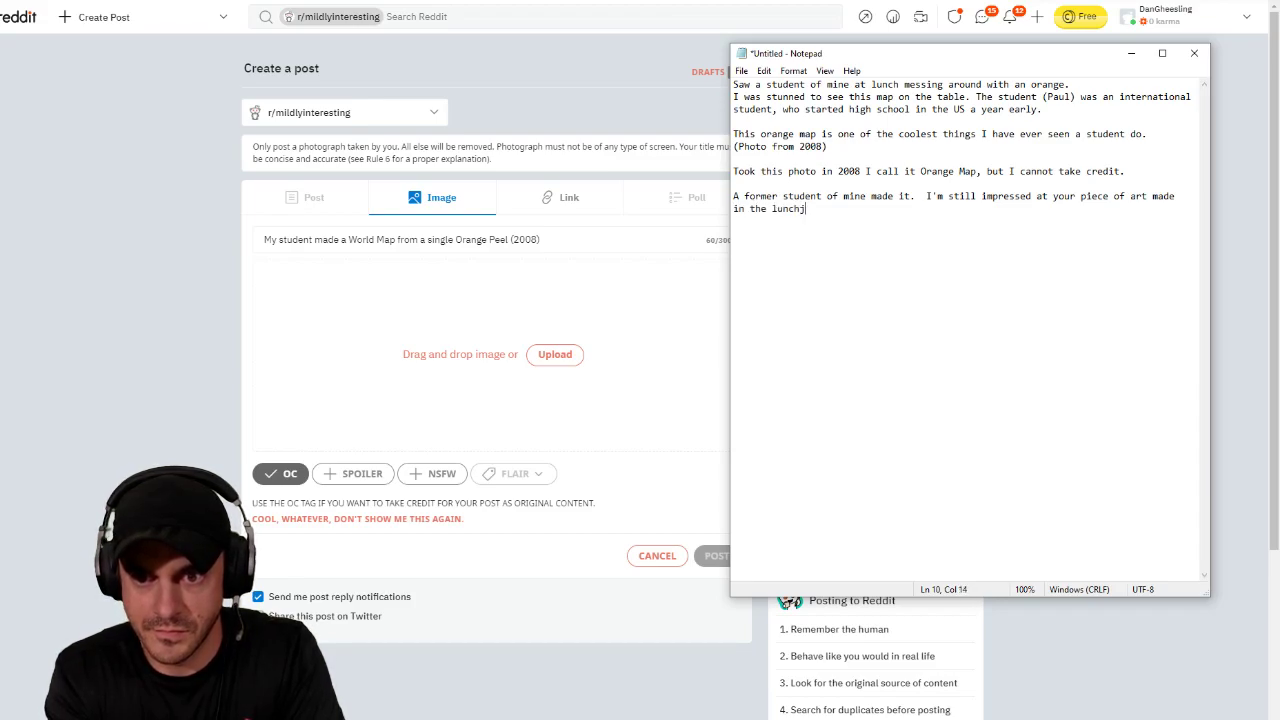
type("if ")
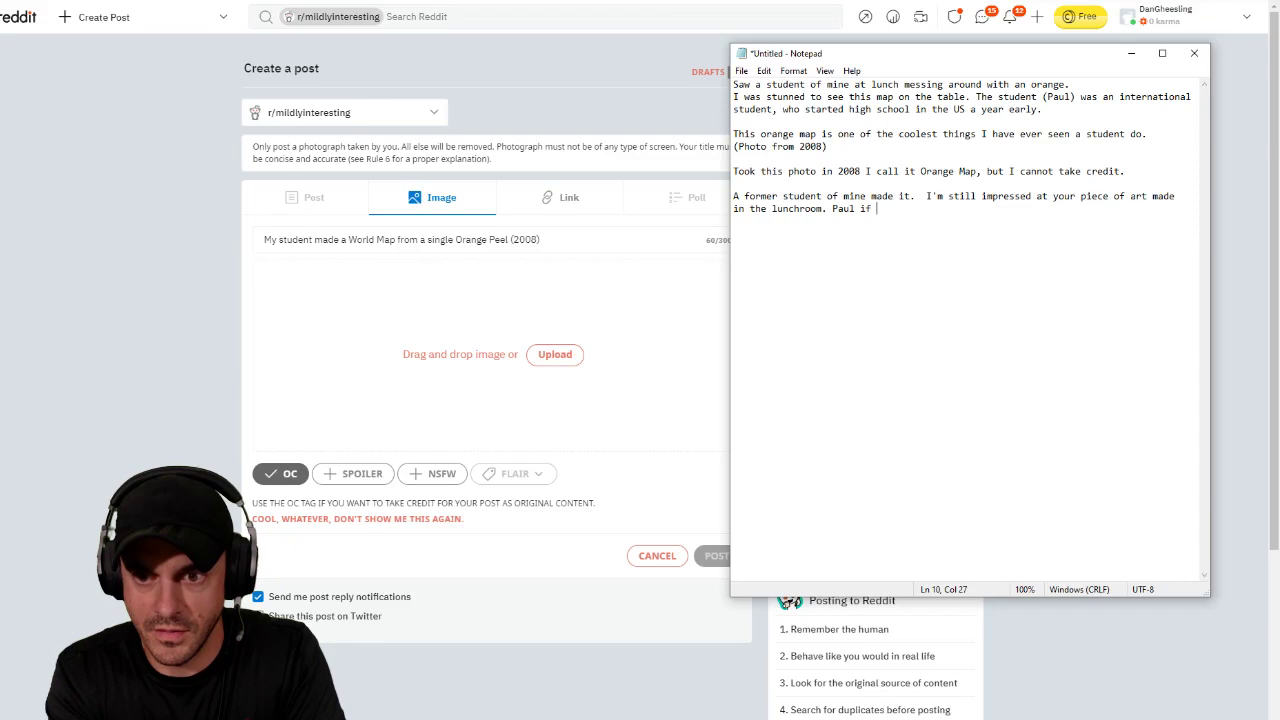
type("you're o")
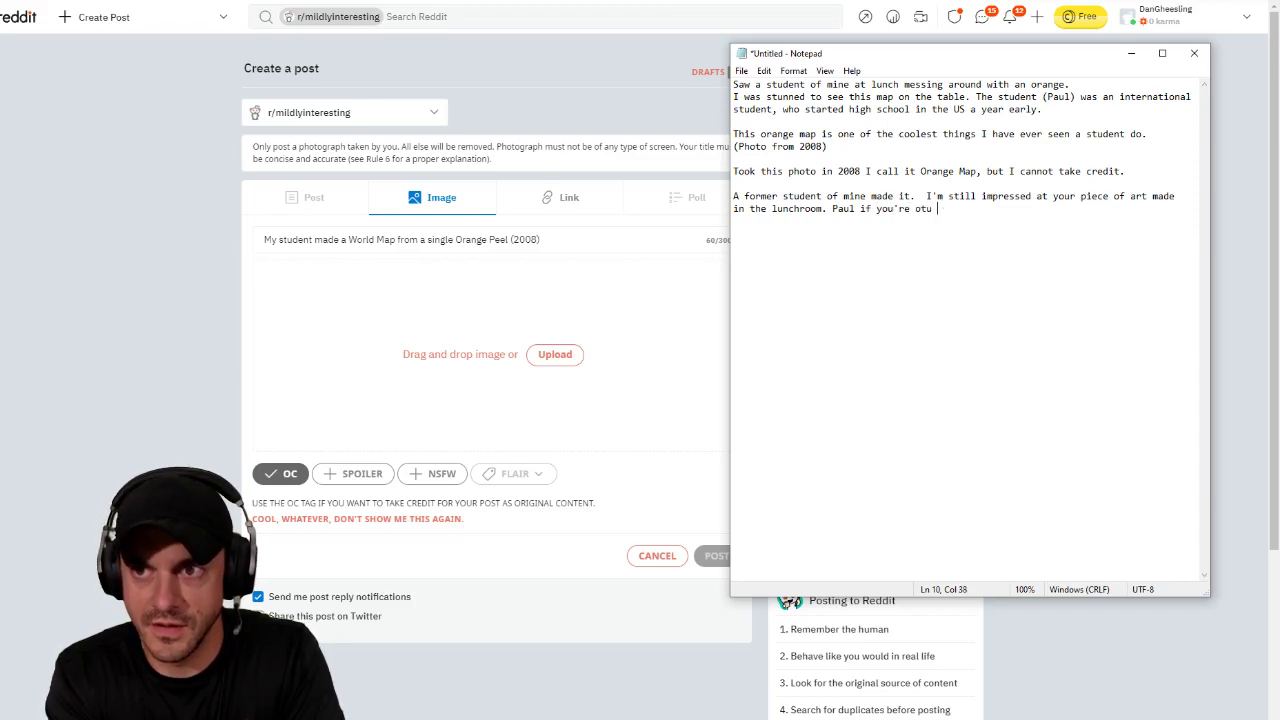
key("BackSpace")
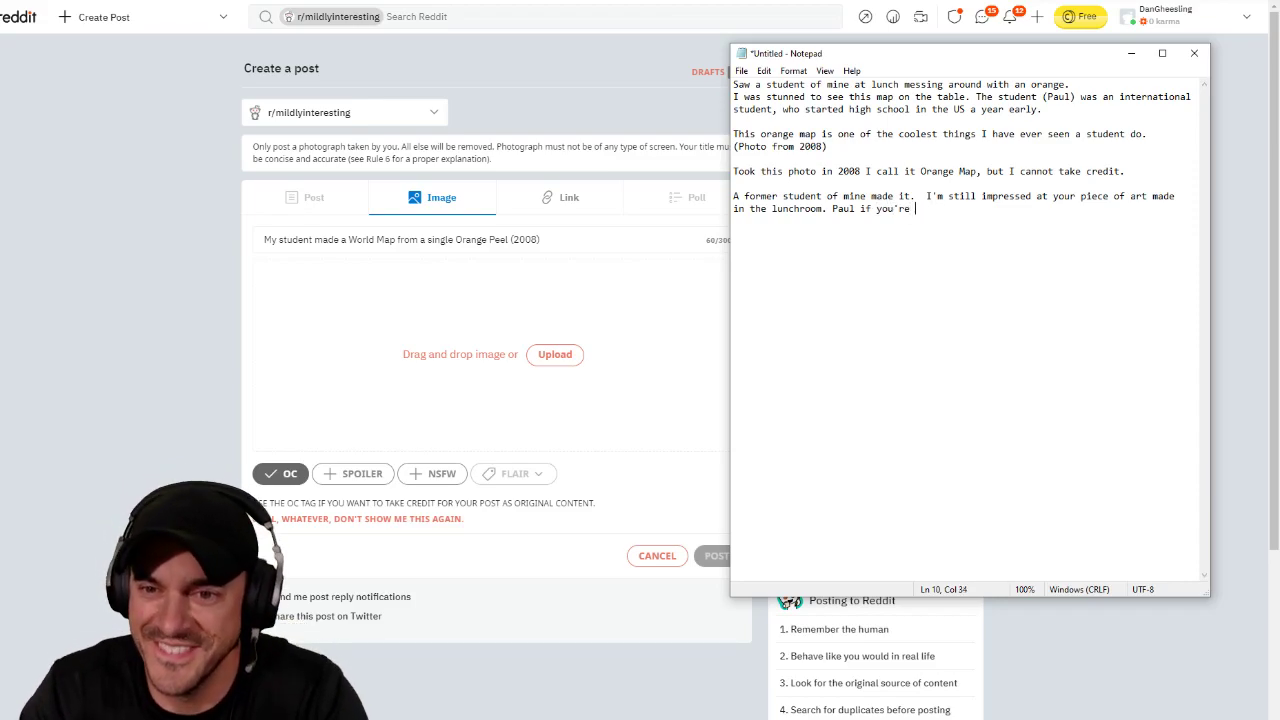
Step: Separate the alternative backstory from the original note with extra blank lines and a "~~~~" line above it
left_click(827, 146)
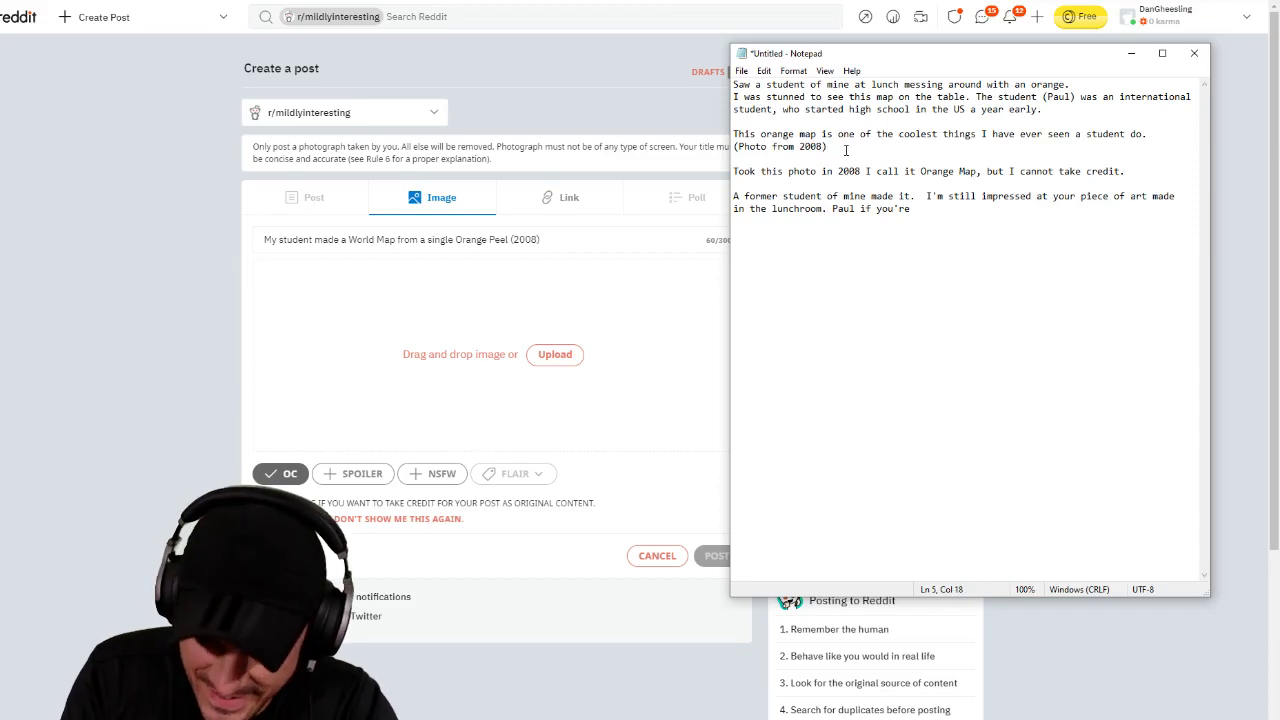
key("Return")
key("Return")
key("Return")
key("Return")
key("Down")
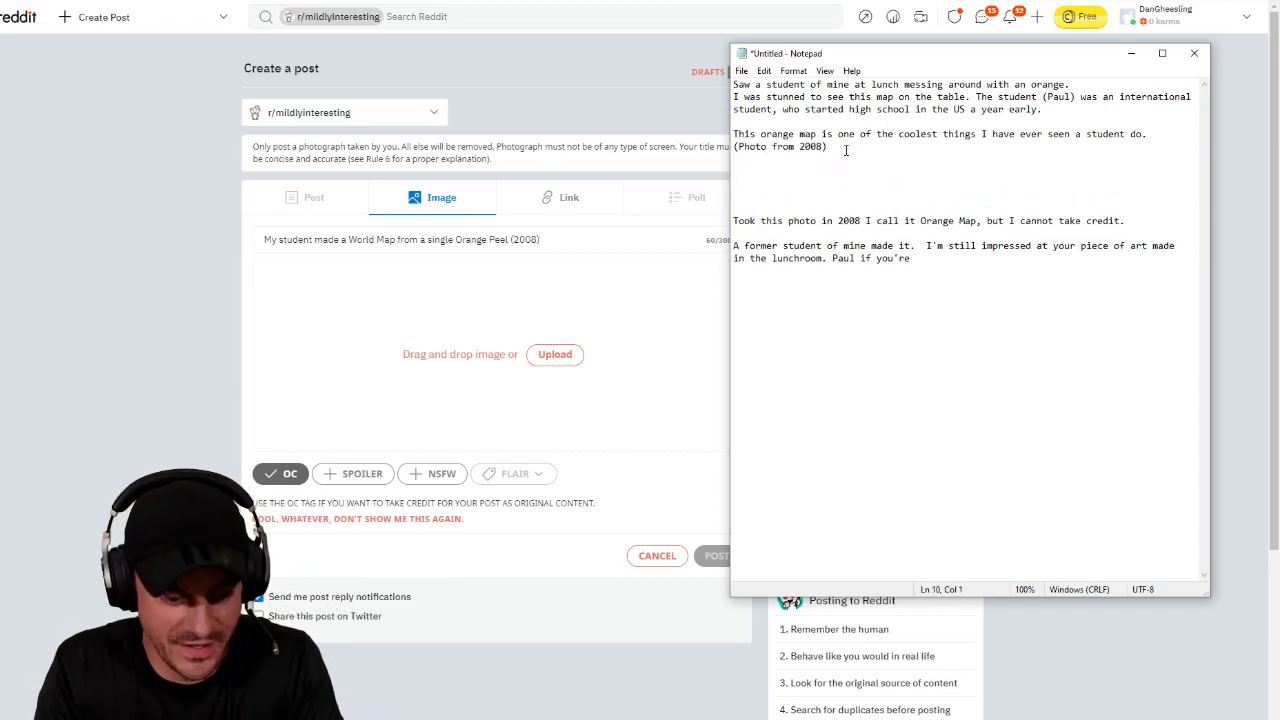
type("~~~~")
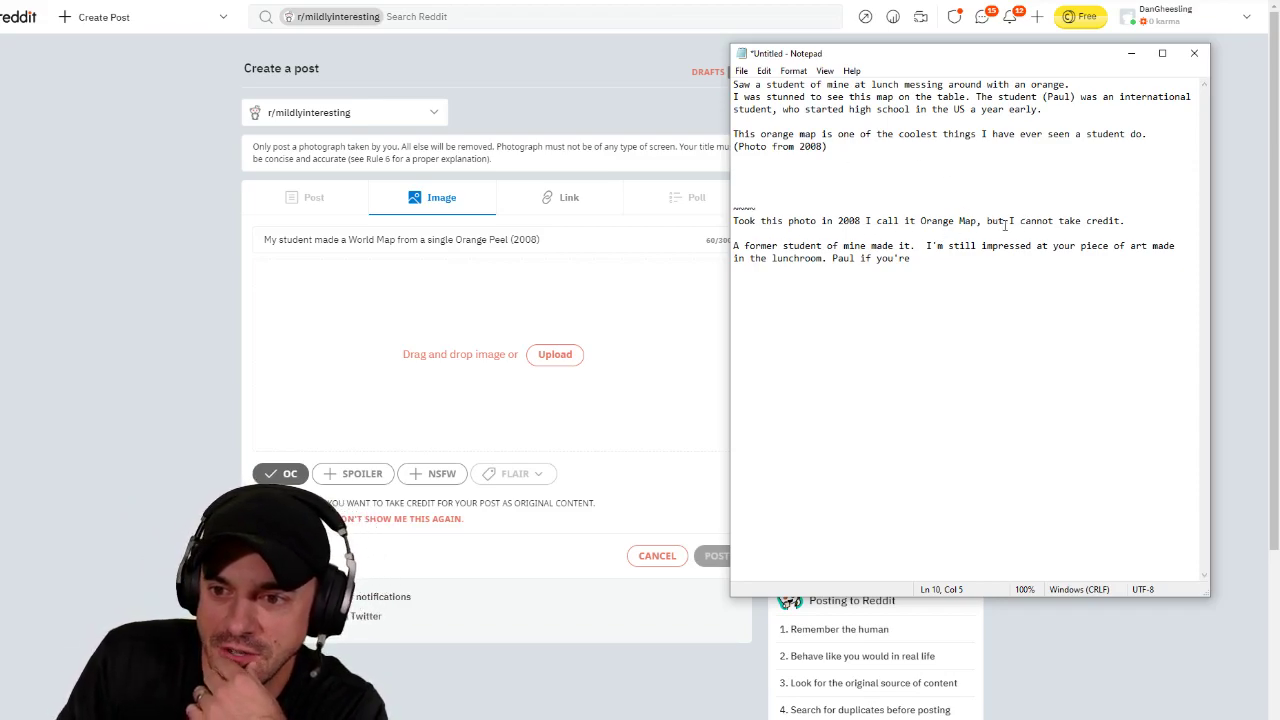
Step: Insert the student's first name before "I'm still impressed" in the alternative backstory
left_click(927, 246)
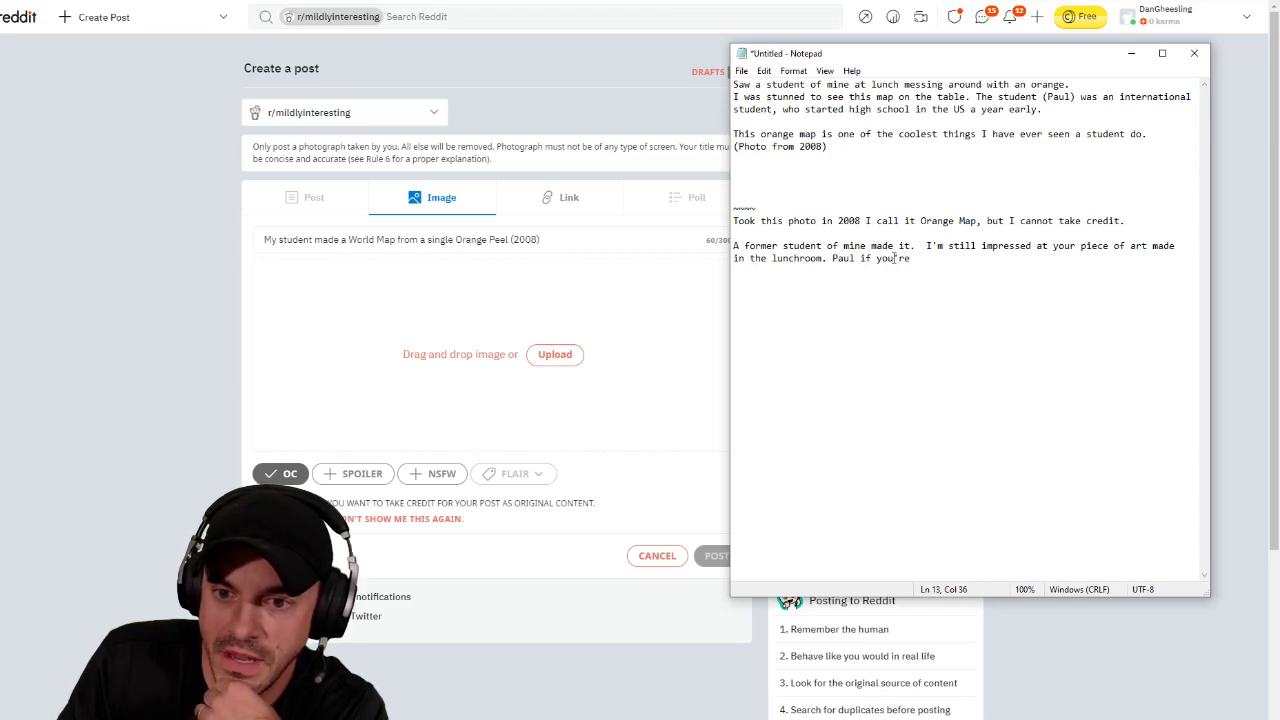
left_click(822, 258)
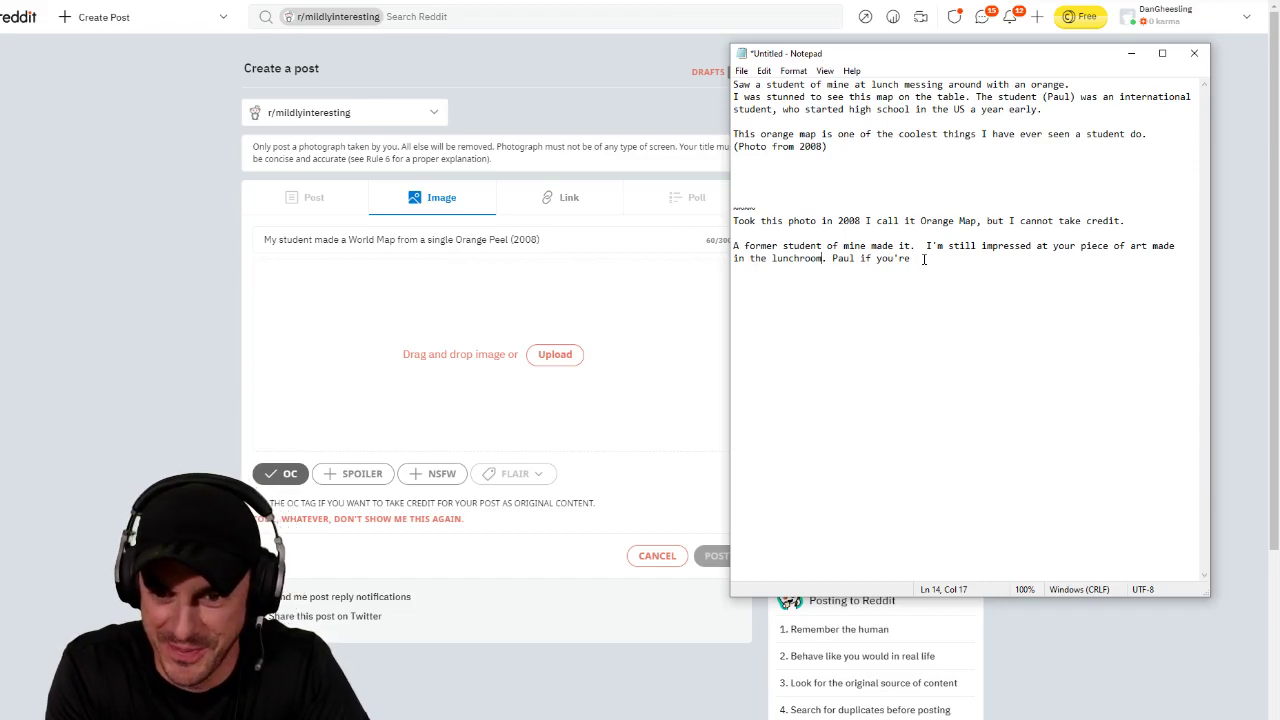
left_click(923, 246)
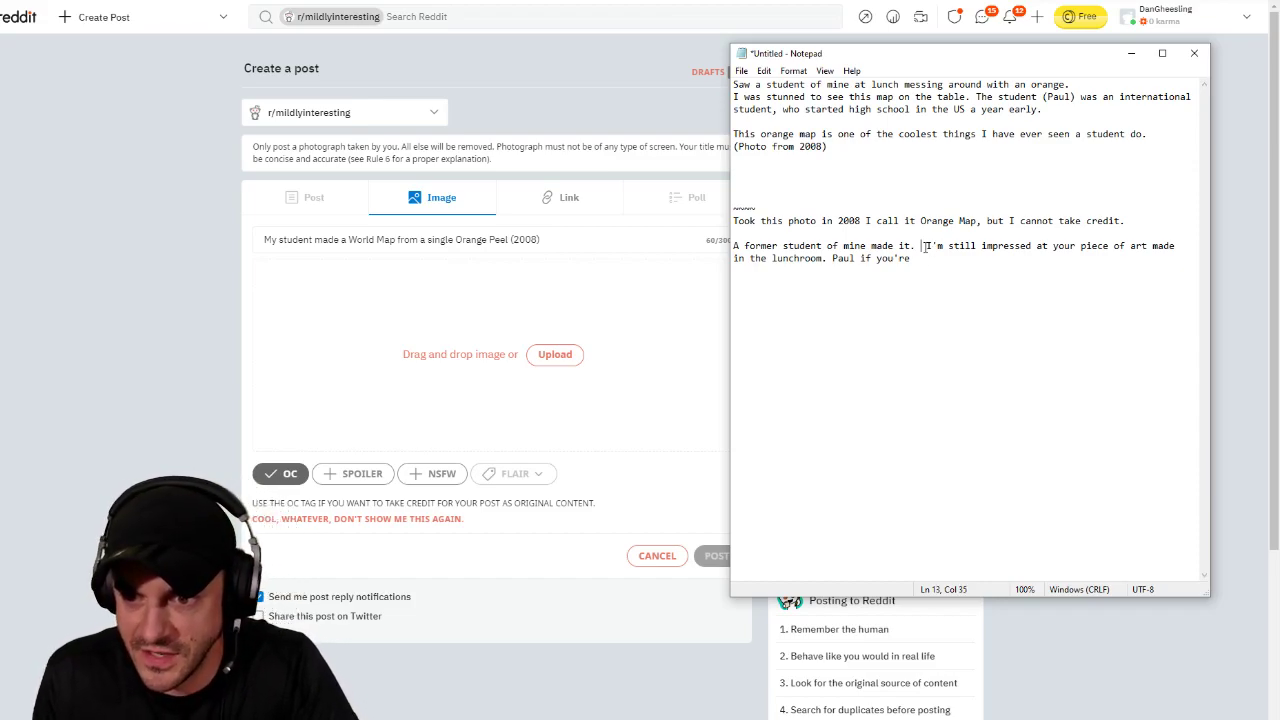
type("Paul")
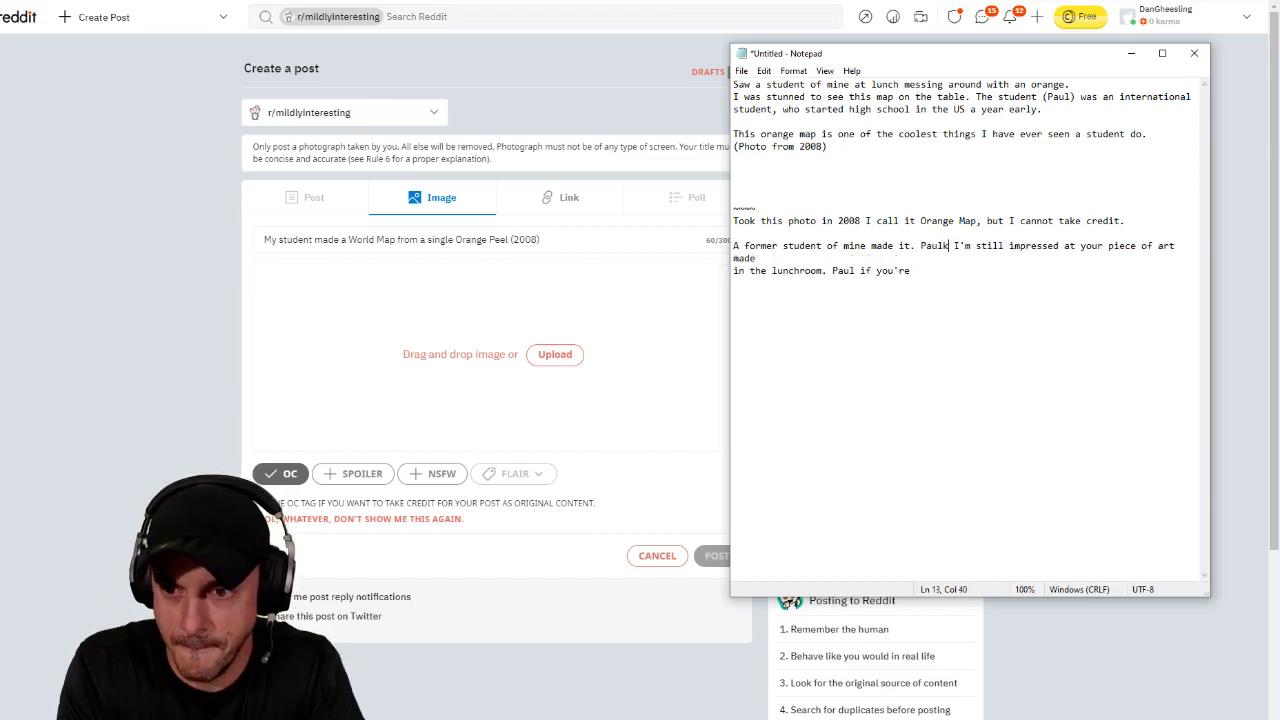
Step: Replace everything after "piece of art" with a comma and, on a new line, "hope you are well.", closing the draft with a "~~~" line
left_click_drag(1119, 262, 1170, 246)
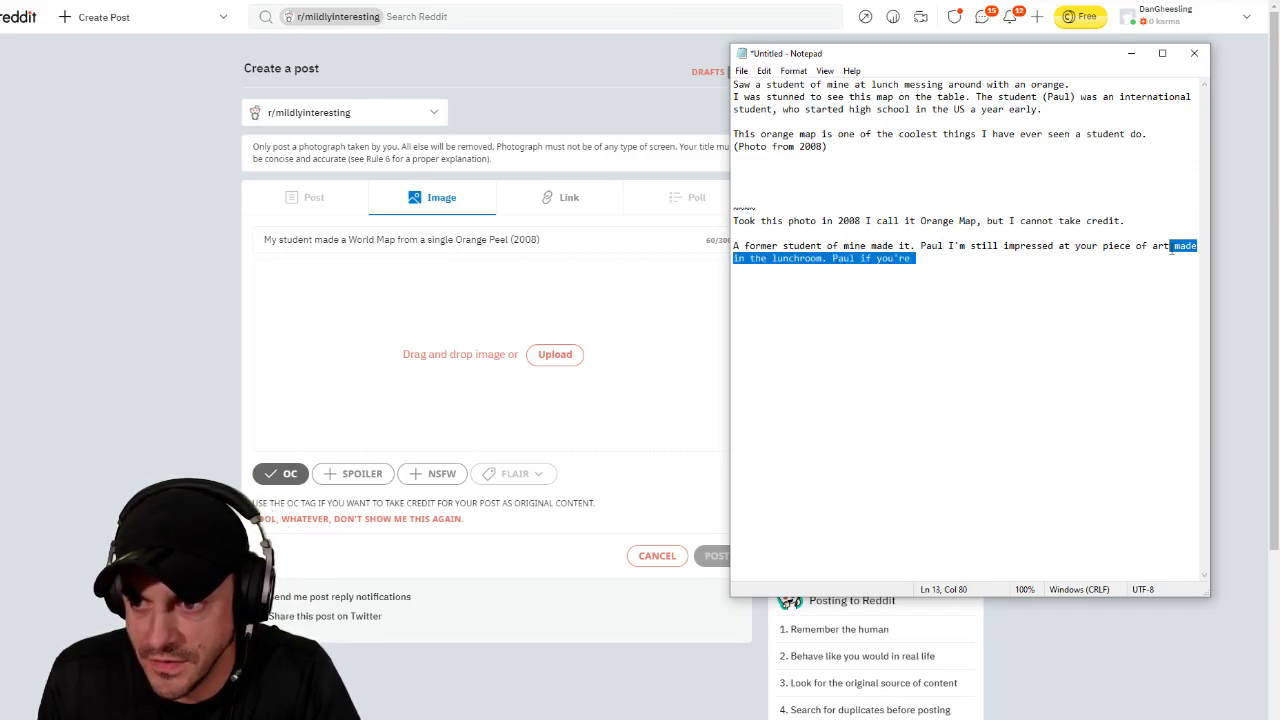
type(",")
key("Return")
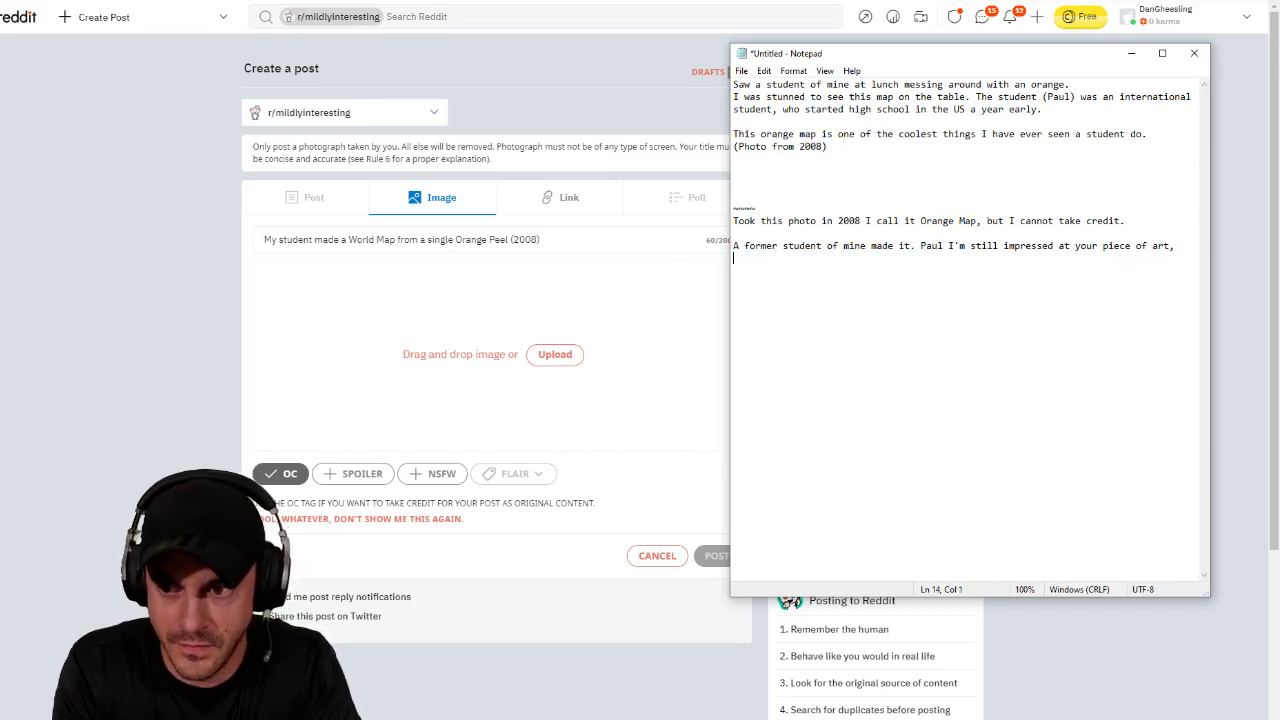
type("hope you are well.")
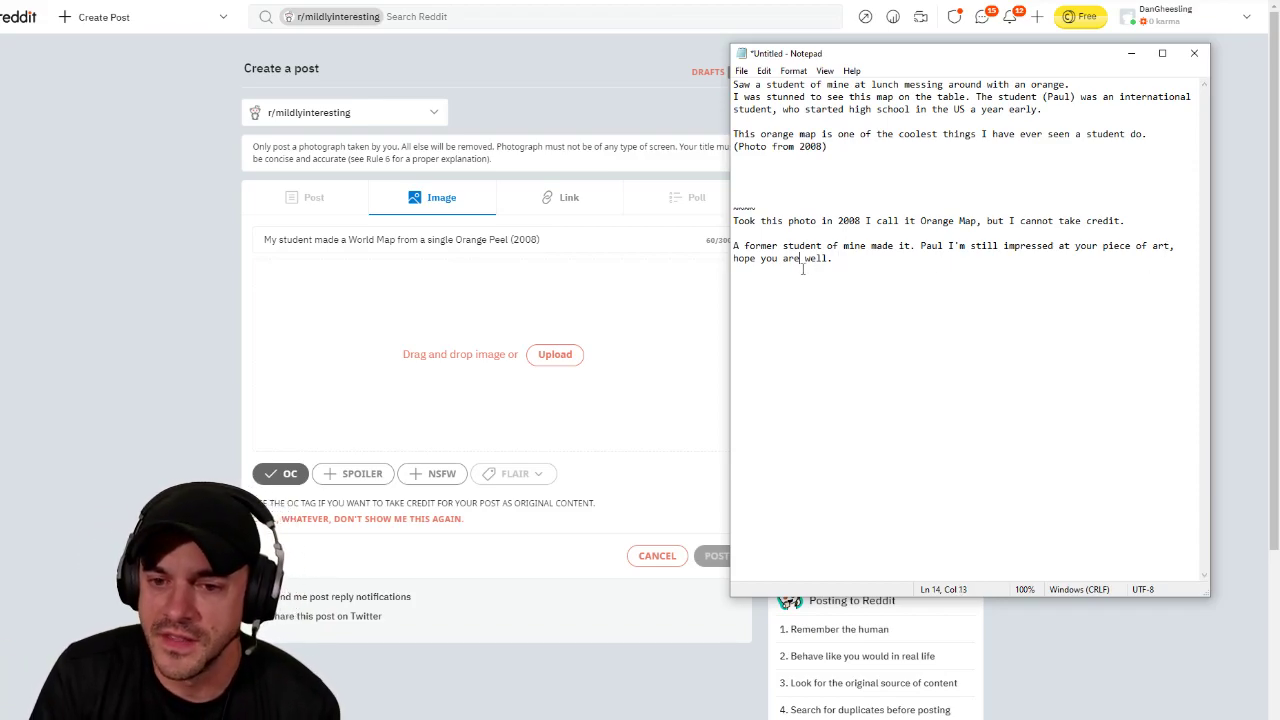
key("Return")
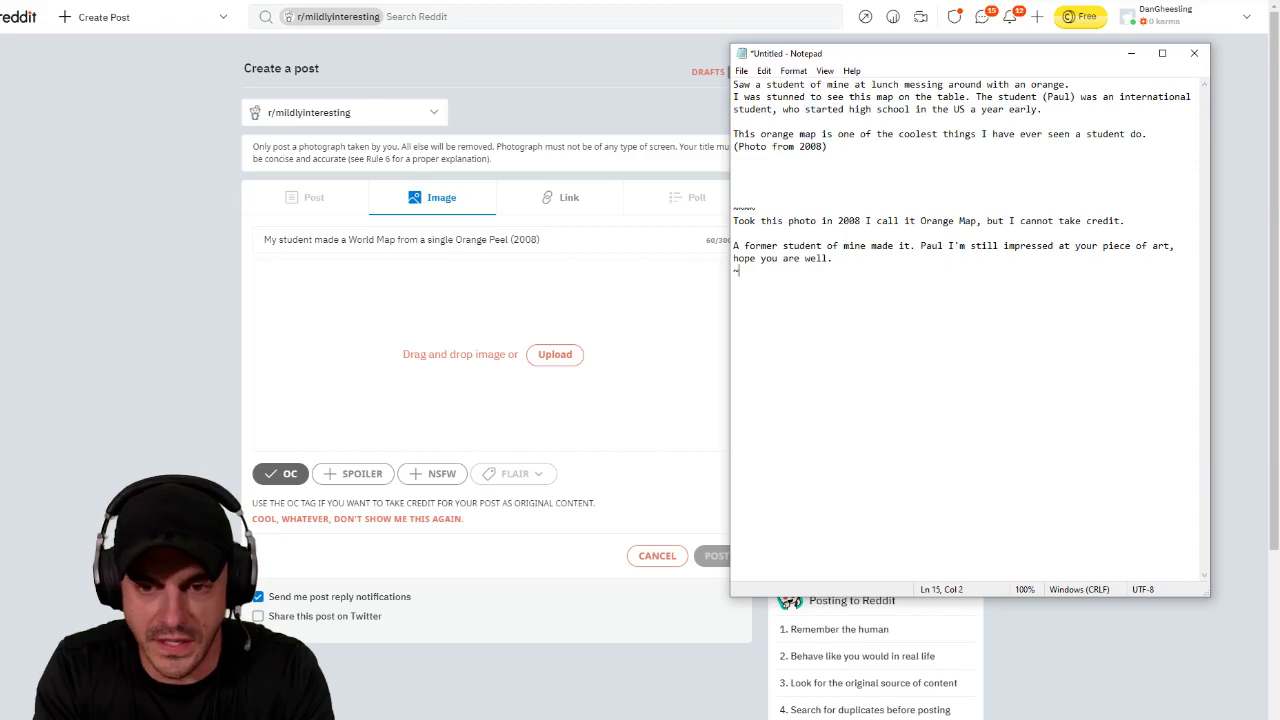
type("~~~")
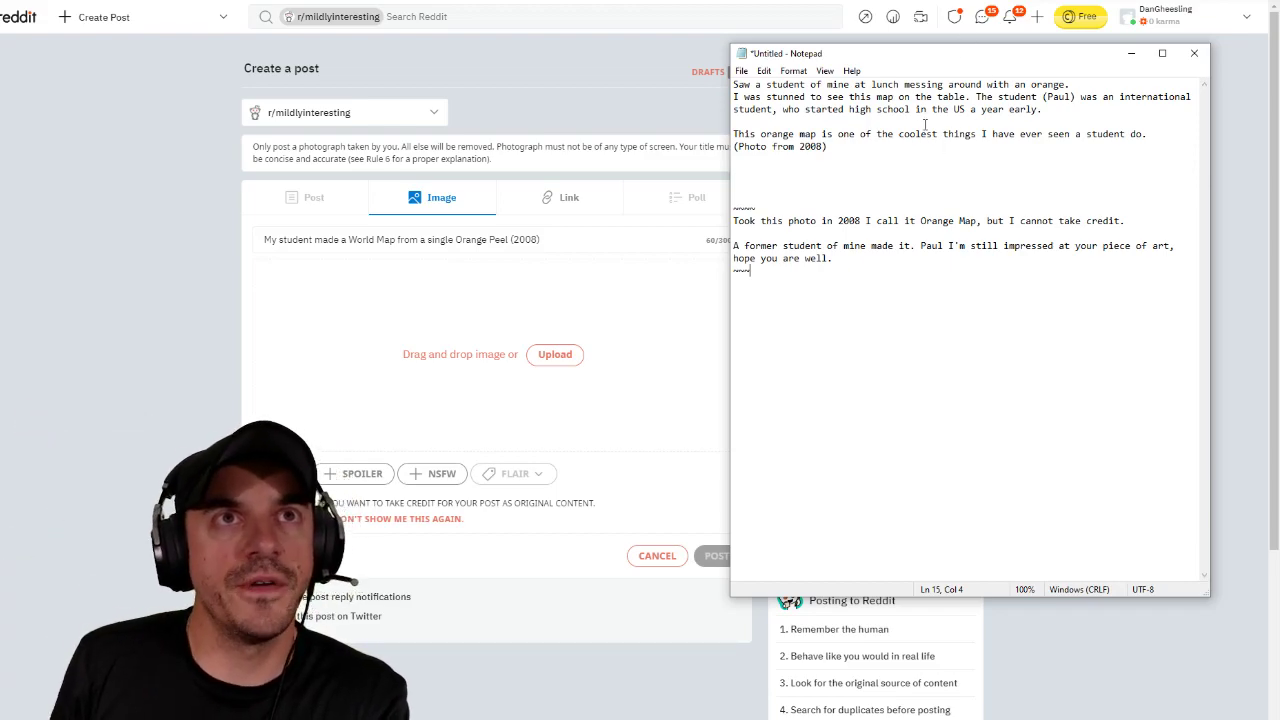
left_click_drag(830, 147, 772, 121)
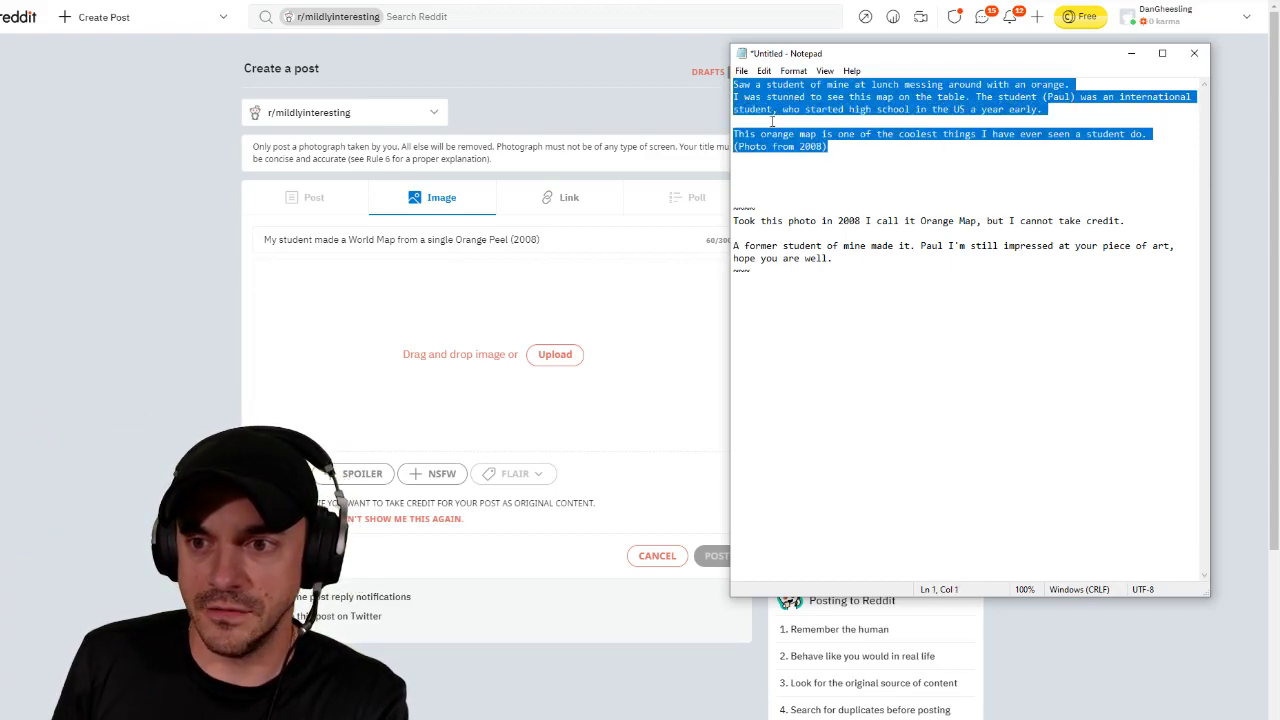
left_click(846, 157)
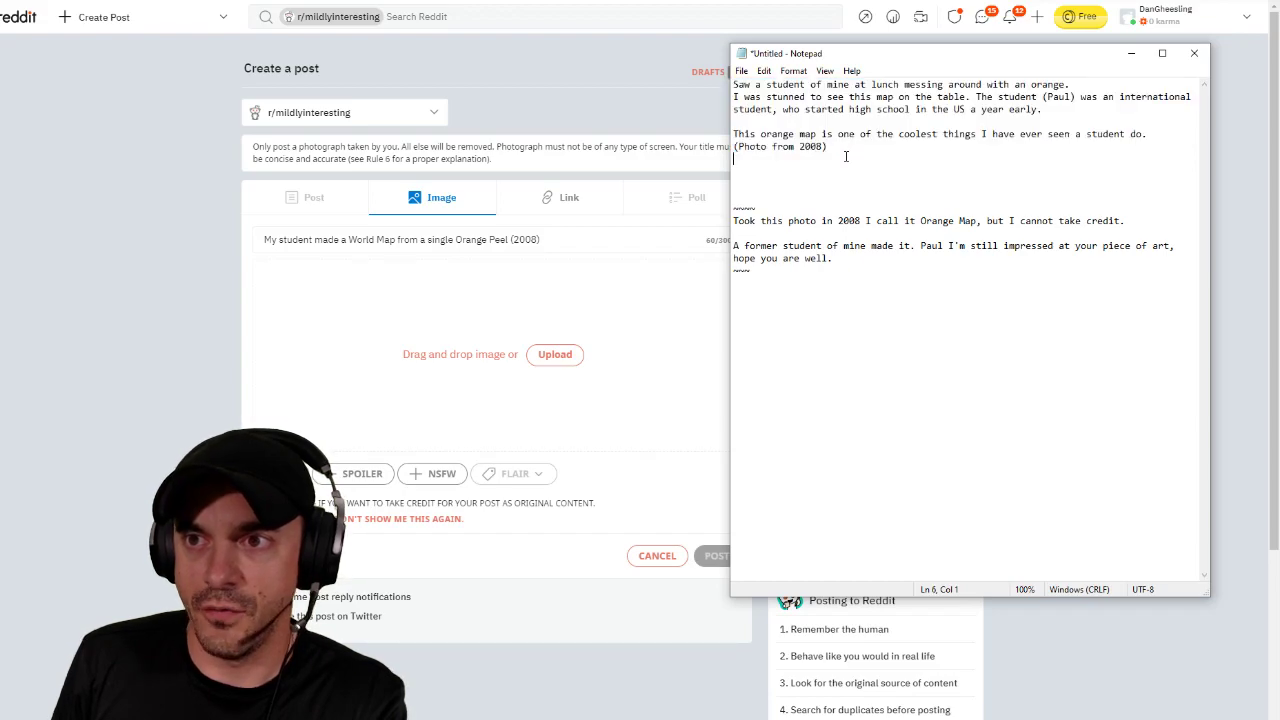
left_click_drag(846, 152, 735, 97)
key("ctrl+End")
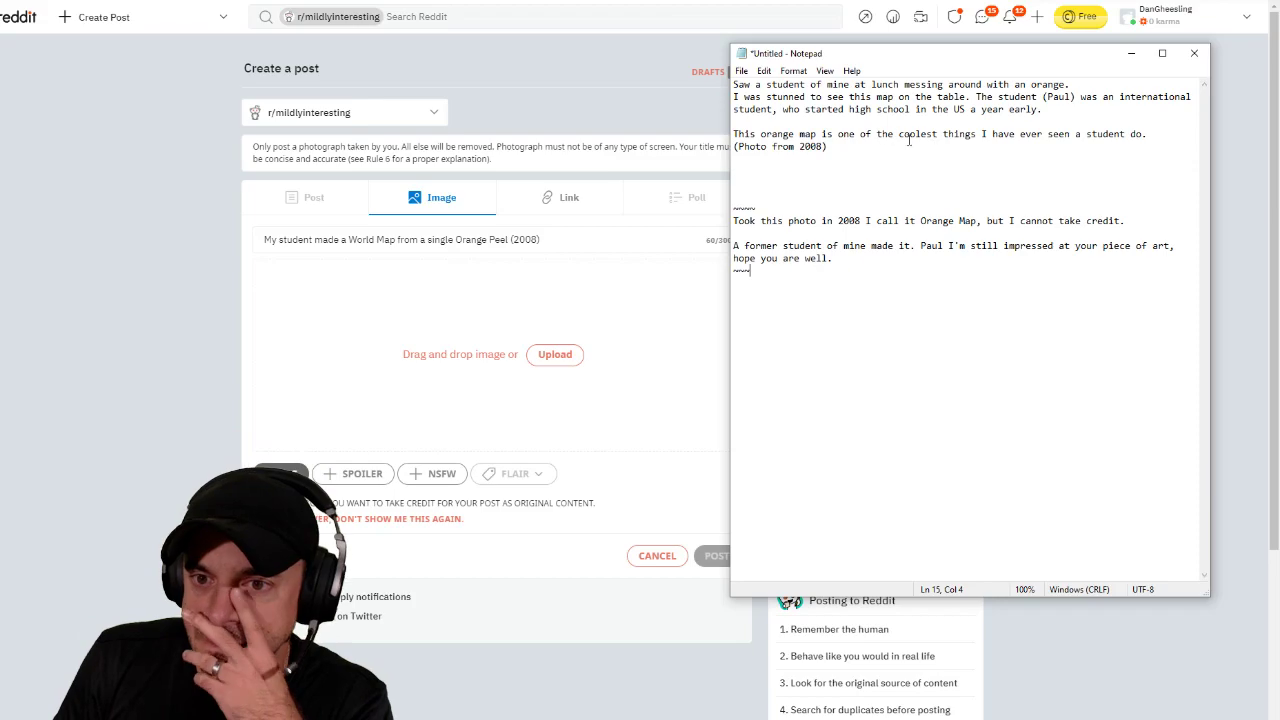
Step: Extend the sentence ending in "a year early" with ", and didn't think the orange map was a big deal"
left_click(1040, 110)
type("and di")
key("BackSpace")
key("BackSpace")
key("BackSpace")
key("BackSpace")
key("BackSpace")
key("BackSpace")
key("BackSpace")
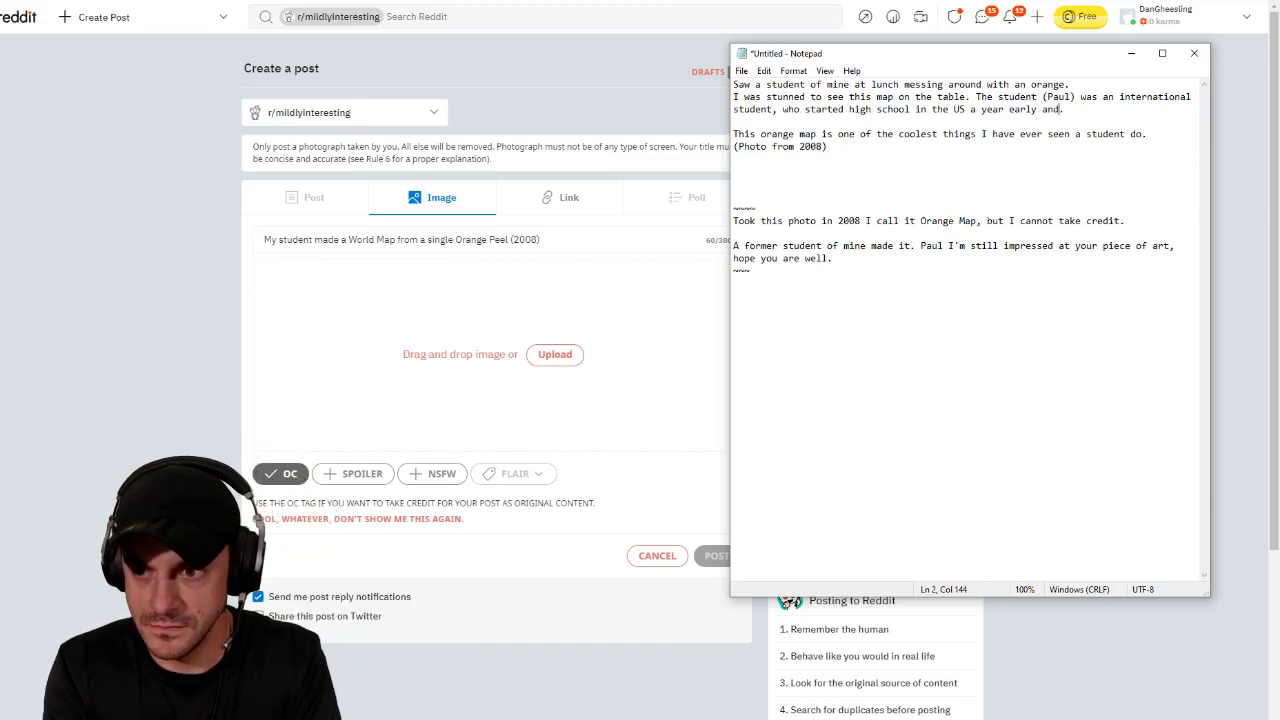
type(", and didn't think")
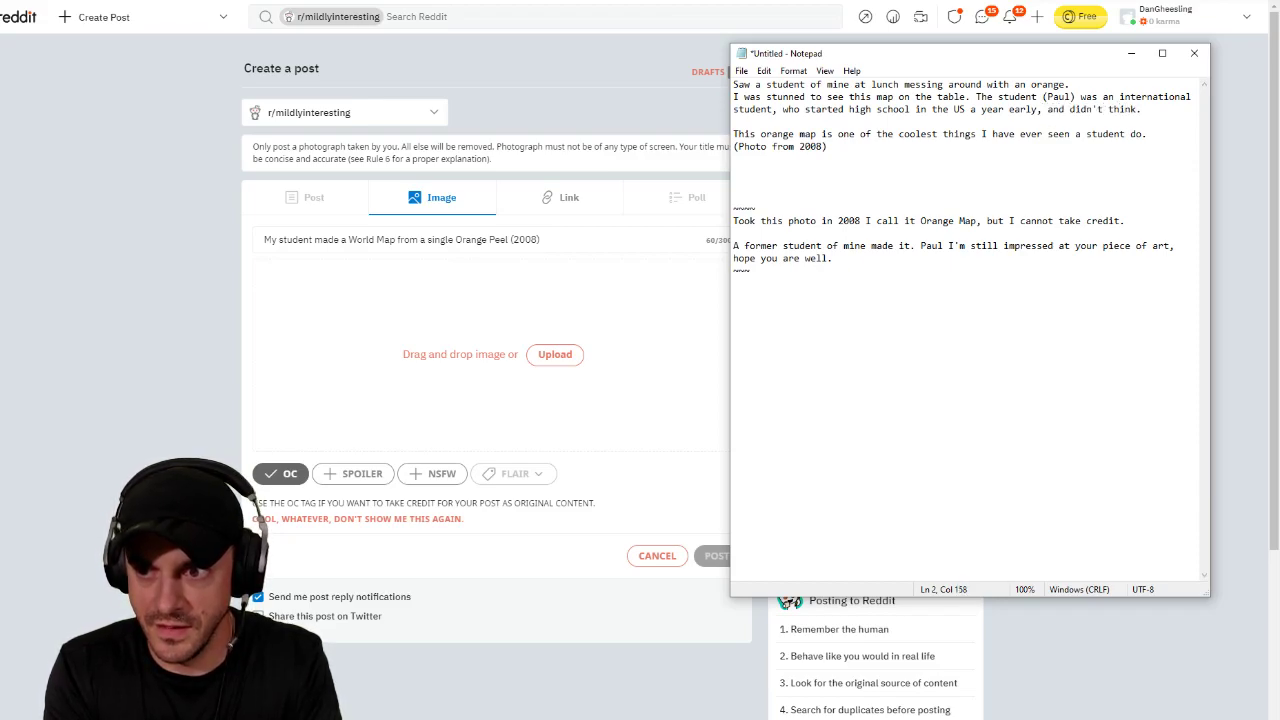
type(" the map was ")
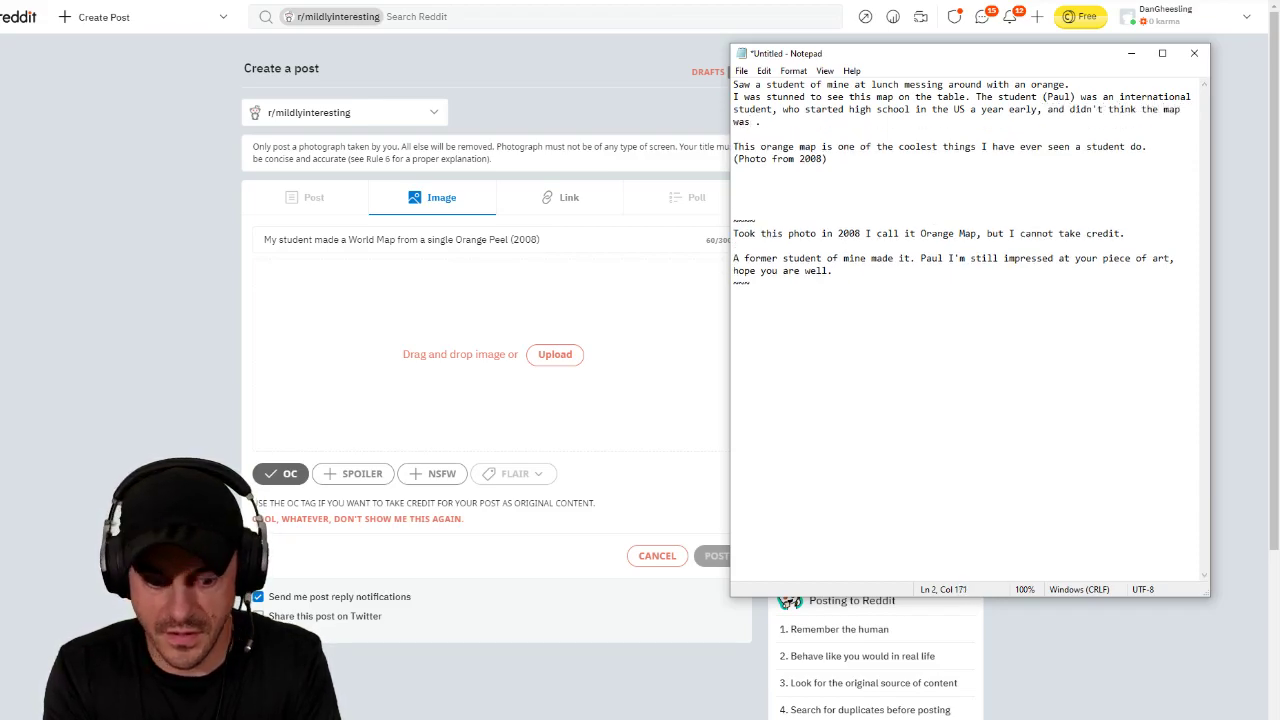
type("a big deal")
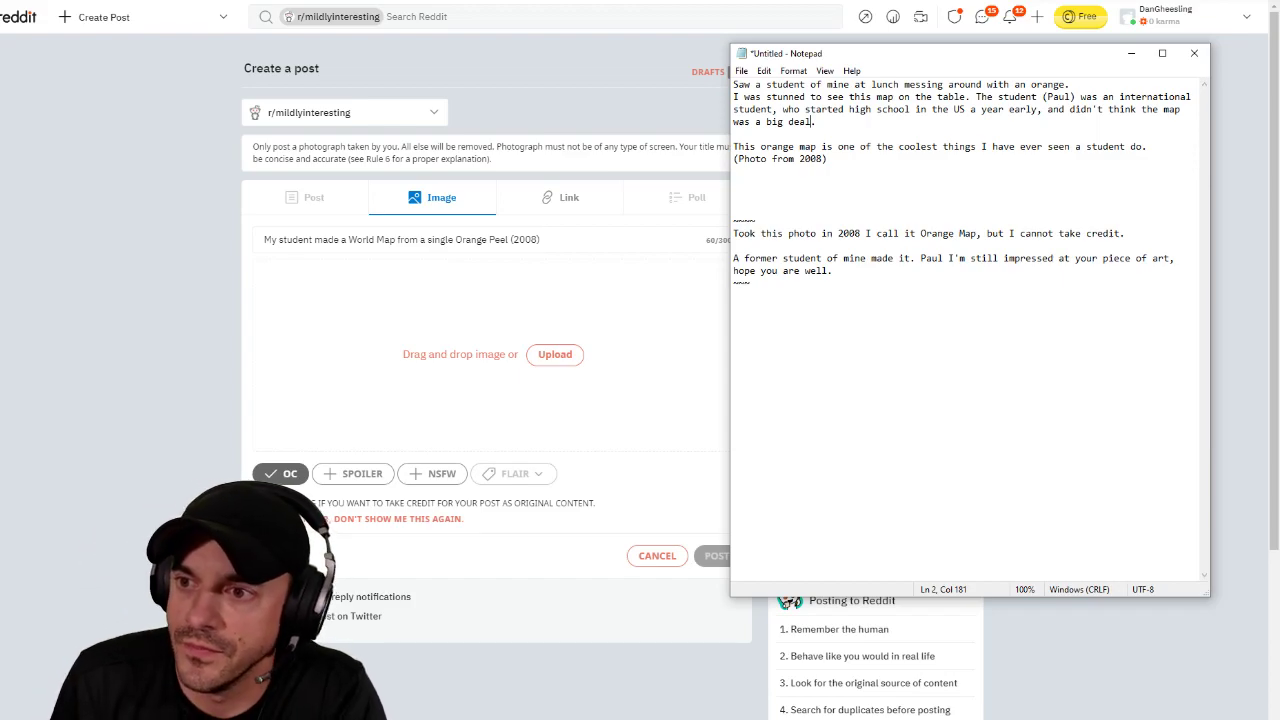
left_click(1162, 110)
type("orange map")
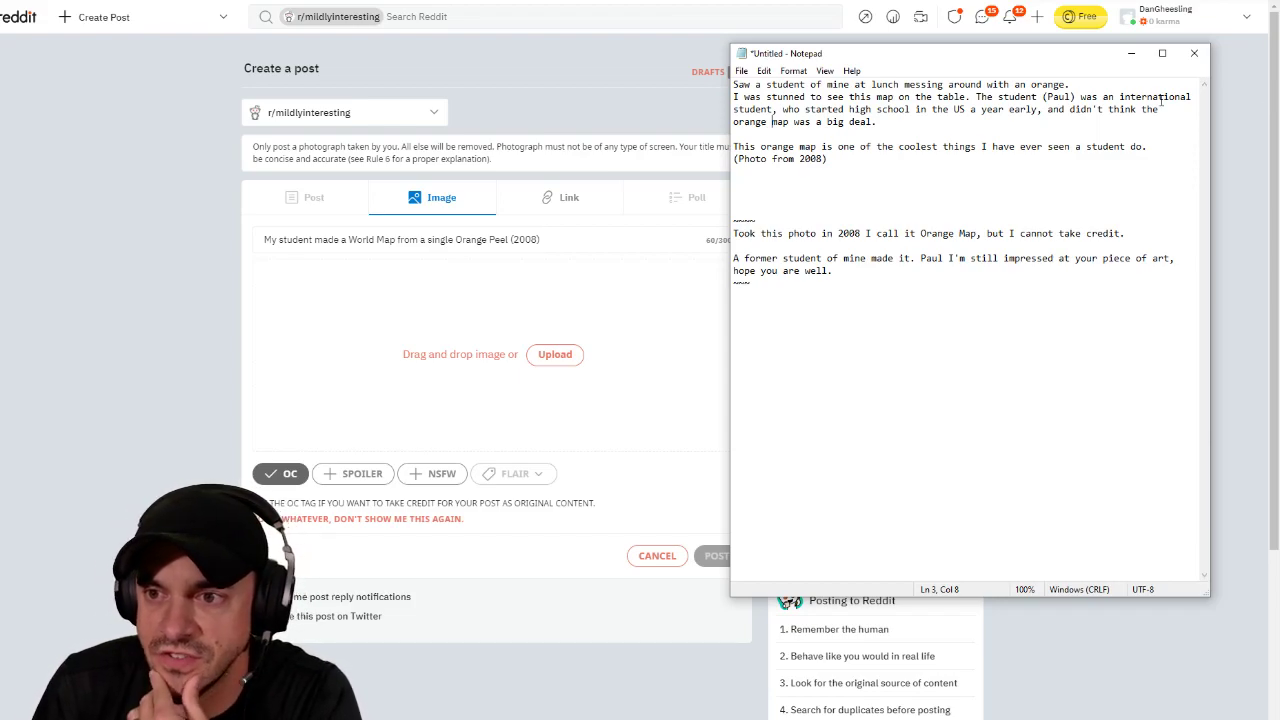
Step: Set "I was stunned to see this map on the table." as its own paragraph with a blank line before and after it
left_click(1105, 88)
key("Return")
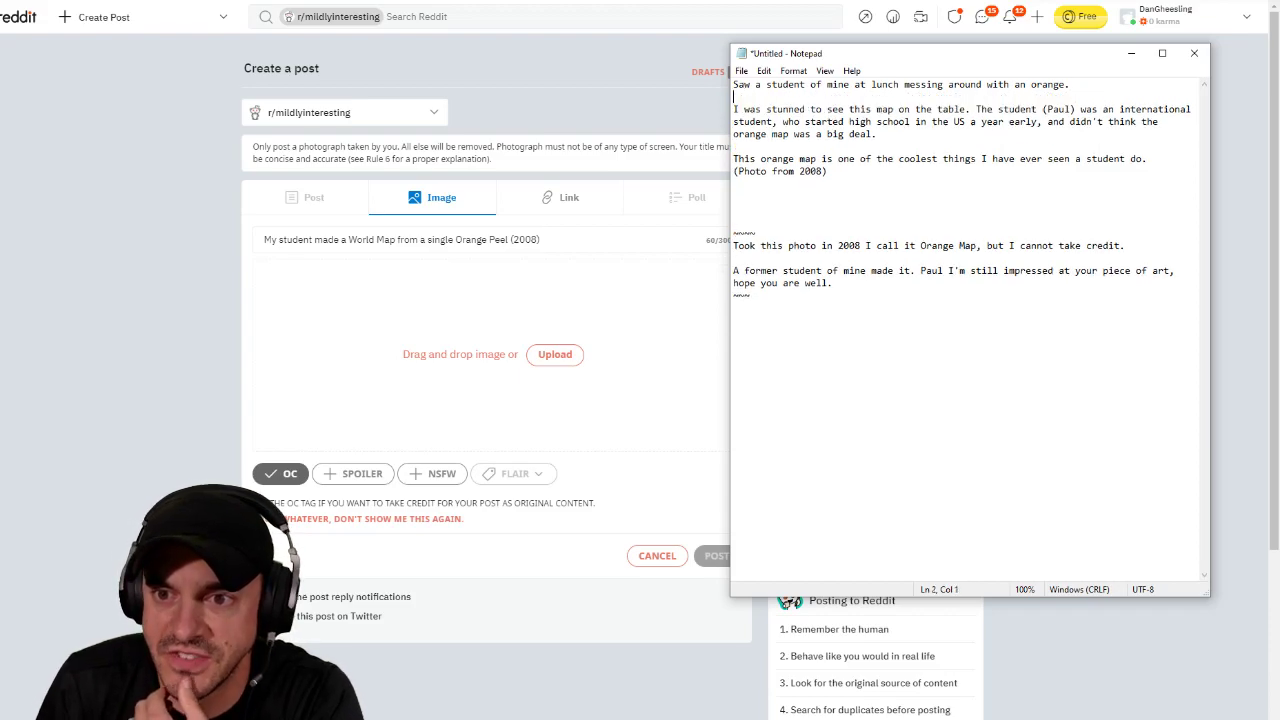
left_click(980, 108)
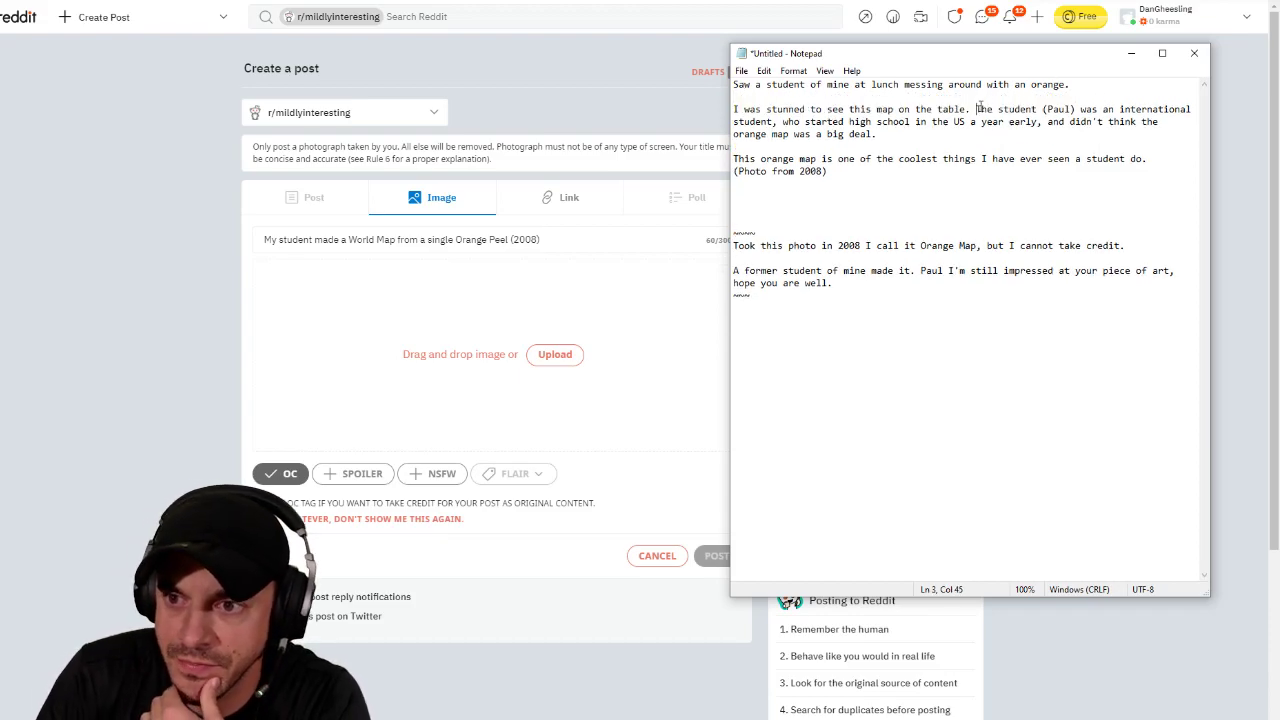
key("Return")
key("Return")
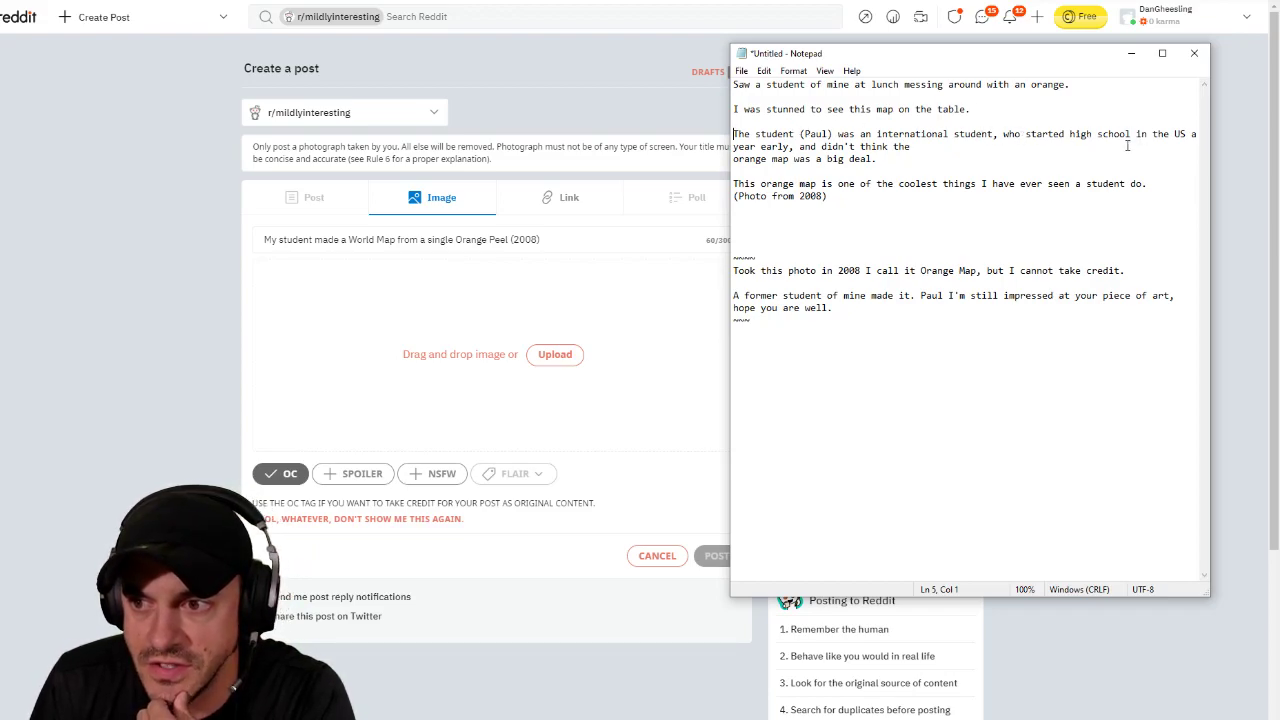
Step: Split the long sentence after "a year early" by replacing ", and" with a period and "He"
left_click(794, 147)
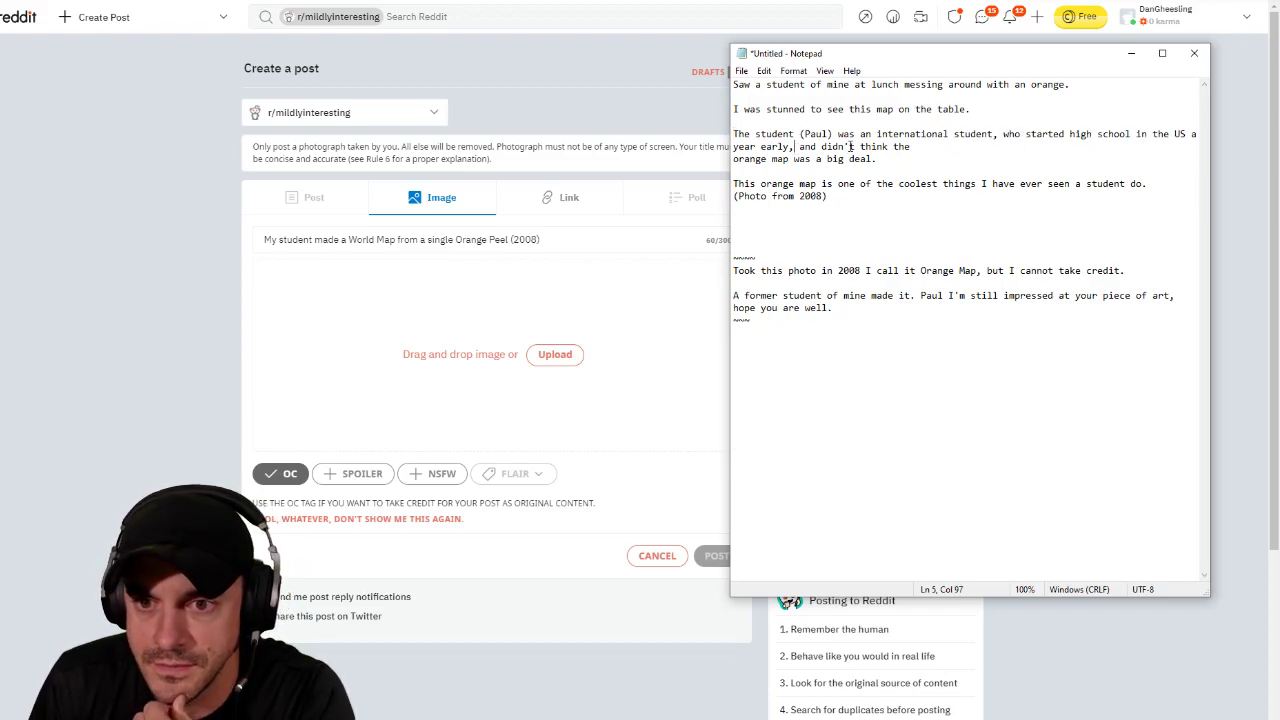
key("BackSpace")
type(".")
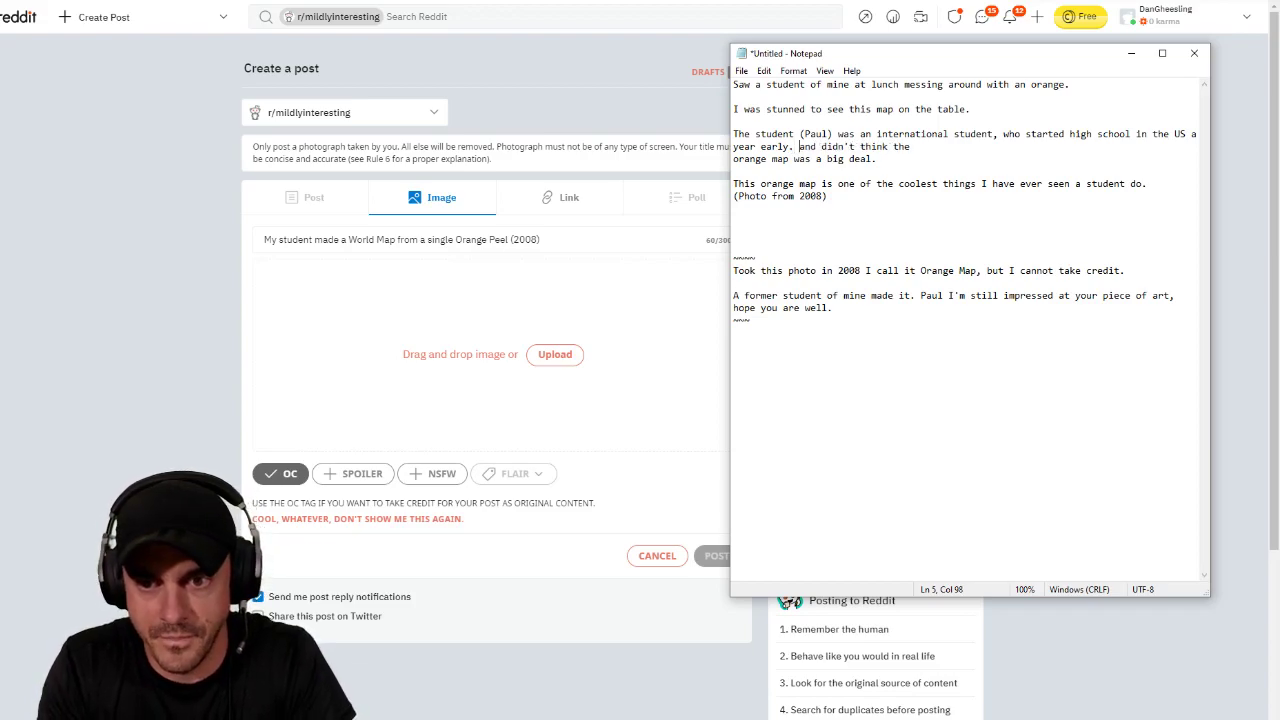
key("Delete")
key("Delete")
key("Delete")
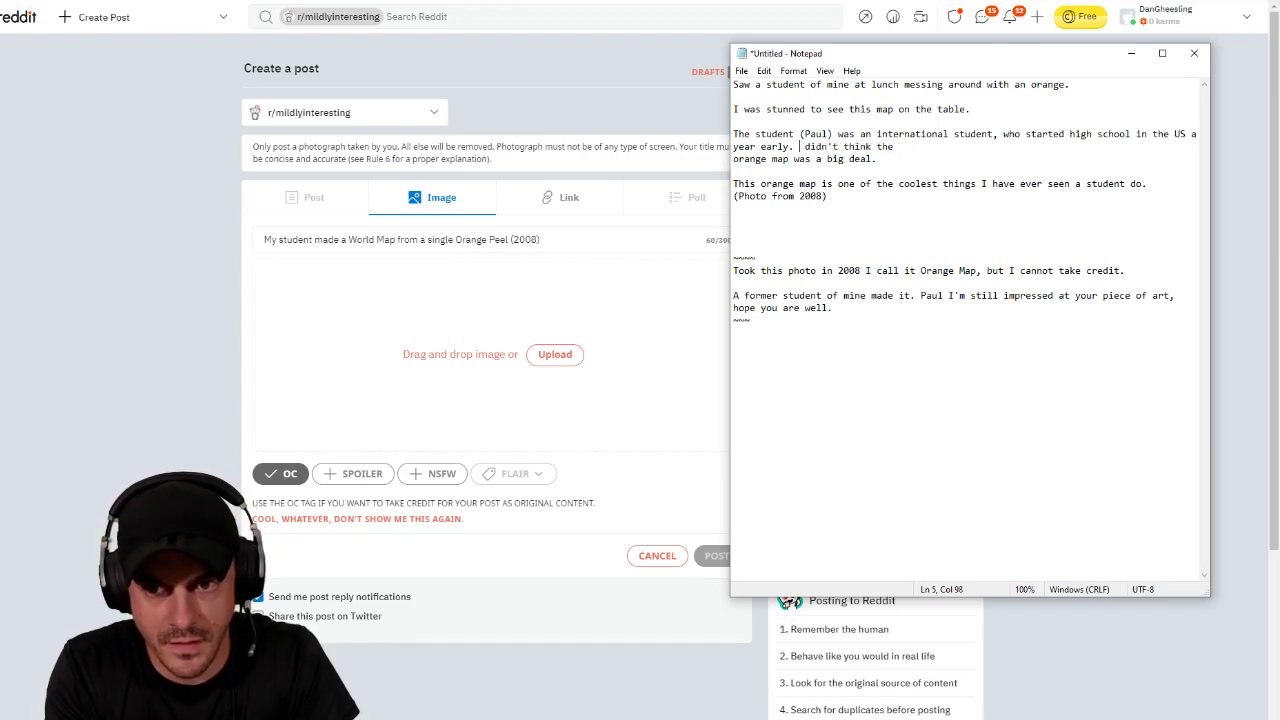
type("He")
Step: Remove the line break between "didn't think the" and "orange map was a big deal."
left_click(932, 149)
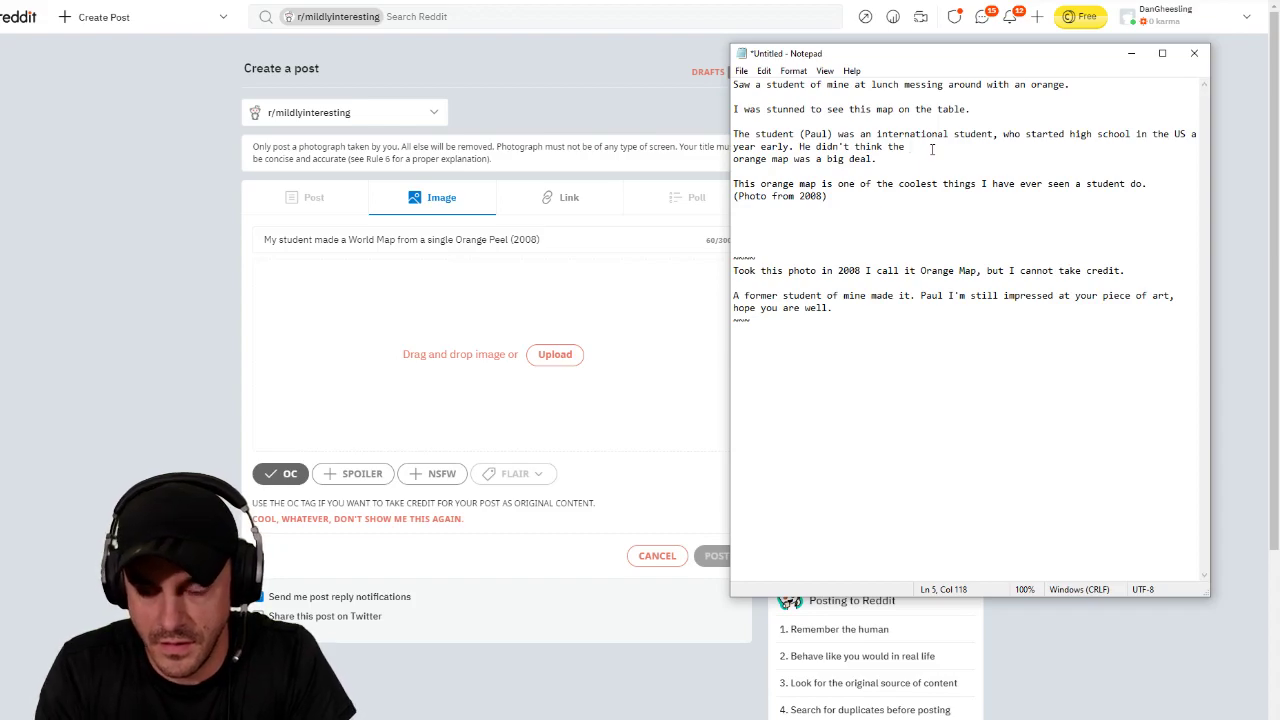
key("Delete")
left_click(1073, 148)
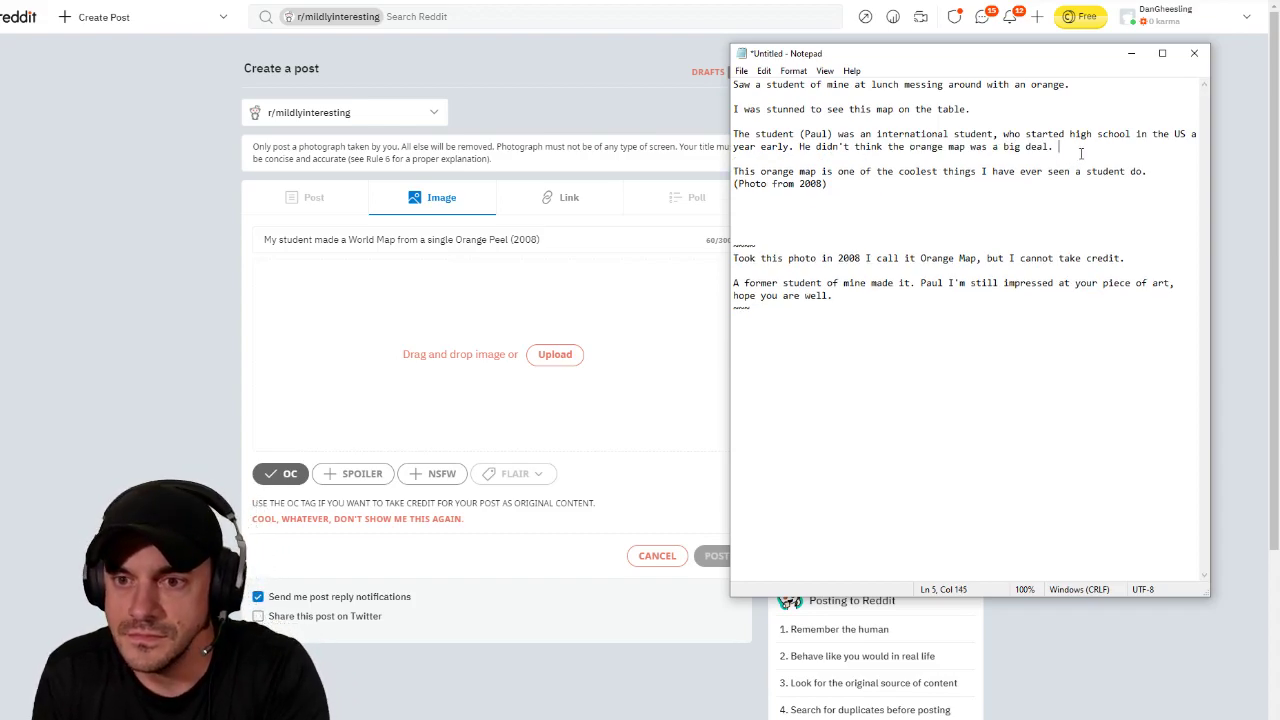
Step: Replace "the" before "orange map was a big deal" with "his" and return to the Reddit post form
left_click(972, 147)
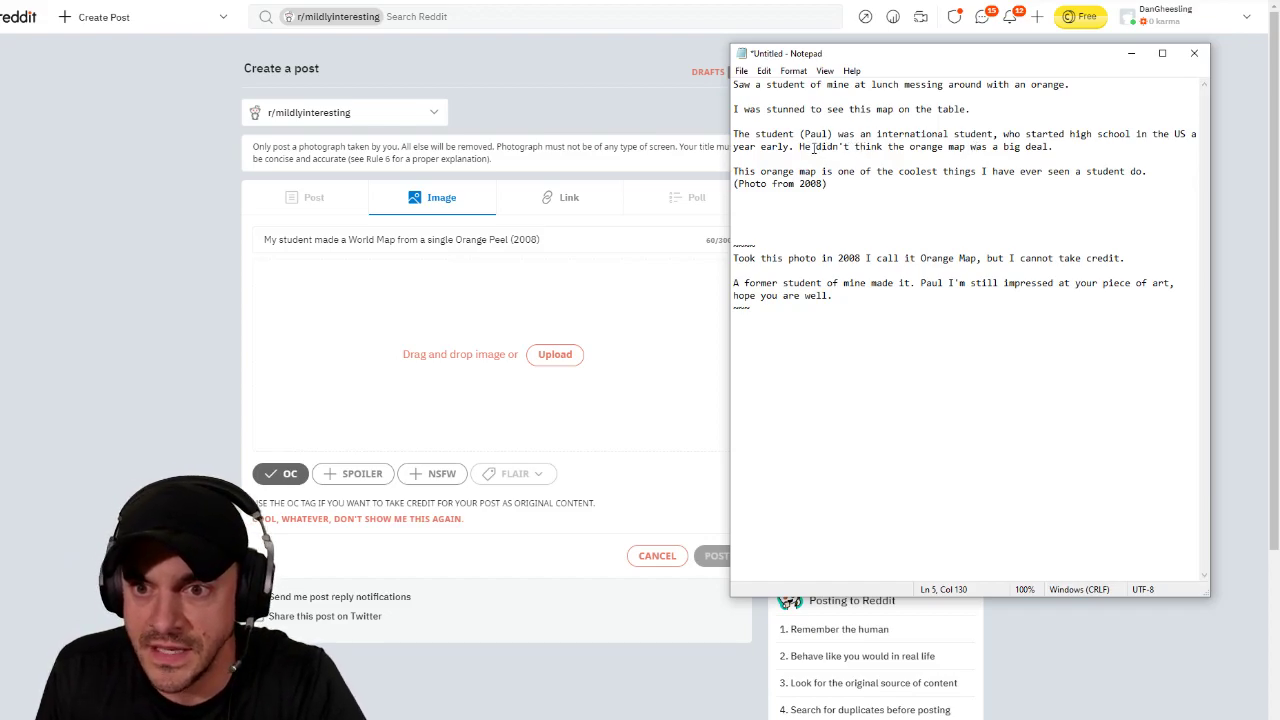
left_click_drag(886, 147, 905, 147)
type("his")
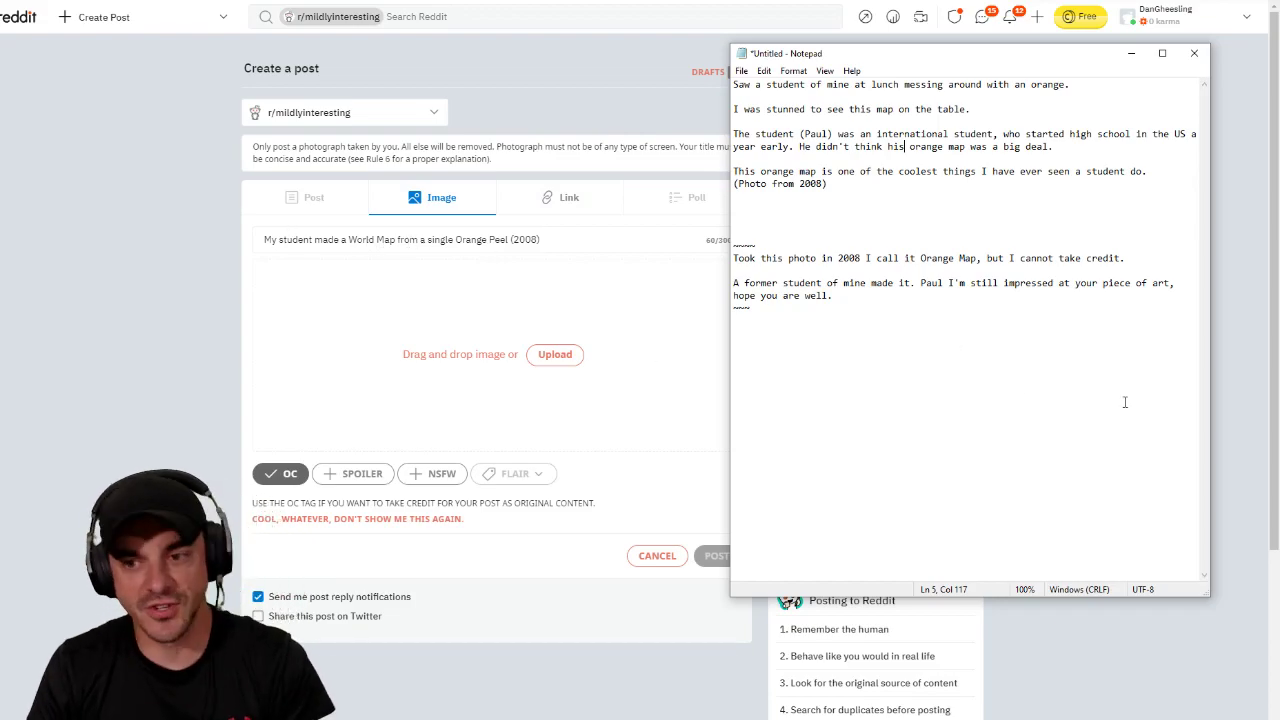
left_click(1243, 397)
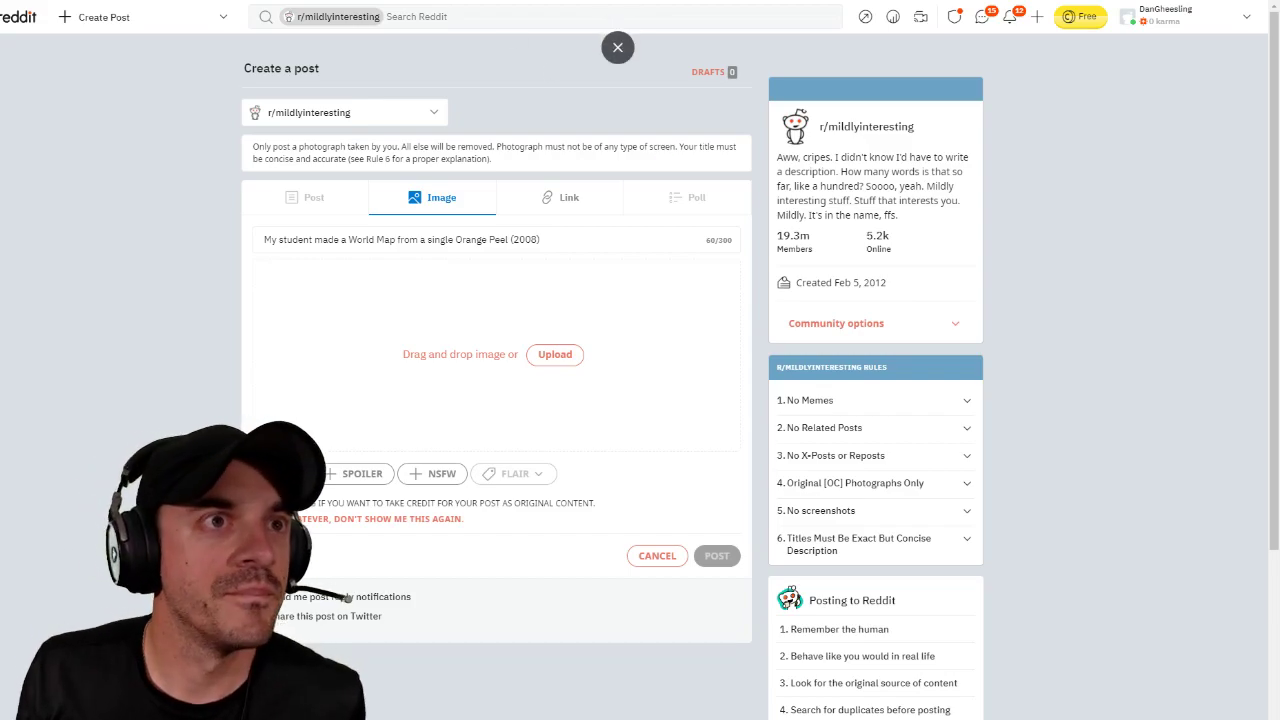